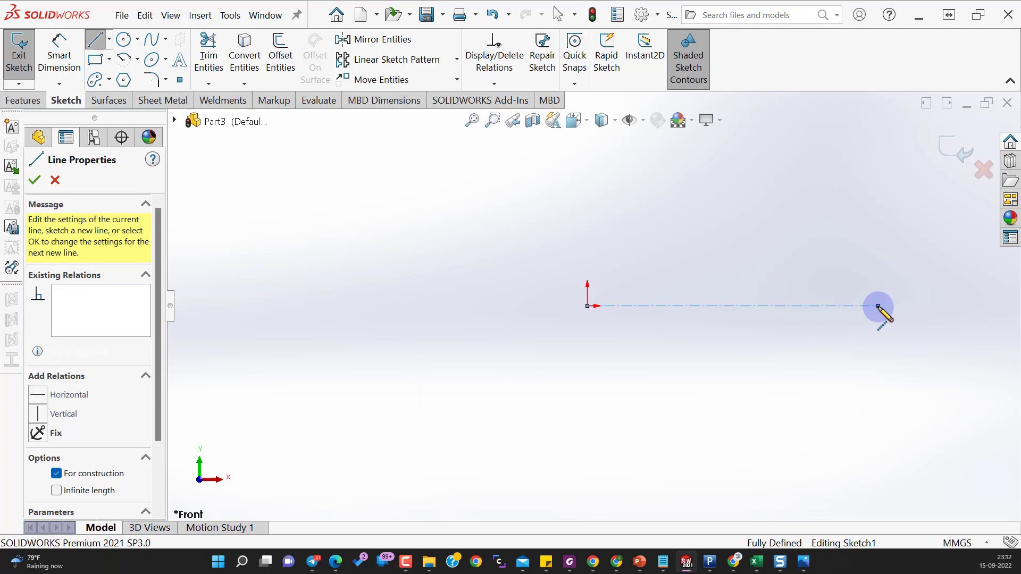
Finish the horizontal construction line from the origin and change the scene to a plain white background
key("Escape")
key("Escape")
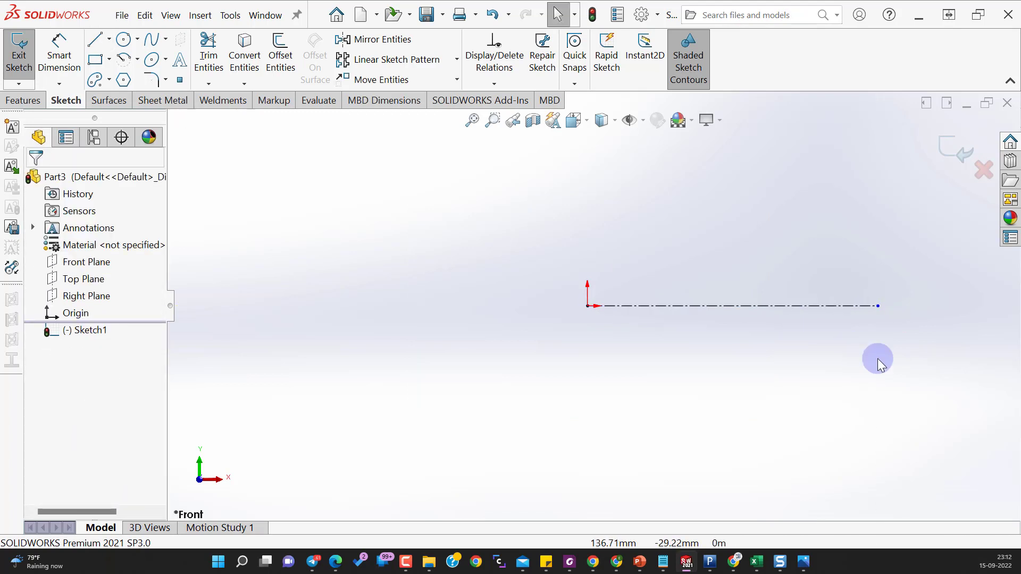
scroll(877, 358, "up", 1)
scroll(877, 358, "down", 1)
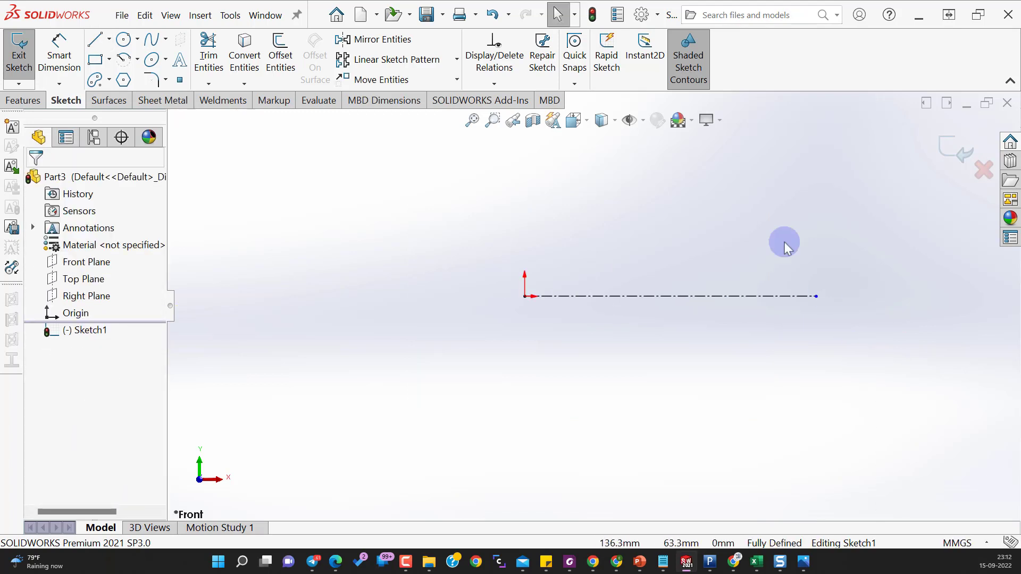
left_click(690, 126)
left_click(715, 159)
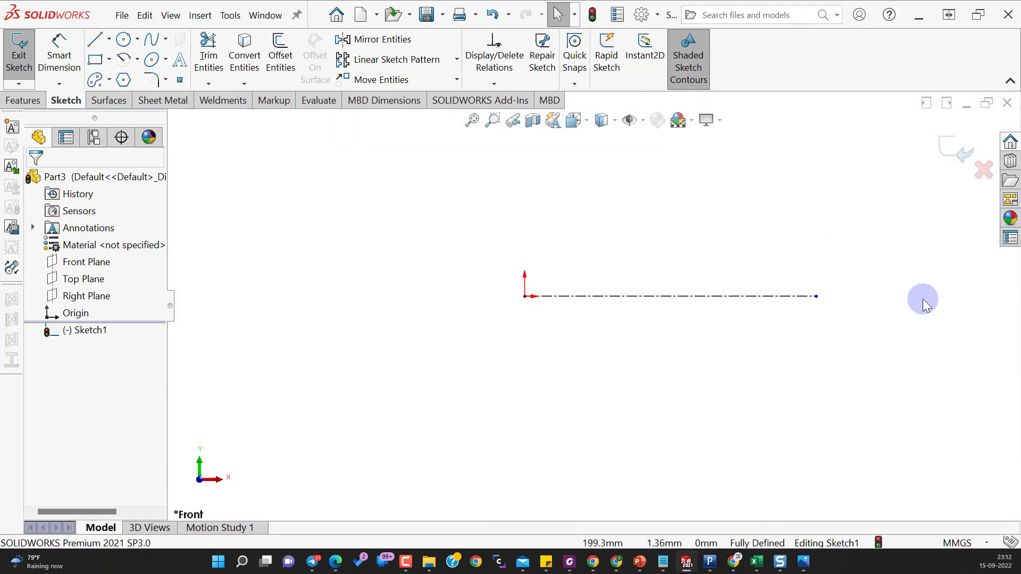
left_click(96, 40)
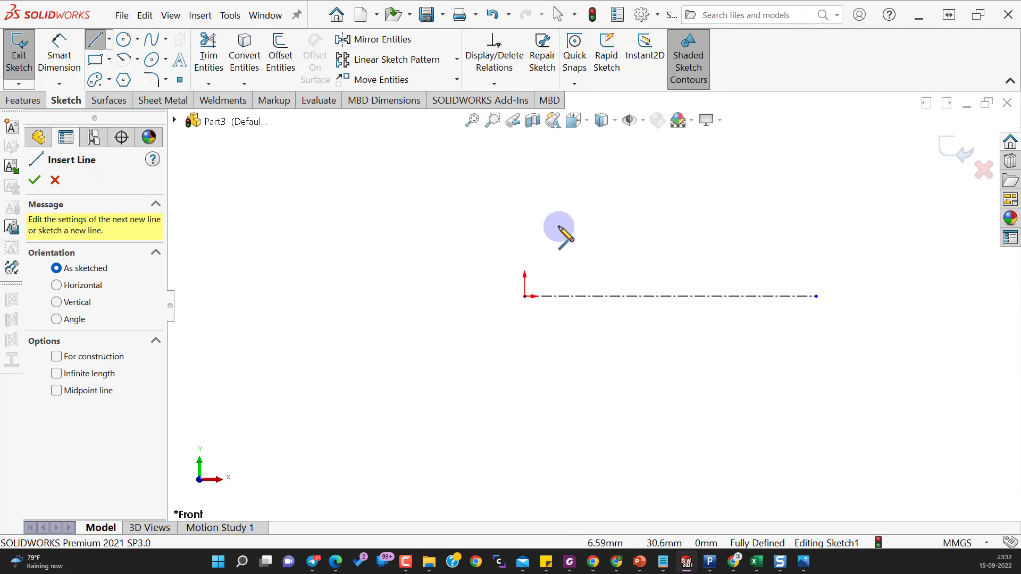
left_click(496, 209)
key("Escape")
Sketch the profile's stepped inner edge above the centerline, with a long recess about 6 mm deep between two short horizontal end segments
left_click(107, 44)
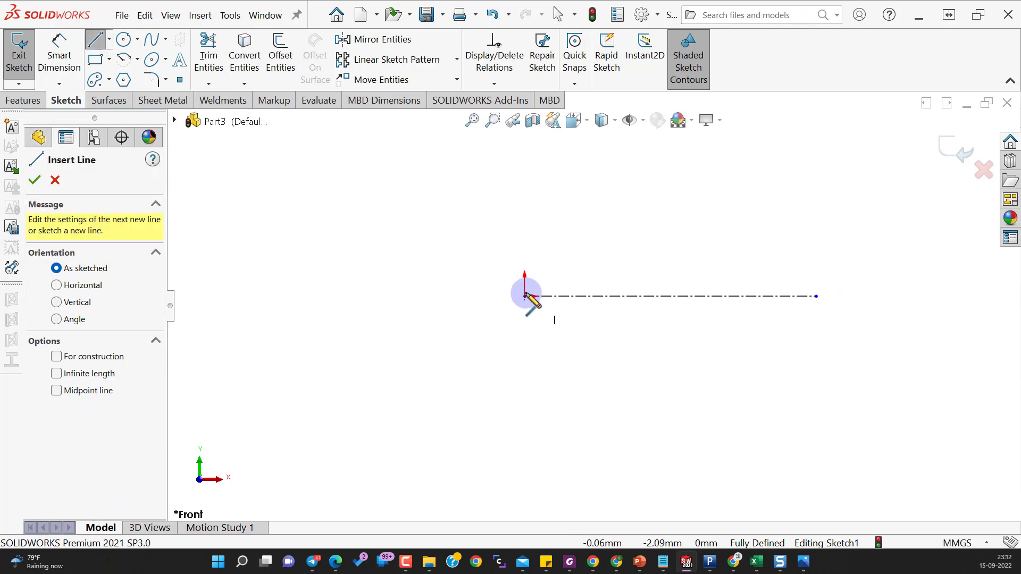
left_click(524, 207)
left_click(585, 207)
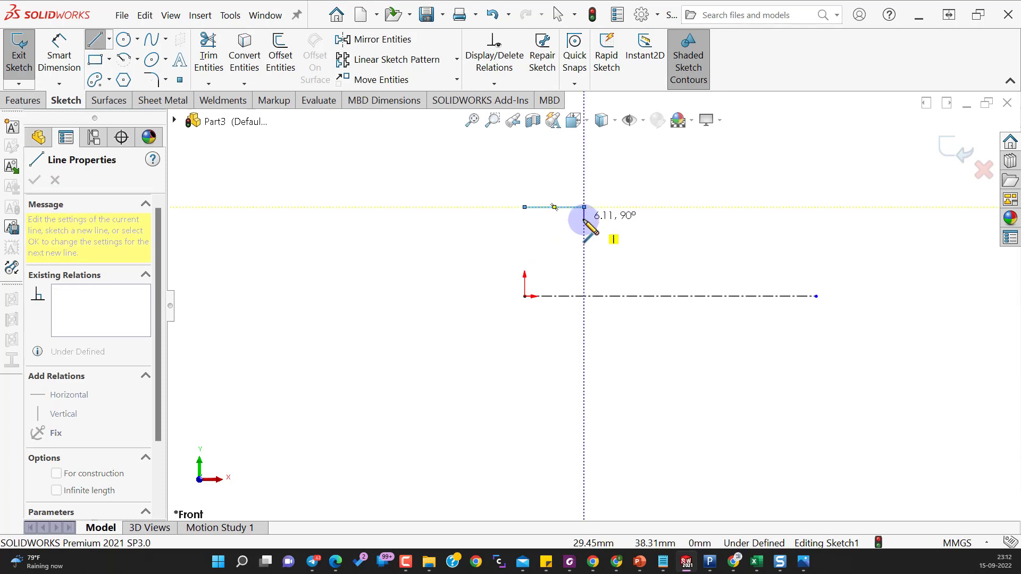
left_click(585, 219)
left_click(769, 219)
left_click(769, 207)
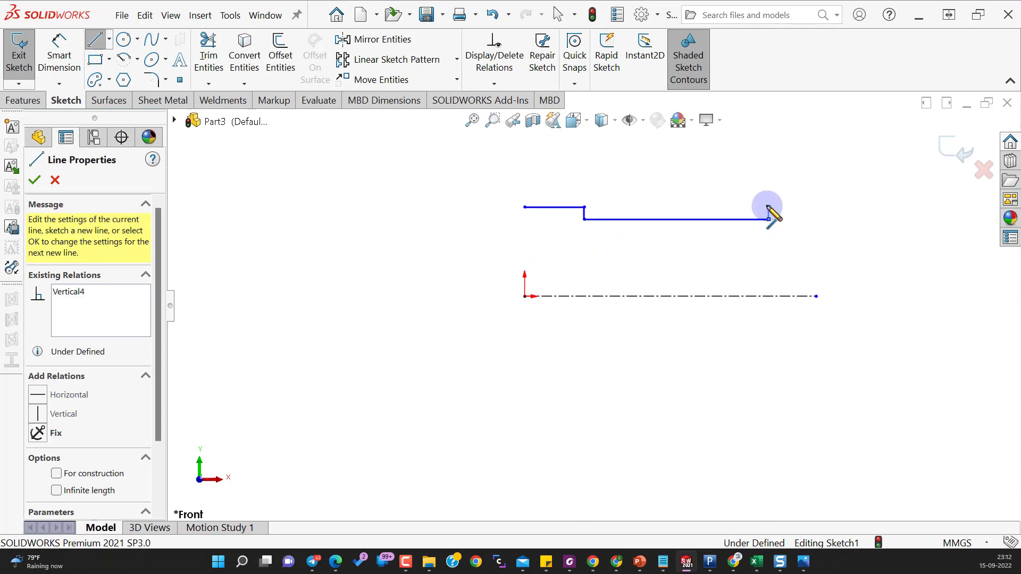
left_click(809, 206)
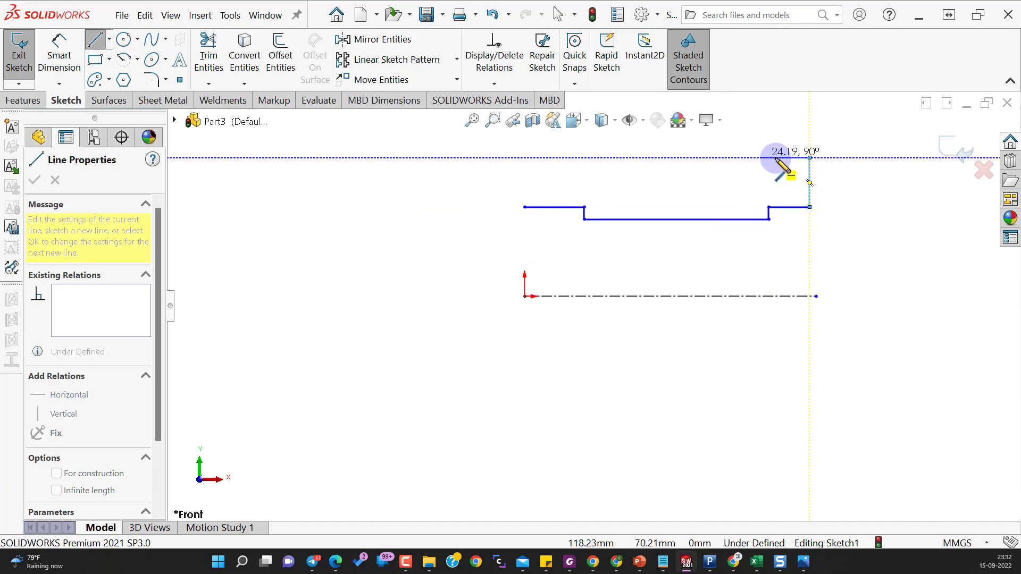
Continue the profile with the raised right shoulder and a tall, narrow flange whose left side runs down to the neck
left_click(741, 157)
scroll(740, 158, "down", 3)
scroll(741, 159, "up", 5)
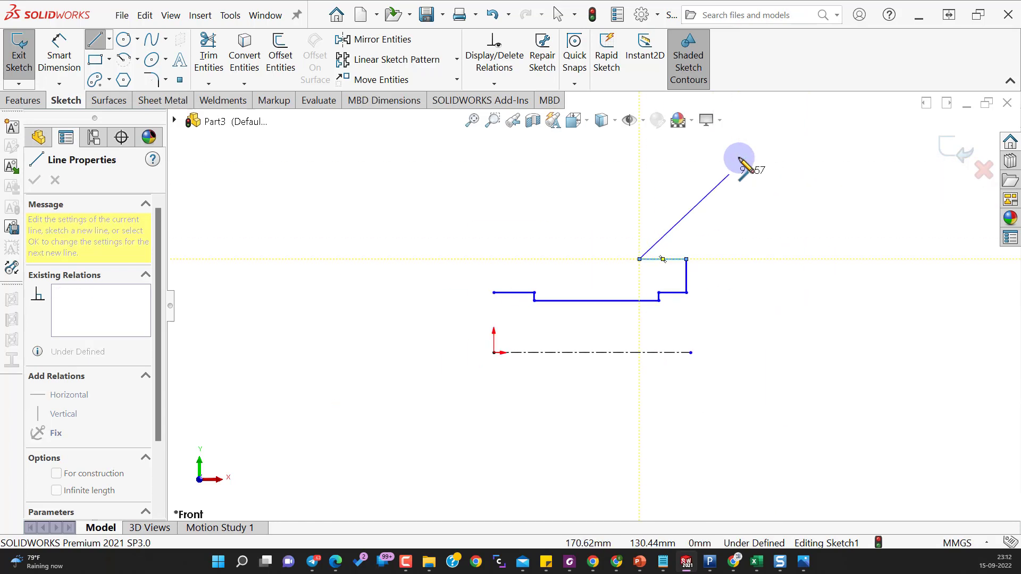
left_click(620, 192)
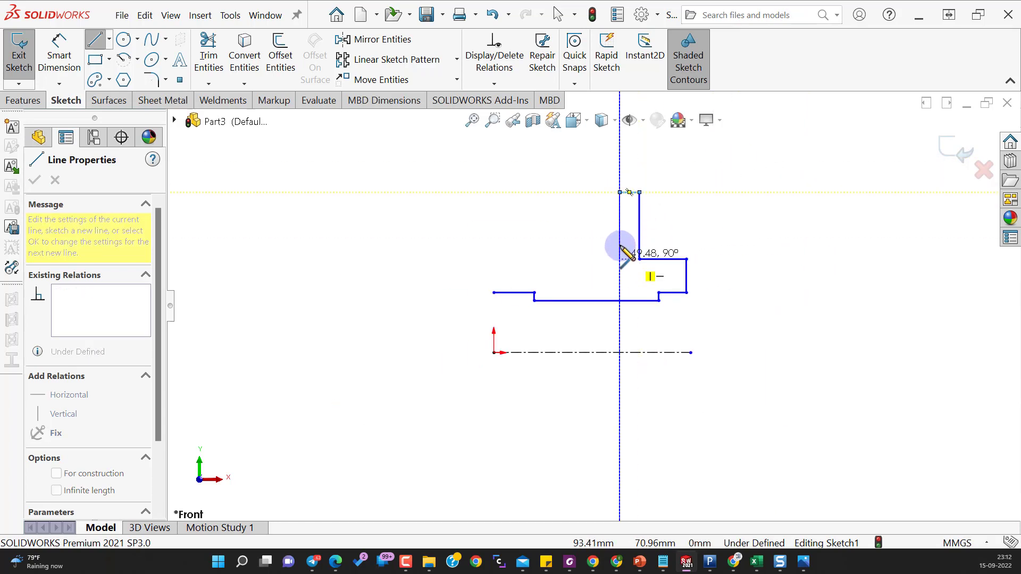
left_click(619, 275)
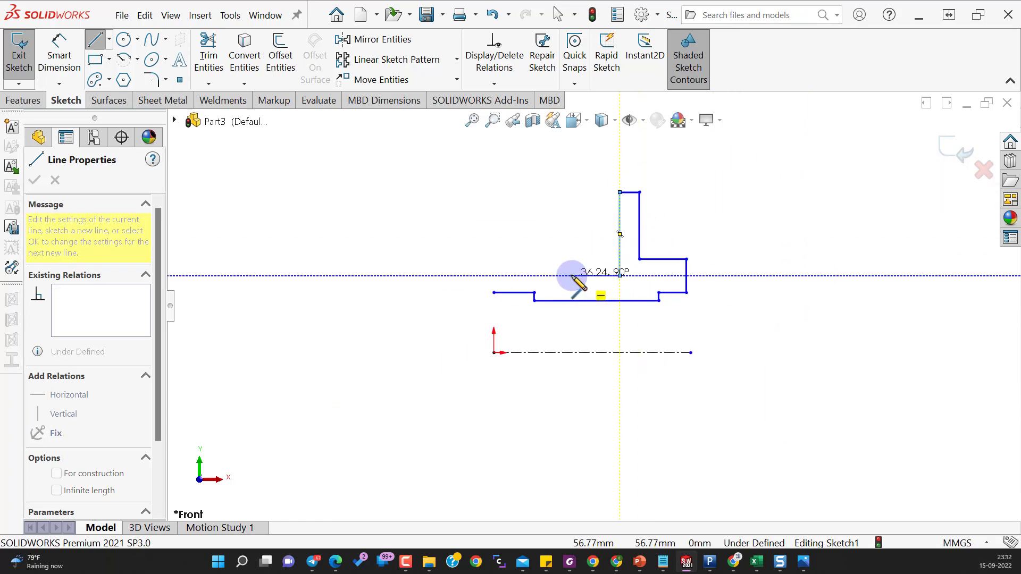
Complete the profile with the horizontal neck, a slanted edge up to the left collar and a vertical end closing at the start point
left_click(552, 256)
left_click(493, 256)
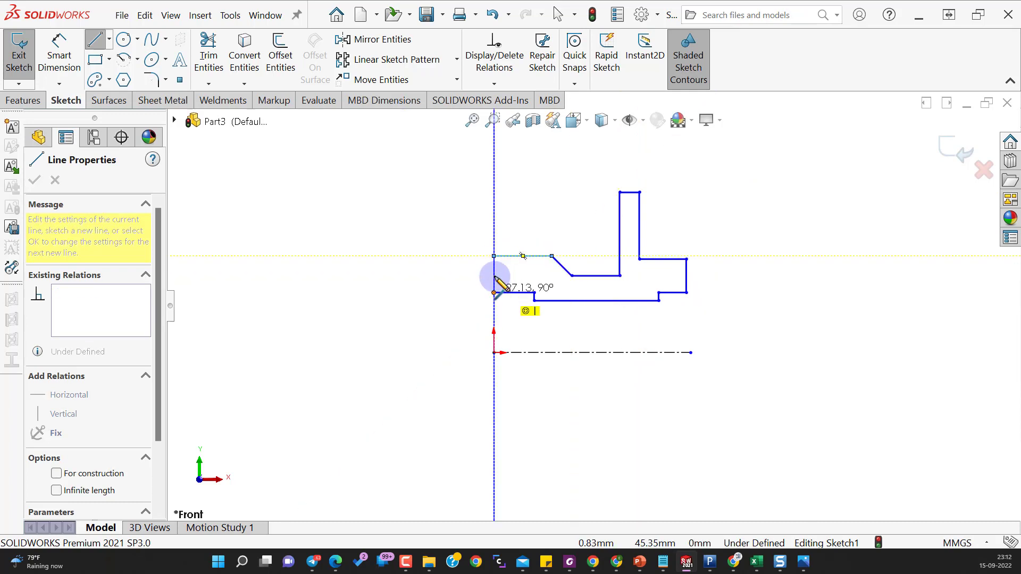
left_click(493, 292)
scroll(787, 298, "down", 2)
key("Escape")
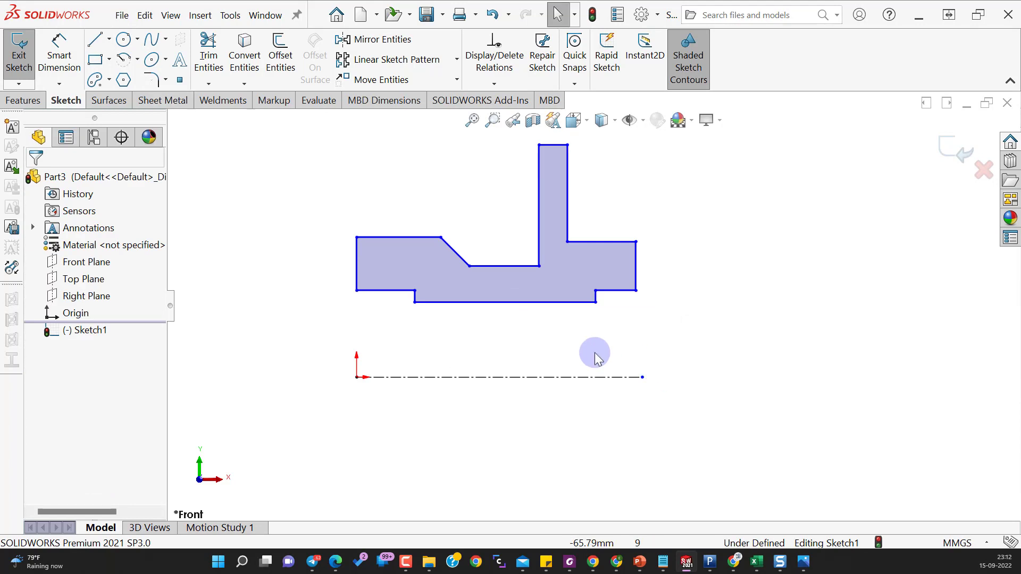
Dimension the left collar's upper edge about the centerline as a 70 mm diameter
right_click_drag(263, 284, 259, 223)
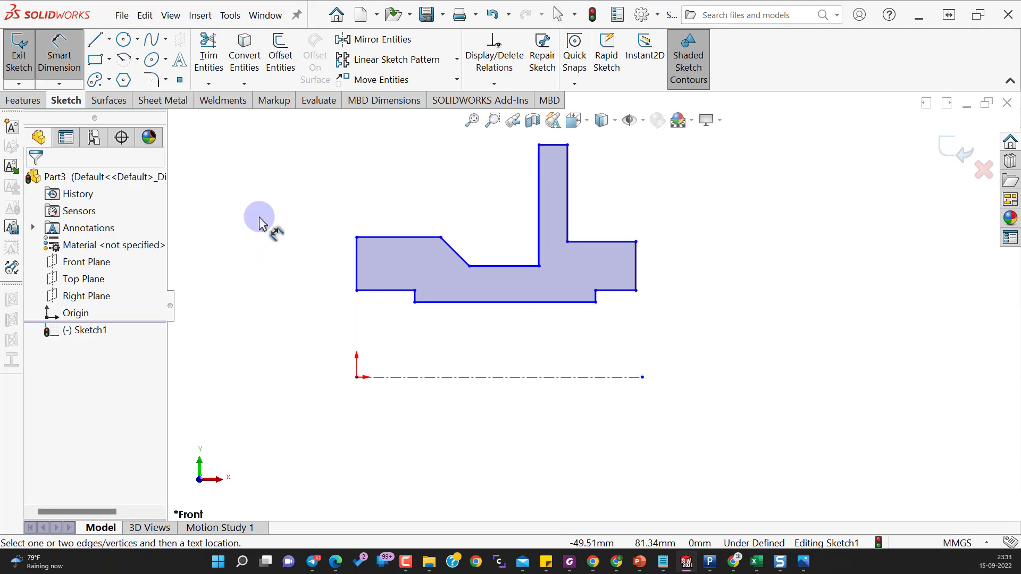
left_click(445, 378)
left_click(406, 237)
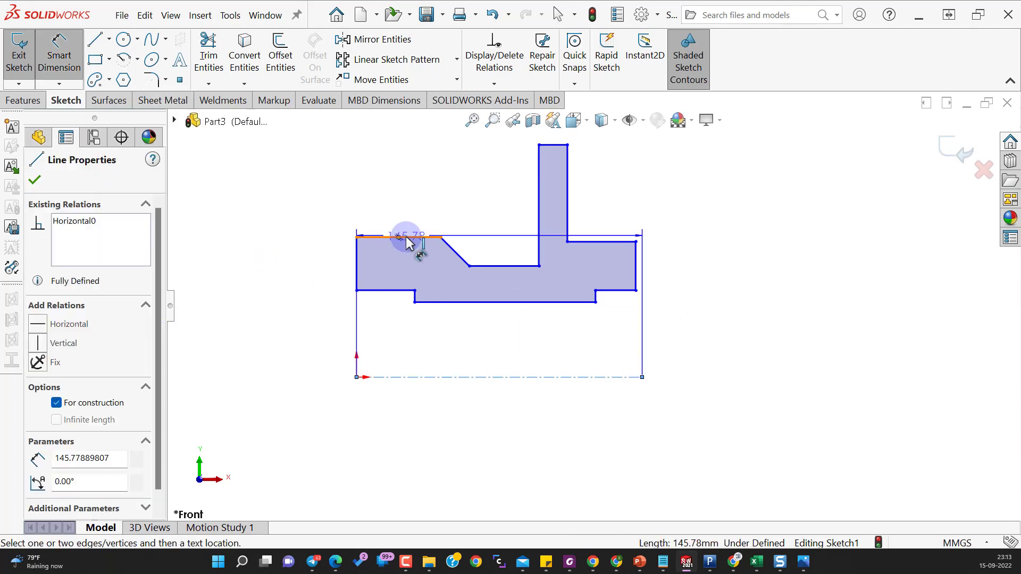
left_click(280, 401)
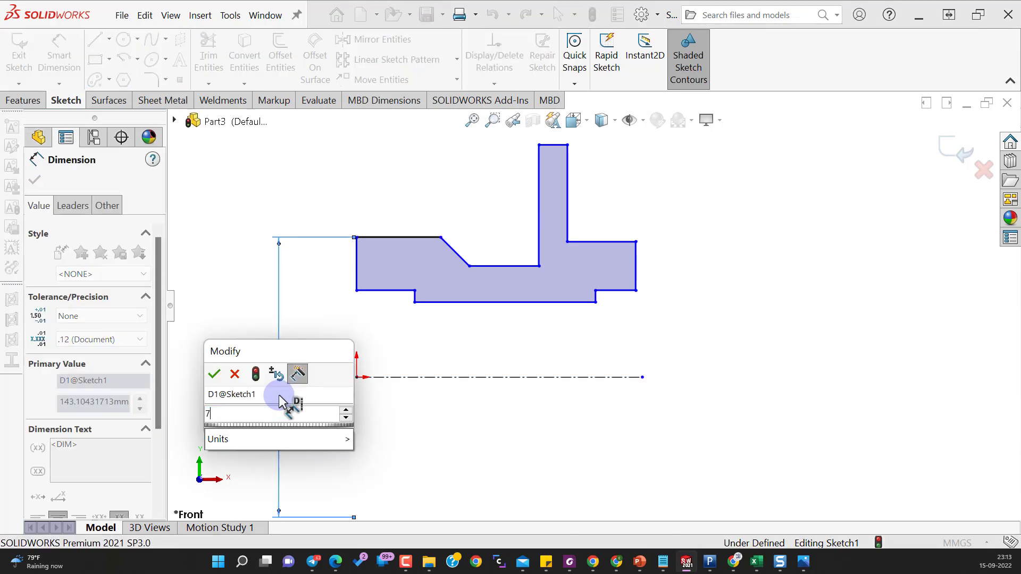
type("70")
key("Return")
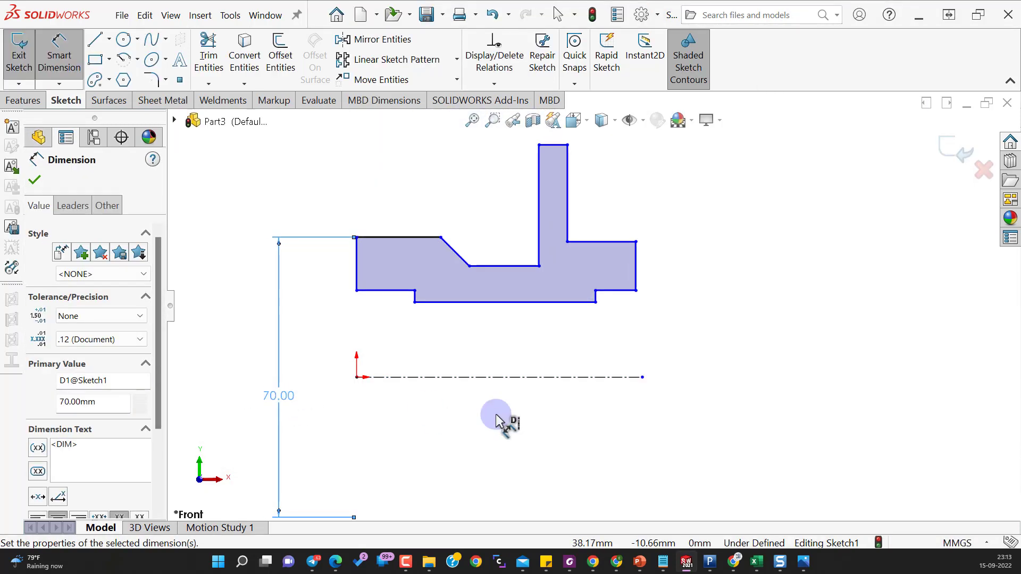
Dimension the left collar's lower edge about the centerline as a 47 mm diameter and reposition the 70 mm dimension beside it
left_click(386, 291)
left_click(388, 377)
left_click(333, 383)
type("47")
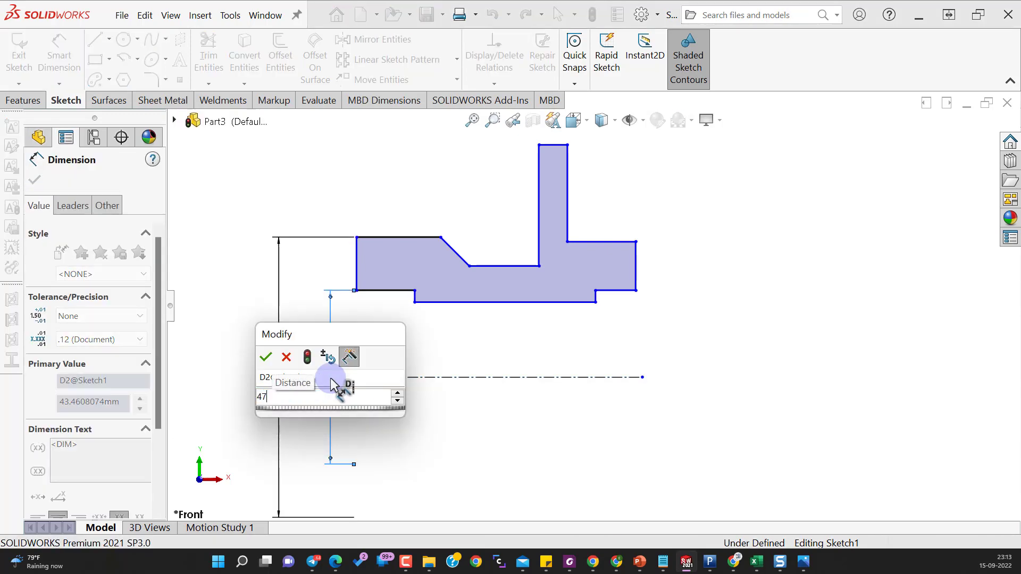
key("Return")
left_click_drag(281, 393, 286, 376)
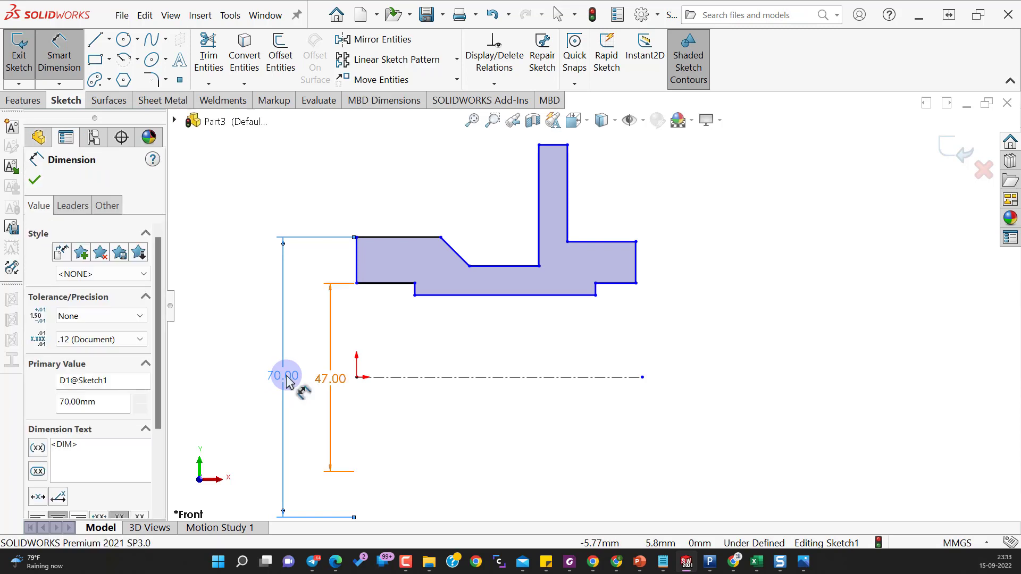
Dimension the long inner edge about the centerline as a 40 mm diameter and move its text just above the centerline
left_click(467, 296)
left_click(458, 377)
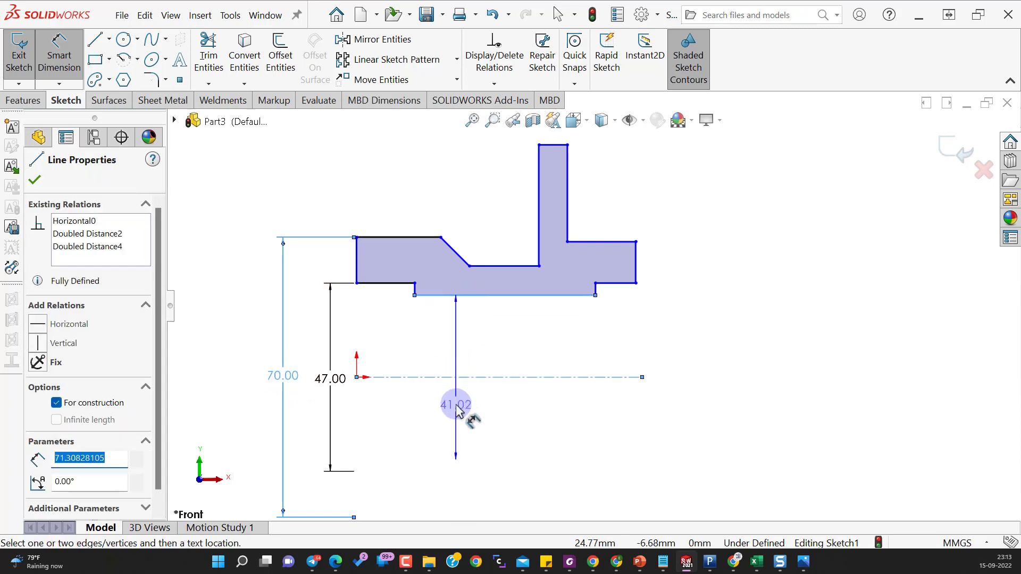
left_click(457, 410)
type("40")
key("Return")
left_click(537, 410)
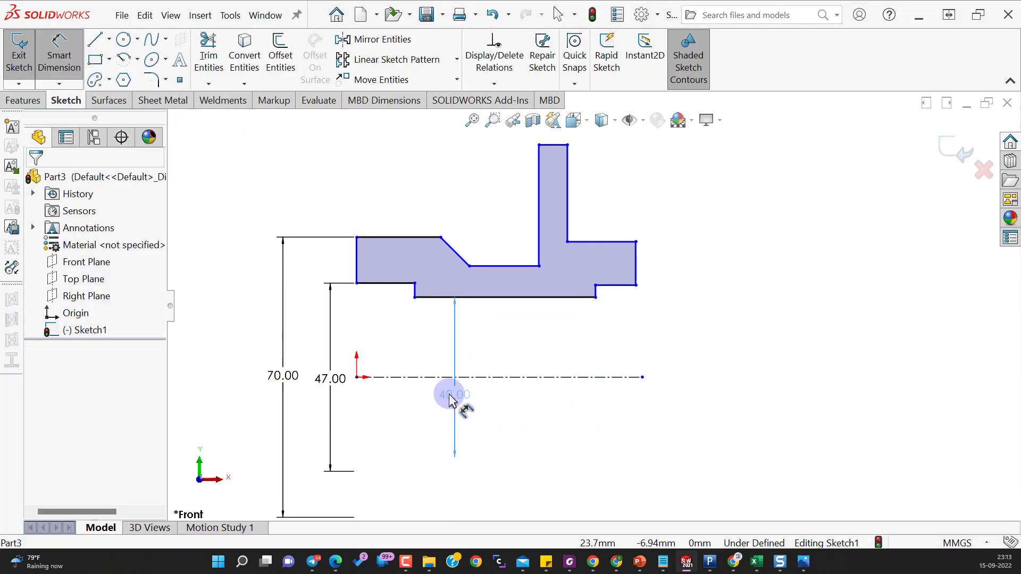
left_click(453, 367)
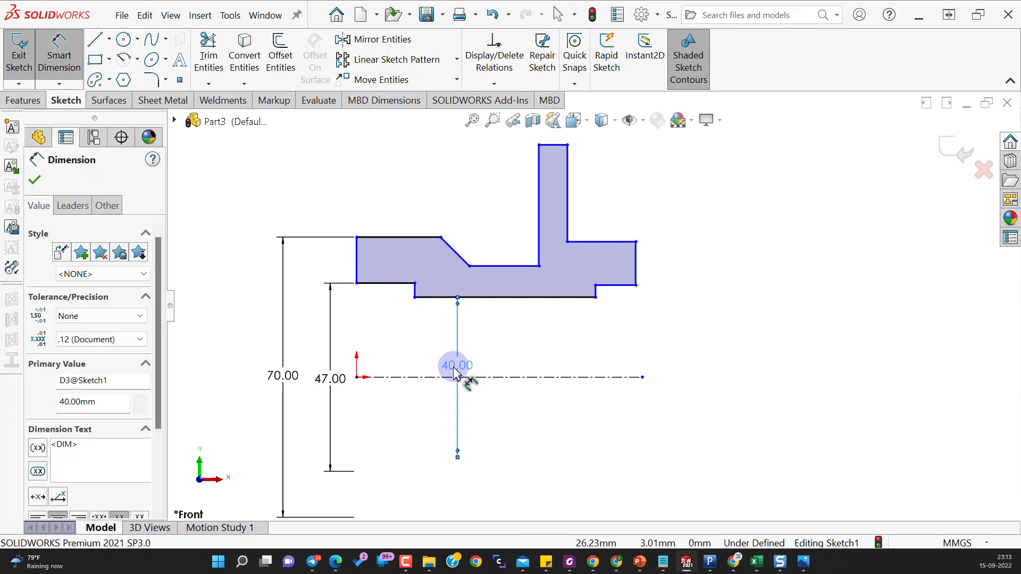
Dimension the neck's upper edge about the centerline as a 60 mm diameter
left_click(513, 266)
left_click(513, 377)
left_click(516, 410)
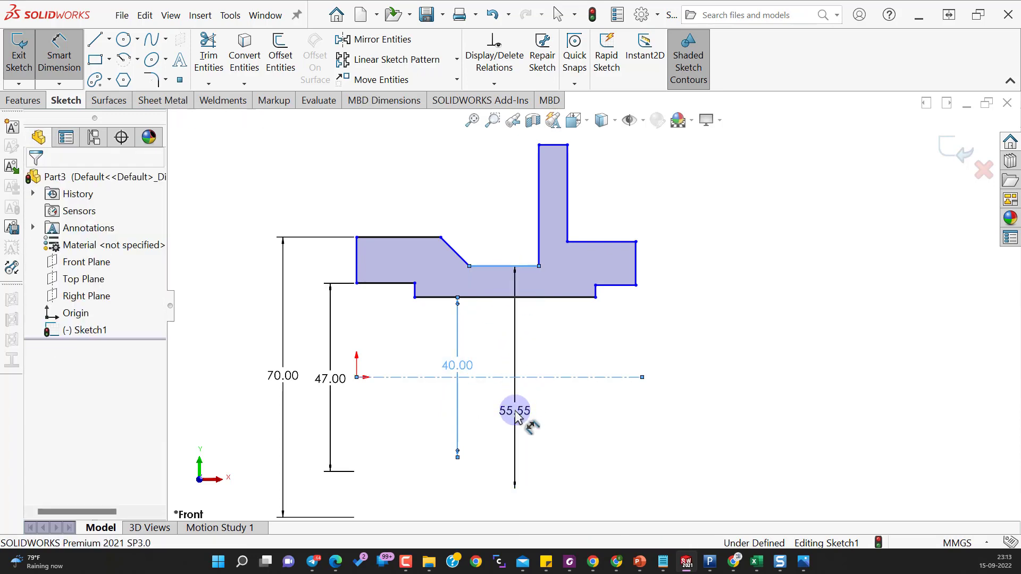
type("60")
key("Return")
Dimension the top edge of the tall flange about the centerline as a 140 mm diameter
left_click(573, 378)
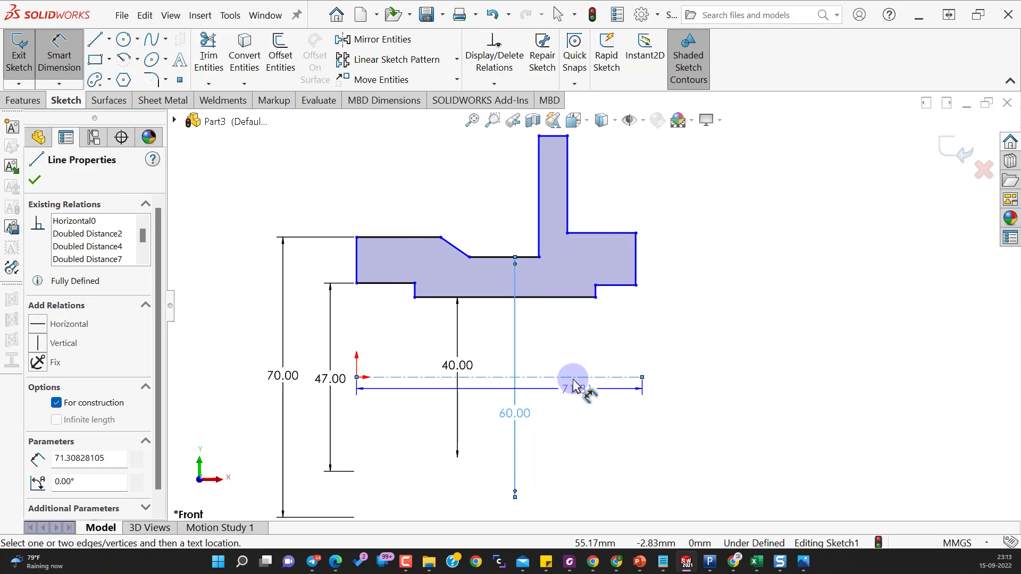
left_click(566, 137)
left_click(594, 418)
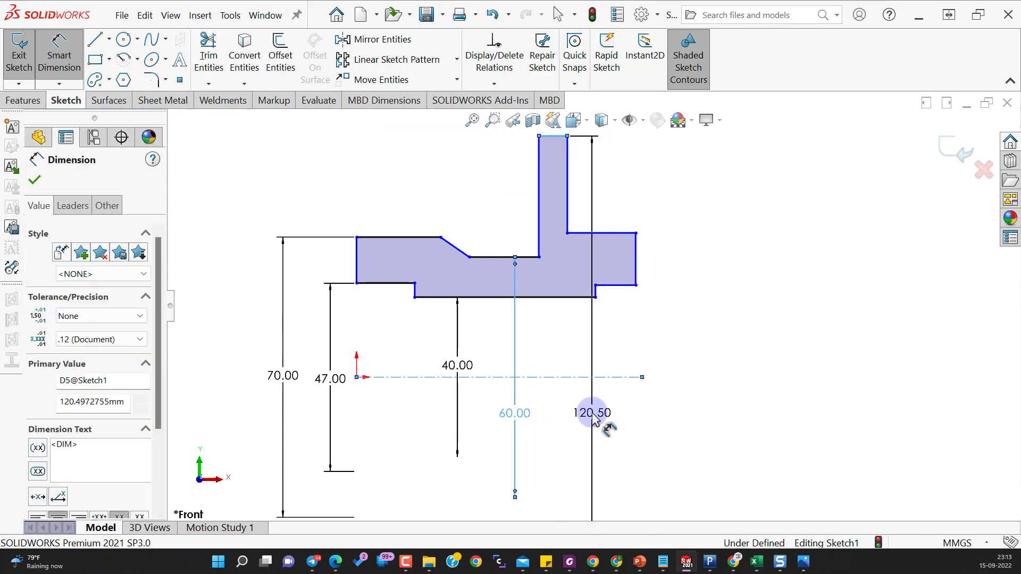
type("140")
key("Return")
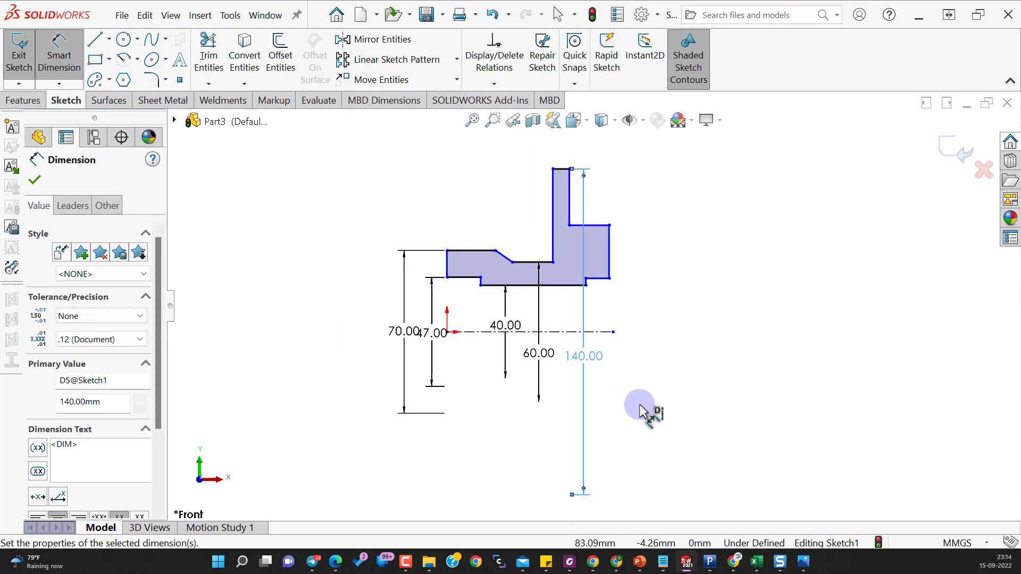
Dimension the right shoulder's upper edge about the centerline with a diameter of 42.5*2 mm
left_click(599, 225)
left_click(669, 340)
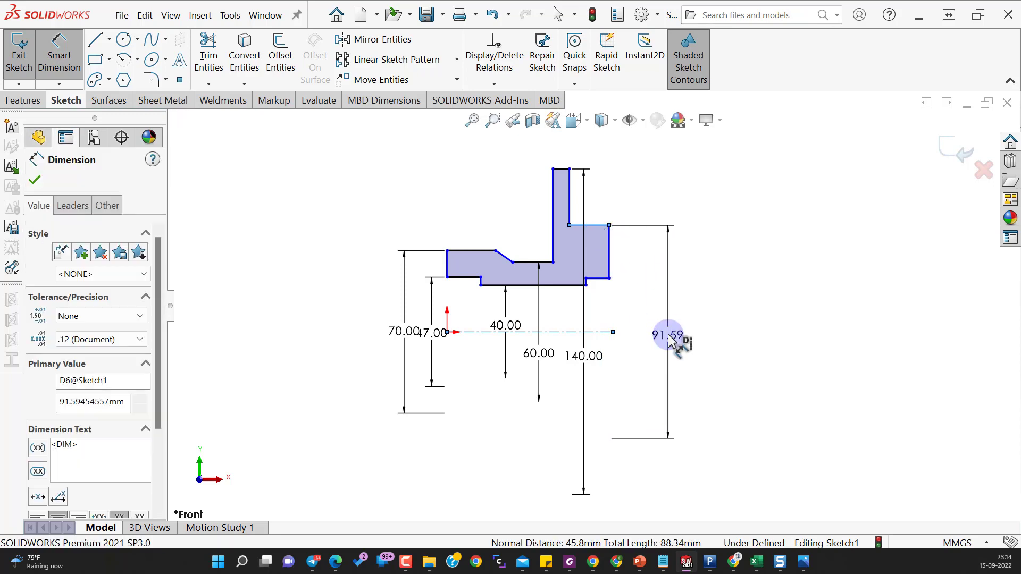
type("42.5*2")
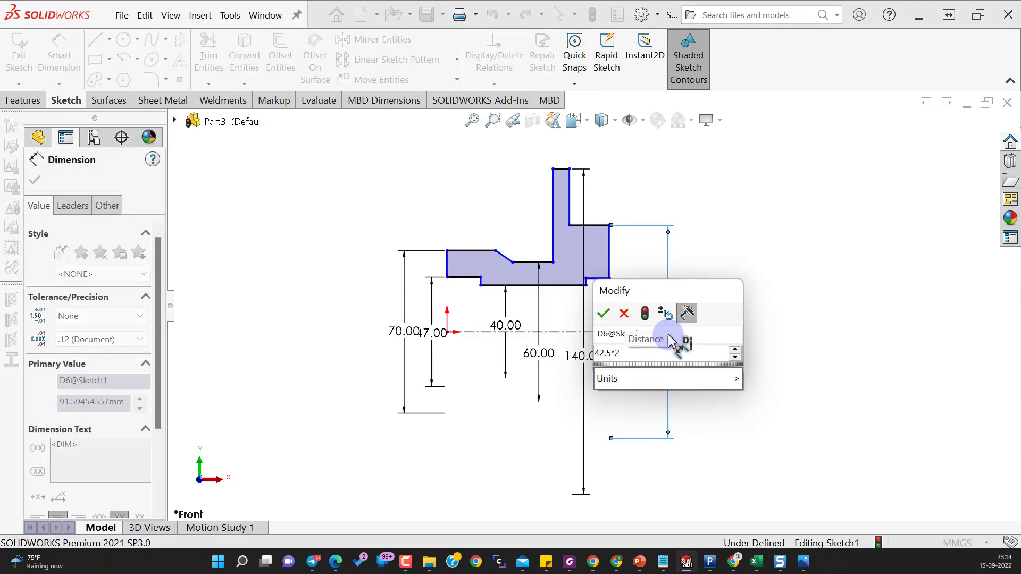
key("Return")
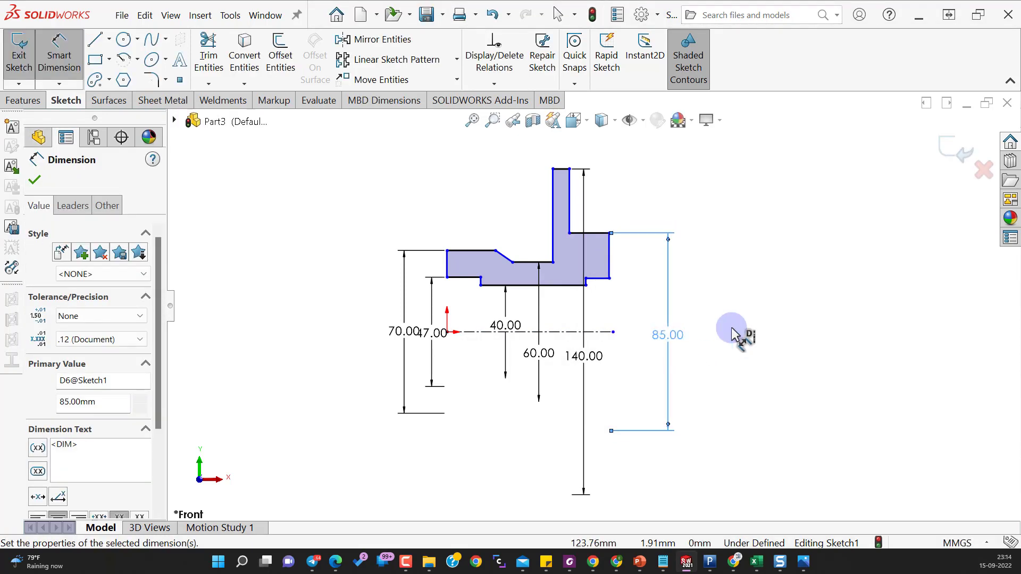
Dimension the right shoulder's lower edge about the centerline as a 52 mm diameter
left_click(598, 279)
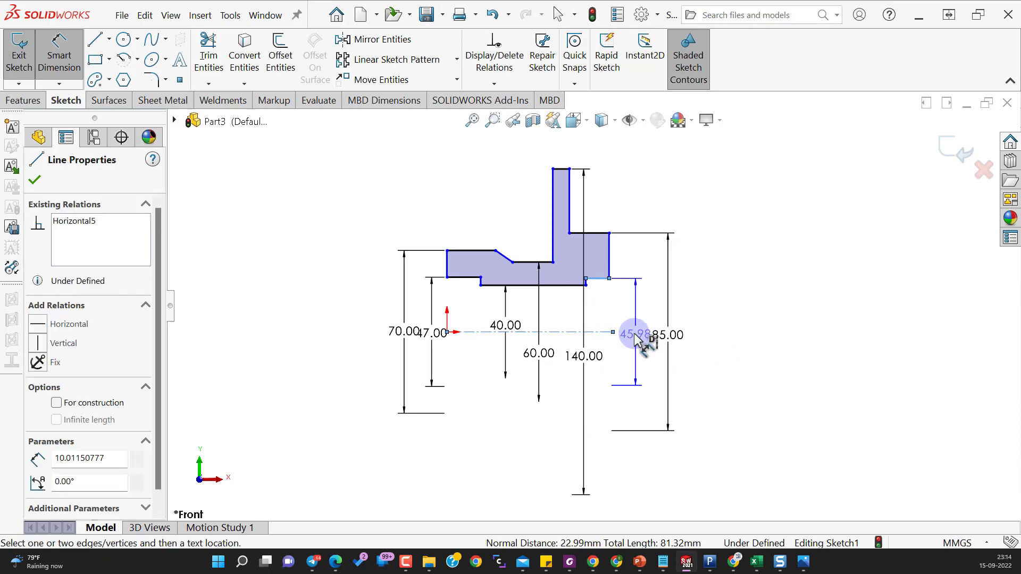
left_click(715, 339)
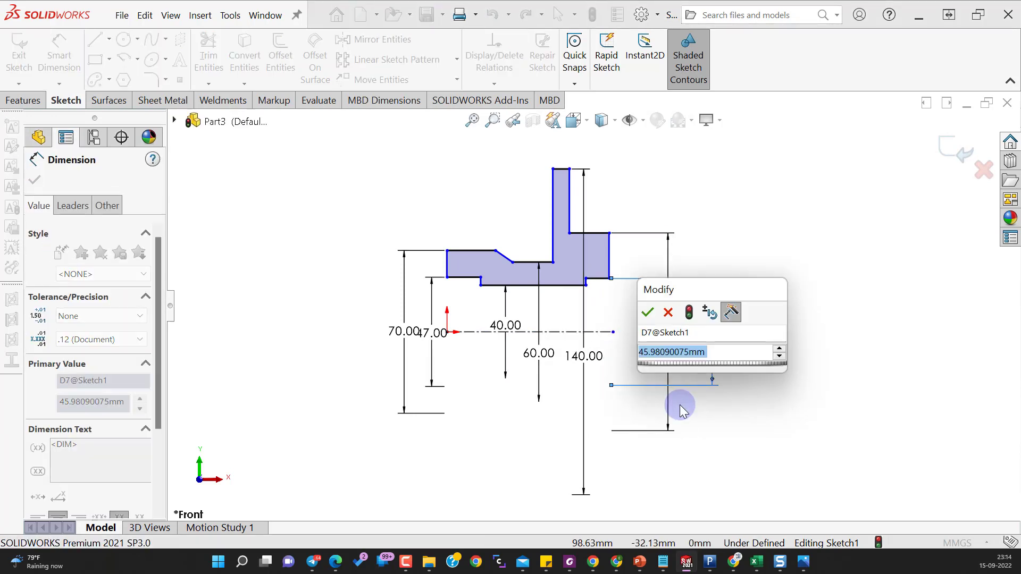
type("52")
key("Return")
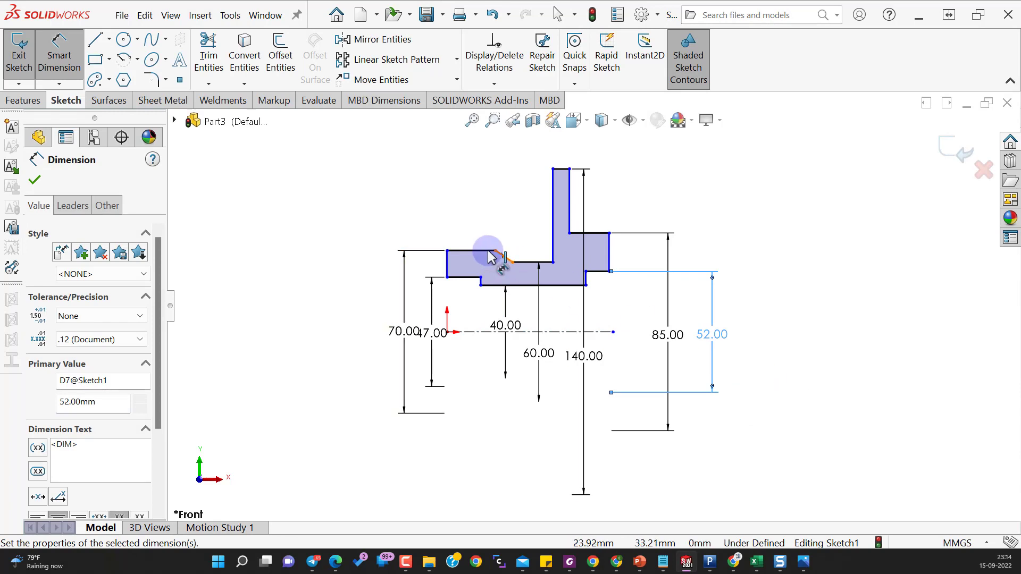
Dimension the angle between the slanted edge and the neck's horizontal edge as 45 degrees
scroll(490, 257, "down", 2)
left_click(516, 263)
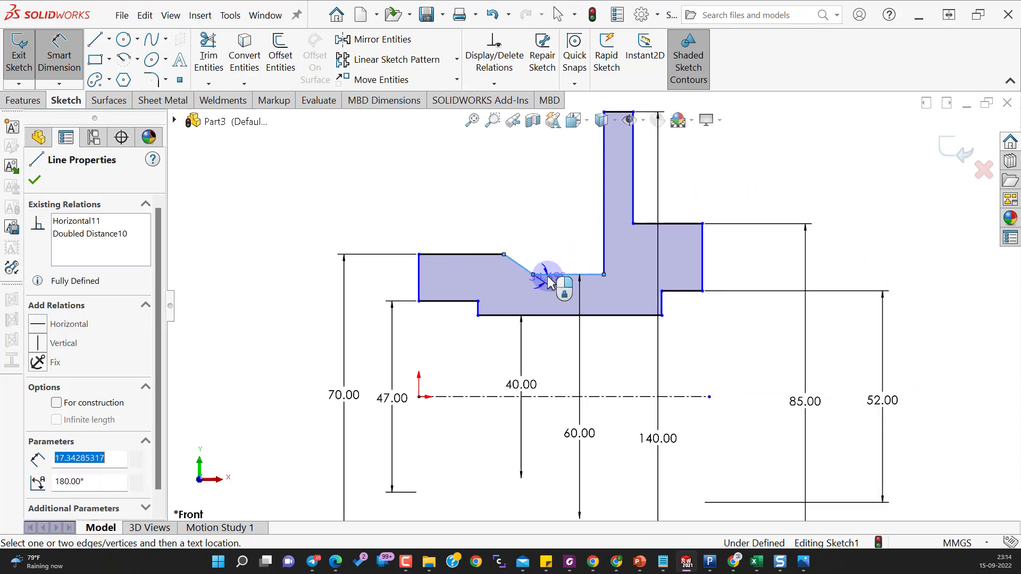
left_click(468, 246)
type("45")
key("Return")
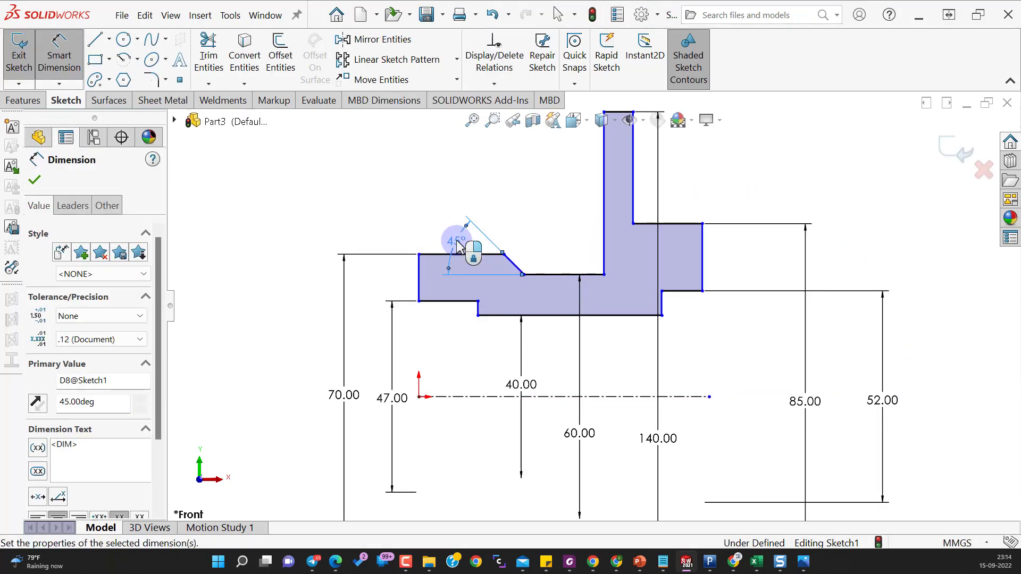
key("Escape")
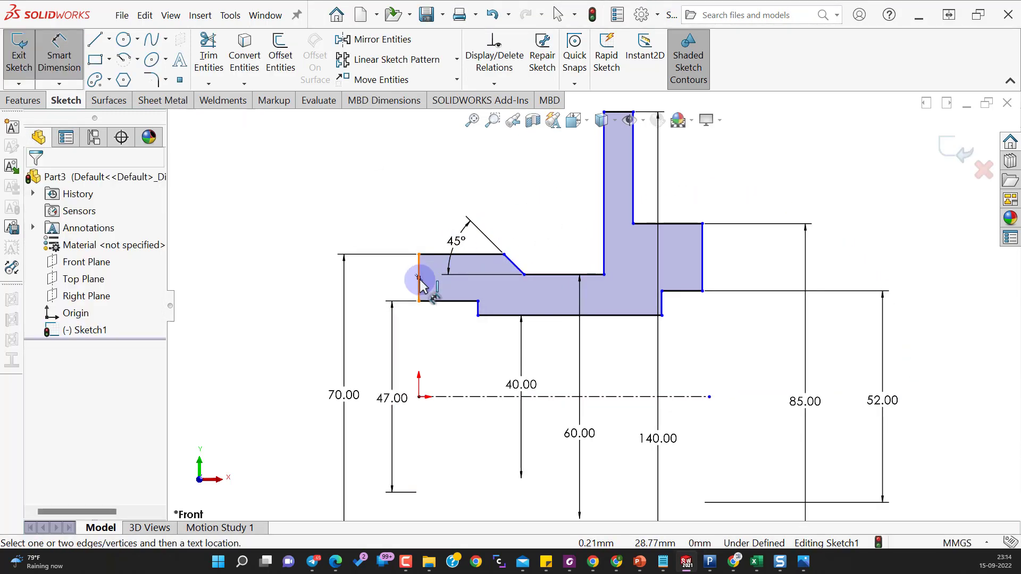
Dimension the overall distance between the profile's left and right end edges as 110 mm
left_click(419, 284)
left_click(422, 295)
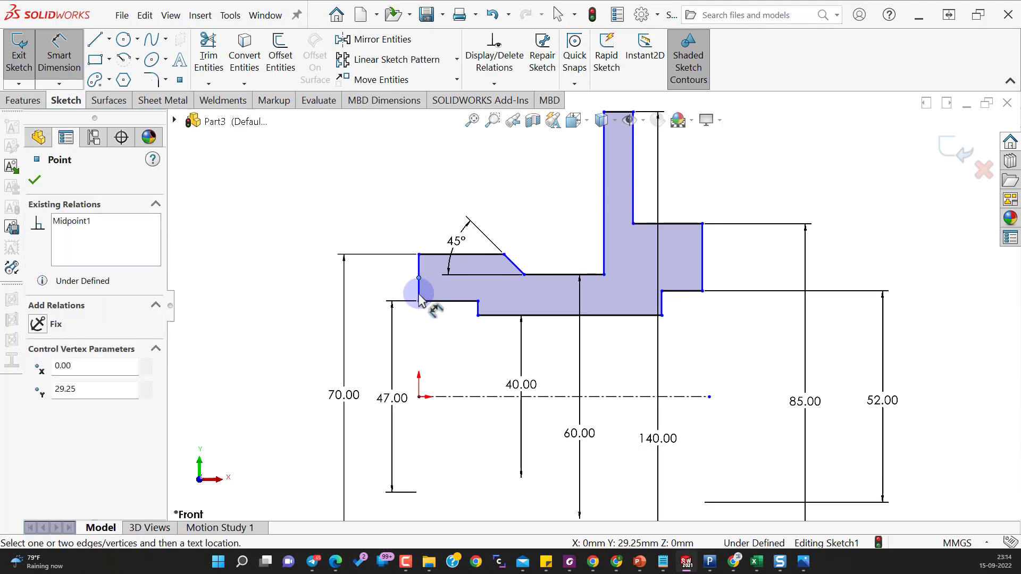
key("Escape")
left_click(420, 294)
left_click(701, 280)
scroll(691, 298, "down", 2)
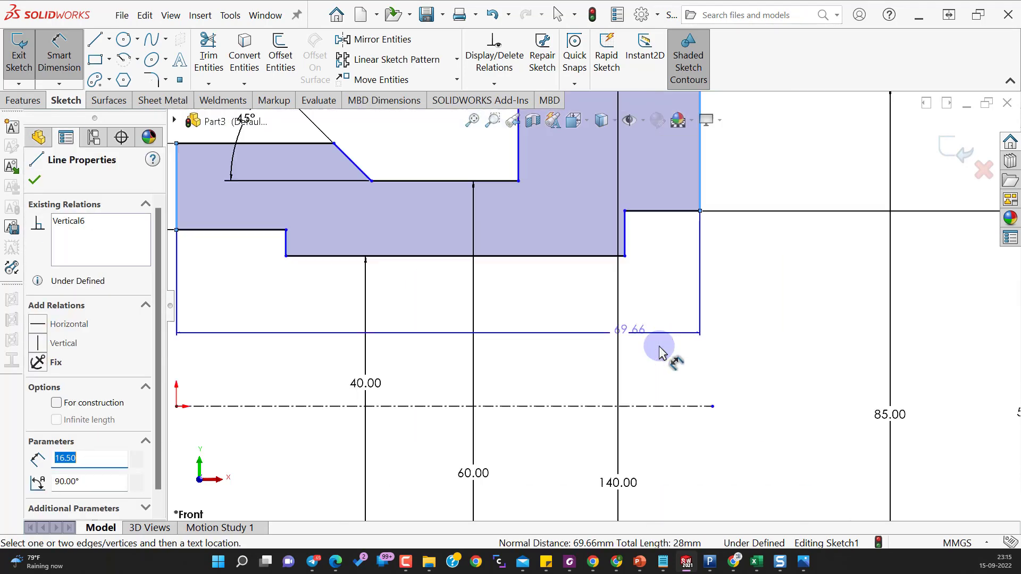
scroll(660, 347, "up", 4)
left_click(542, 155)
type("110")
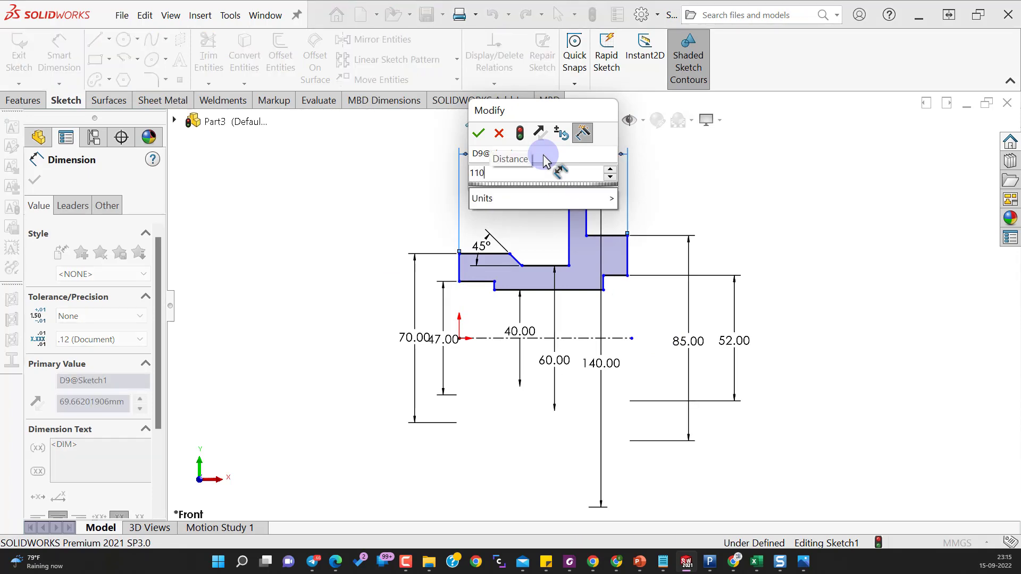
key("Return")
left_click(860, 198)
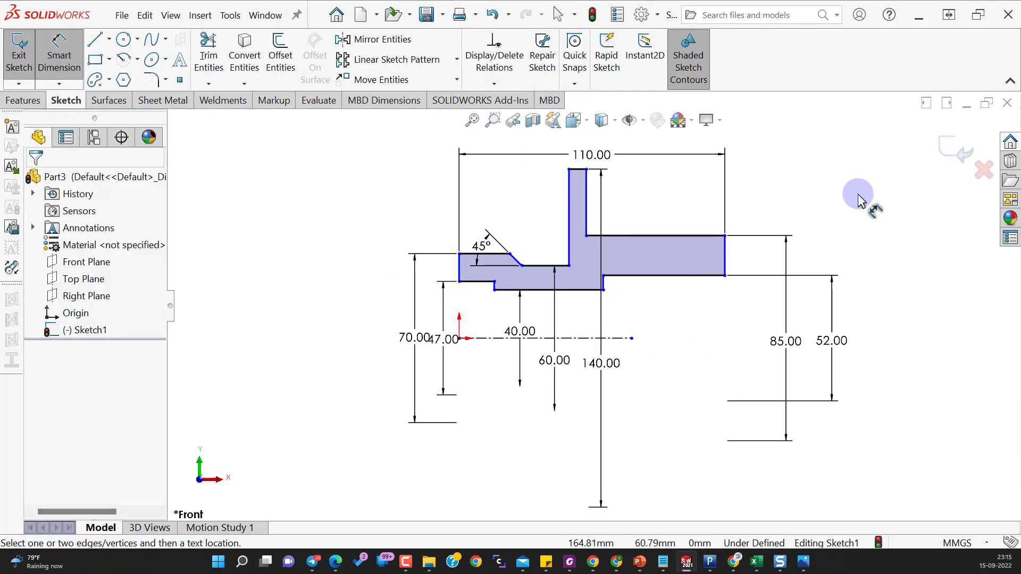
Dimension the length of the right shoulder's upper edge as 25 mm
left_click(682, 236)
left_click(672, 212)
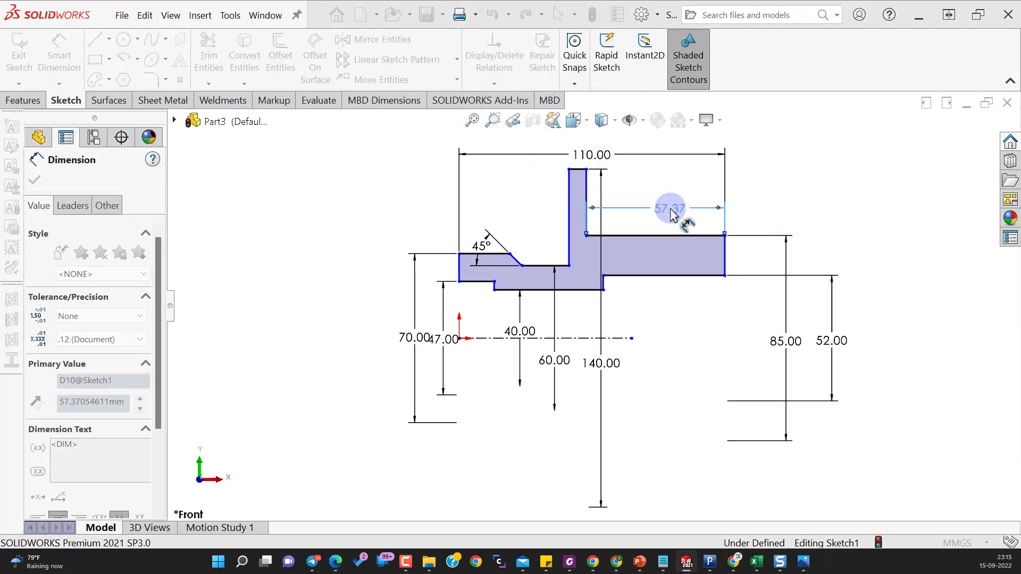
type("25")
key("Return")
Dimension the width of the tall flange's top edge as 14 mm
left_click(633, 171)
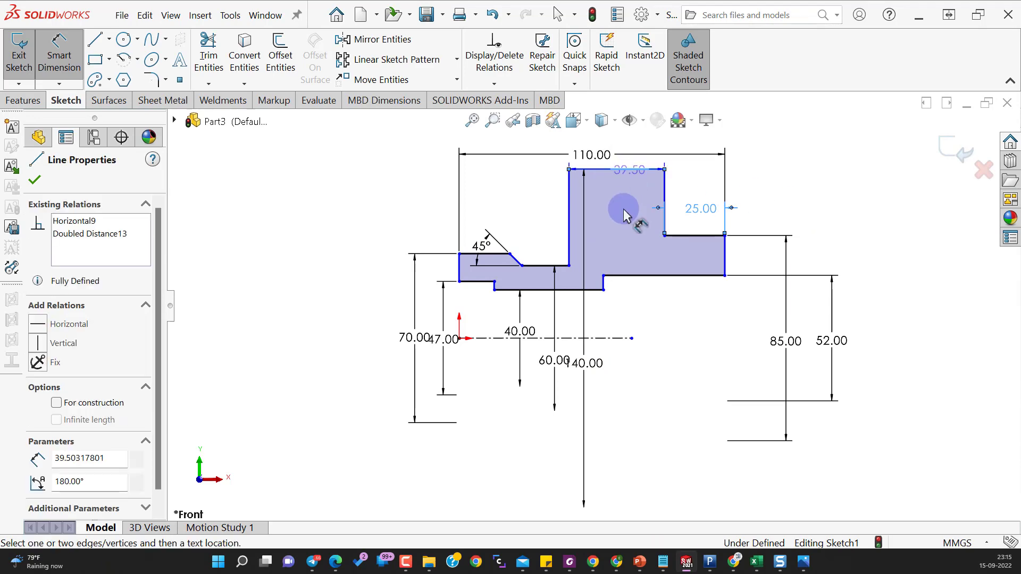
left_click(623, 209)
type("14")
key("Return")
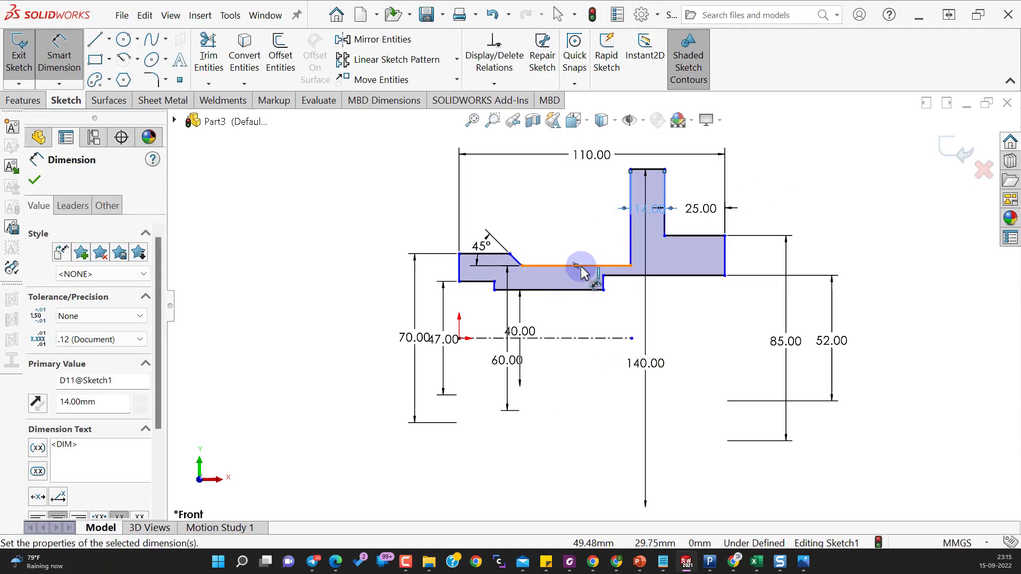
Try to dimension the distance from the profile's left end edge to the flange's left face
left_click(631, 242)
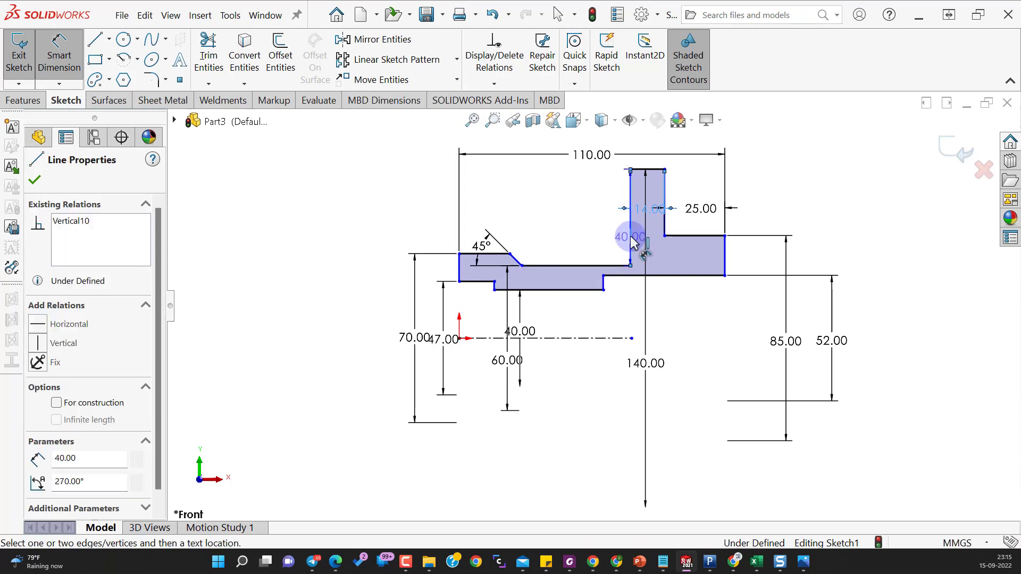
left_click(460, 266)
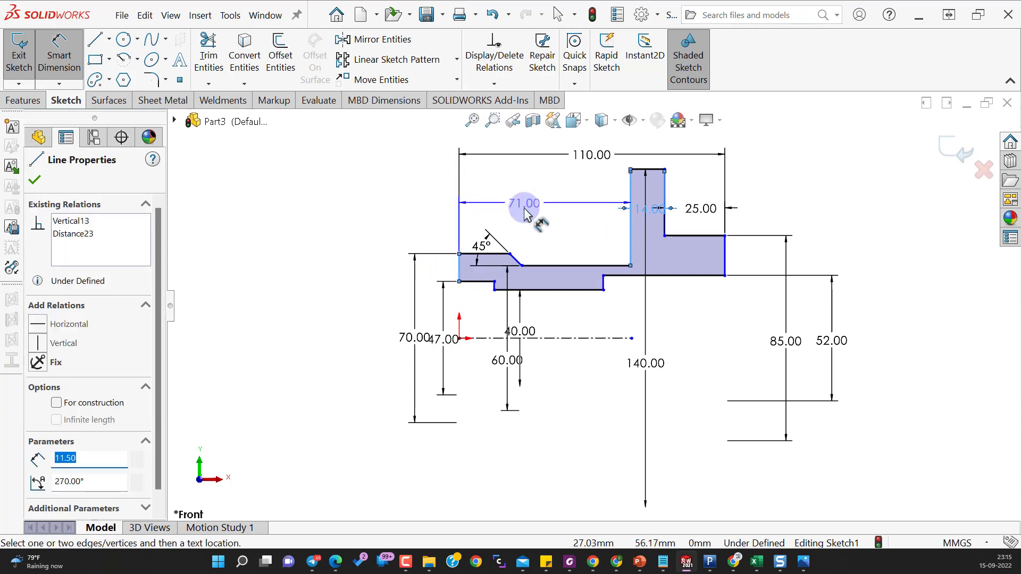
left_click(525, 213)
key("ctrl+z")
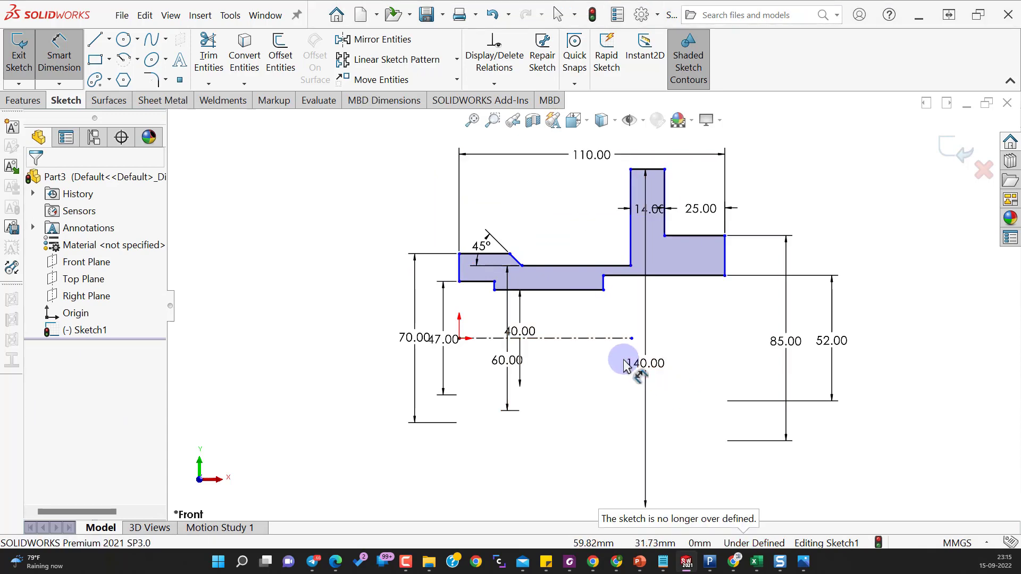
Dimension the distance from the left end edge to the upper point of the slanted edge as 25 mm
left_click(510, 254)
left_click(459, 263)
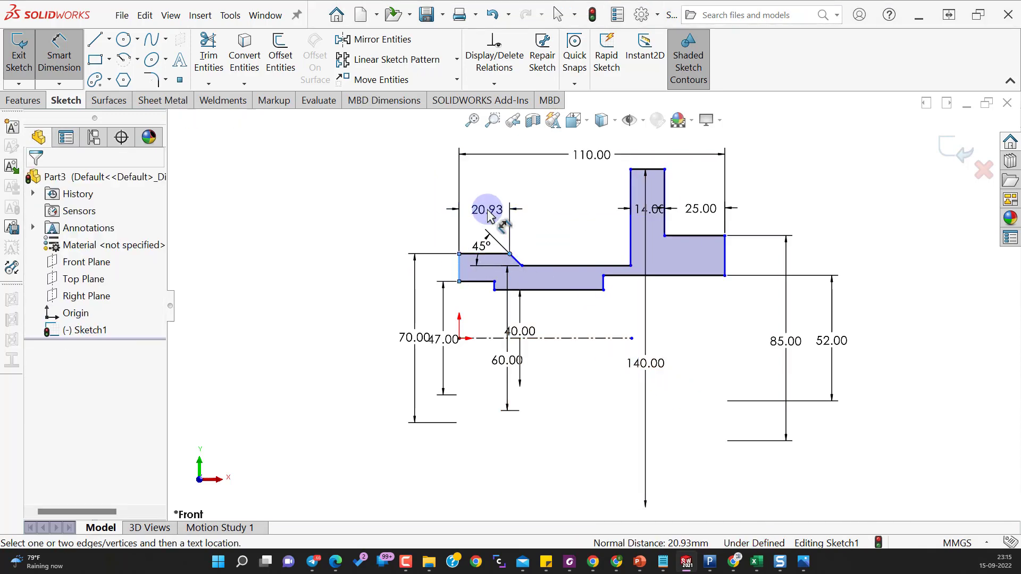
left_click(488, 212)
type("25")
key("Return")
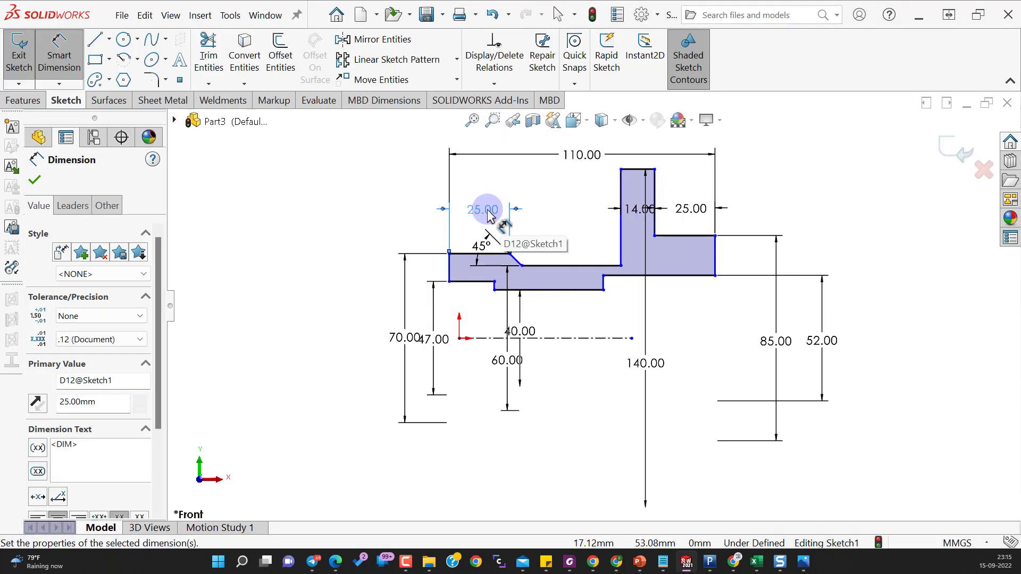
Dimension the distance from the left end edge to the lower left step's vertical edge as 17.85 mm
left_click(495, 287)
left_click(449, 274)
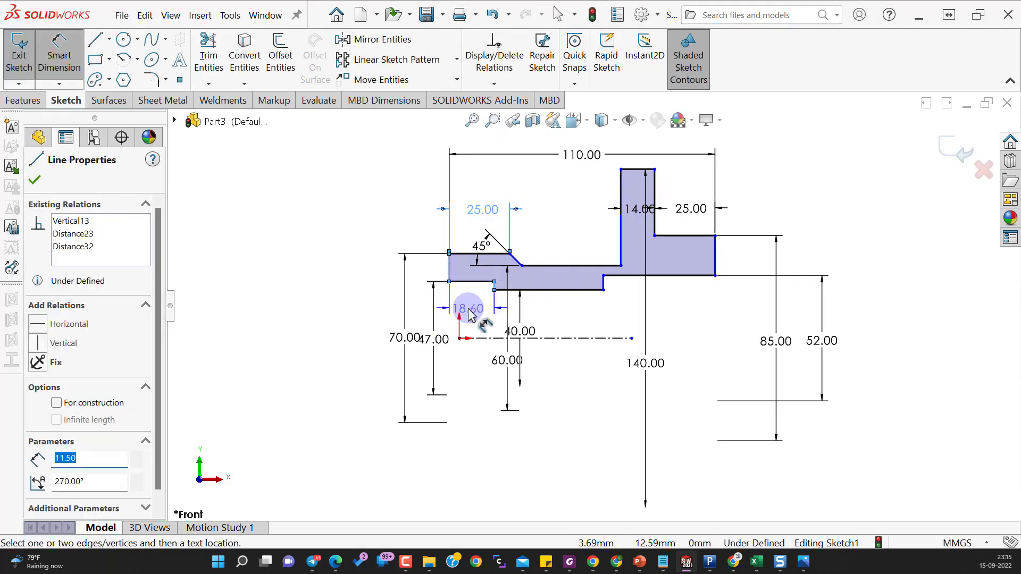
left_click(468, 314)
type("17")
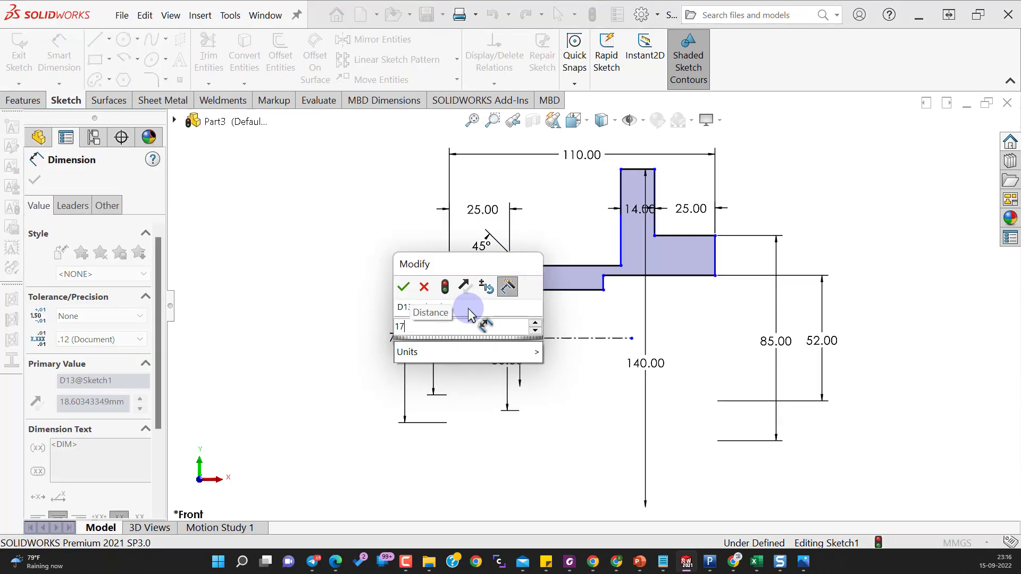
type(".85")
key("Return")
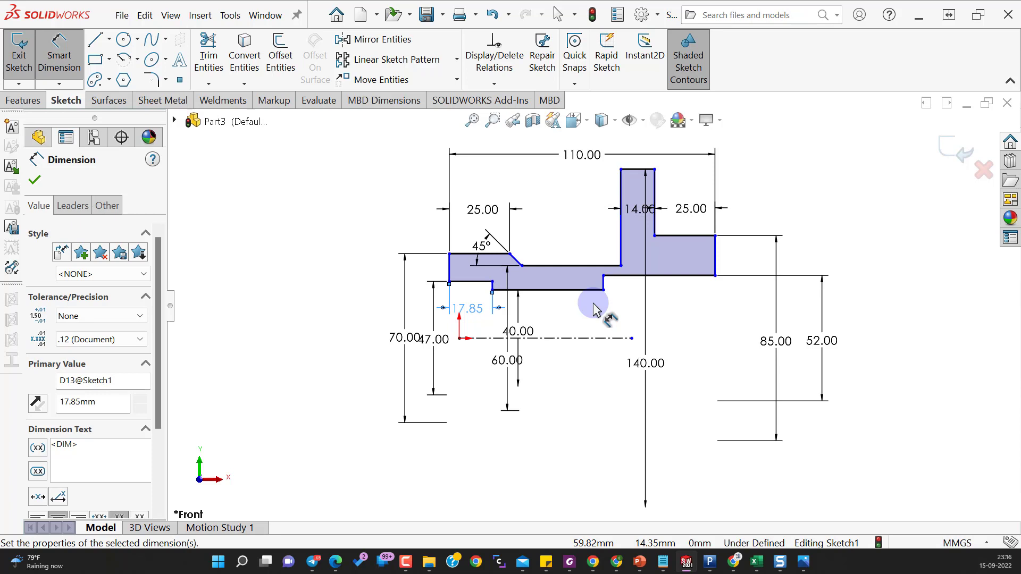
Dimension the length of the right shoulder's lower edge as 15.5 mm
left_click(685, 276)
left_click(681, 320)
type("15.")
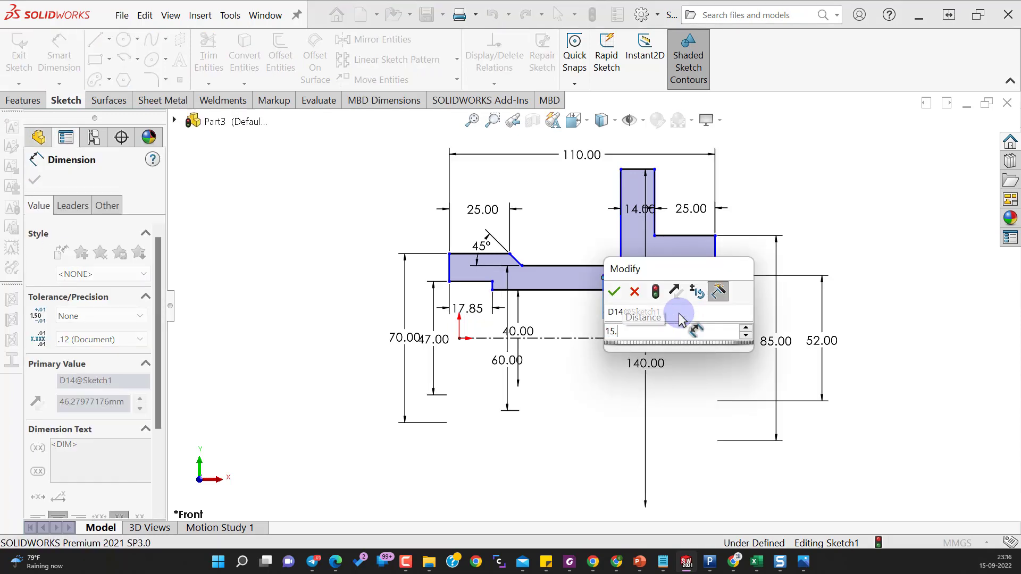
type("5")
key("Return")
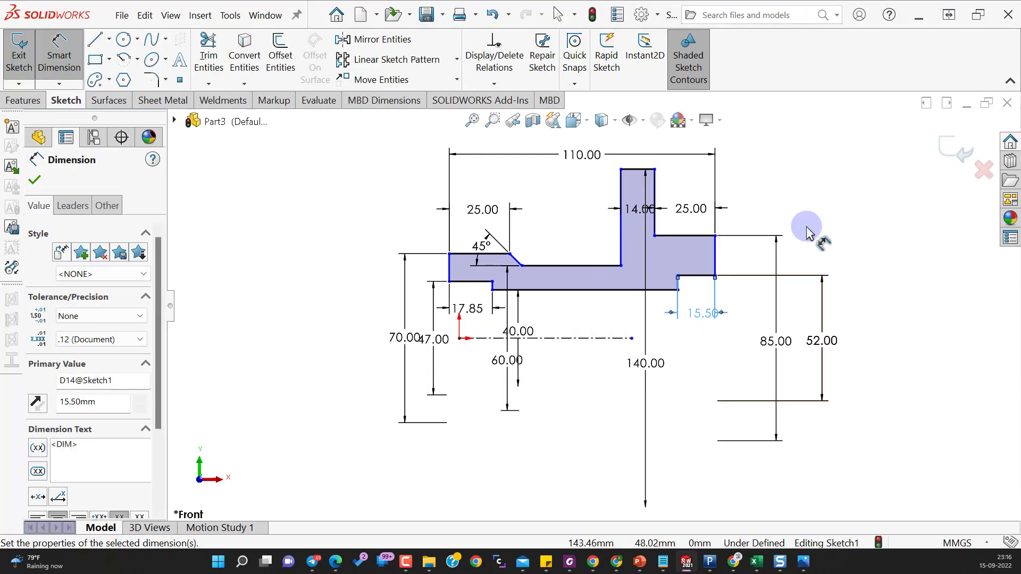
Arrange the 110 mm, 14 mm and both 25 mm length dimensions above the profile so their texts are spaced apart
left_click(866, 201)
left_click_drag(690, 210, 678, 165)
scroll(638, 186, "up", 2)
left_click_drag(589, 201, 590, 164)
left_click_drag(654, 206, 651, 187)
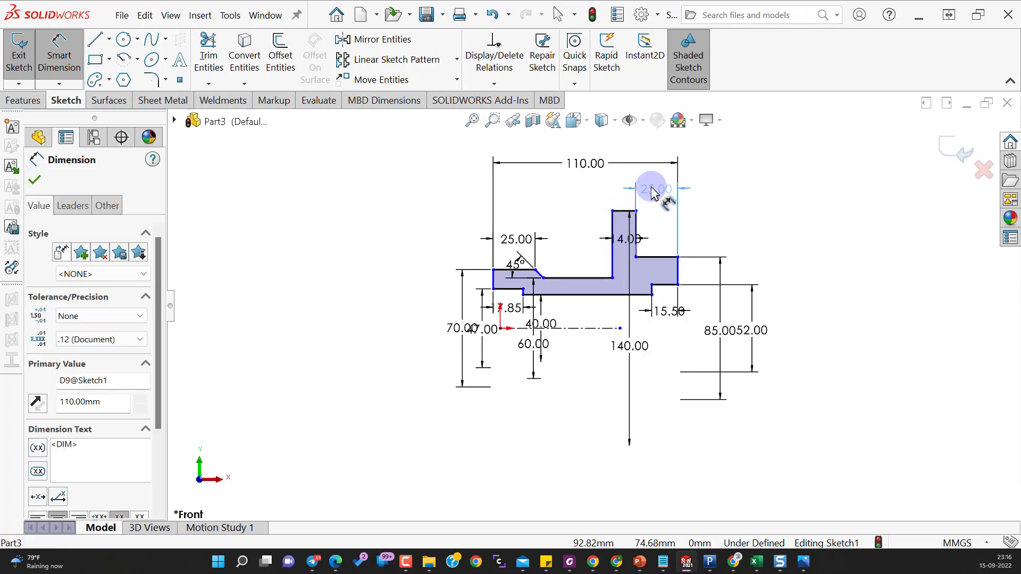
left_click_drag(627, 239, 612, 187)
left_click_drag(523, 240, 541, 196)
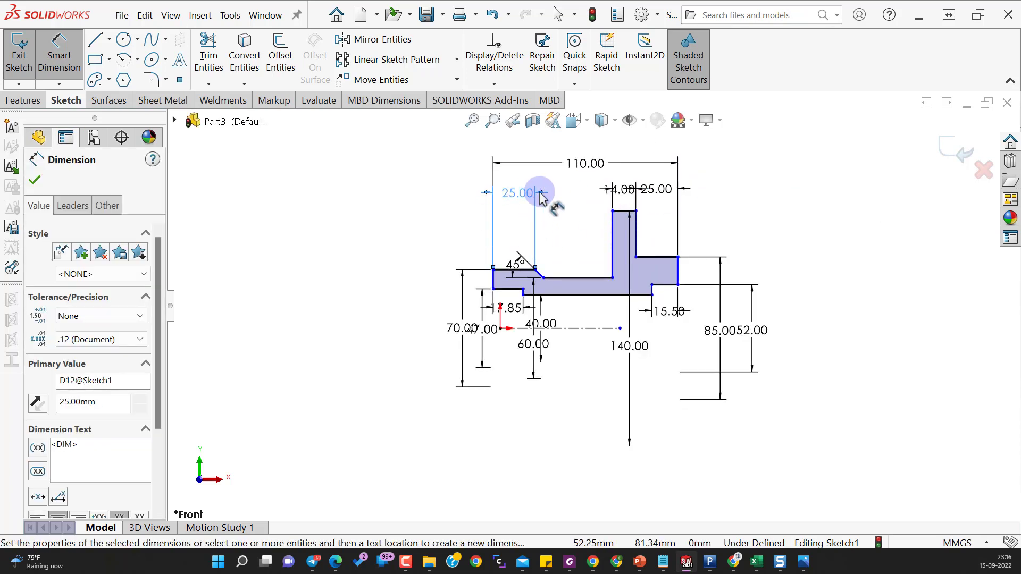
left_click_drag(622, 191, 585, 193)
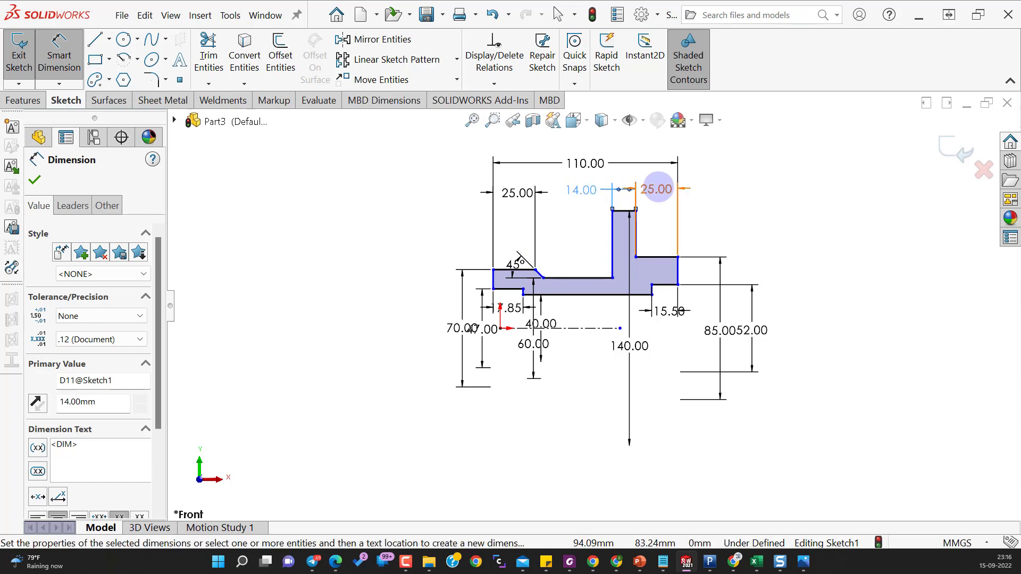
left_click_drag(656, 190, 711, 193)
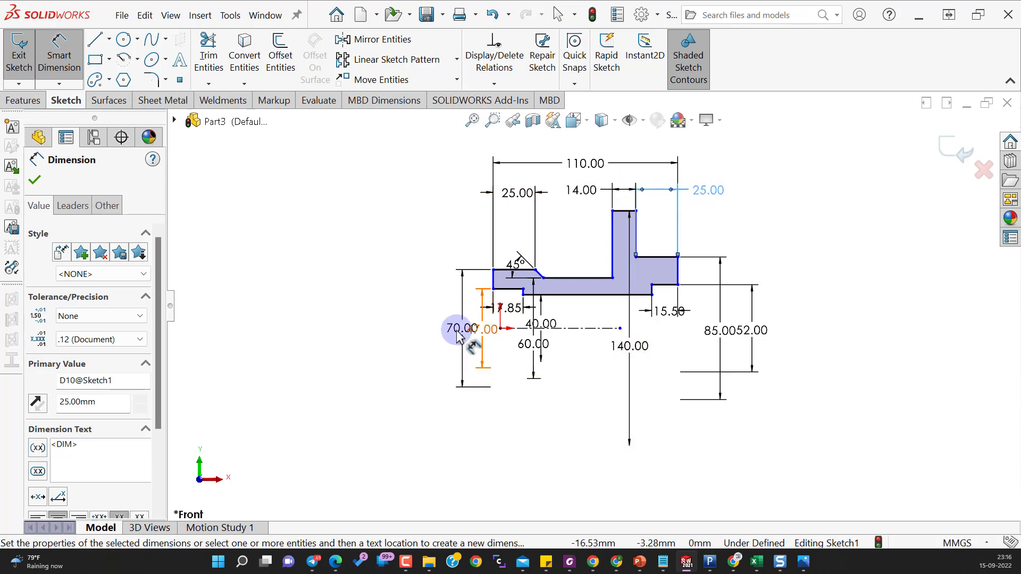
Spread out the diameter dimensions beside the profile and move the 17.85 mm, 15.50 mm and 45° dimensions to clear space above it
mouse_move(461, 329)
left_mouse_down()
mouse_move(422, 338)
mouse_move(467, 338)
left_mouse_up()
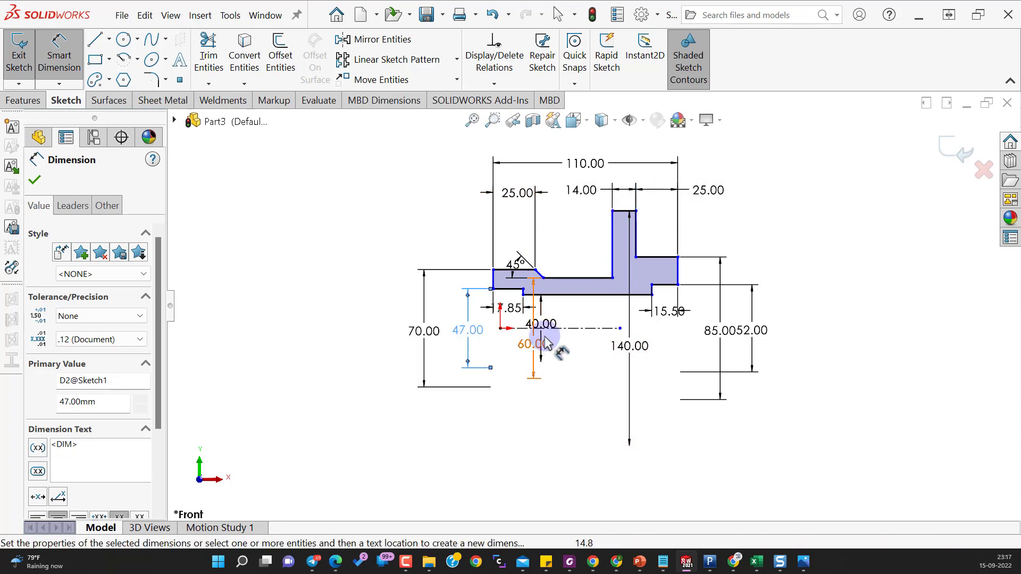
mouse_move(510, 308)
left_mouse_down()
mouse_move(519, 296)
mouse_move(458, 232)
left_mouse_up()
left_click_drag(516, 268, 554, 255)
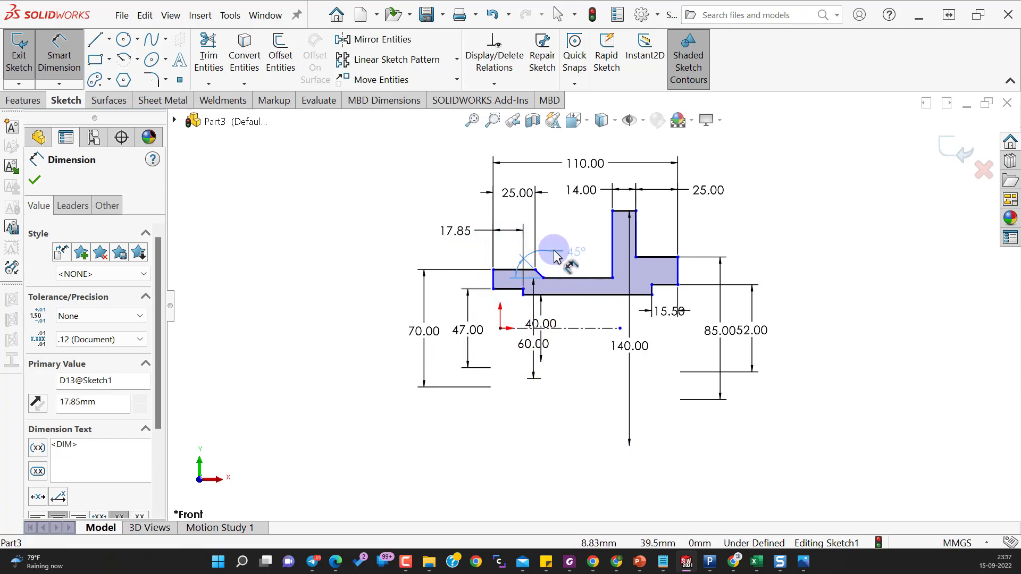
left_click(588, 417)
left_click_drag(533, 344, 425, 330)
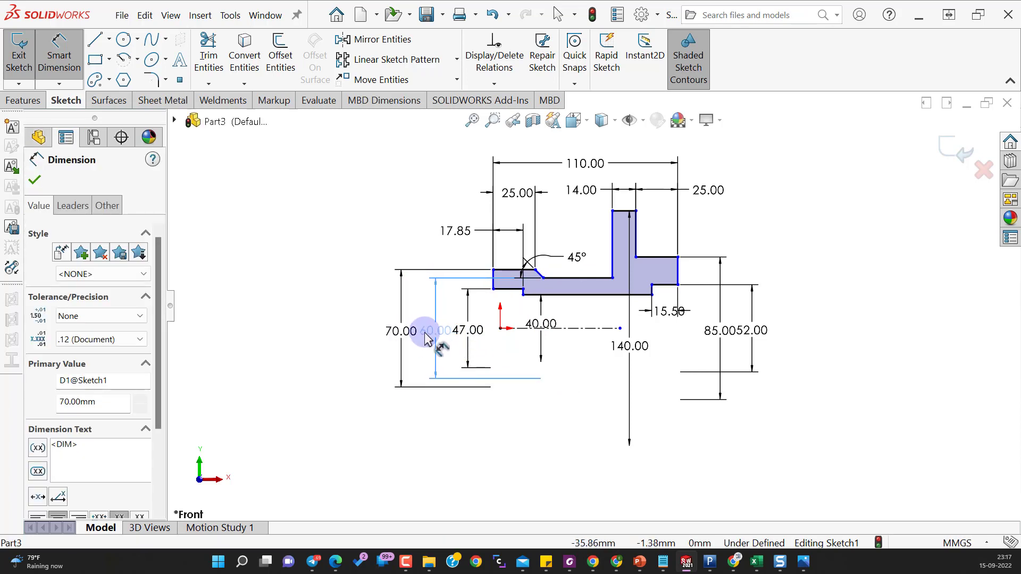
left_click(477, 338)
left_click_drag(551, 323, 547, 328)
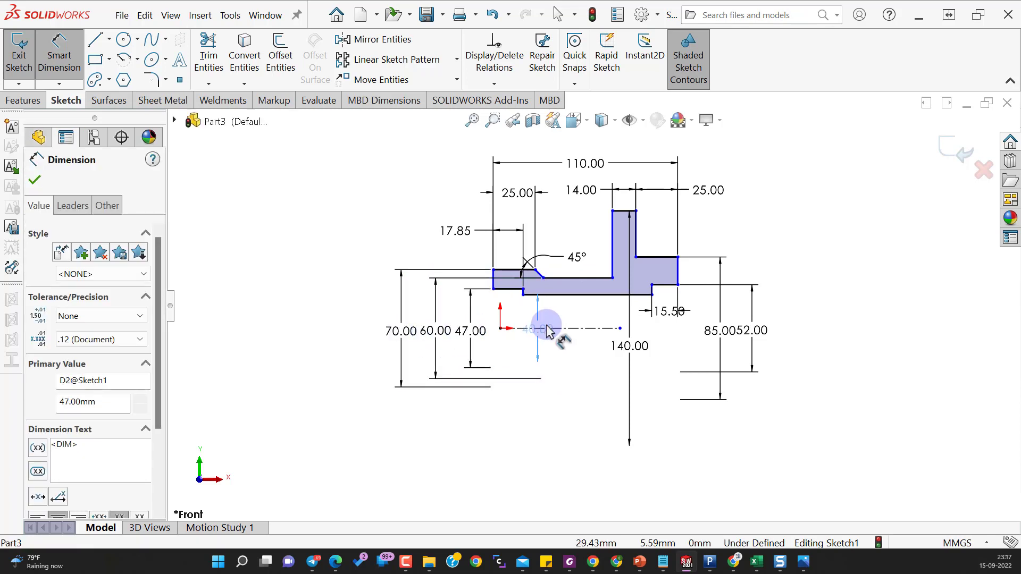
left_click_drag(671, 311, 713, 228)
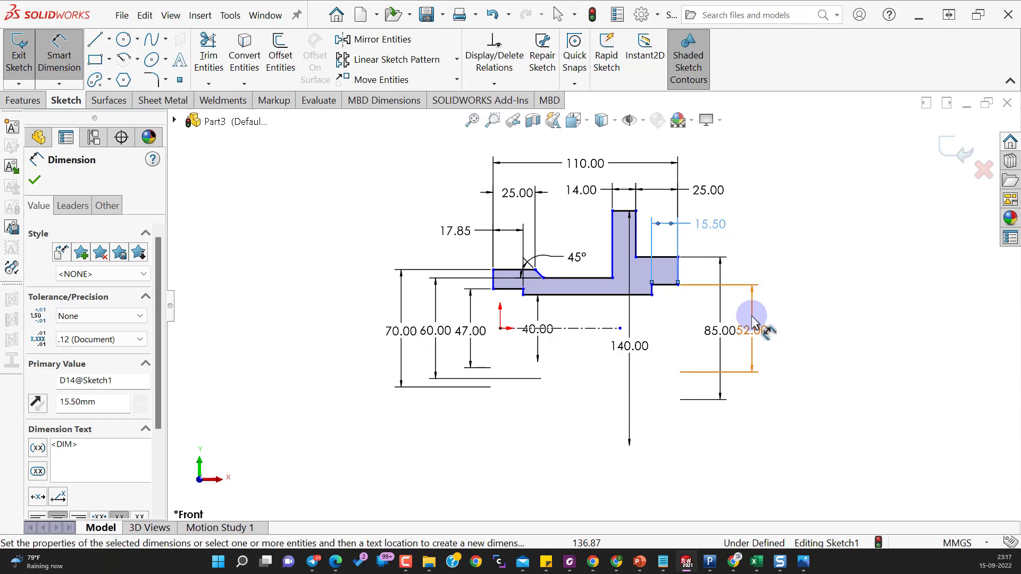
left_click_drag(754, 331, 802, 333)
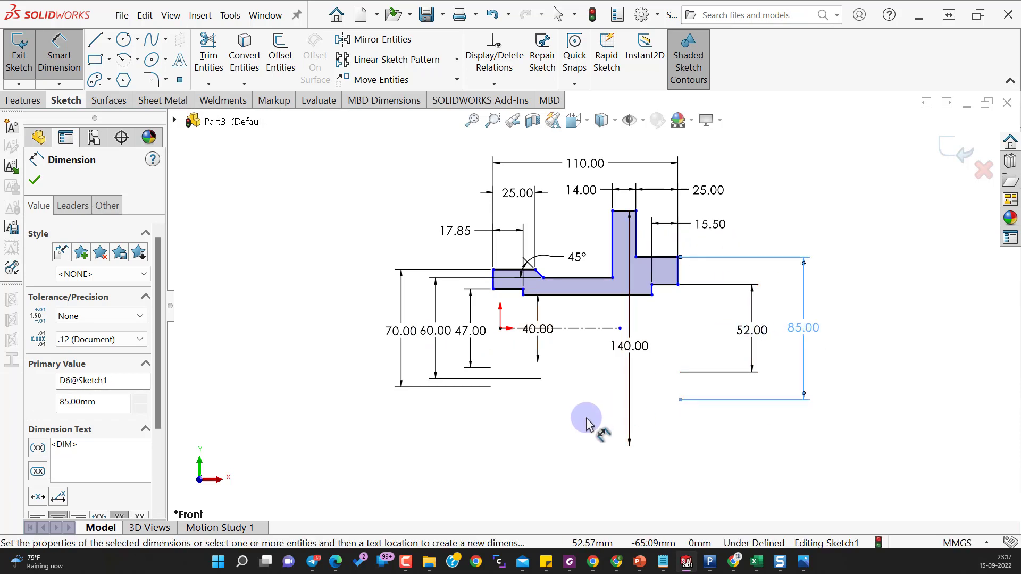
Make the profile's left end edge coincident with the origin
key("Escape")
left_click(494, 281)
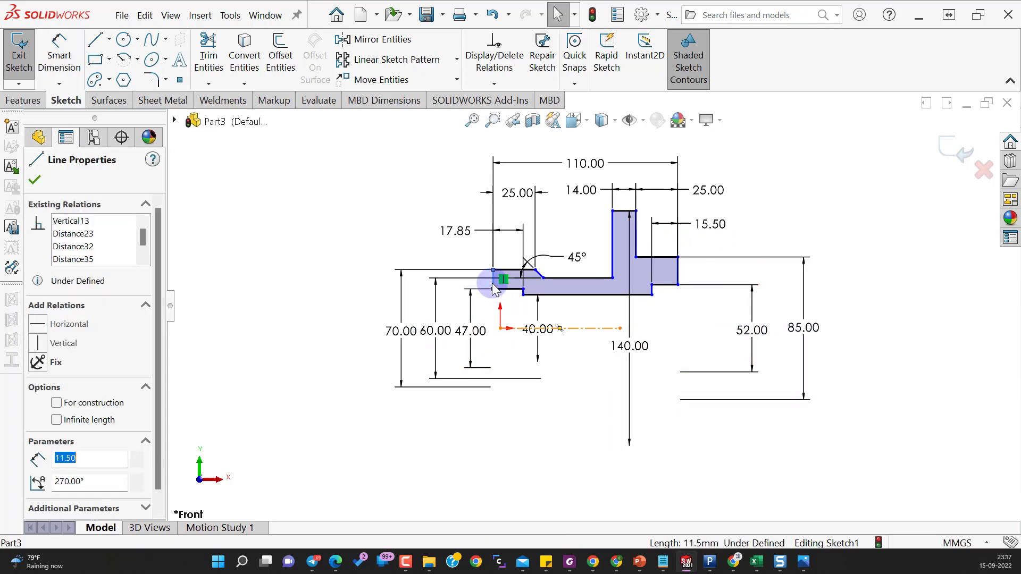
left_click(498, 329, "ctrl")
left_click(41, 406)
left_click(564, 489)
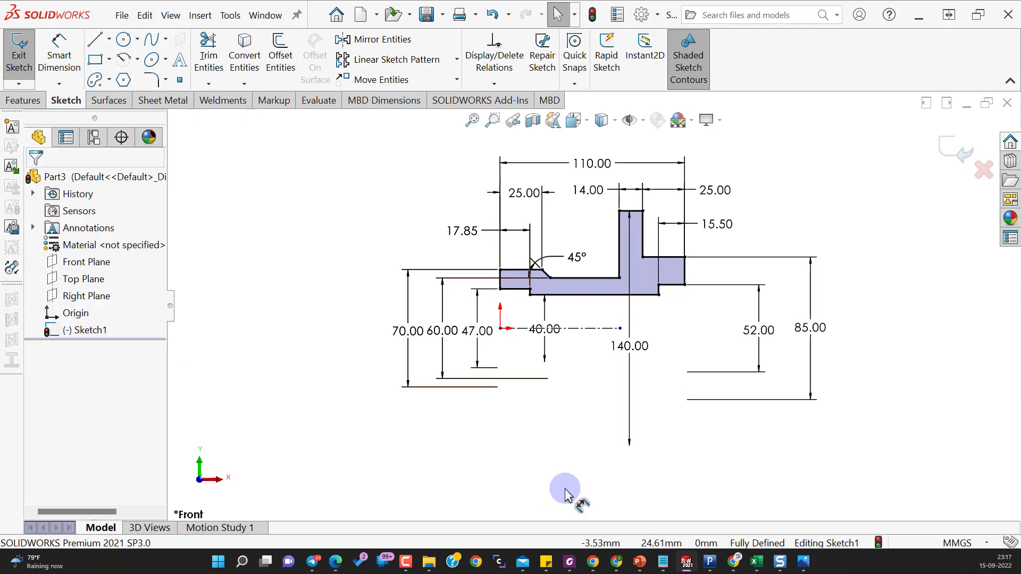
Revolve the profile 360 degrees about the horizontal centerline into a solid boss
left_click(23, 100)
left_click(72, 59)
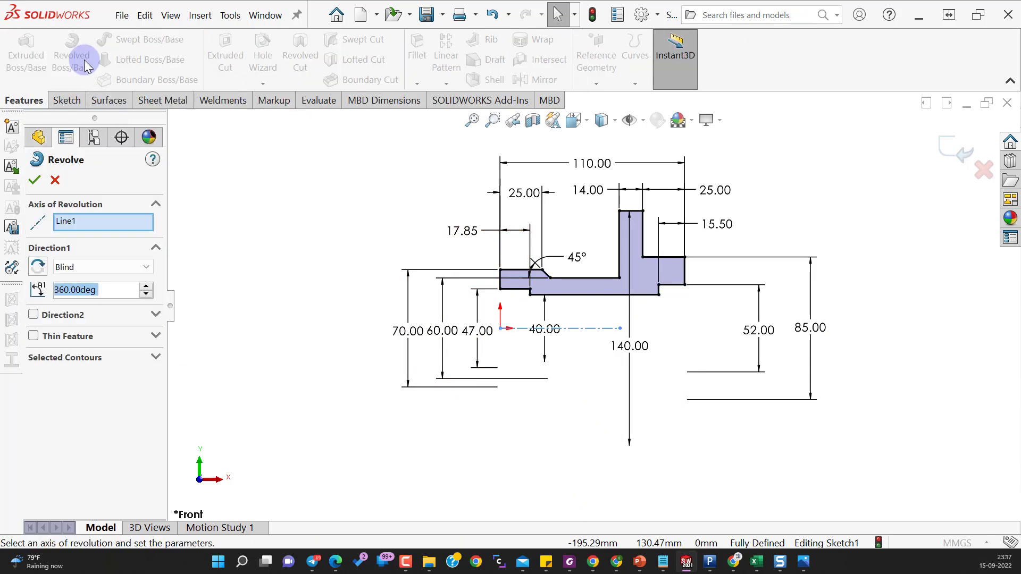
left_click(35, 180)
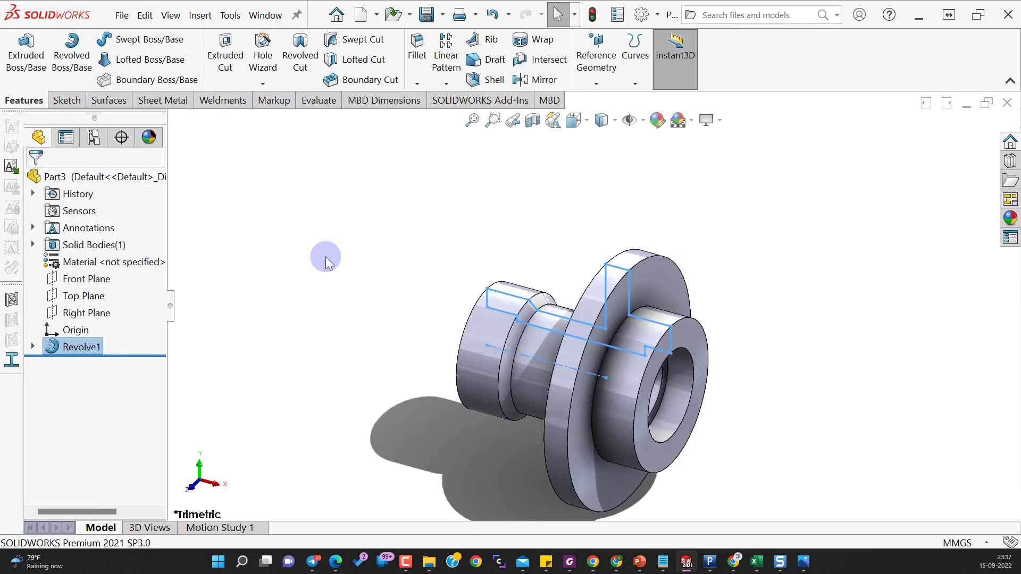
left_click(826, 385)
scroll(826, 386, "up", 2)
scroll(706, 441, "down", 1)
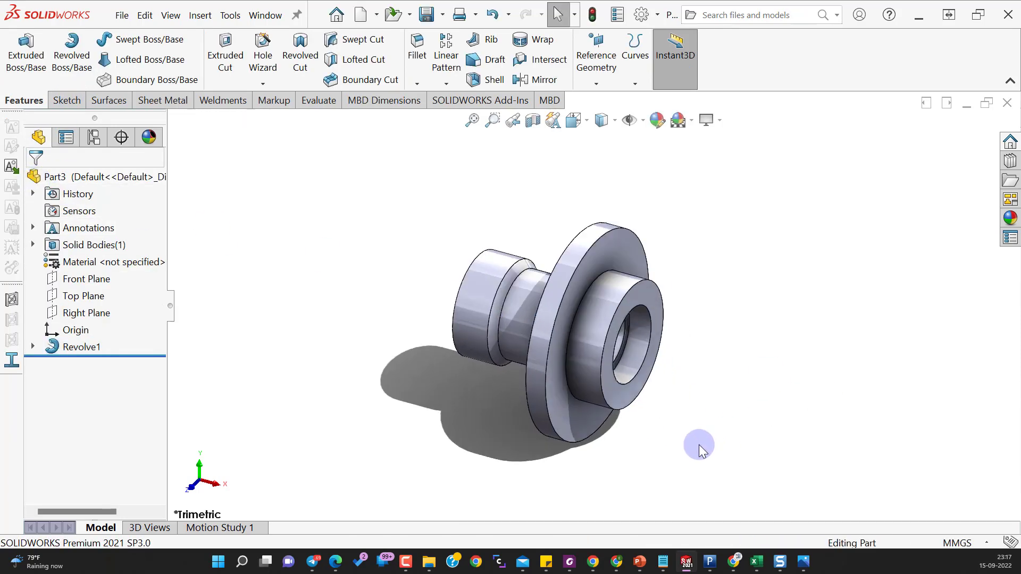
Assign AISI 316 Stainless Steel Sheet (SS) as the part's material
right_click(114, 266)
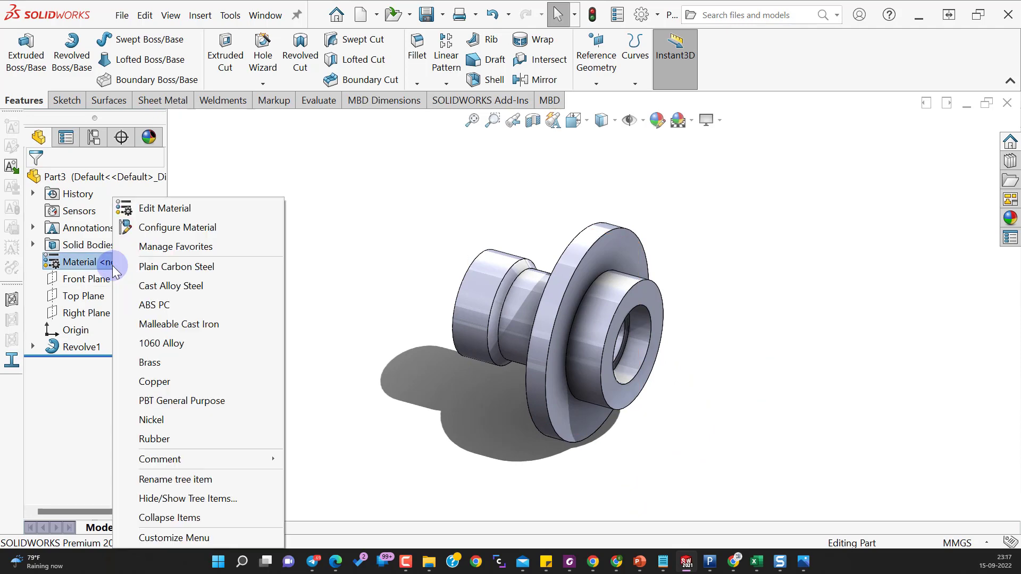
left_click(186, 212)
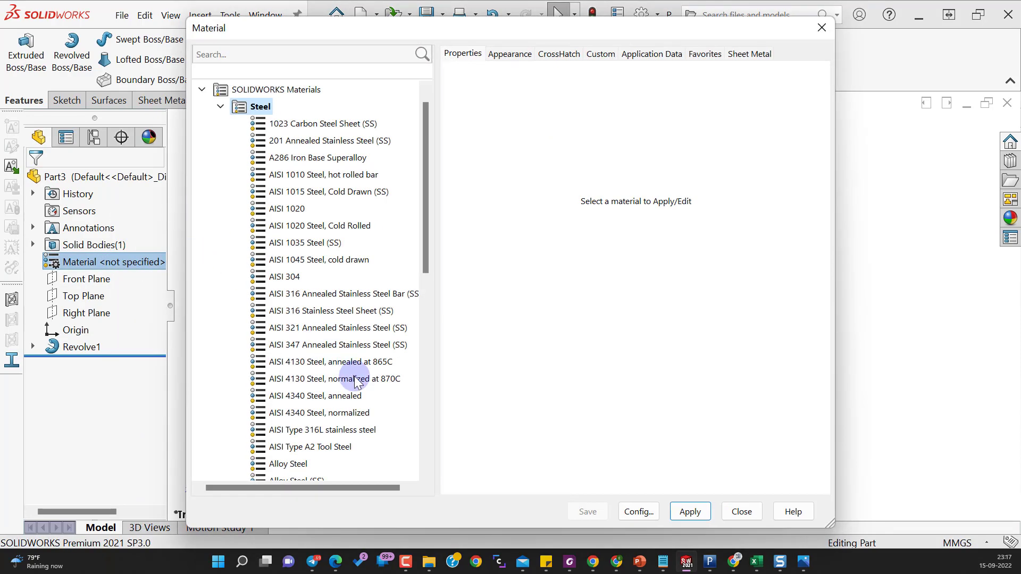
left_click(333, 361)
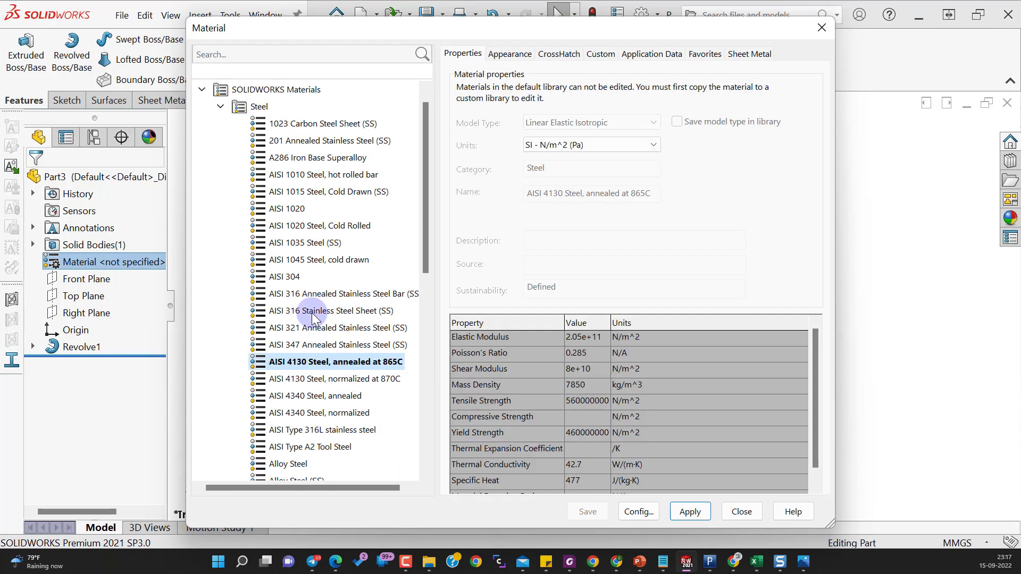
left_click(313, 312)
left_click(690, 512)
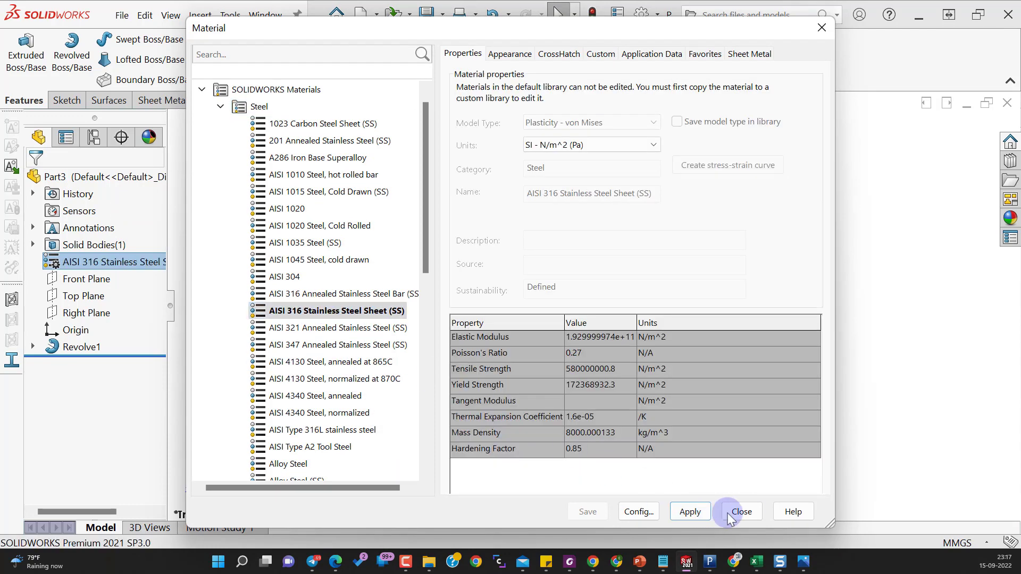
left_click(740, 512)
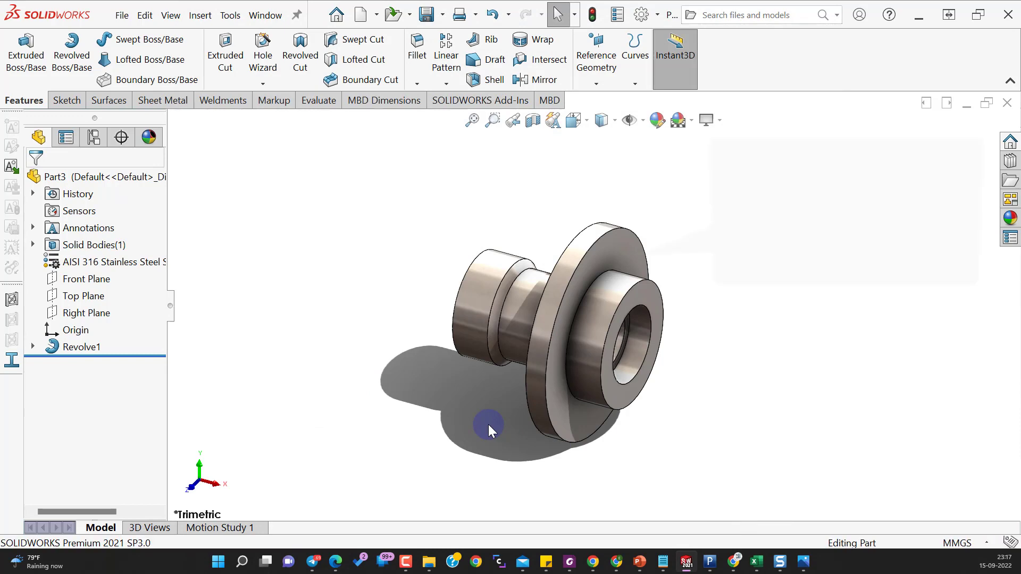
Add a 3 mm fillet to the circular edge where the narrow neck meets the flange
middle_click_drag(485, 424, 567, 417)
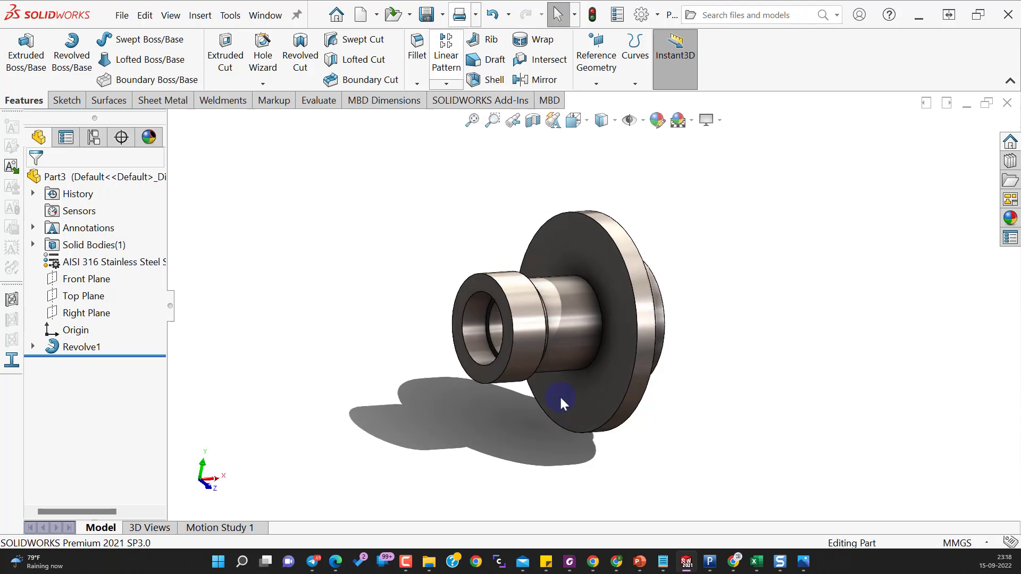
left_click(417, 42)
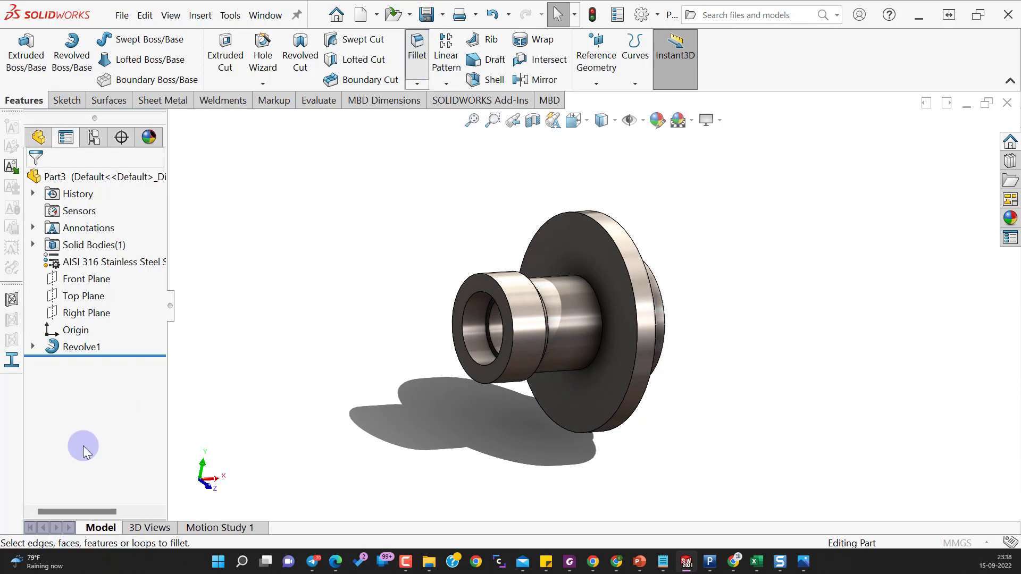
type("3.00mm")
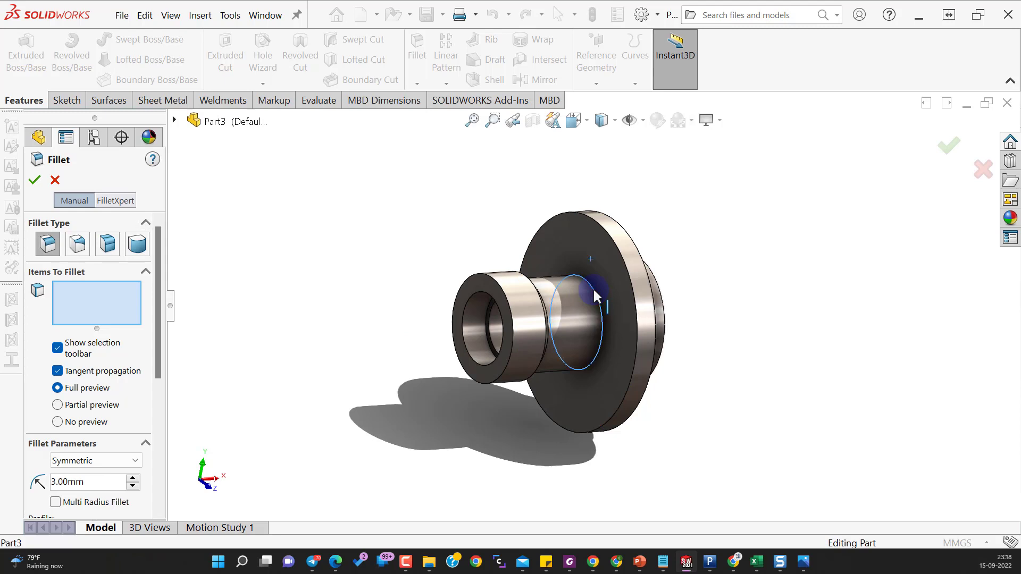
left_click(594, 294)
left_click(35, 180)
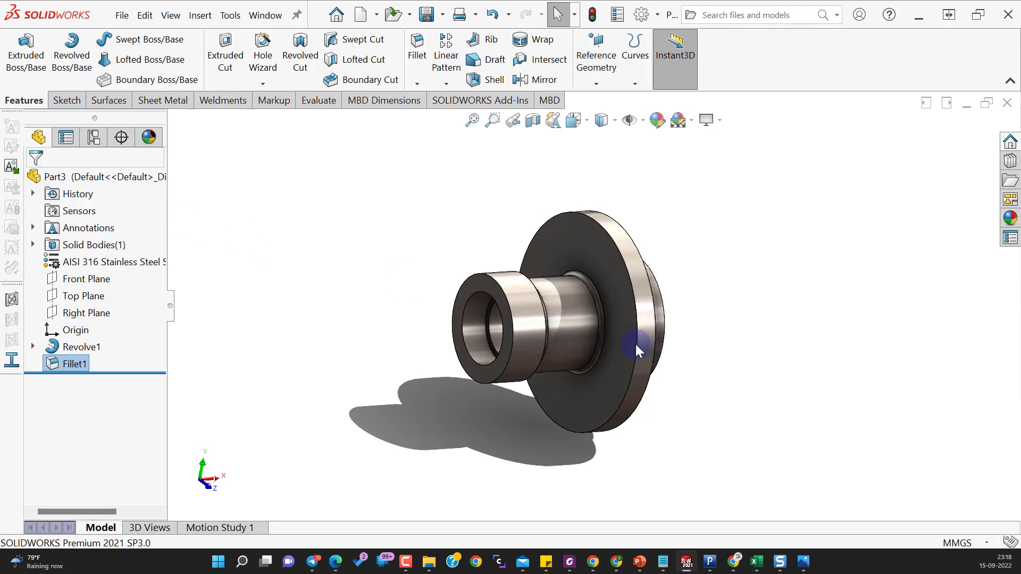
Add a 3 mm fillet to the edge where the short hub meets the flange's opposite face
middle_click_drag(688, 358, 633, 364)
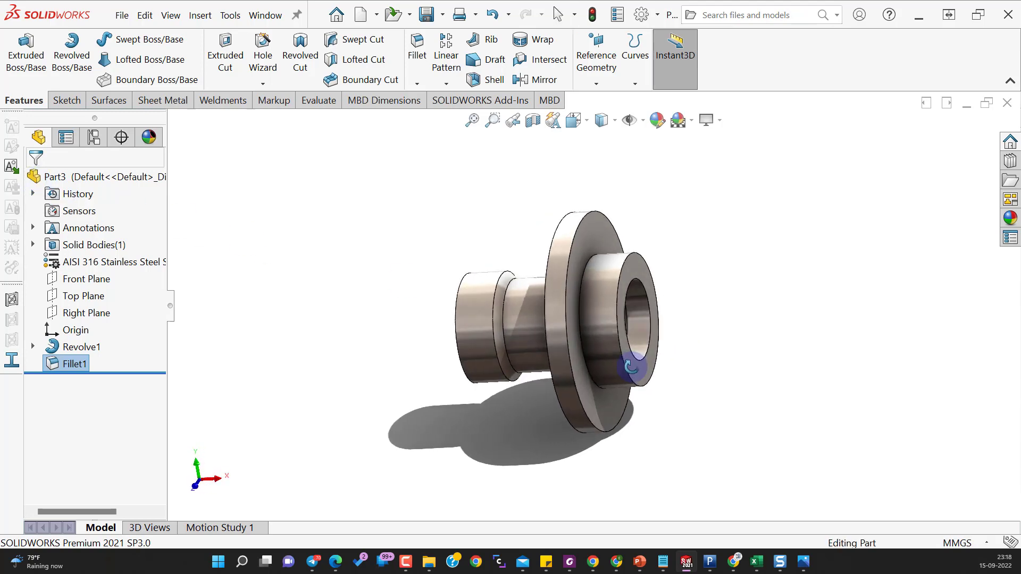
left_click(417, 51)
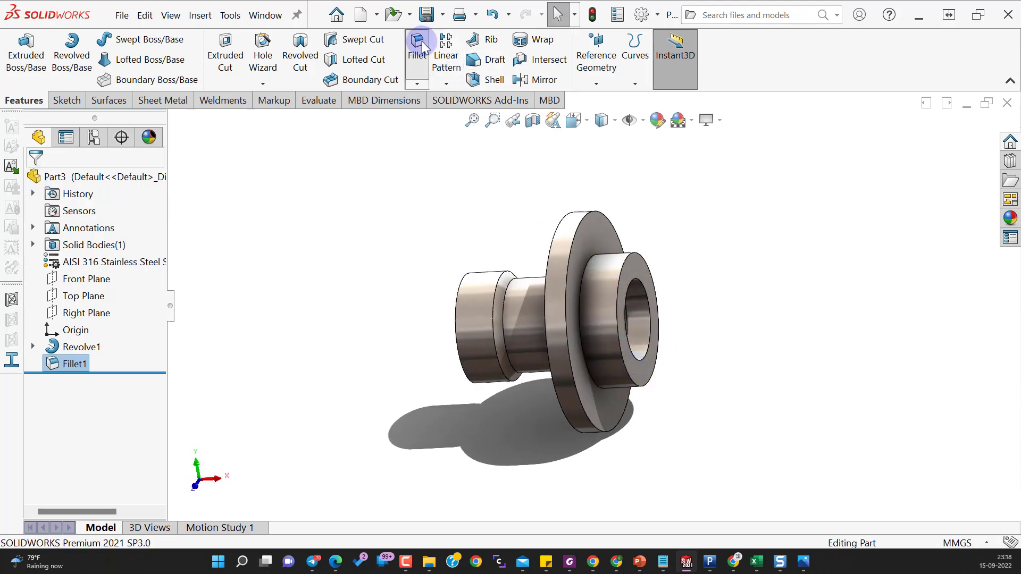
left_click(587, 267)
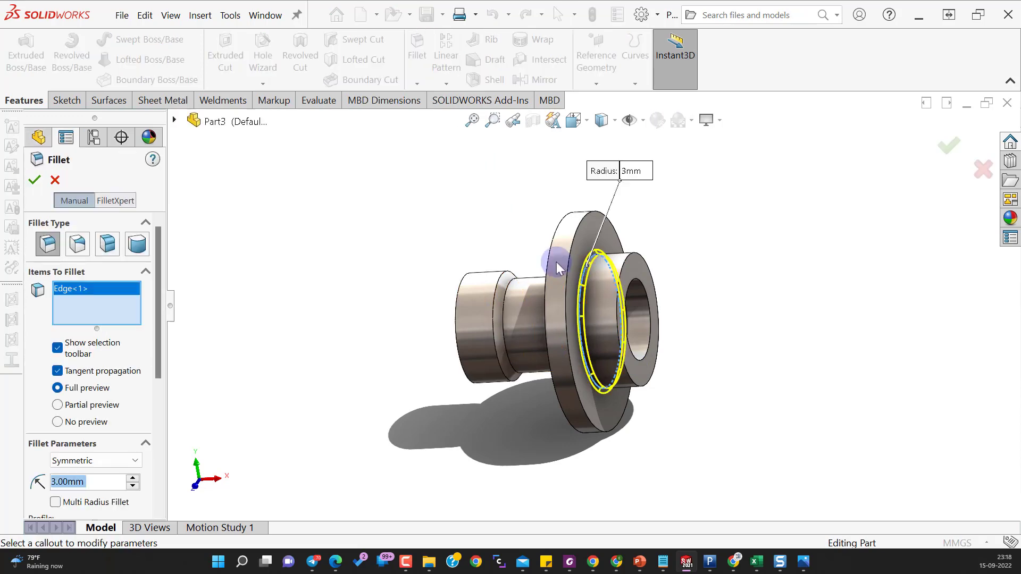
left_click(34, 180)
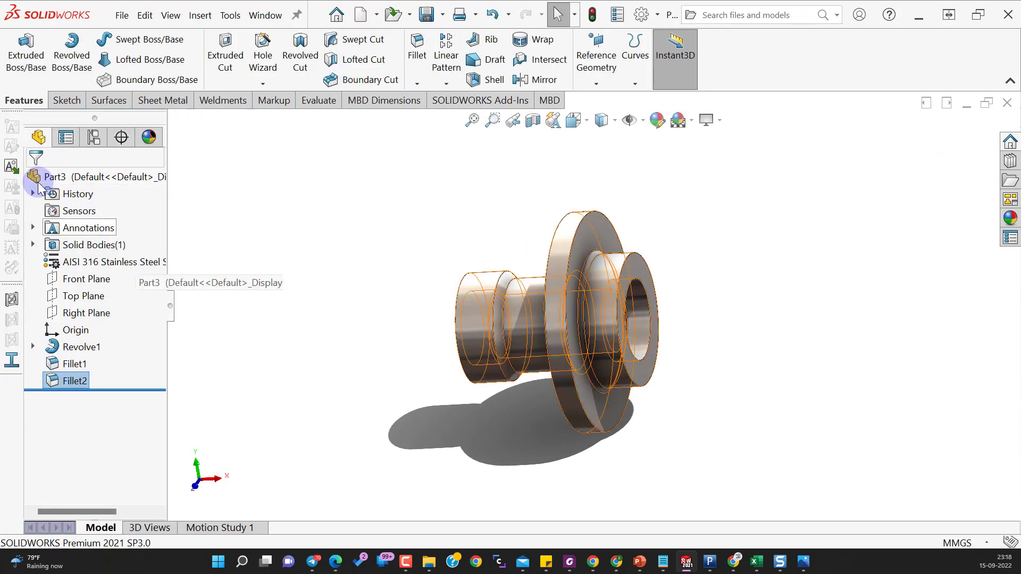
Orient the part to the front view and start a new sketch on the Front plane
middle_click_drag(483, 407, 492, 232)
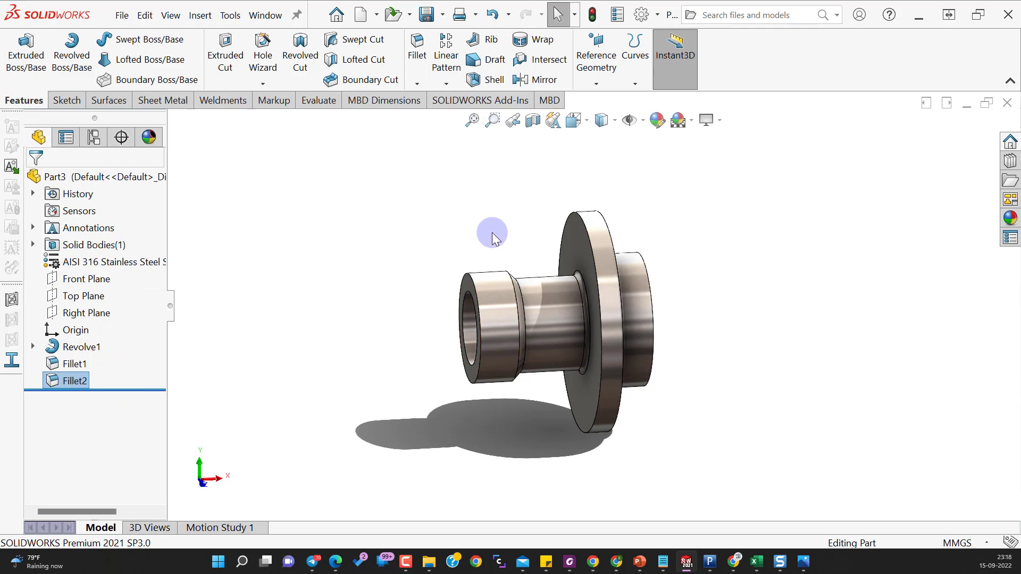
key("space")
left_click(457, 319)
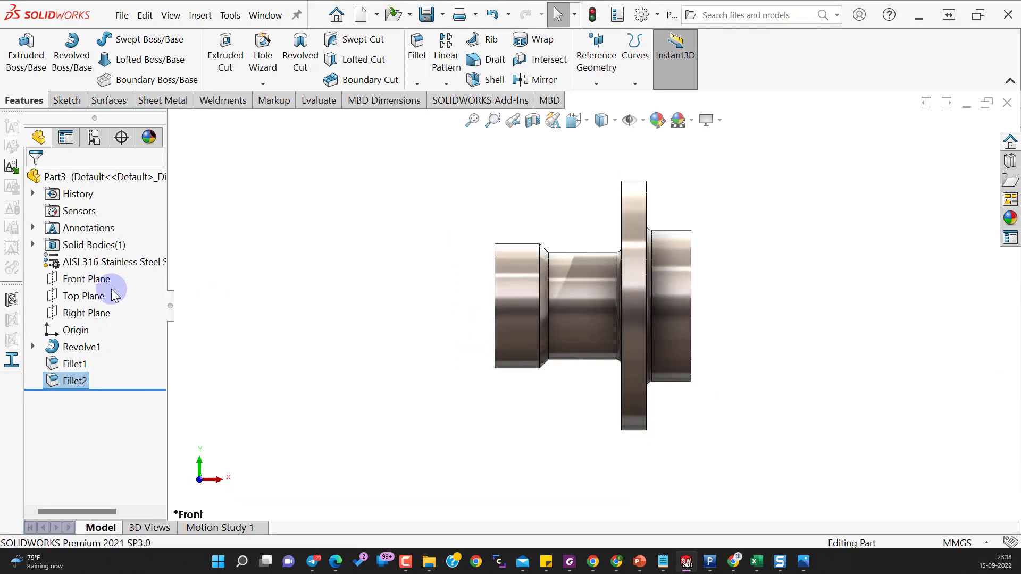
left_click(96, 282)
left_click(107, 261)
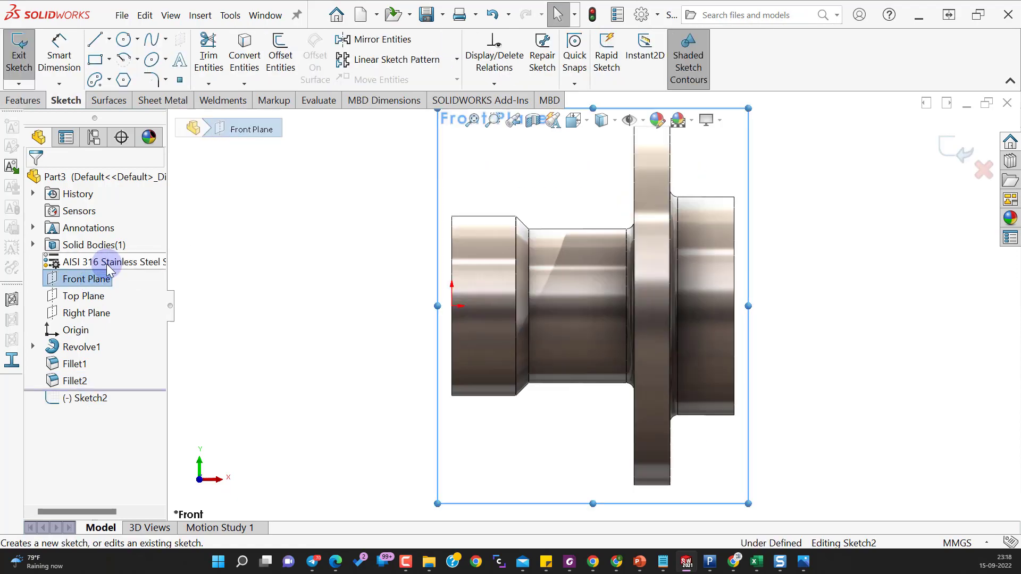
Change the part's display style to Hidden Lines Visible
left_click(582, 120)
left_click(601, 119)
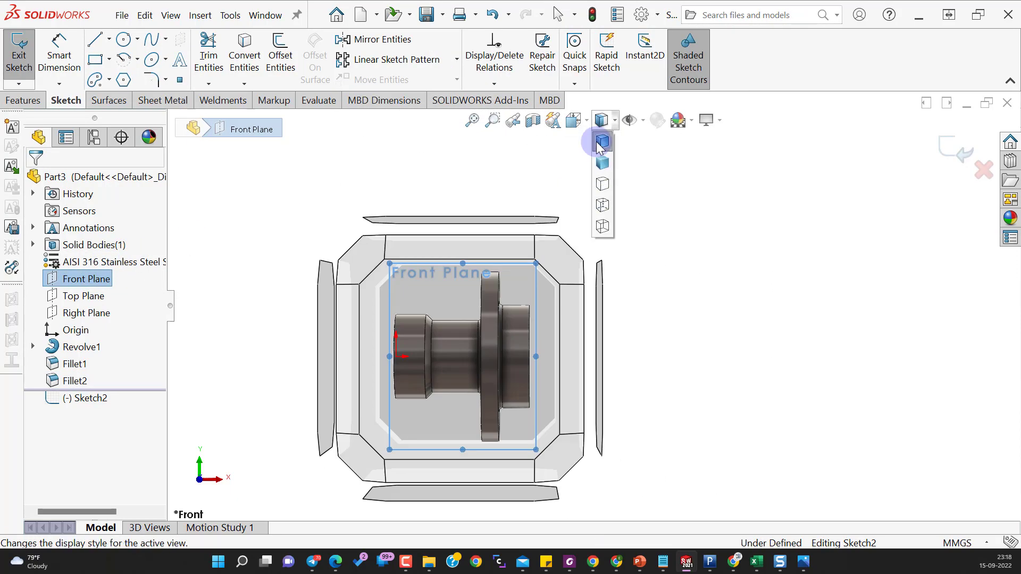
left_click(604, 204)
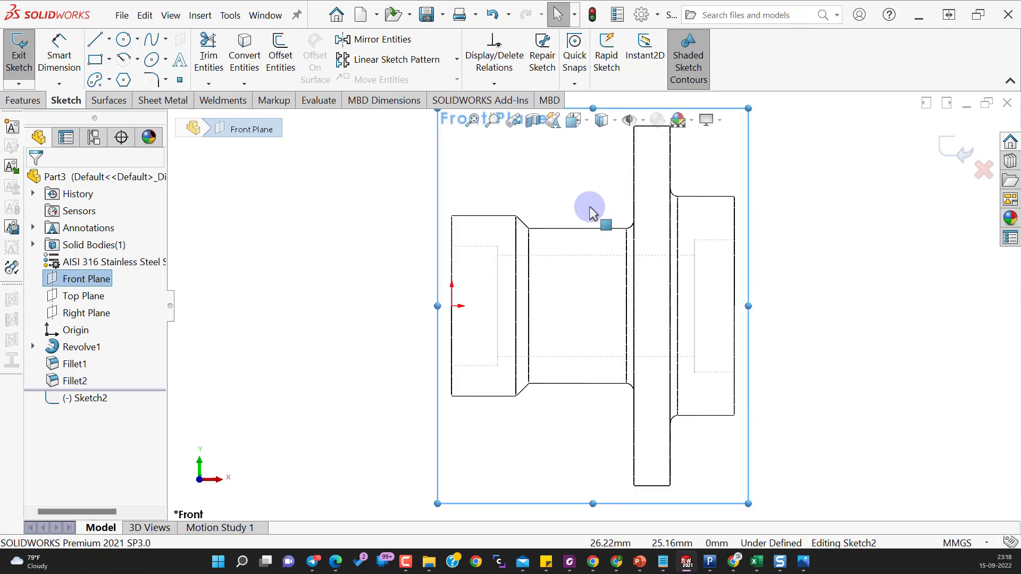
Sketch a circle about 5.4 mm in diameter, centred on the upper hidden bore edge near the collar's open end
scroll(532, 255, "down", 2)
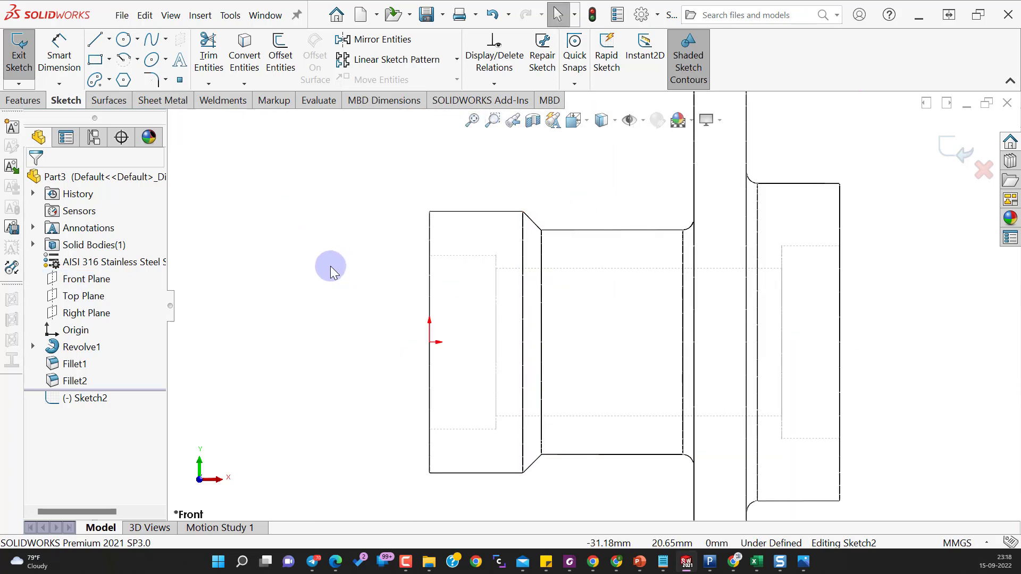
left_click(123, 44)
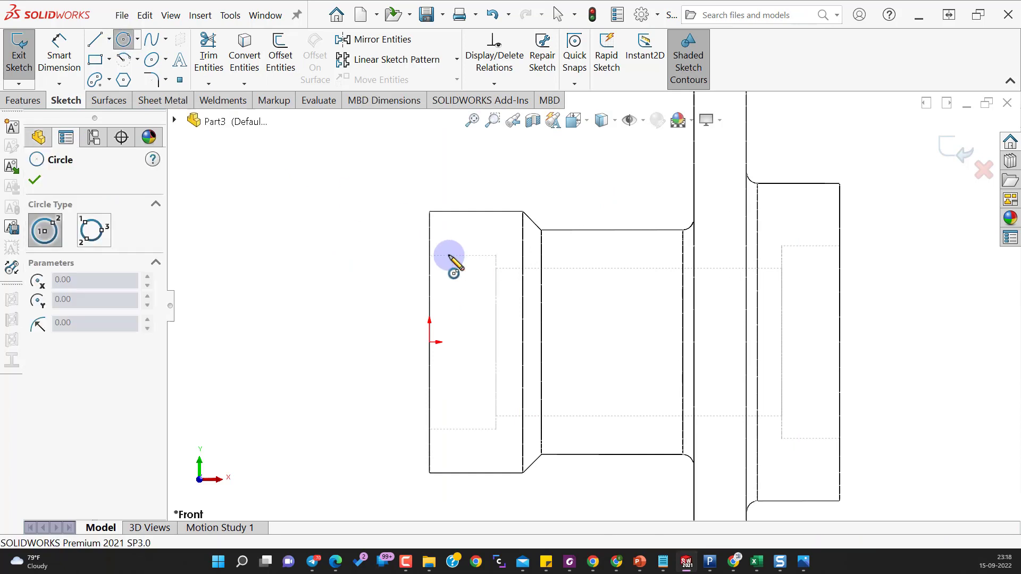
left_click(449, 254)
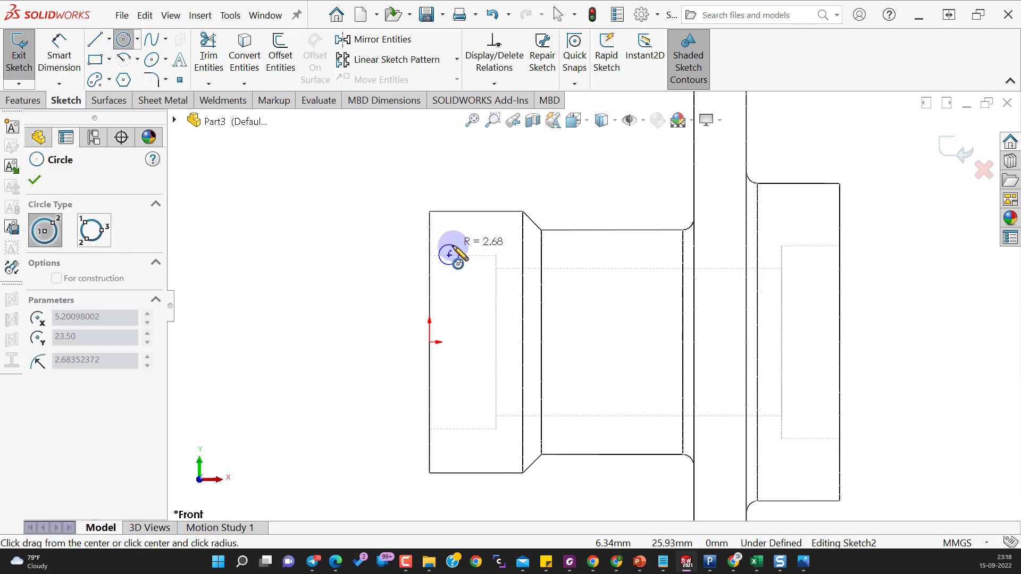
left_click(456, 261)
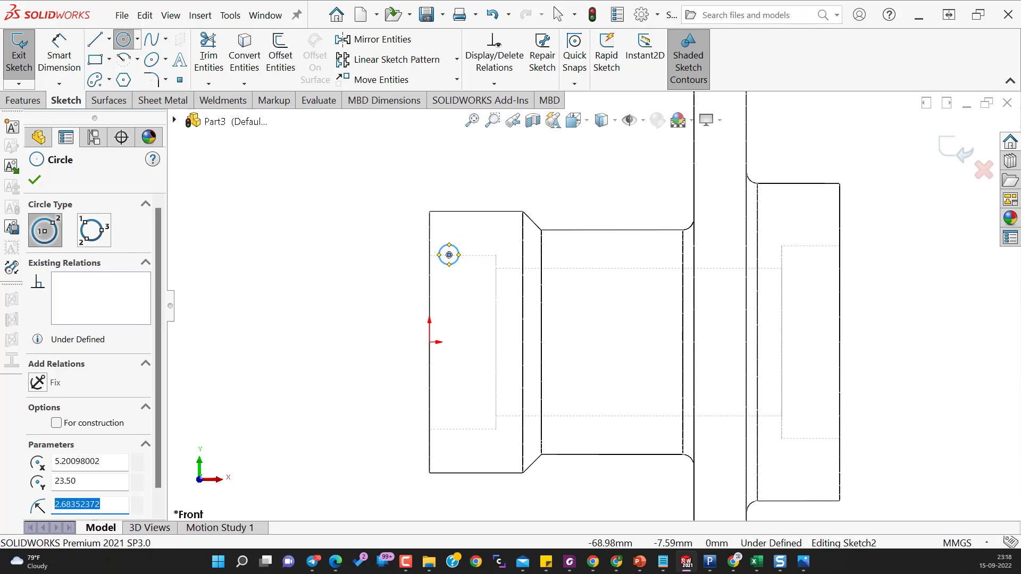
Dimension the small circle on the bore edge with a diameter of 1.85 mm
key("d")
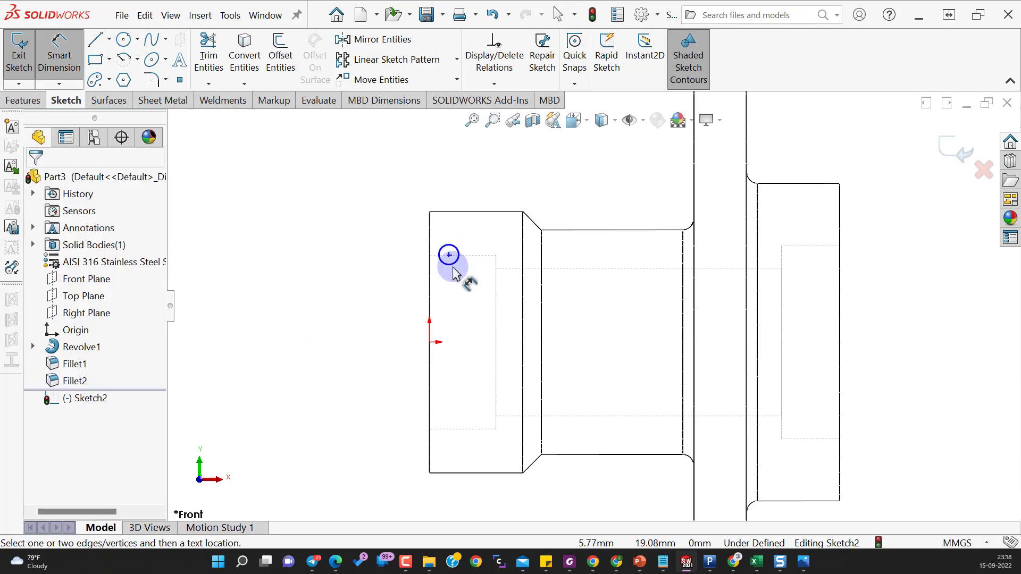
left_click(456, 262)
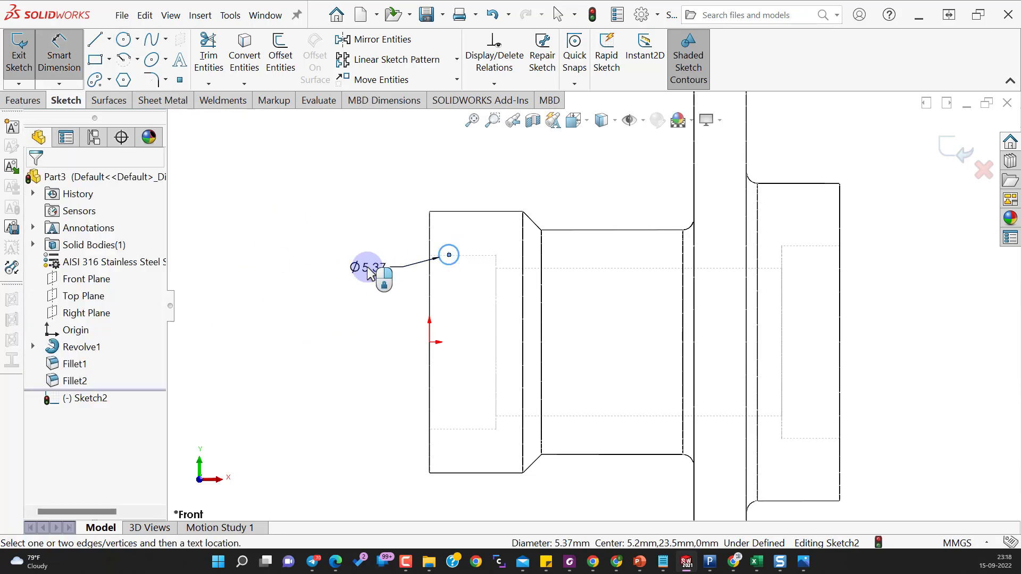
left_click(370, 272)
type("1.85")
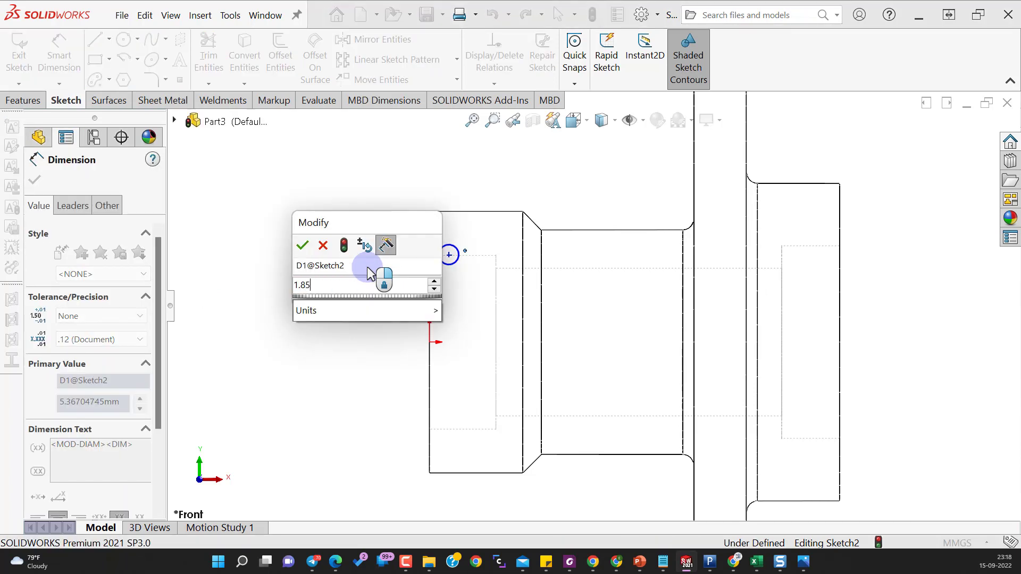
key("Return")
left_click(357, 330)
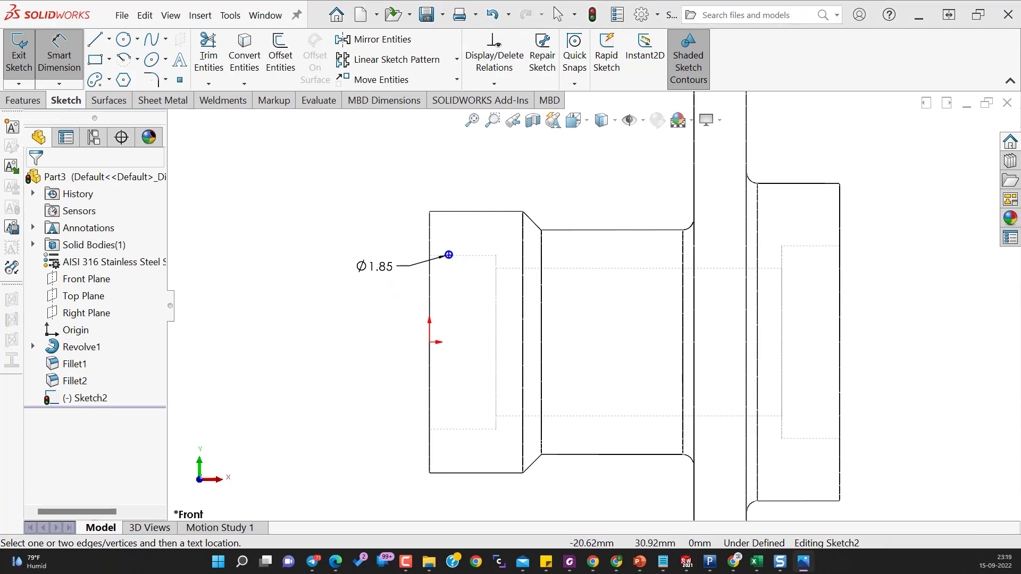
Place a sketch point on the 1.85 mm circle at its quadrant nearest the collar's end face
left_click(450, 258)
scroll(452, 259, "down", 2)
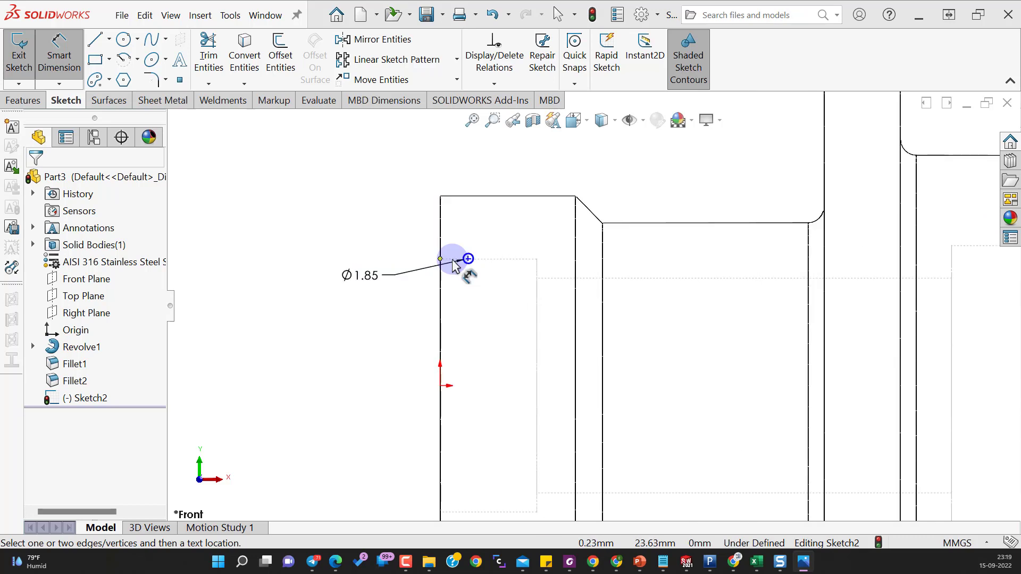
scroll(453, 264, "down", 2)
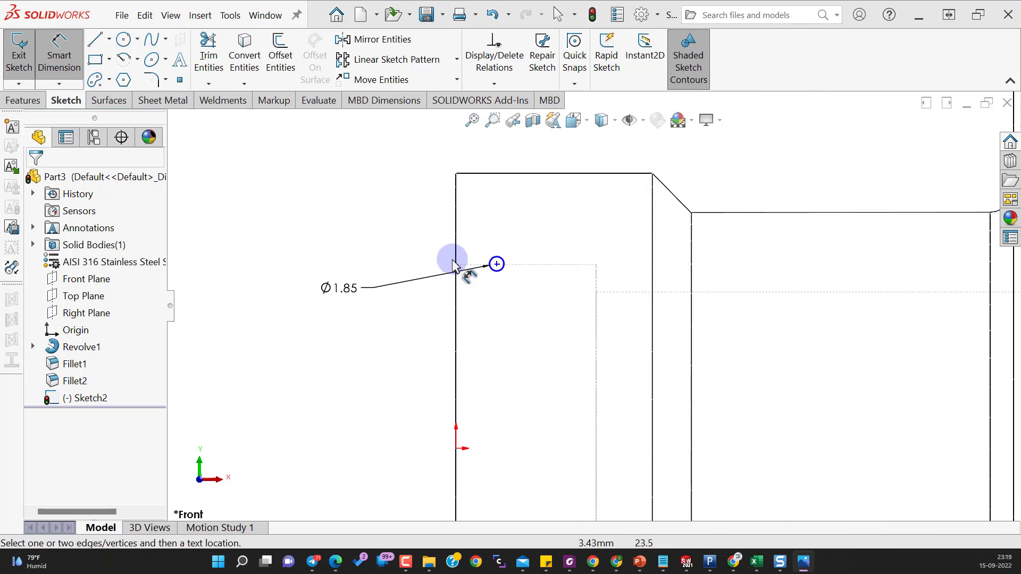
left_click(180, 80)
left_click(490, 264)
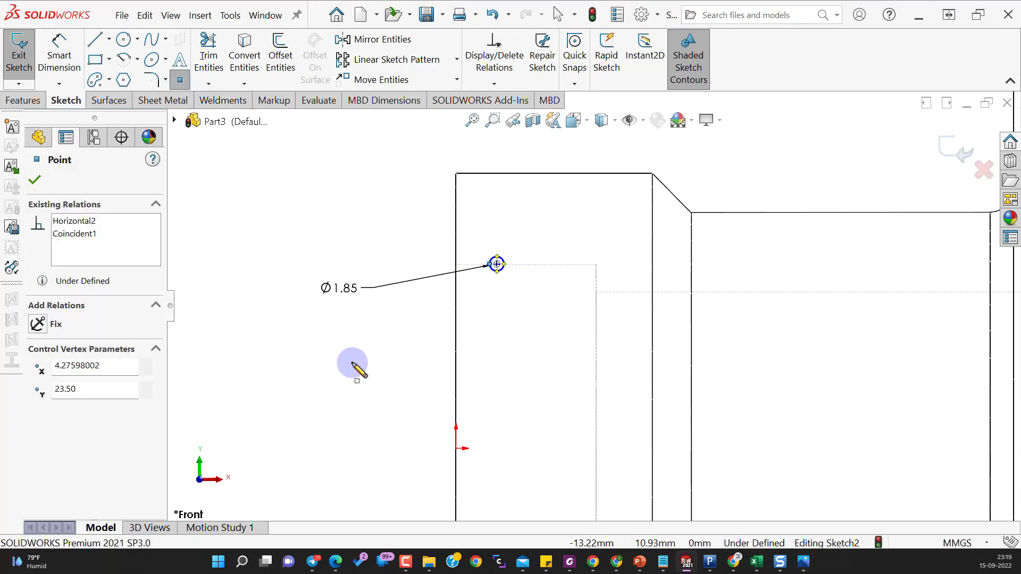
Dimension the horizontal distance between the circle's quadrant point and the collar's end face as 2 mm
right_click_drag(353, 362, 353, 314)
left_click(491, 264)
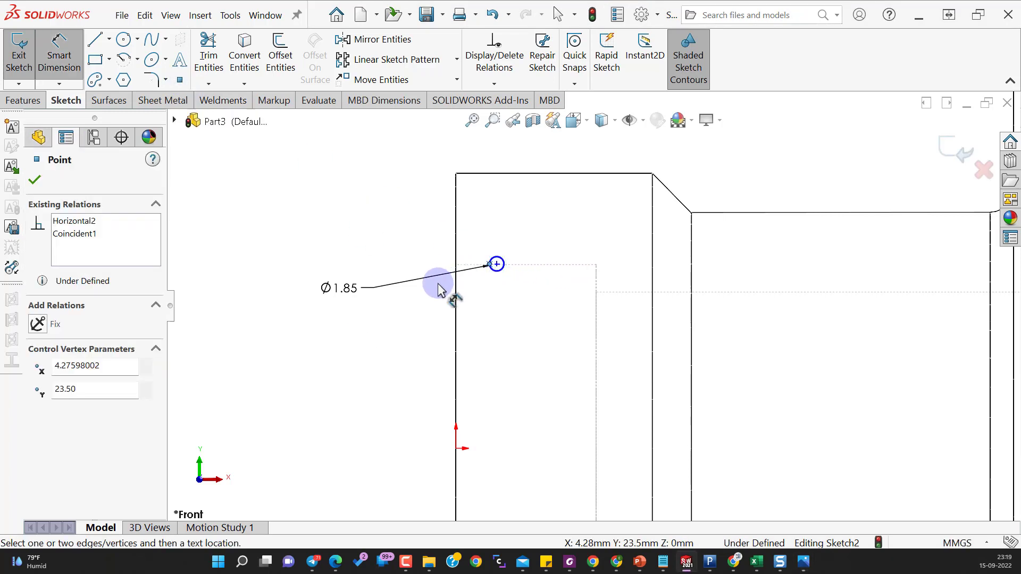
left_click(456, 291)
left_click(410, 239)
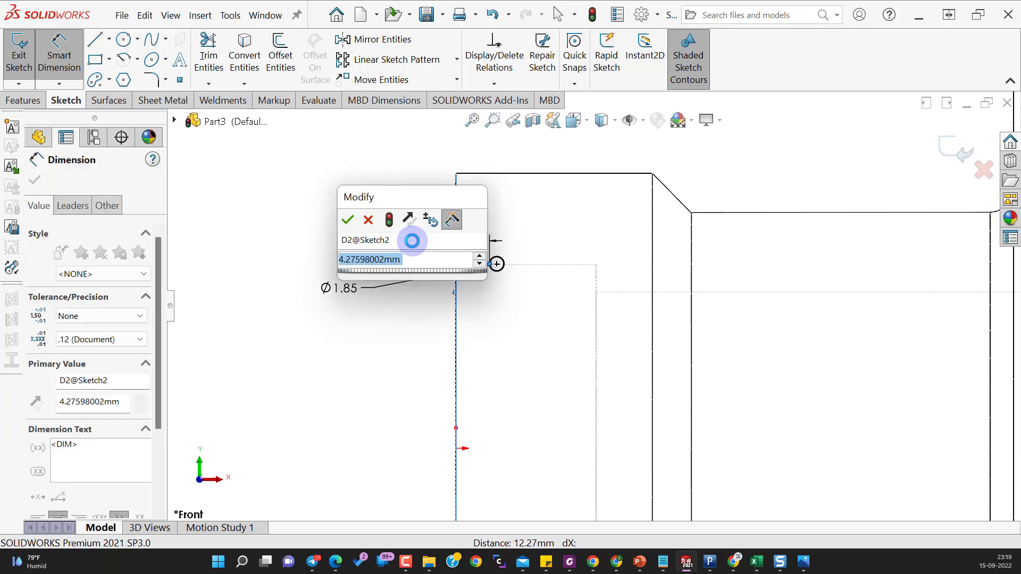
type("2")
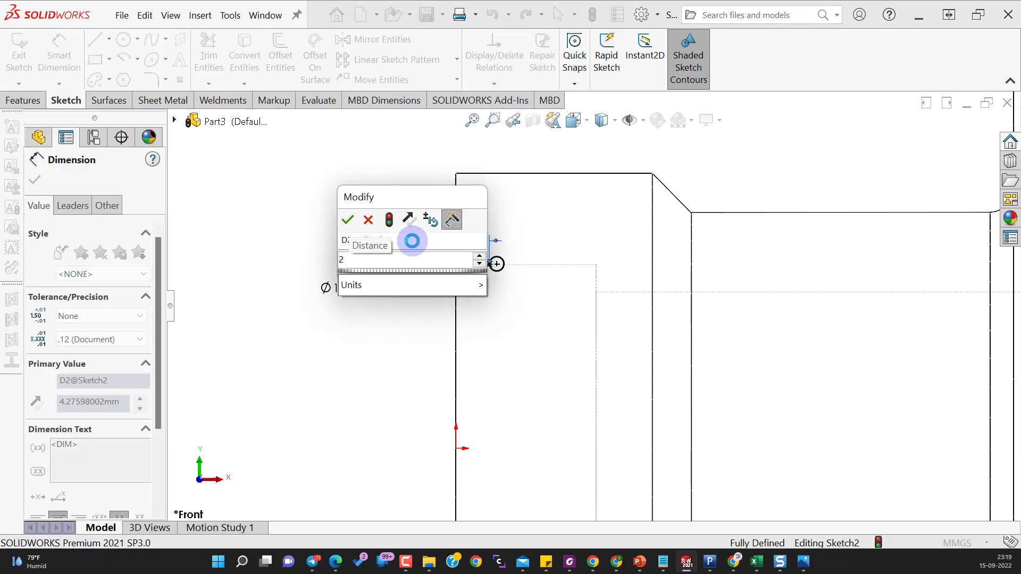
key("Return")
left_click(414, 354)
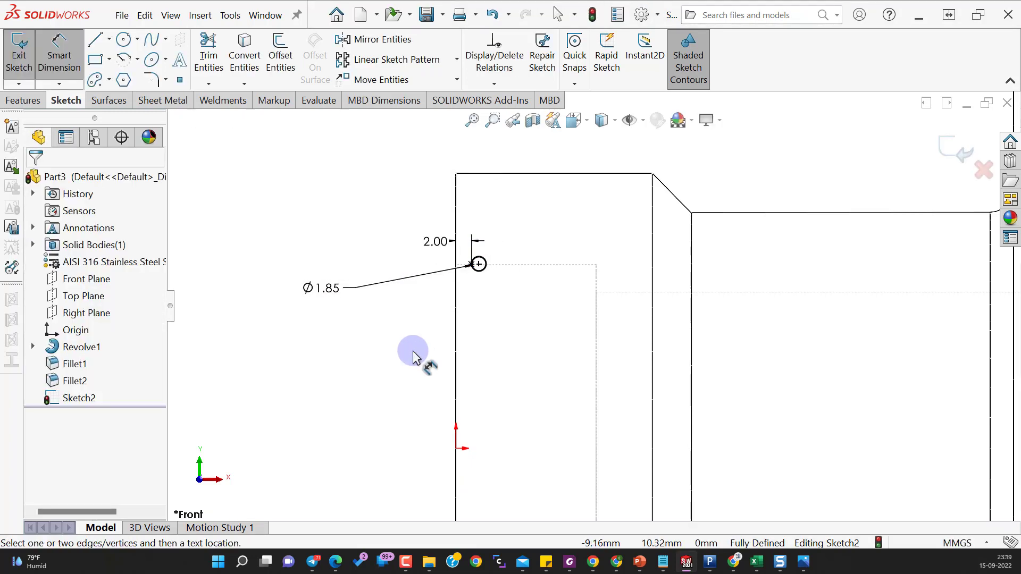
Sketch a horizontal construction line about 11.25 mm long from the origin along the part's axis
left_click(128, 37)
left_click(108, 39)
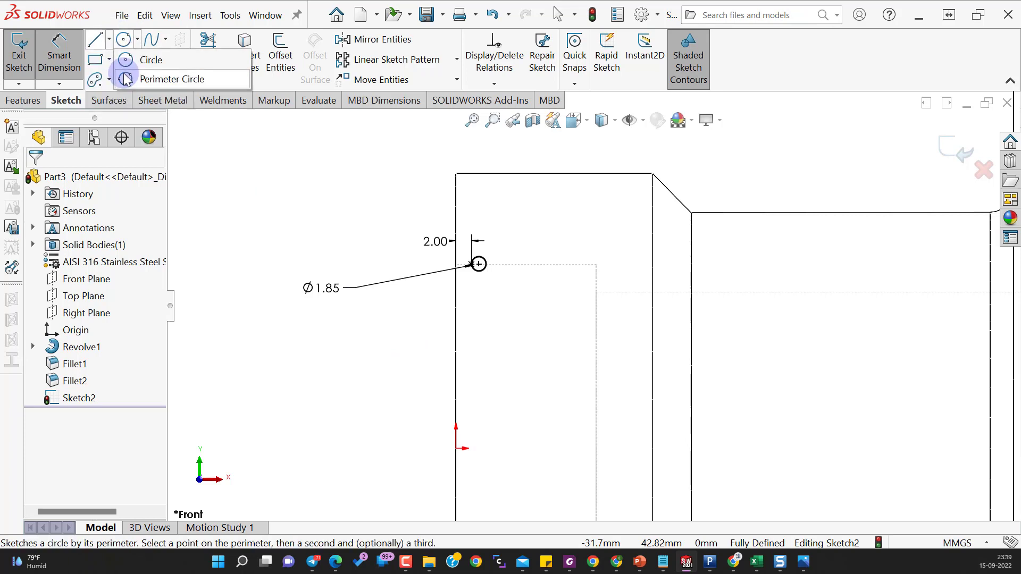
left_click(108, 80)
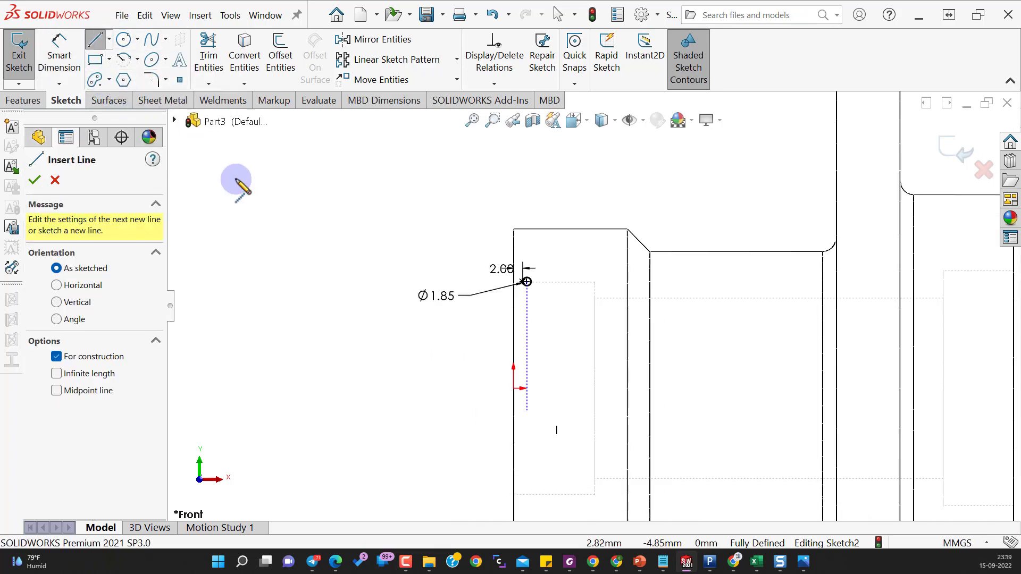
left_click(514, 388)
left_click(564, 388)
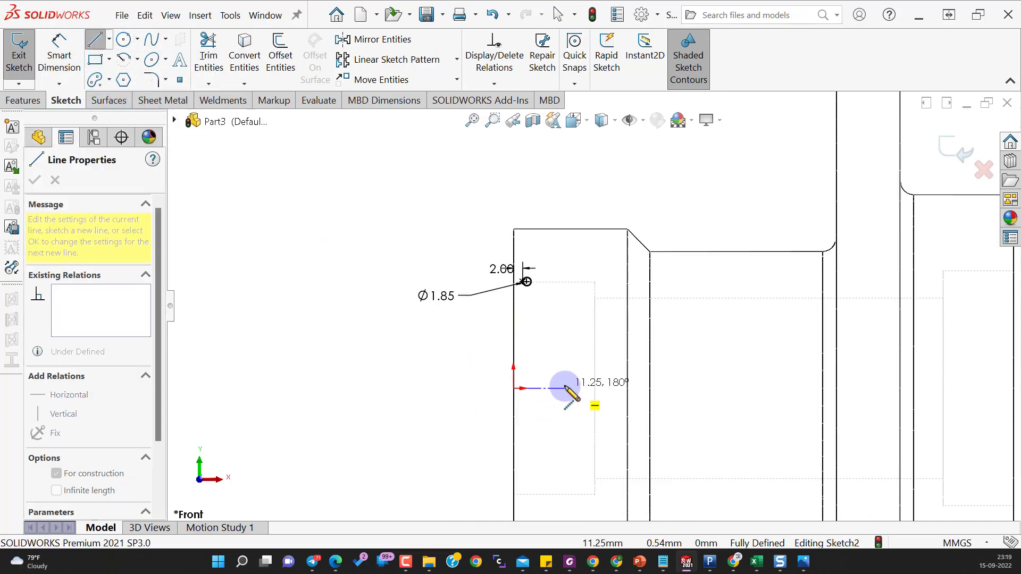
key("Escape")
scroll(565, 390, "up", 4)
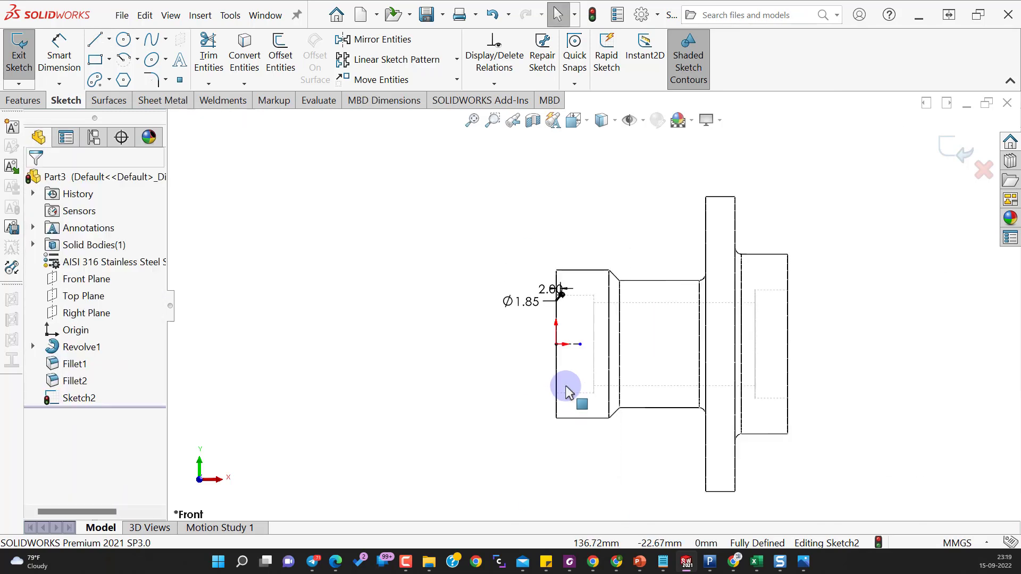
scroll(854, 281, "down", 2)
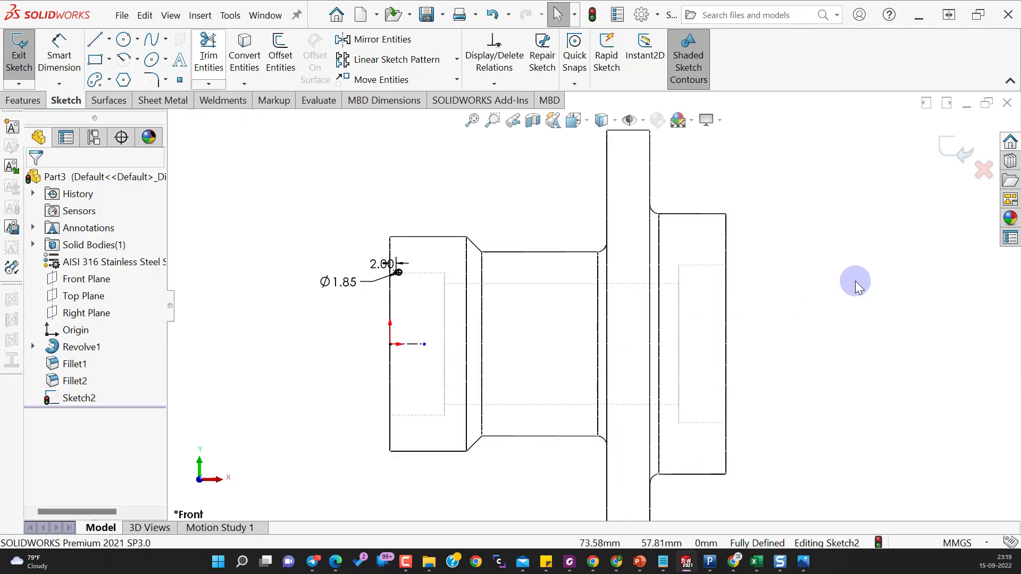
Cut a groove in the collar's bore by revolving the 1.85 mm circle 360° about the construction line
left_click(36, 102)
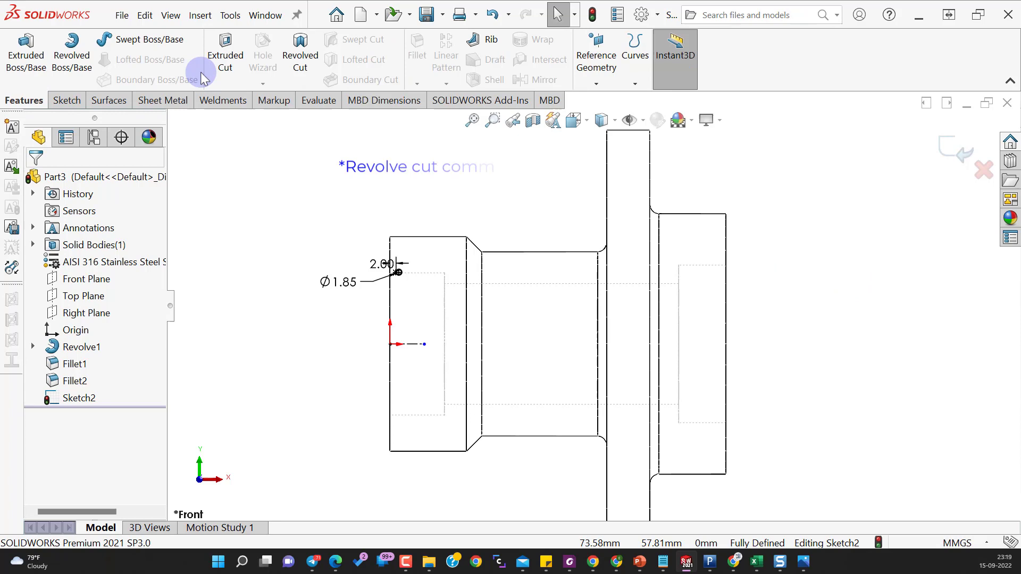
left_click(300, 59)
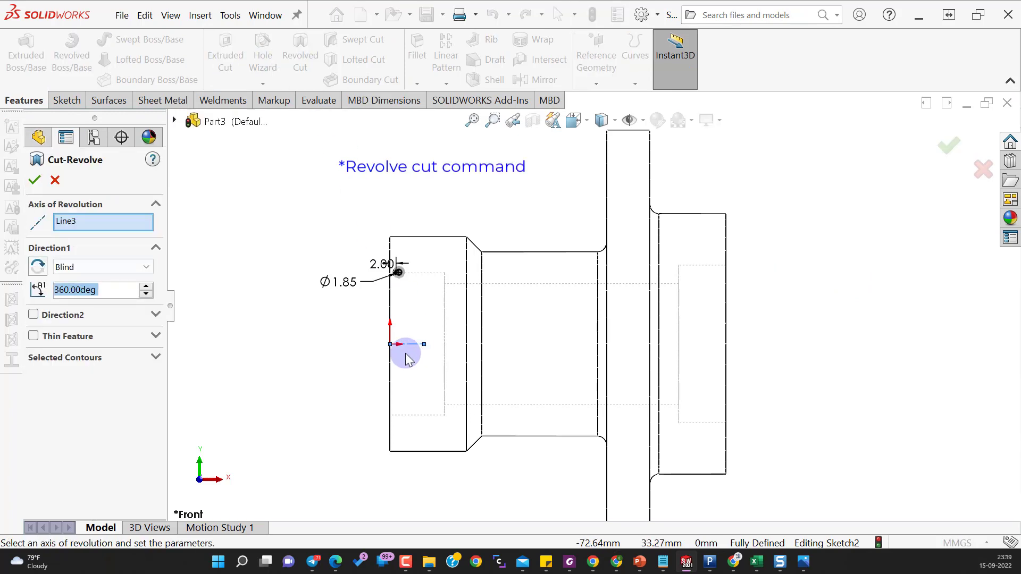
middle_click_drag(305, 371, 339, 381)
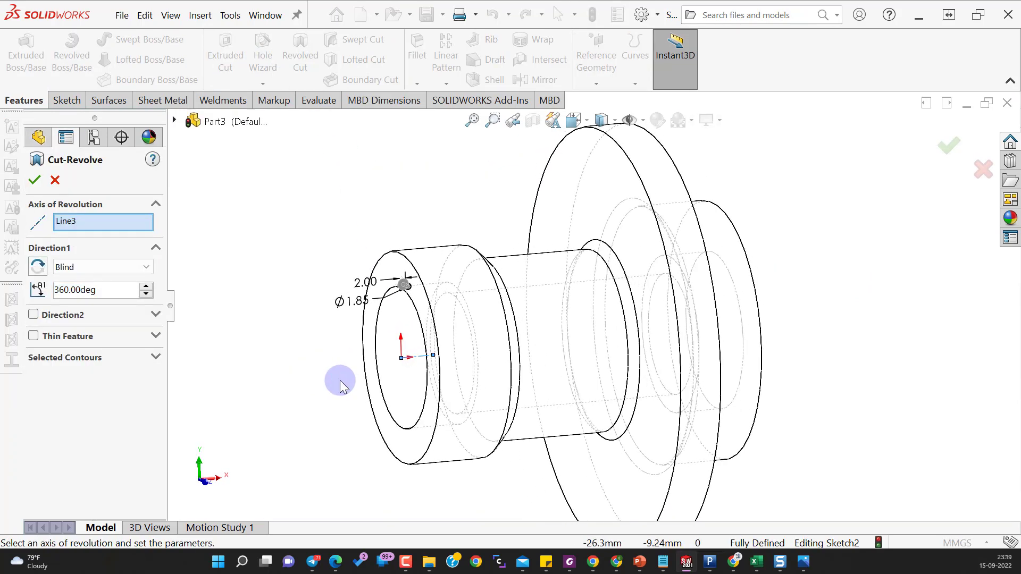
left_click(34, 183)
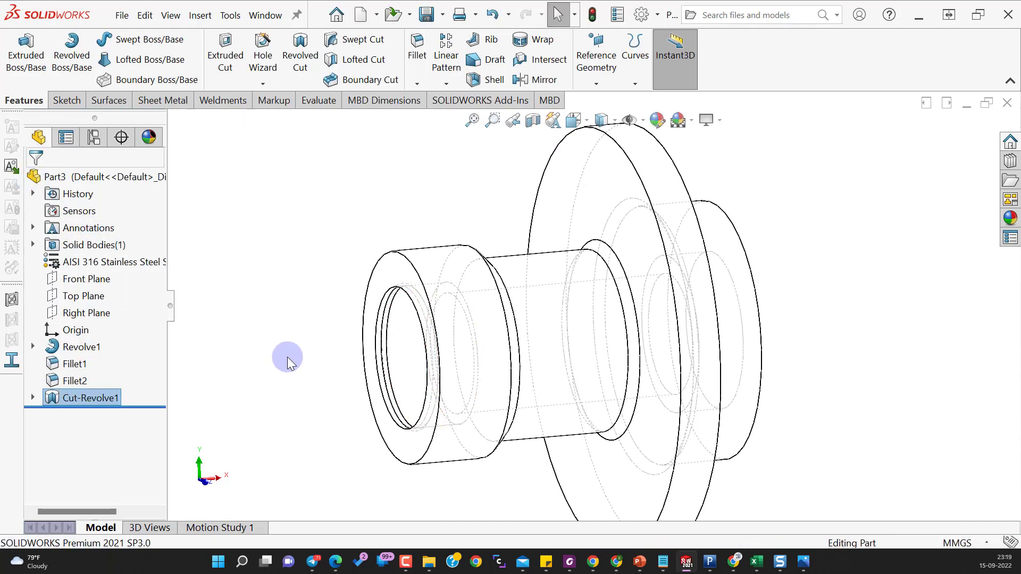
Section the part along the Front Plane and switch its display style to shaded with edges
middle_click_drag(287, 356, 536, 123)
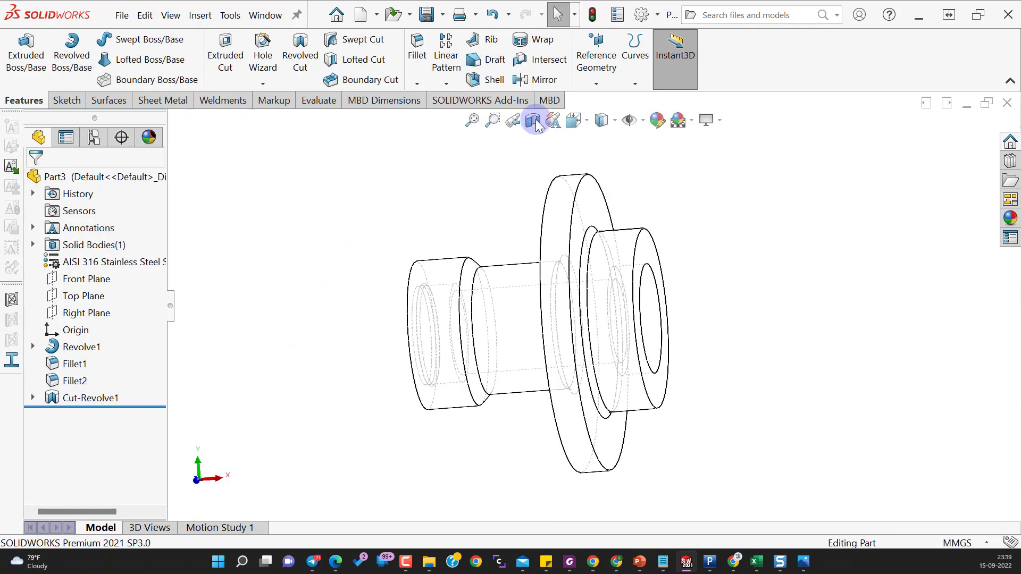
left_click(534, 123)
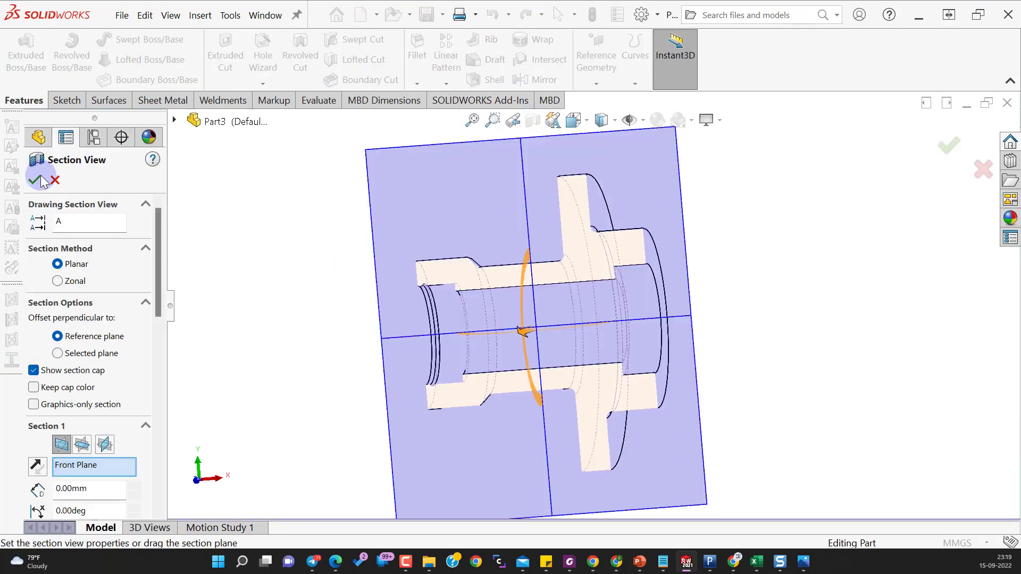
left_click(36, 181)
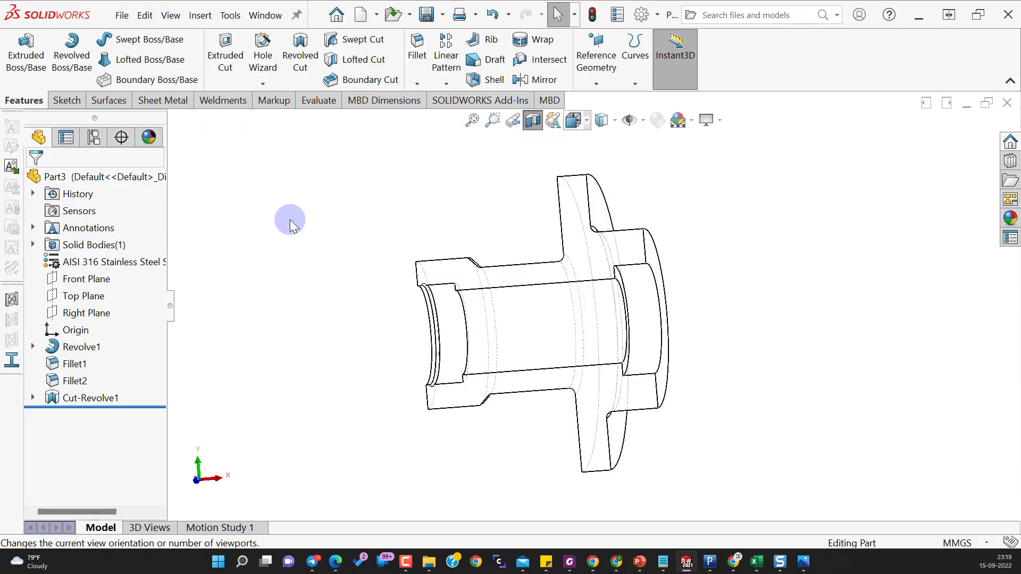
left_click(602, 119)
left_click(603, 140)
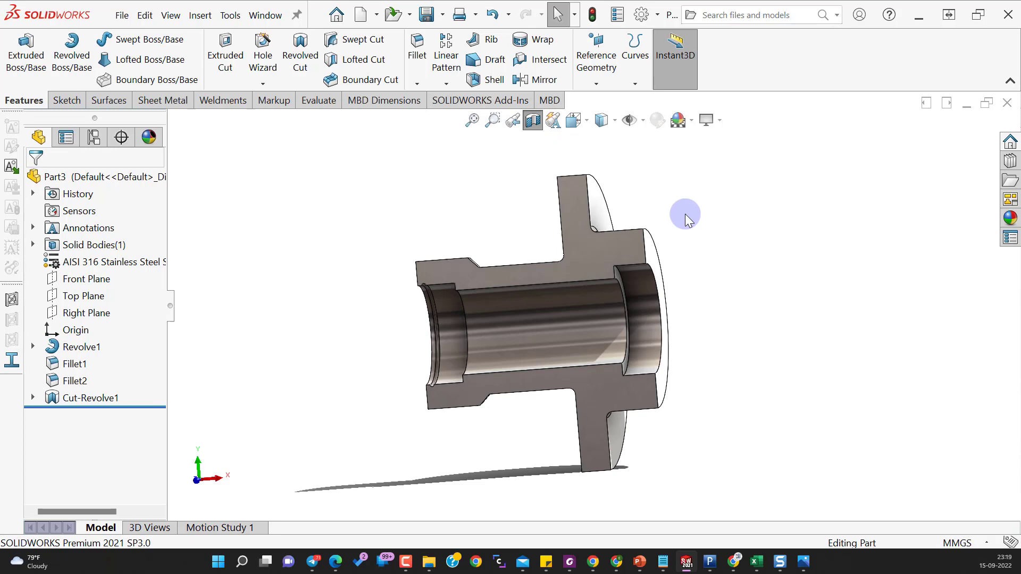
Start a sketch on the hub's end face on the flange side and turn off the section view
key("ctrl+7")
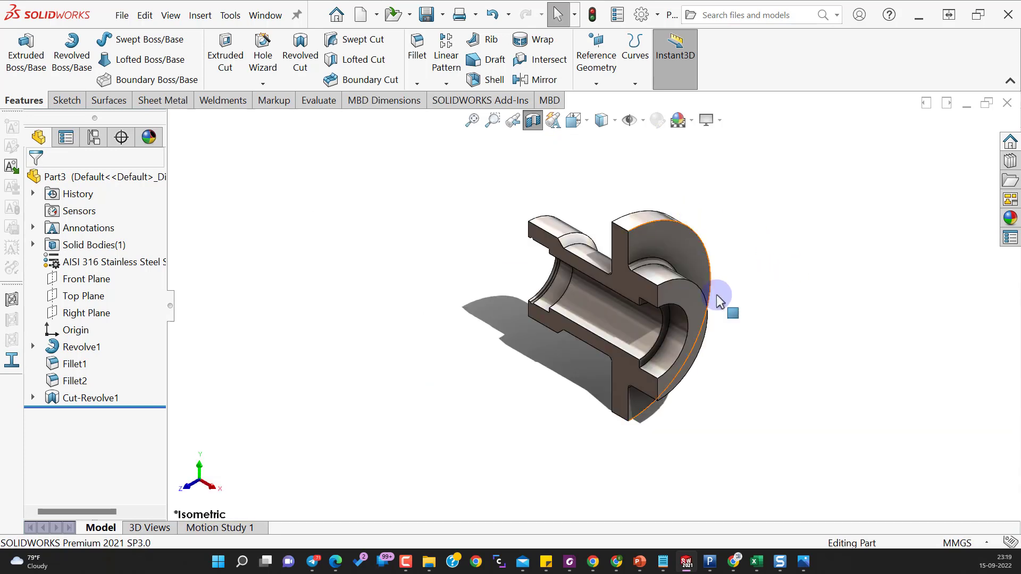
left_click(688, 304)
left_click(747, 272)
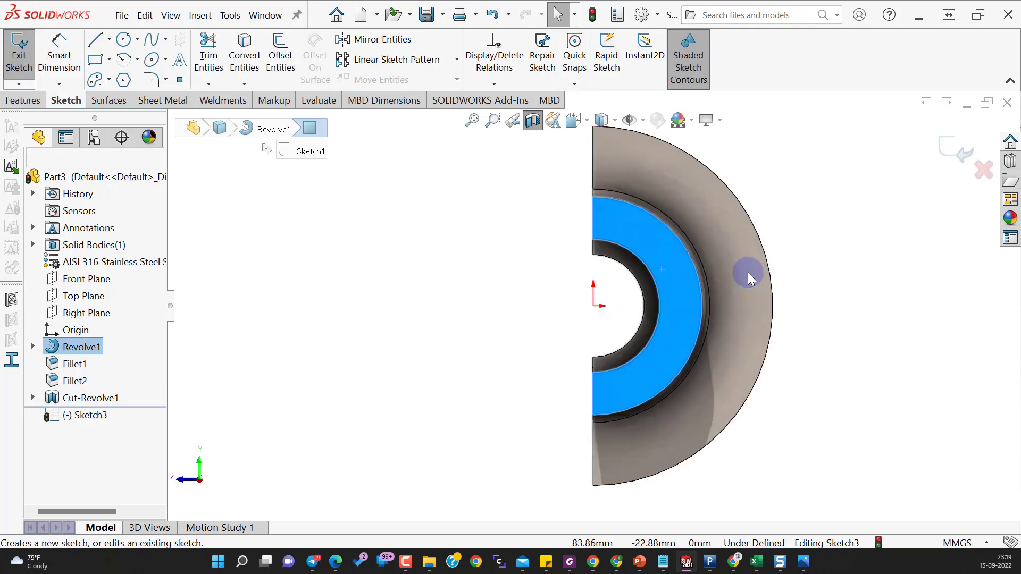
left_click(533, 120)
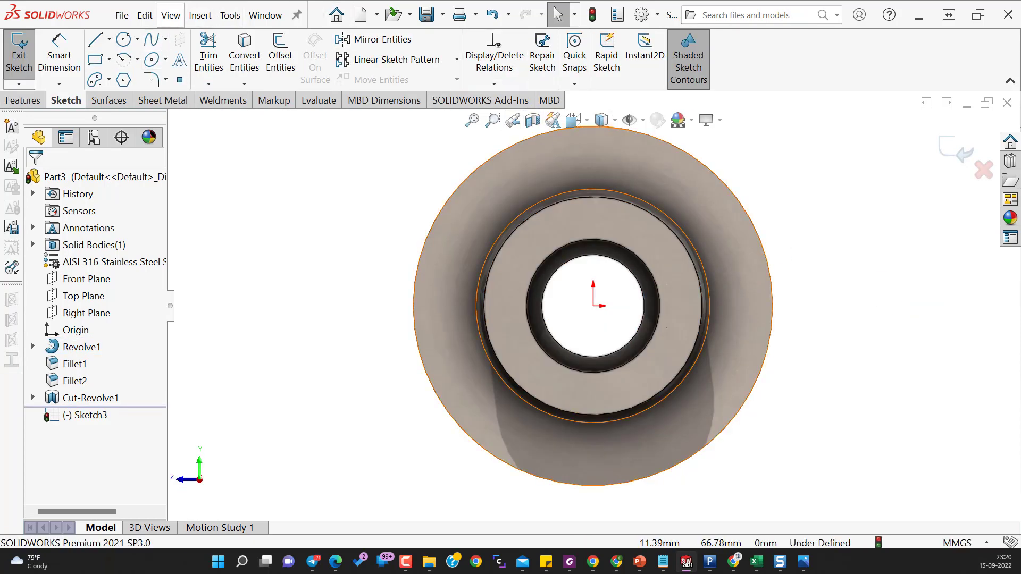
Place a sketch point on the hub's end face, about 33.7 mm directly above the origin
left_click(180, 80)
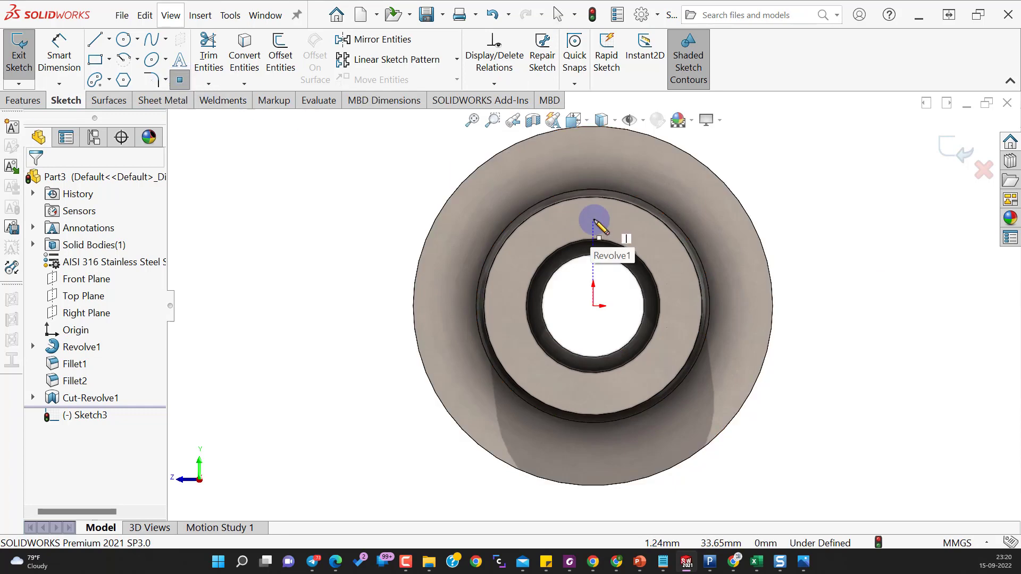
left_click(594, 219)
key("Escape")
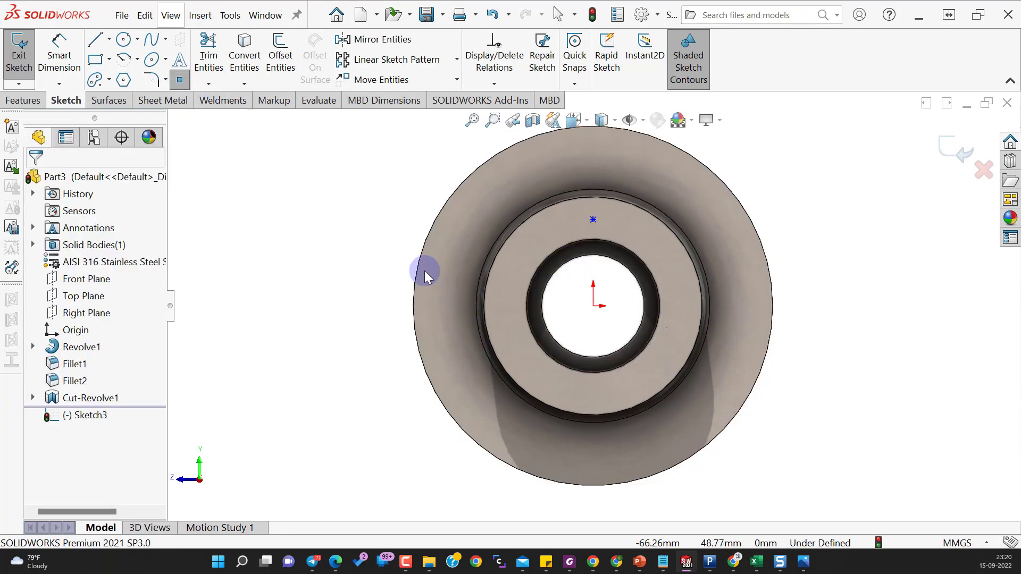
Sketch a construction circle about 67.3 mm in diameter, centred on the origin and passing through the sketch point
left_click(137, 39)
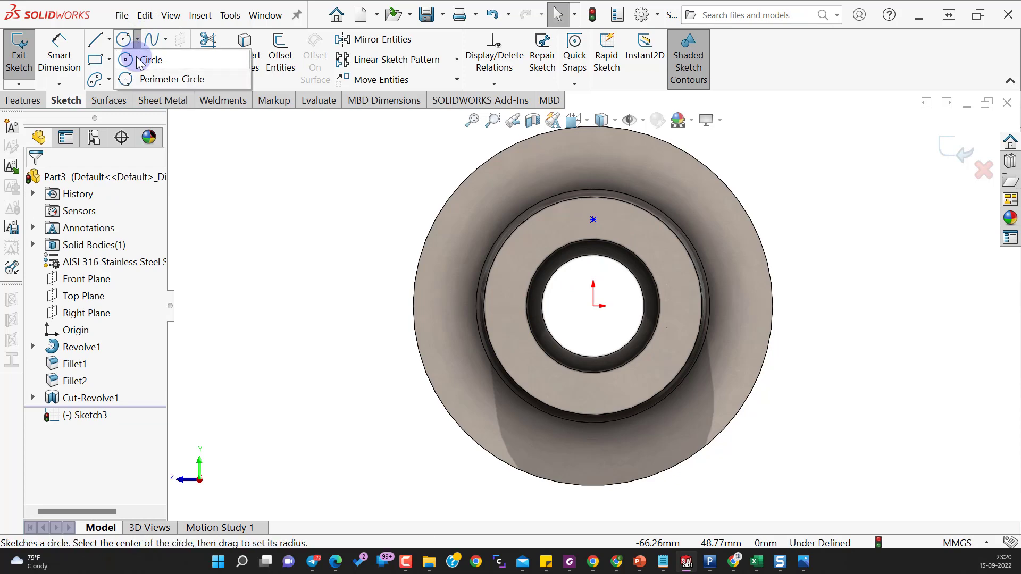
left_click(143, 57)
left_click(593, 306)
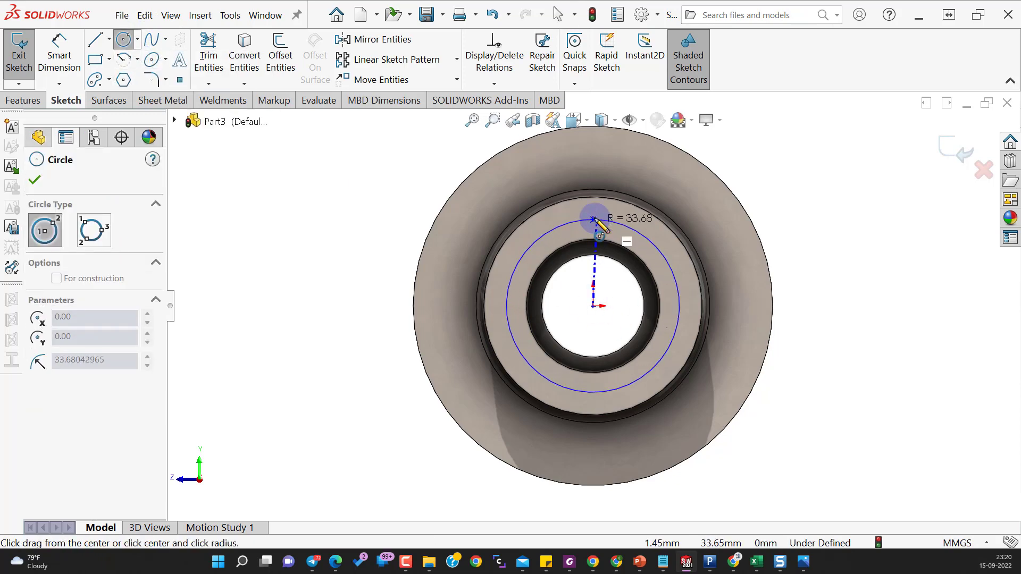
left_click(594, 220)
key("Escape")
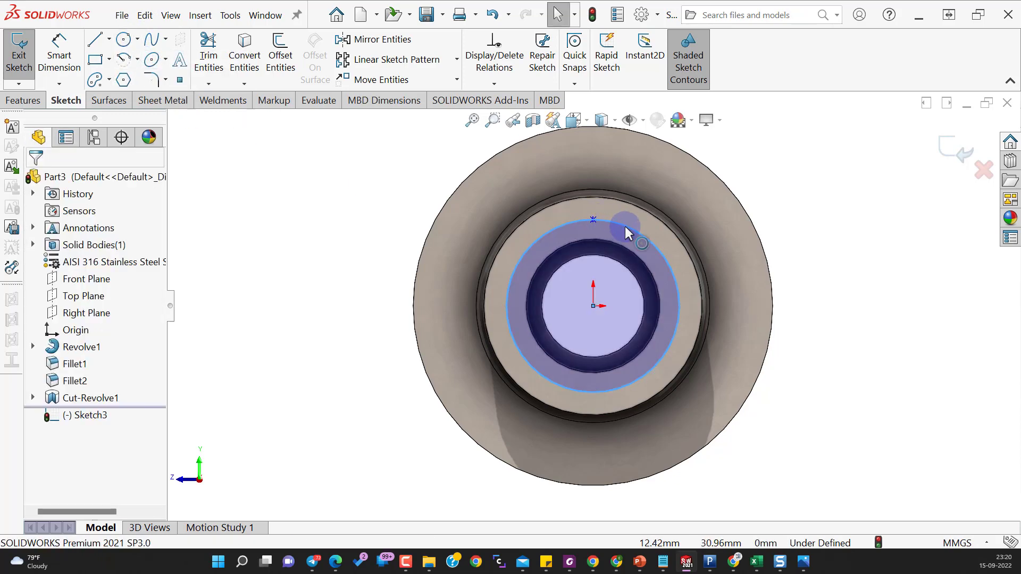
left_click(629, 226)
left_click(682, 192)
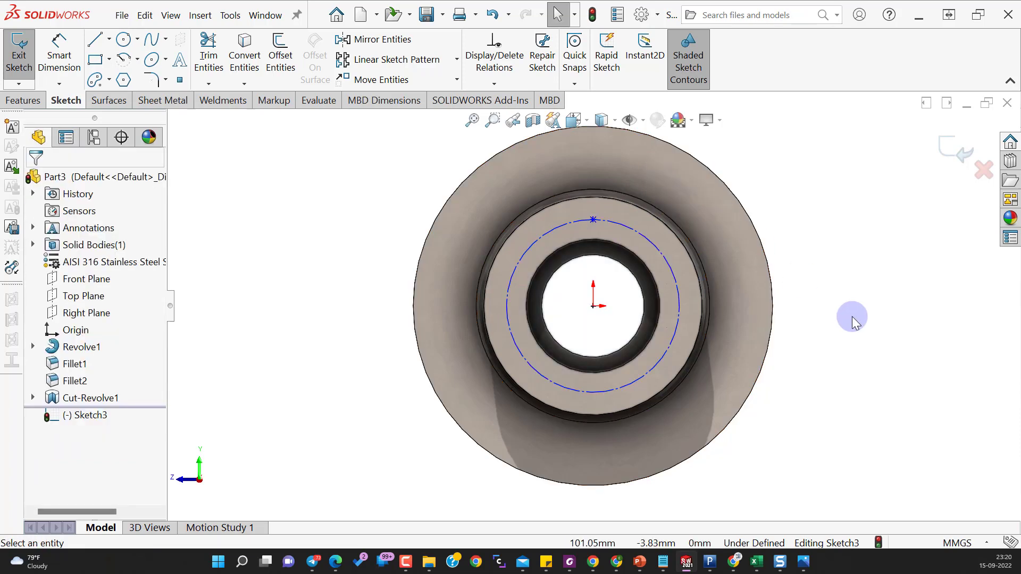
Dimension the construction circle with a diameter of 70.5 mm
right_click_drag(859, 337, 872, 197)
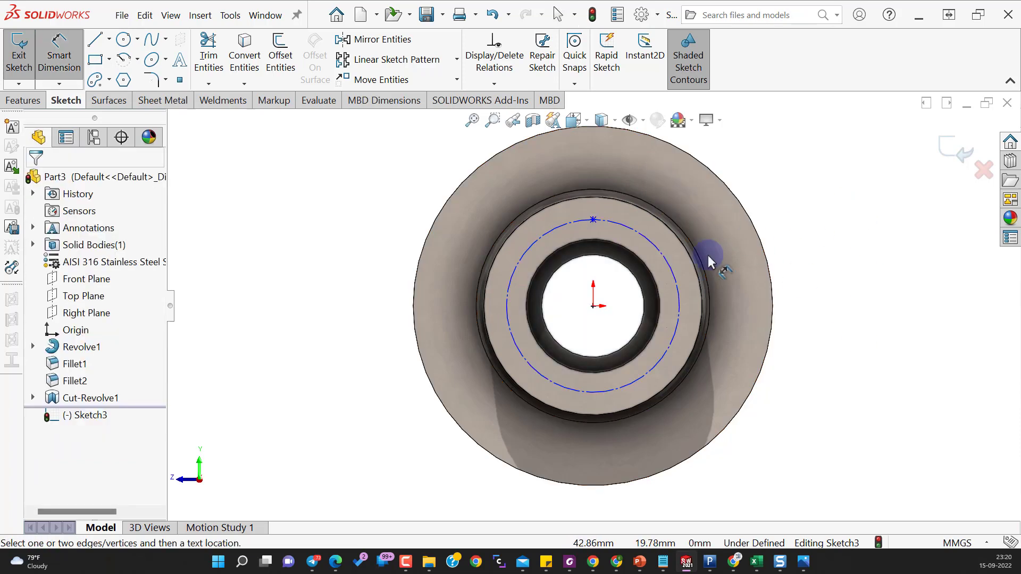
left_click(679, 293)
left_click(812, 293)
type("7")
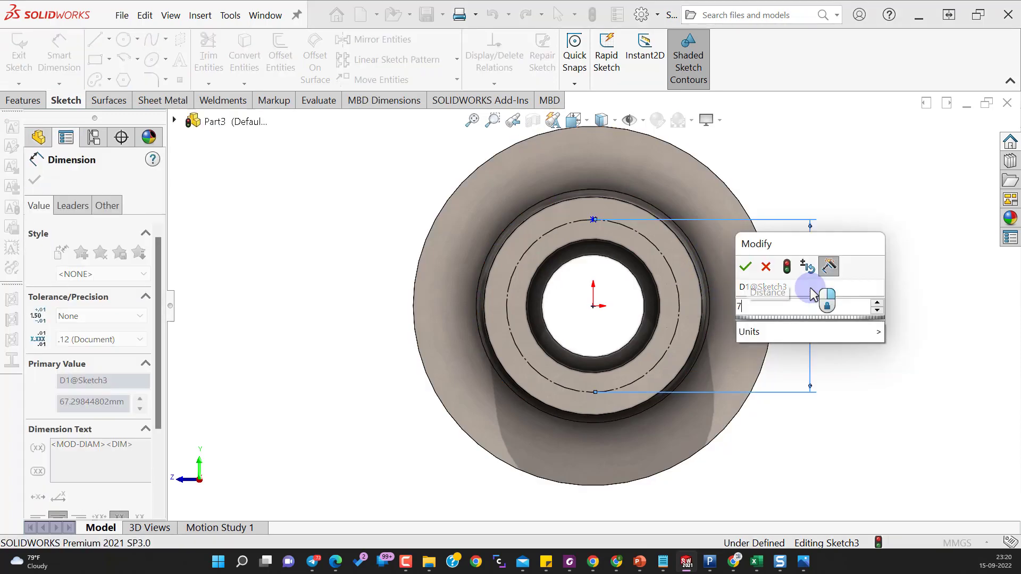
type("0.50")
key("Return")
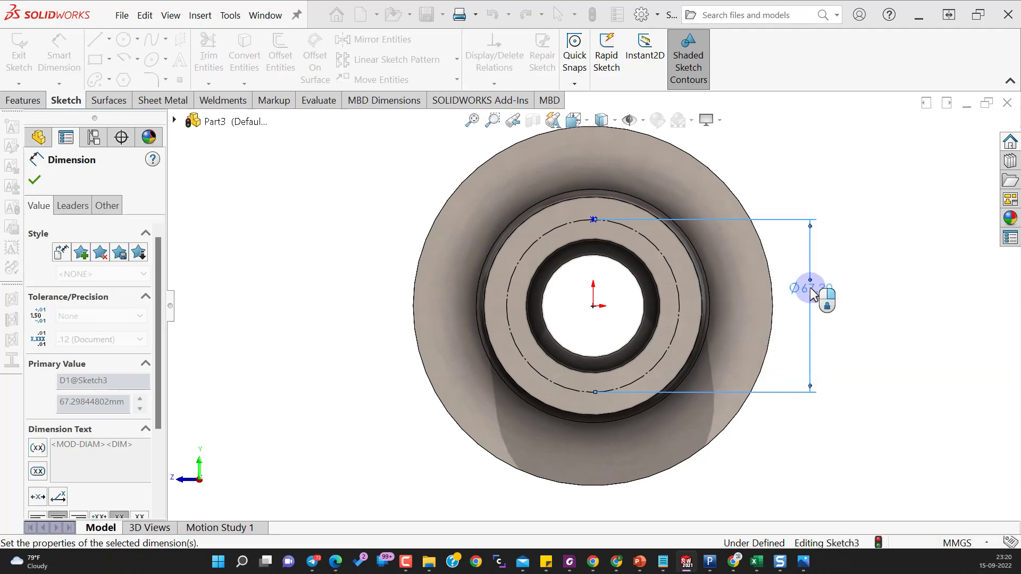
key("Escape")
key("Escape")
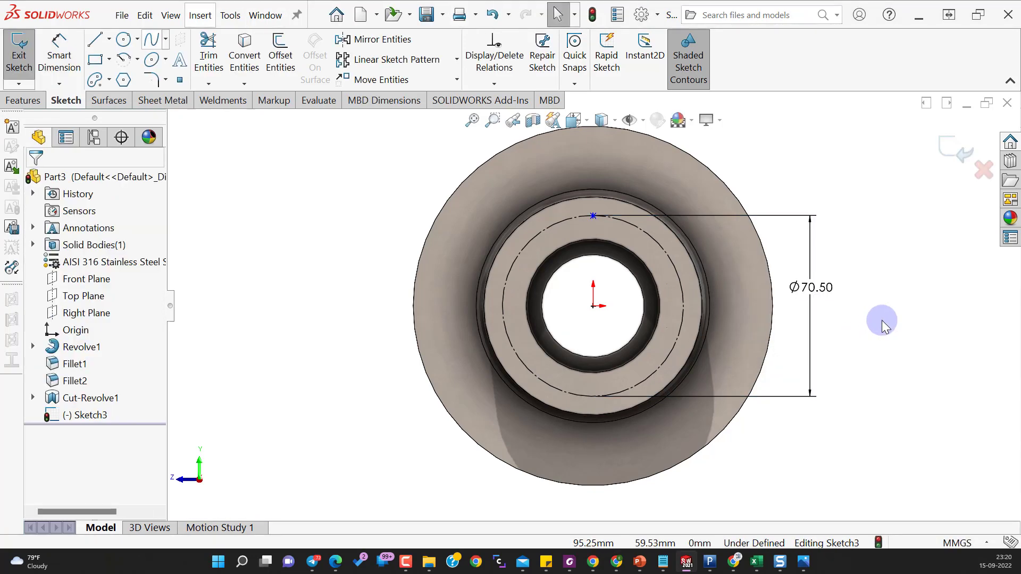
Add a vertical relation between the sketch point and the origin, and finish the sketch
left_click(593, 215)
left_click(593, 306, "ctrl")
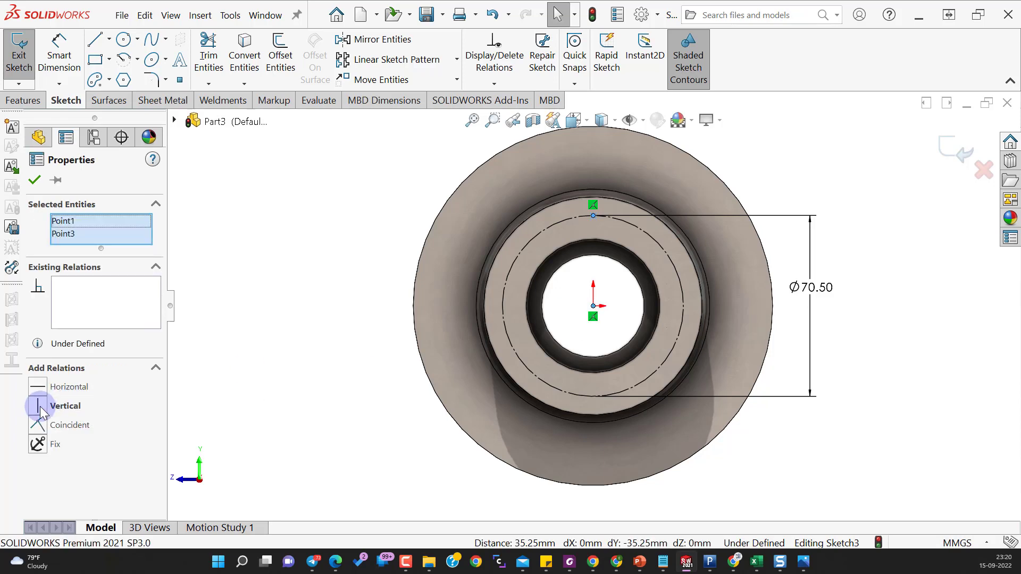
left_click(40, 407)
left_click(291, 340)
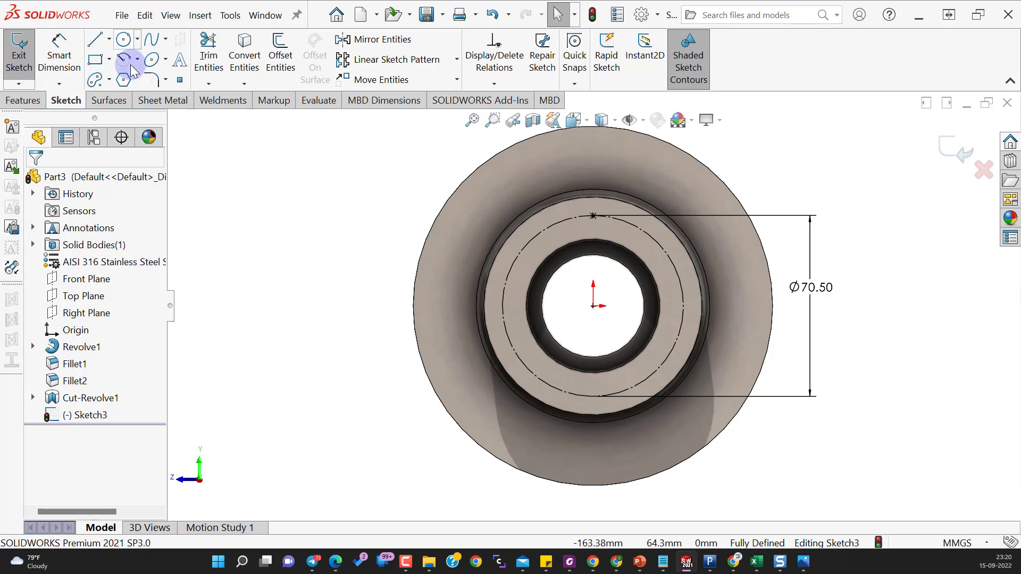
left_click(962, 146)
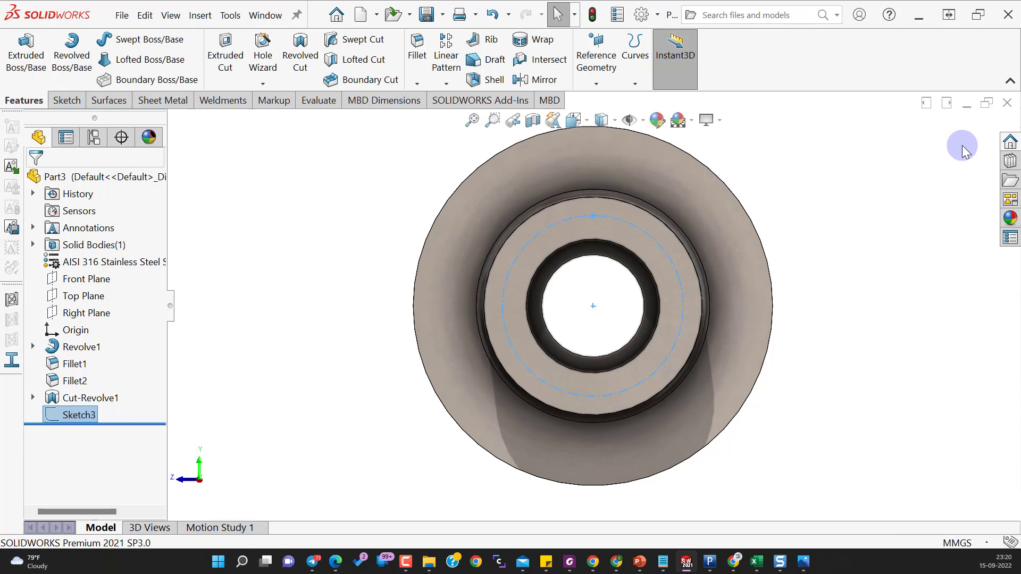
Start a Hole Wizard hole with ISO tap drill size M5
left_click(274, 55)
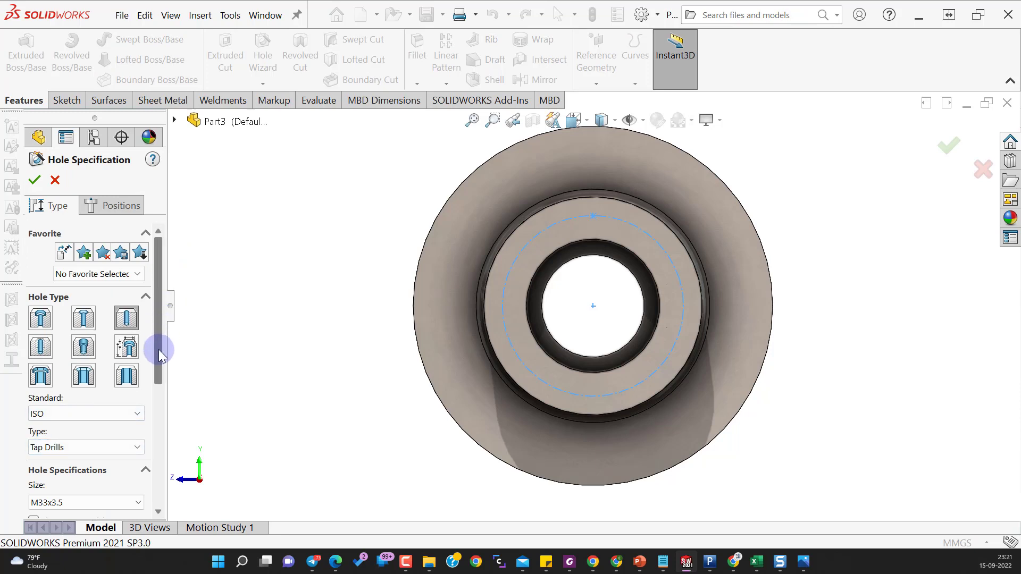
left_click_drag(159, 349, 156, 416)
left_click(109, 368)
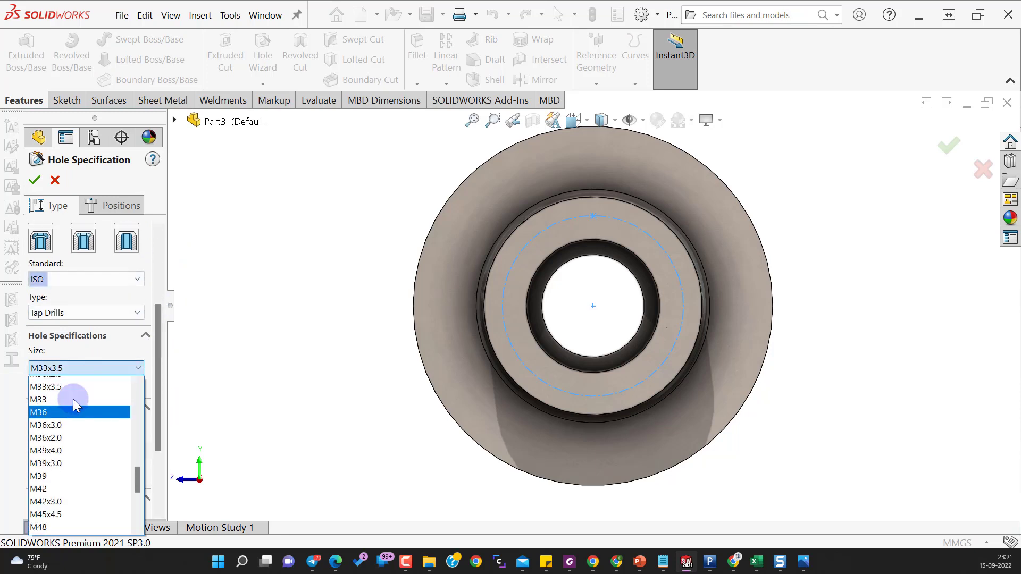
scroll(72, 399, "up", 10)
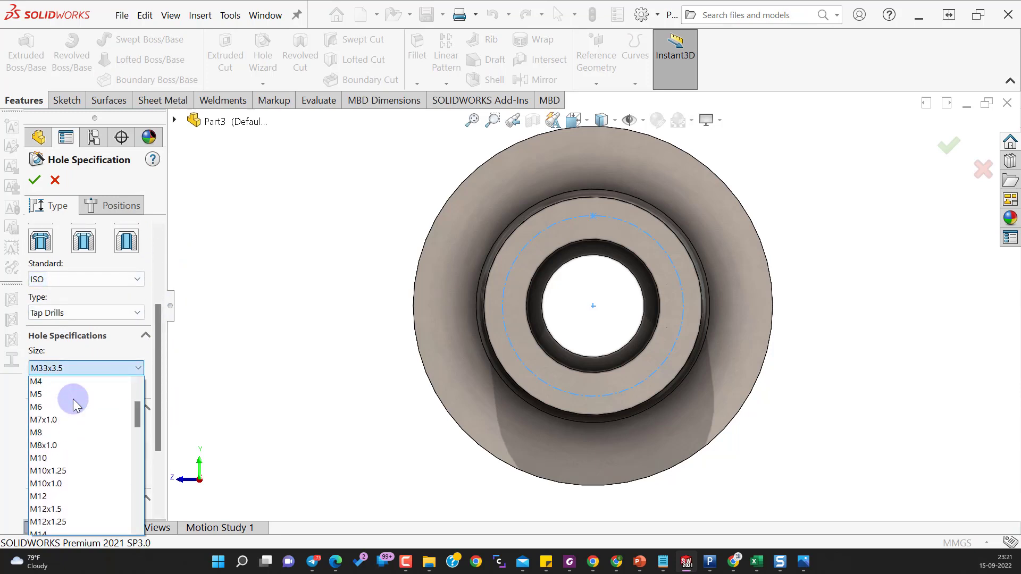
scroll(72, 399, "up", 1)
left_click(48, 421)
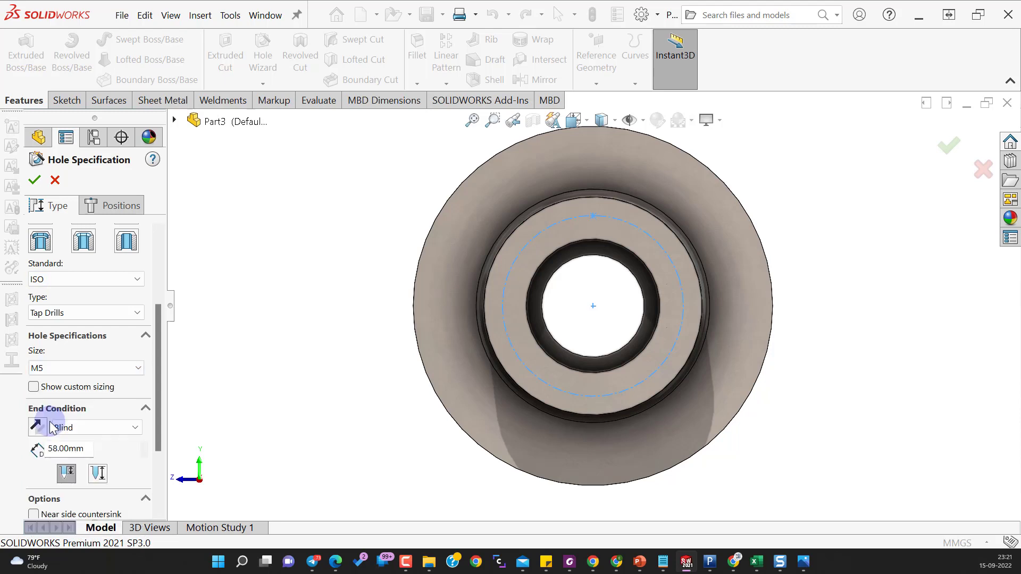
Position the hole on the sketch point of the pitch circle using a 3D sketch
left_click(121, 207)
left_click(97, 344)
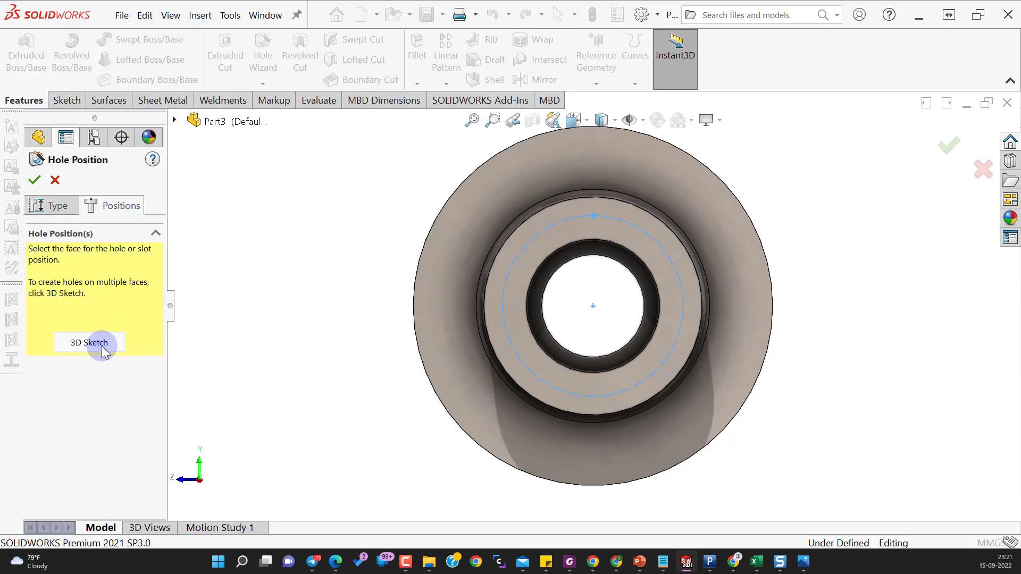
left_click(595, 217)
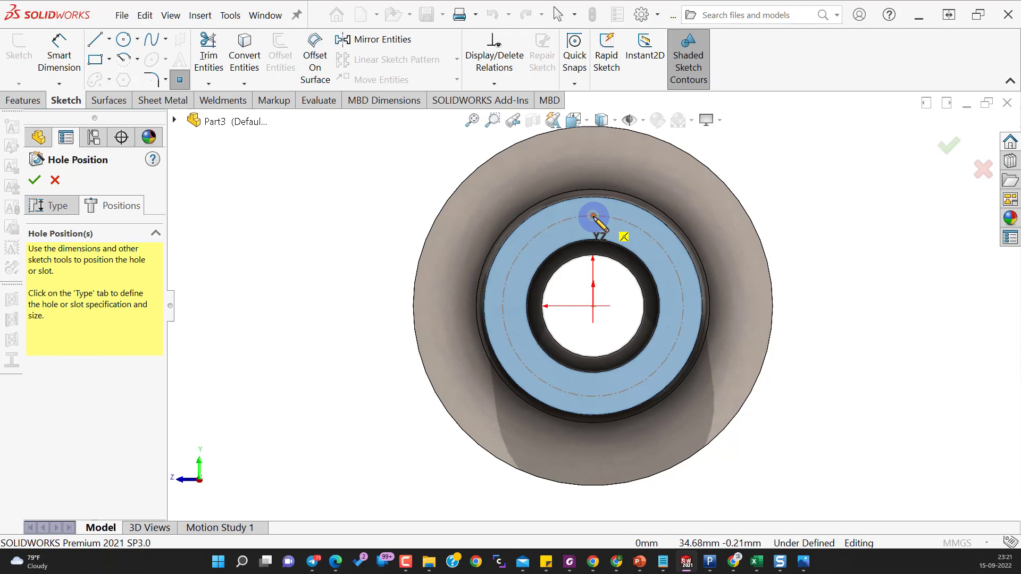
left_click(593, 217)
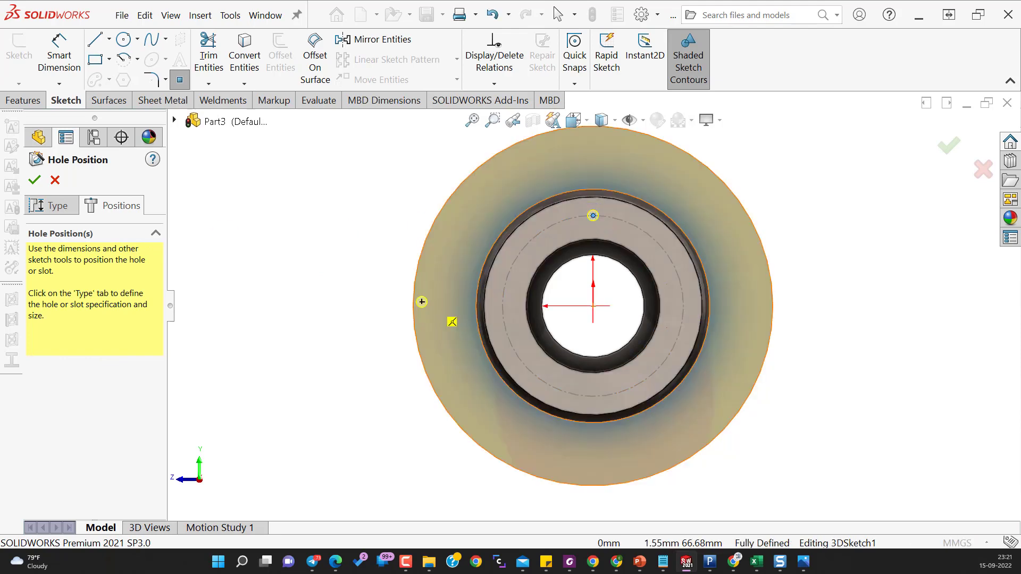
Set the M5 tap drill hole's blind depth to 12 mm and finish the hole
left_click(50, 205)
left_click_drag(158, 379, 155, 441)
left_click_drag(86, 450, 19, 452)
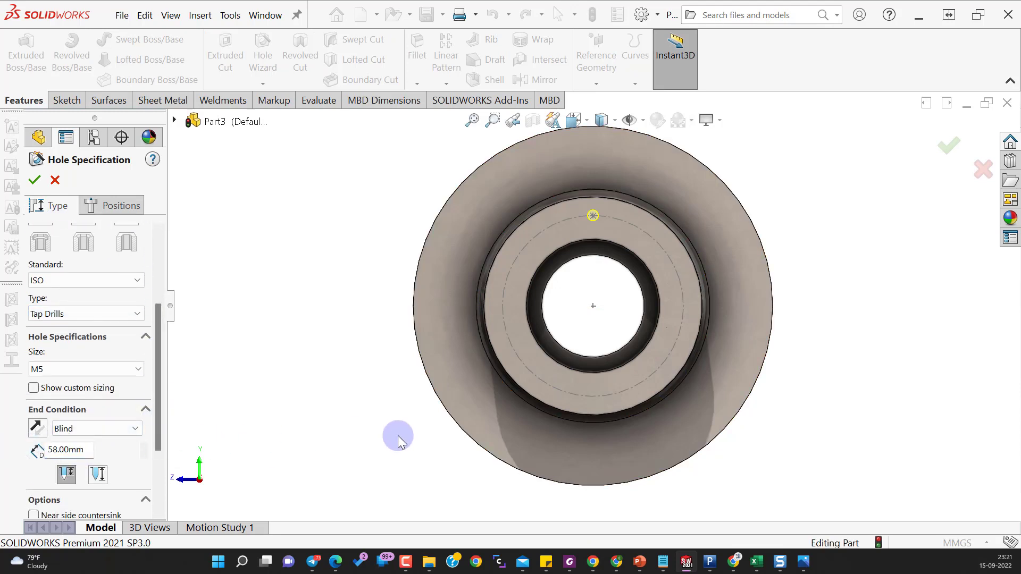
key("ctrl+7")
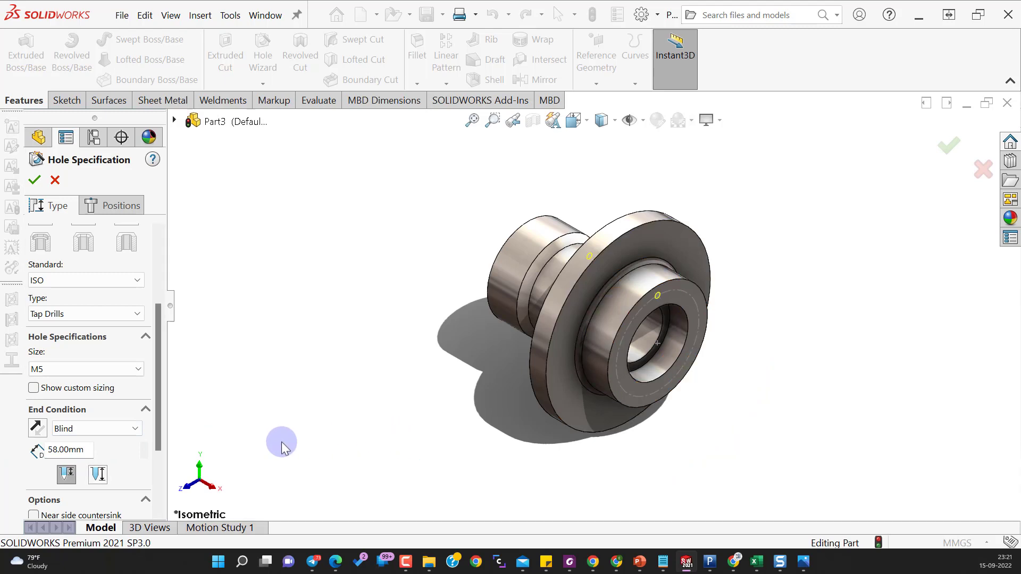
left_click_drag(57, 451, 2, 441)
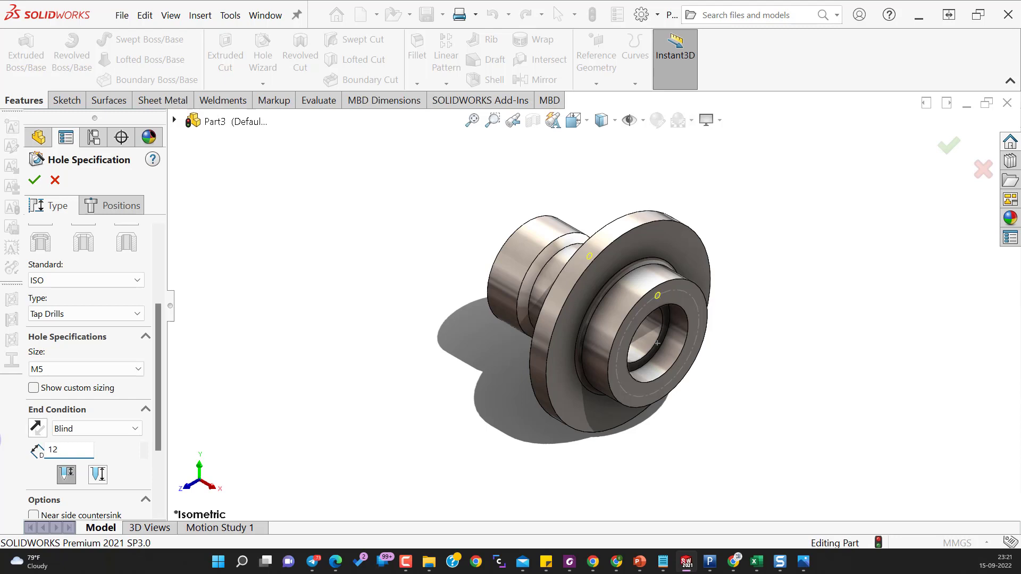
scroll(156, 437, "down", 1)
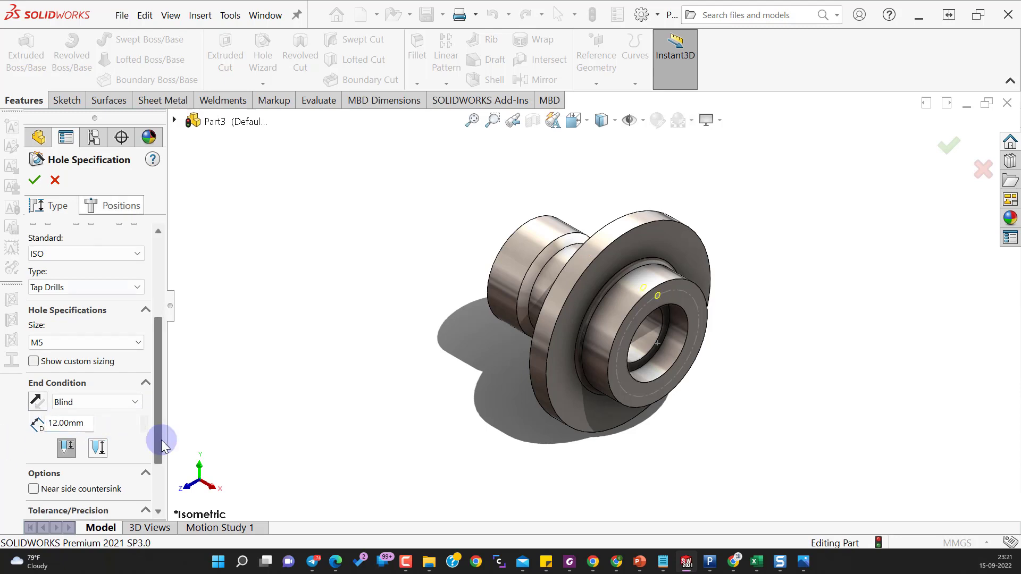
left_click(35, 181)
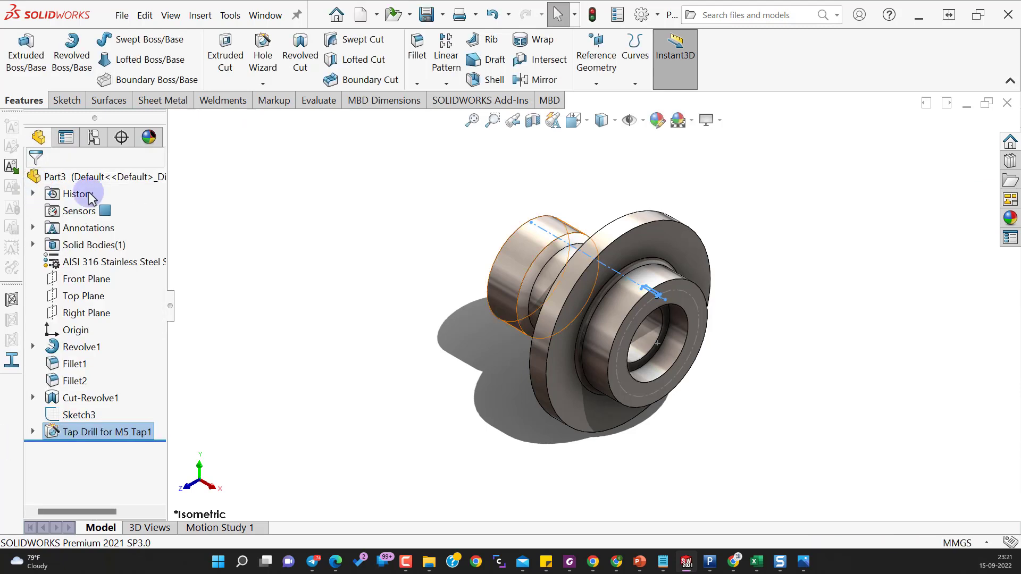
Start a circular pattern with the M5 tap drill hole as the feature to repeat
scroll(765, 319, "down", 4)
scroll(766, 319, "up", 3)
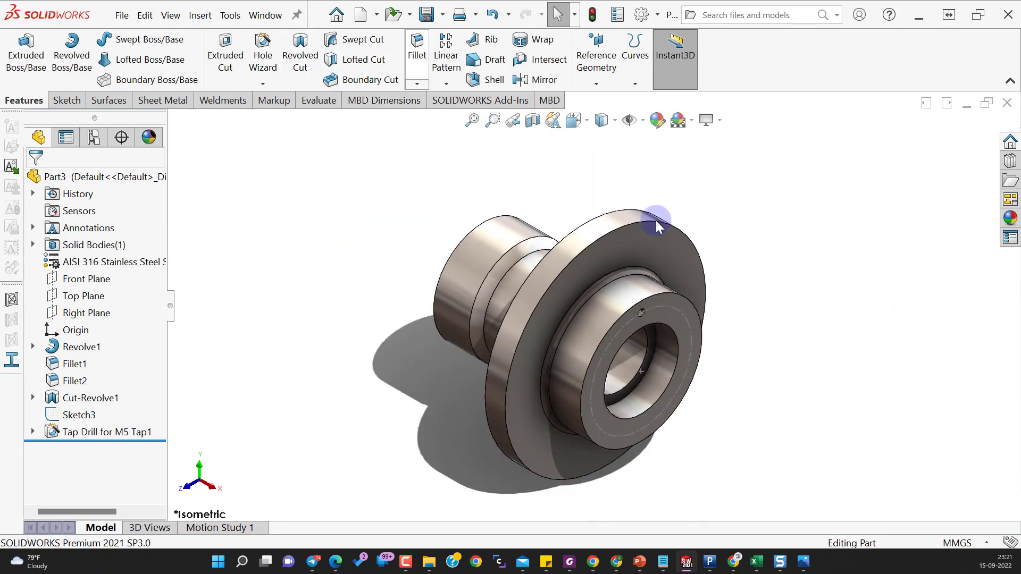
left_click(446, 84)
left_click(470, 118)
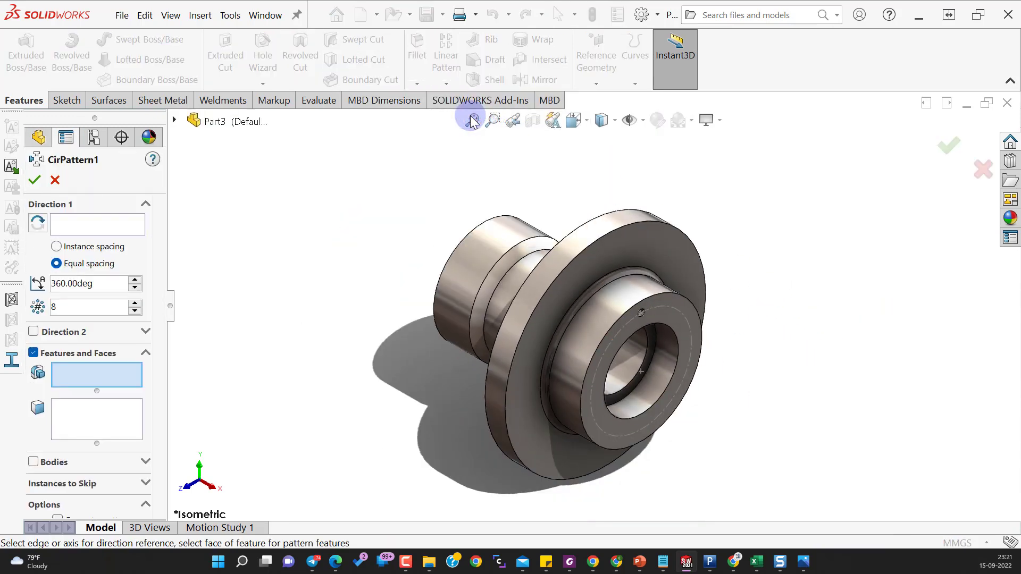
left_click(175, 120)
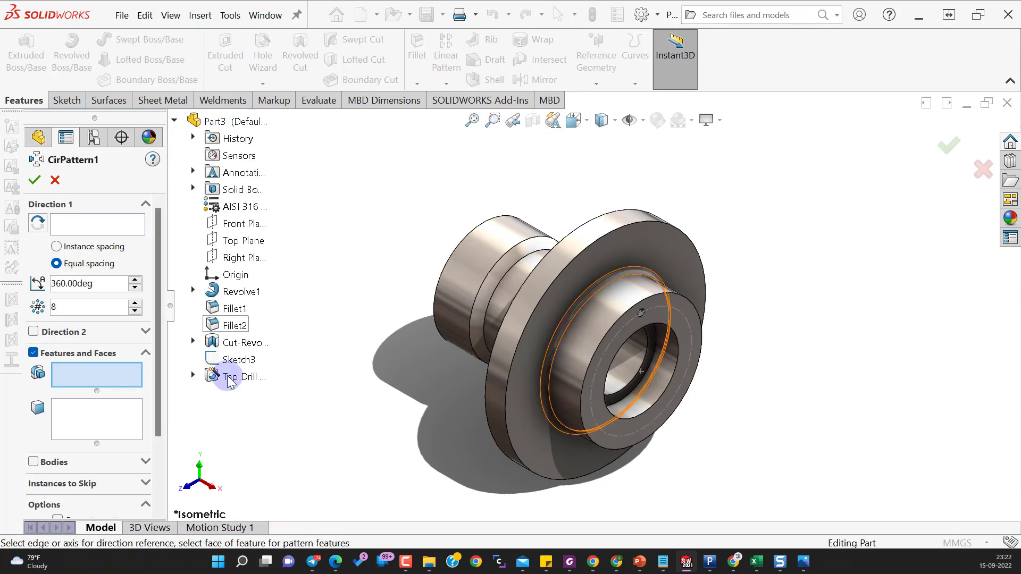
left_click(228, 377)
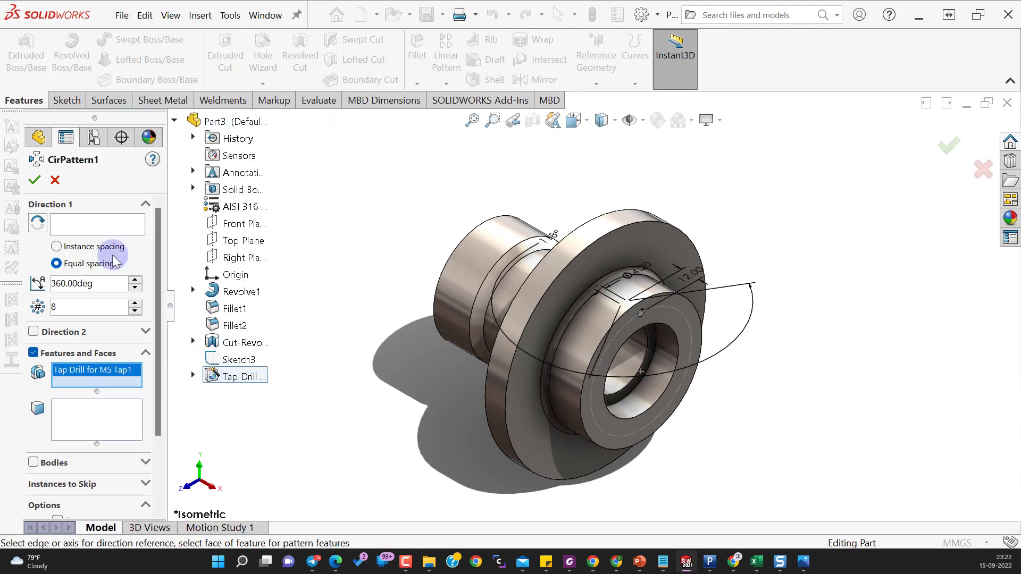
Pattern the hole around the bore's cylindrical face with 4 equally spaced instances over 360 degrees
left_click(128, 223)
left_click(573, 344)
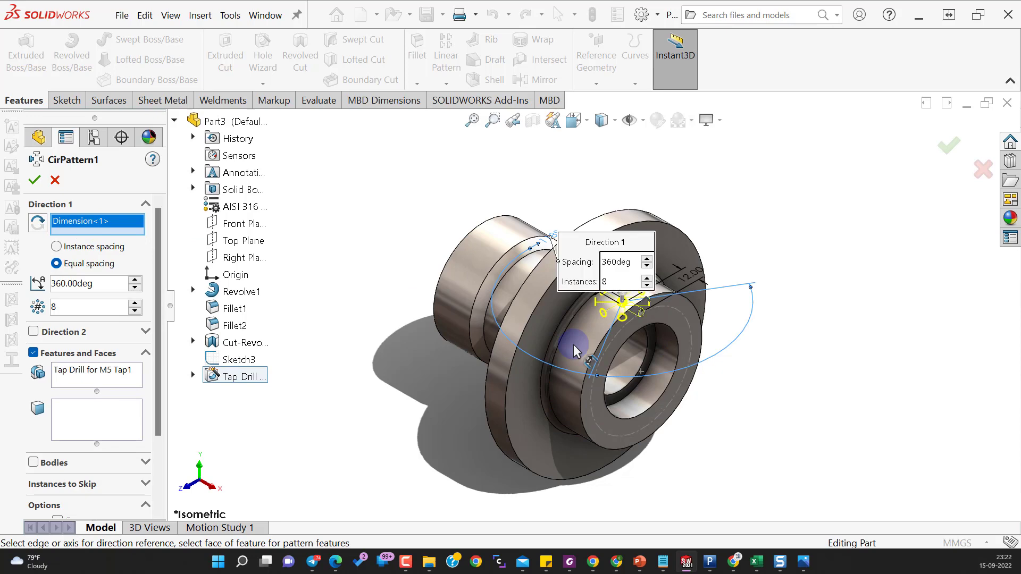
right_click(93, 223)
left_click(116, 253)
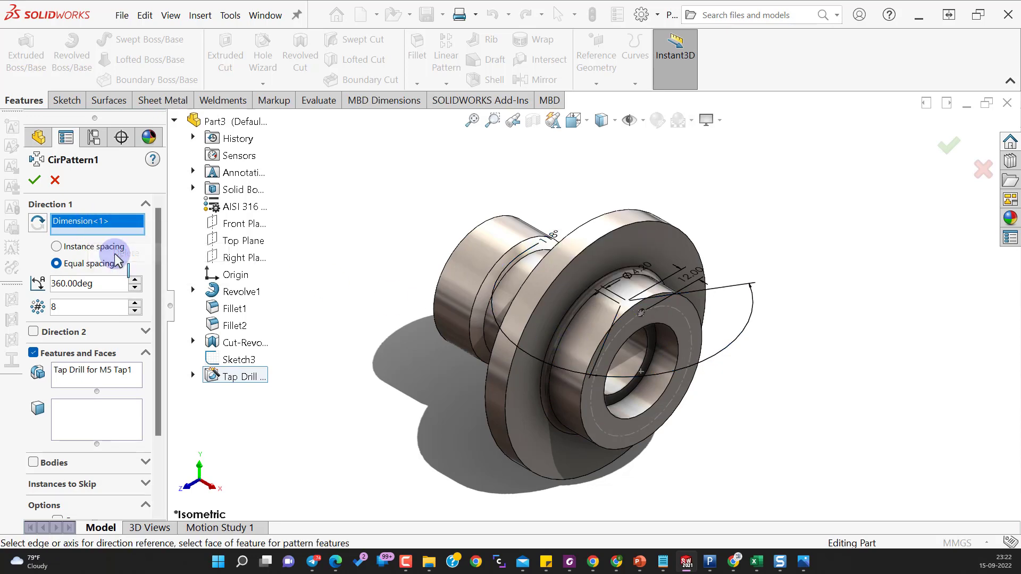
left_click(649, 403)
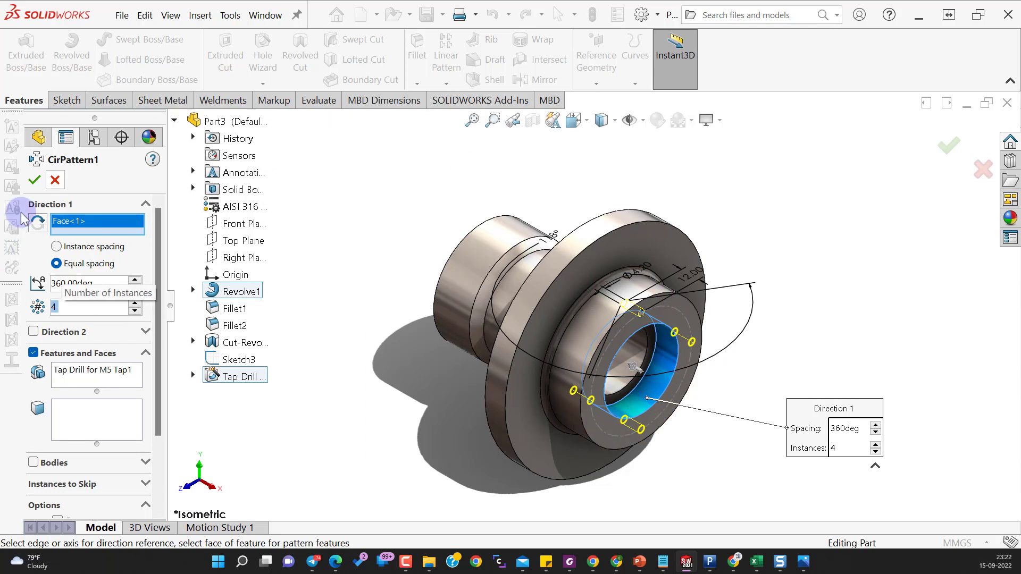
left_click(34, 179)
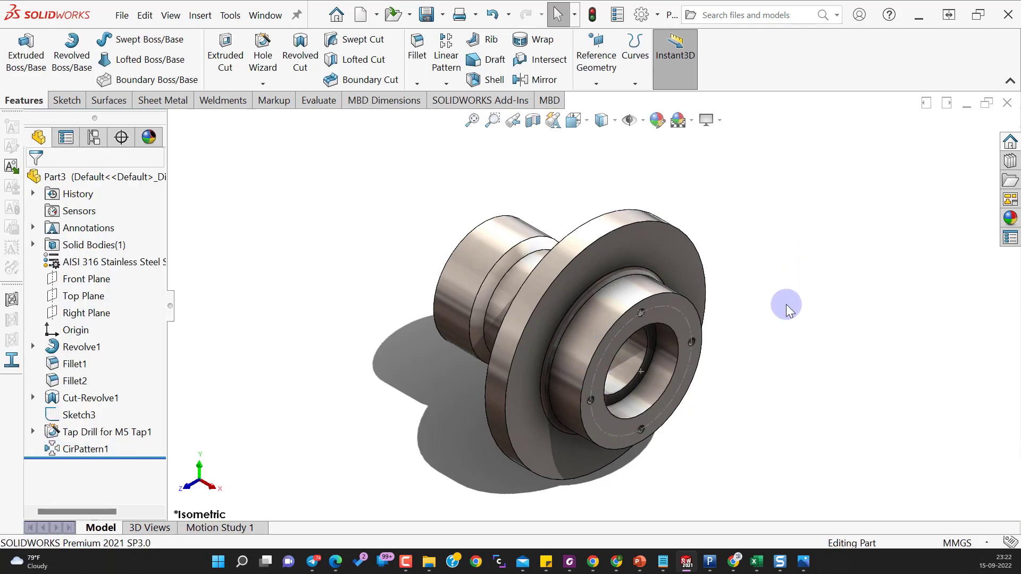
Start a sketch on the large flange face and place a point about 60.4 mm directly above the origin
left_click(653, 249)
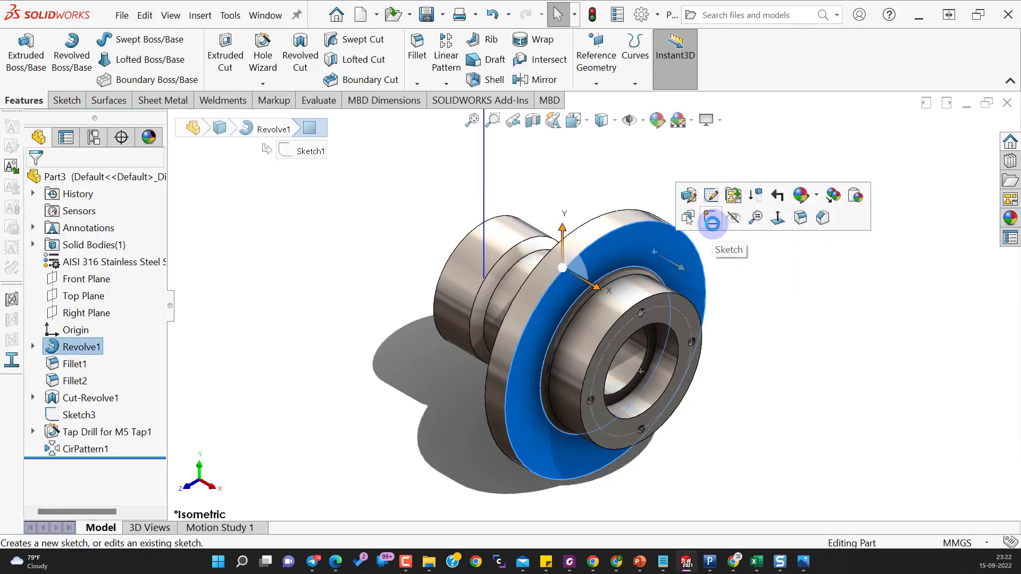
left_click(710, 219)
left_click(180, 80)
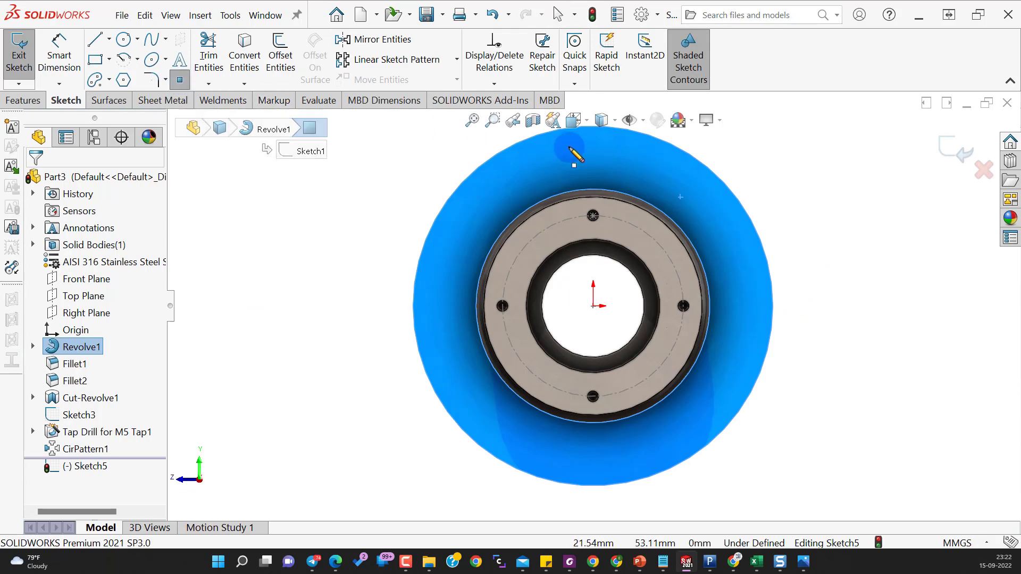
left_click(592, 152)
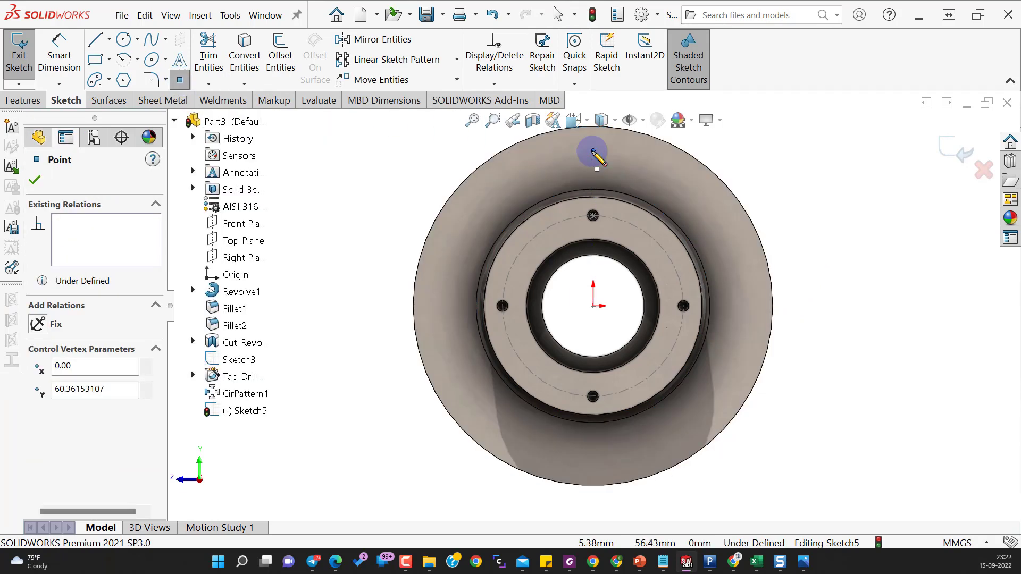
key("Escape")
Sketch a construction circle about 120.7 mm in diameter, centred on the origin and passing through the new point
left_click(123, 40)
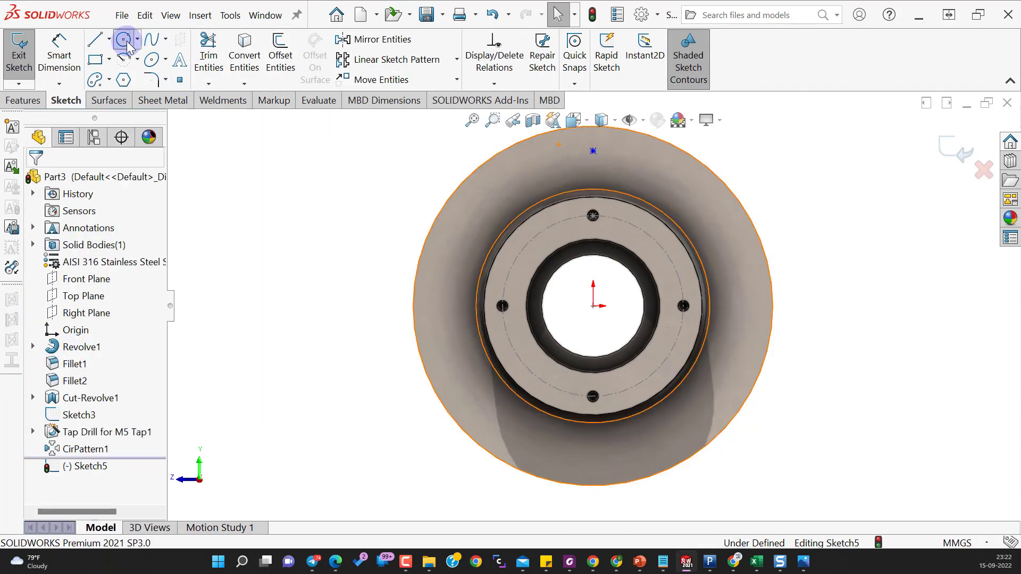
left_click(593, 306)
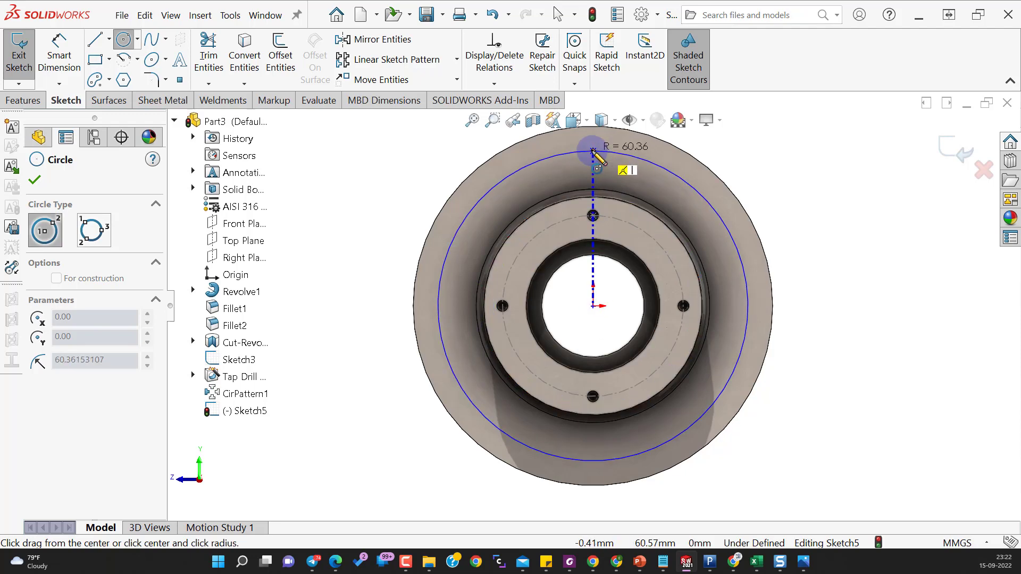
left_click(593, 151)
key("Escape")
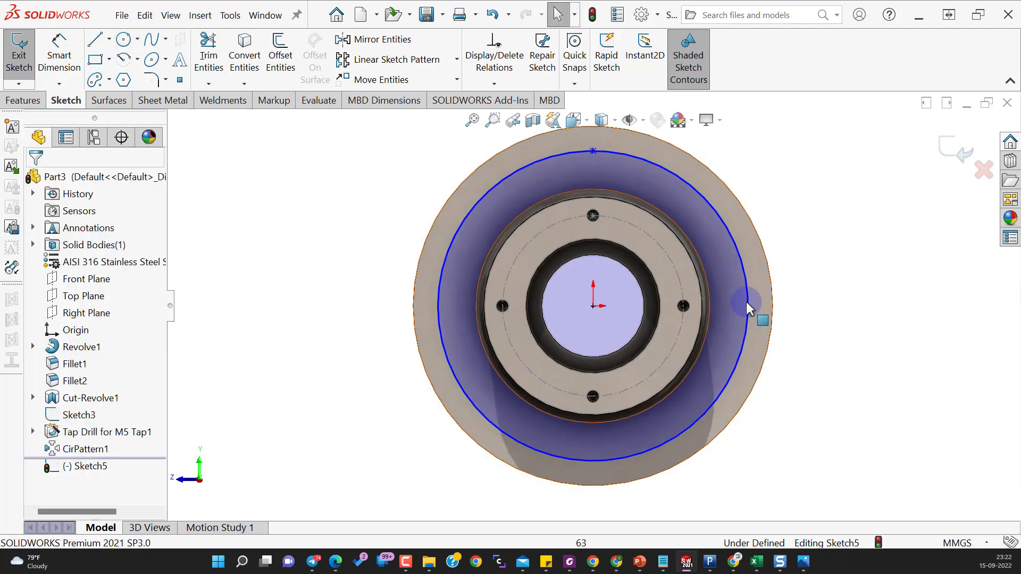
left_click(746, 301)
left_click(800, 266)
left_click(866, 365)
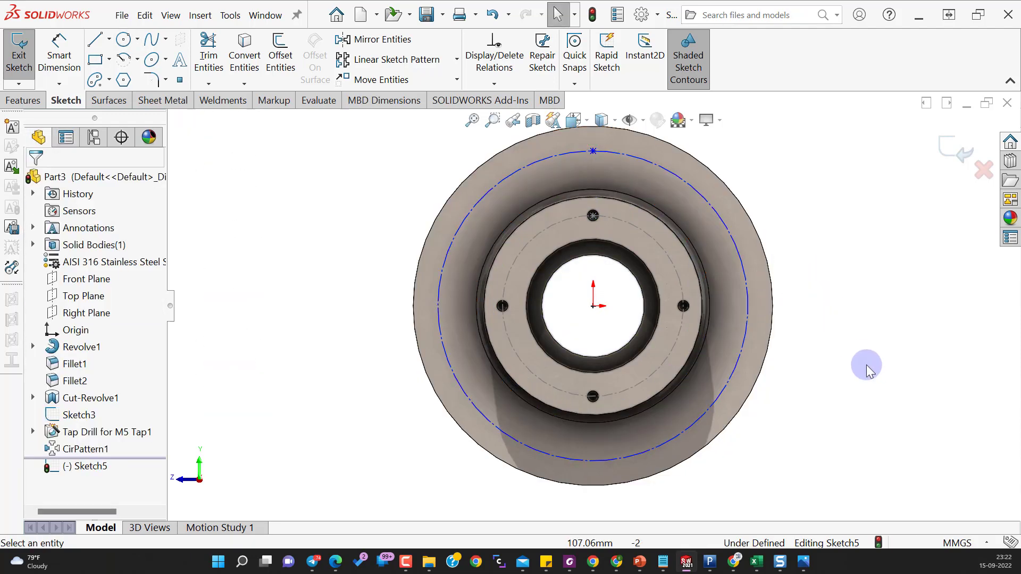
Add a concentric relation between the construction circle and the flange's outer edge
left_click(747, 292)
left_click(770, 279, "ctrl")
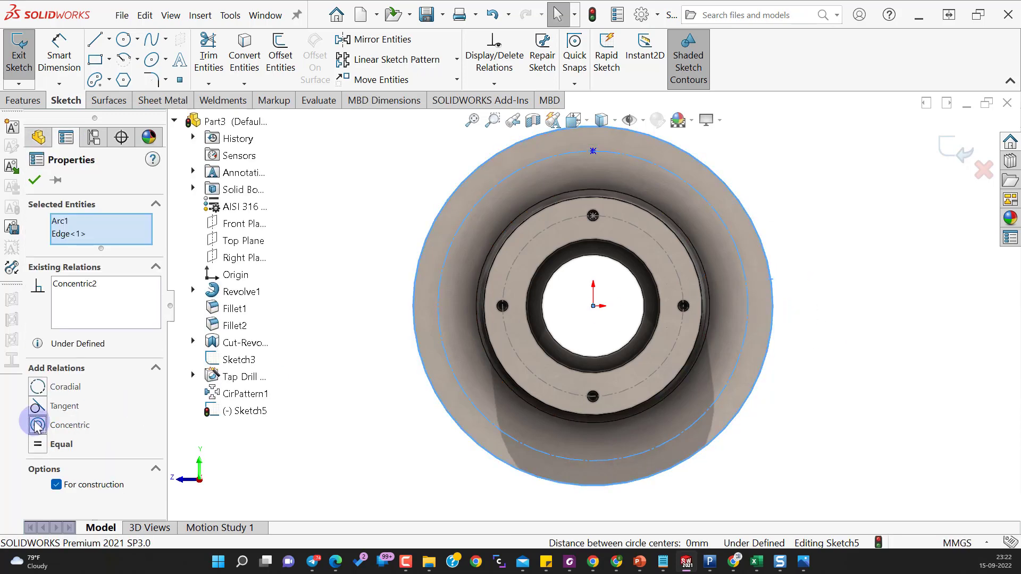
left_click(35, 181)
Dimension the construction circle with a diameter of 57.09*2 (114.18 mm)
key("d")
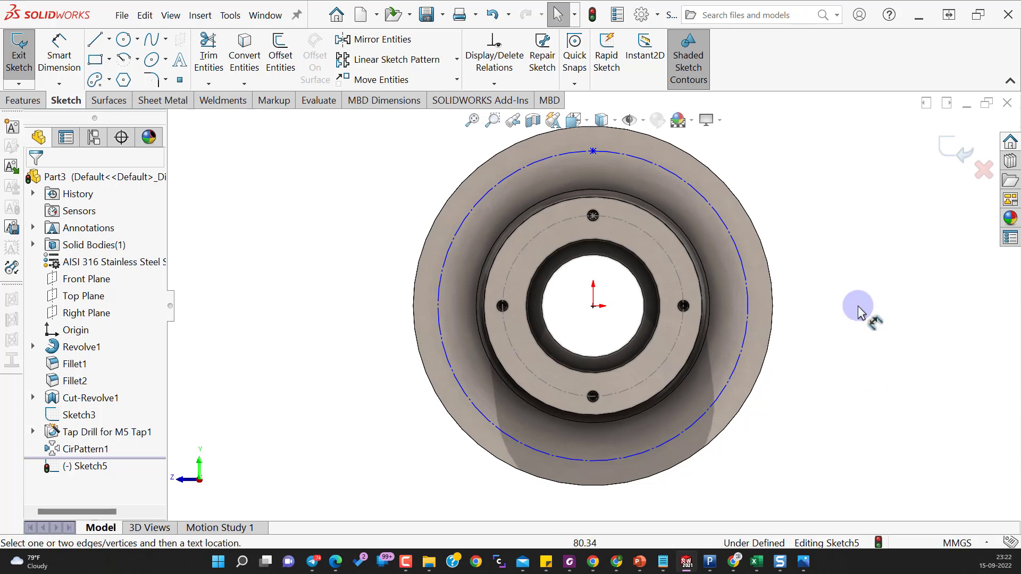
left_click(745, 336)
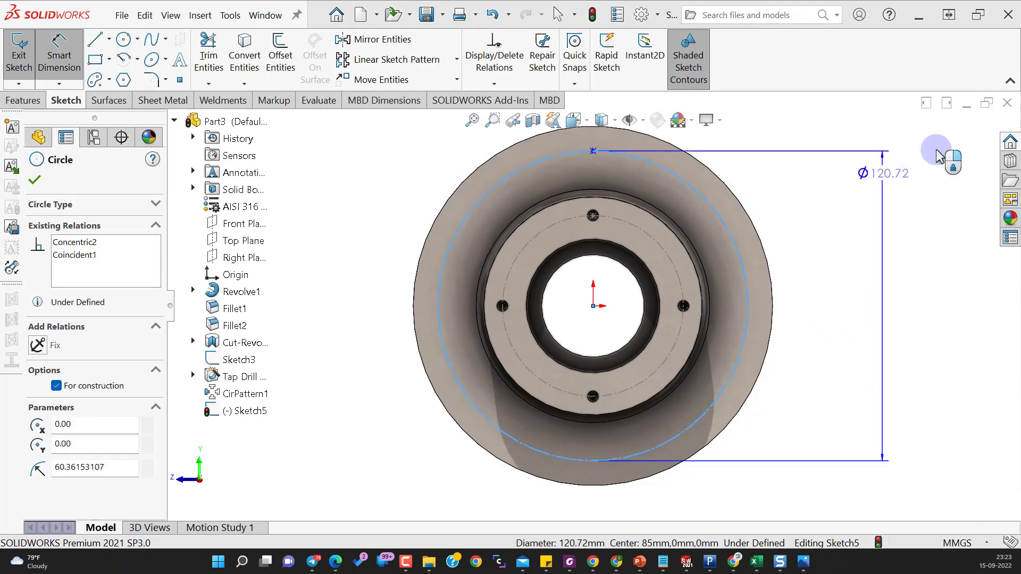
left_click(821, 261)
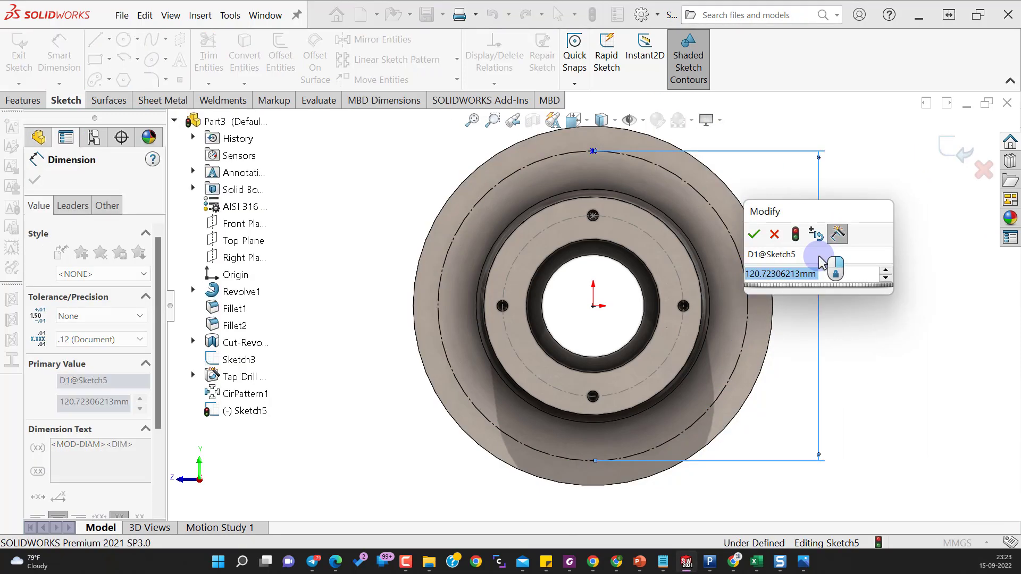
type("57.09")
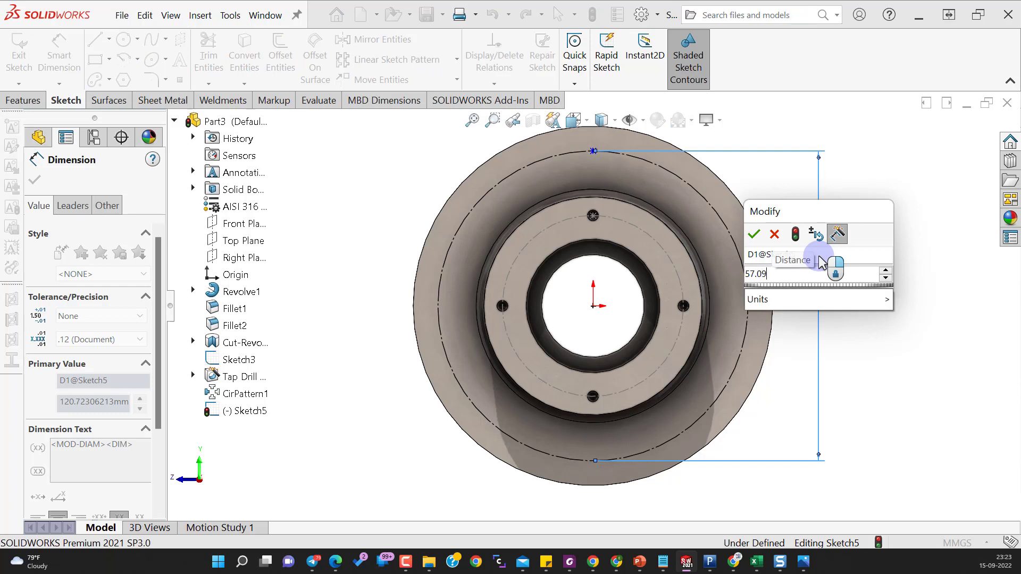
type("*")
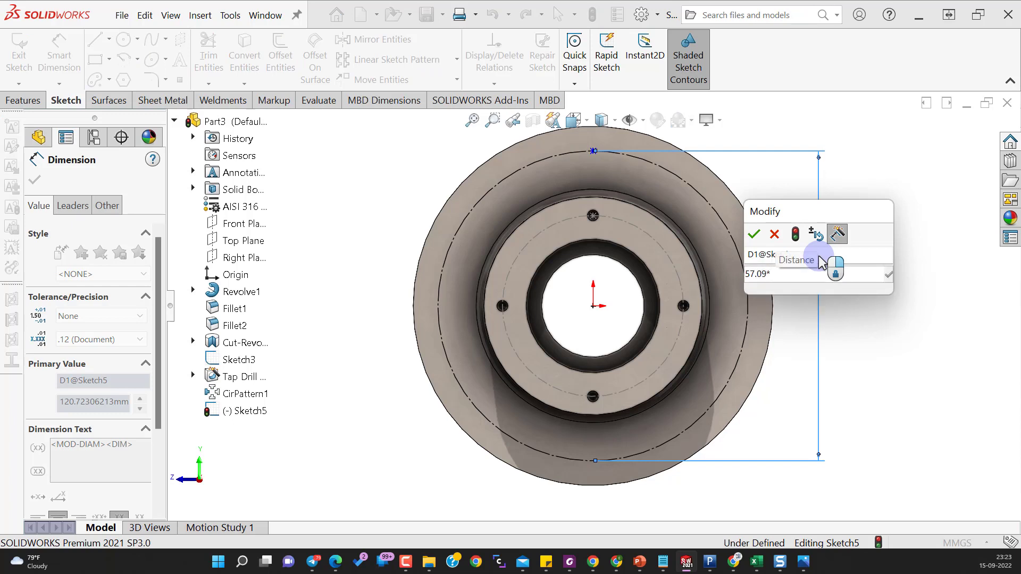
type("2")
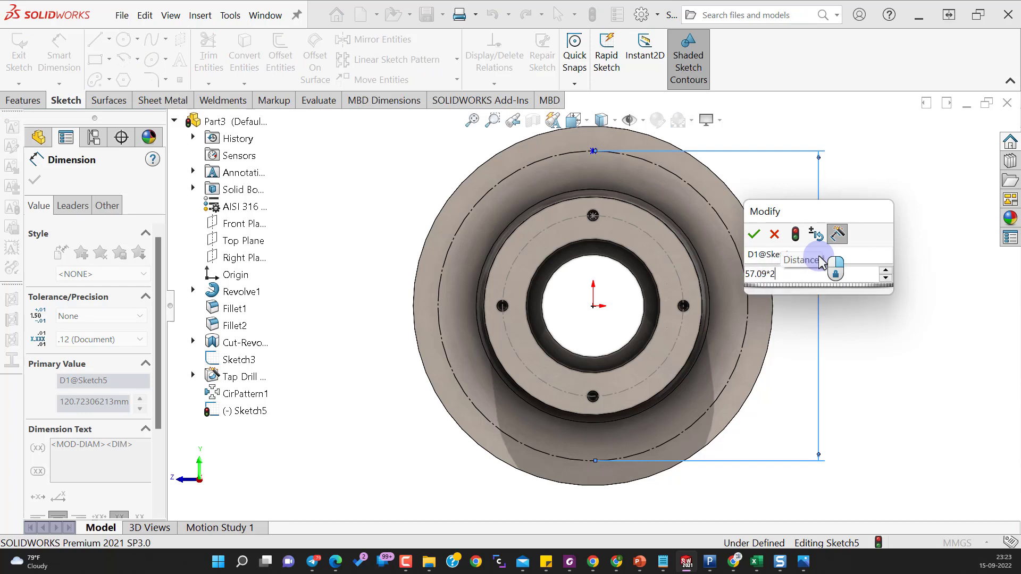
key("Return")
key("Escape")
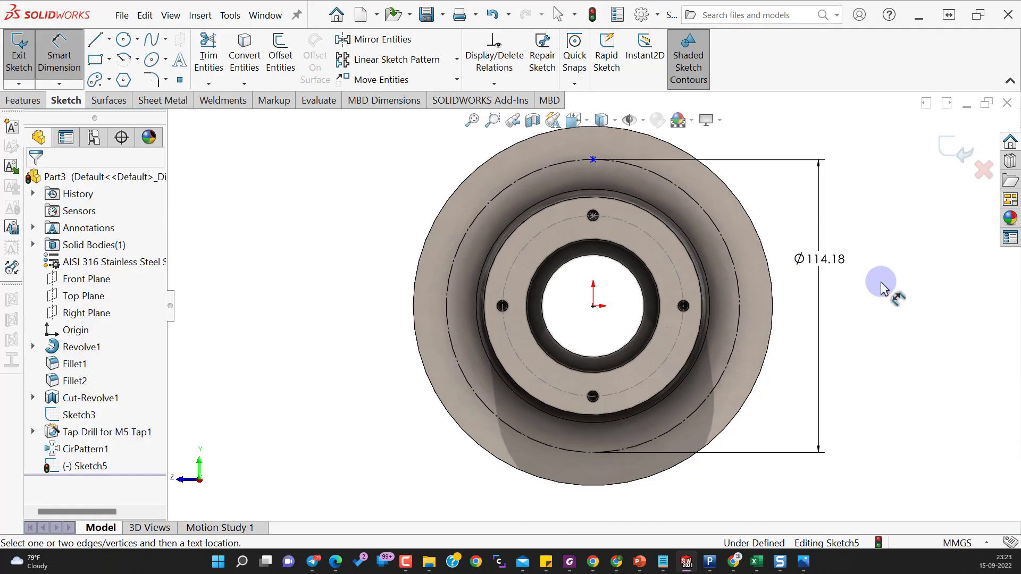
key("Escape")
Add a vertical relation between the flange sketch point and the circle's centre, and finish the sketch
left_click(593, 159)
left_click(593, 306, "ctrl")
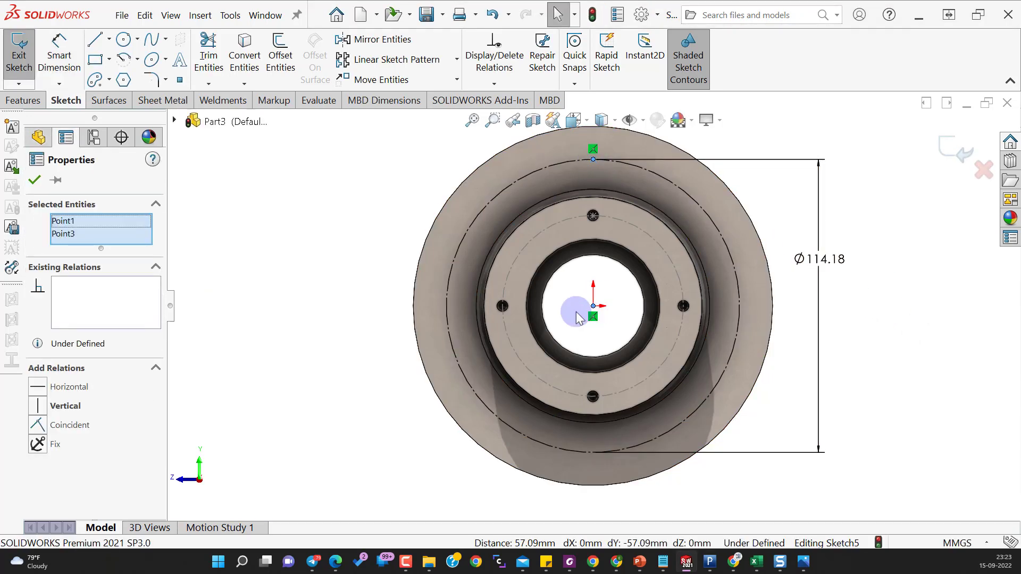
left_click(47, 407)
key("Escape")
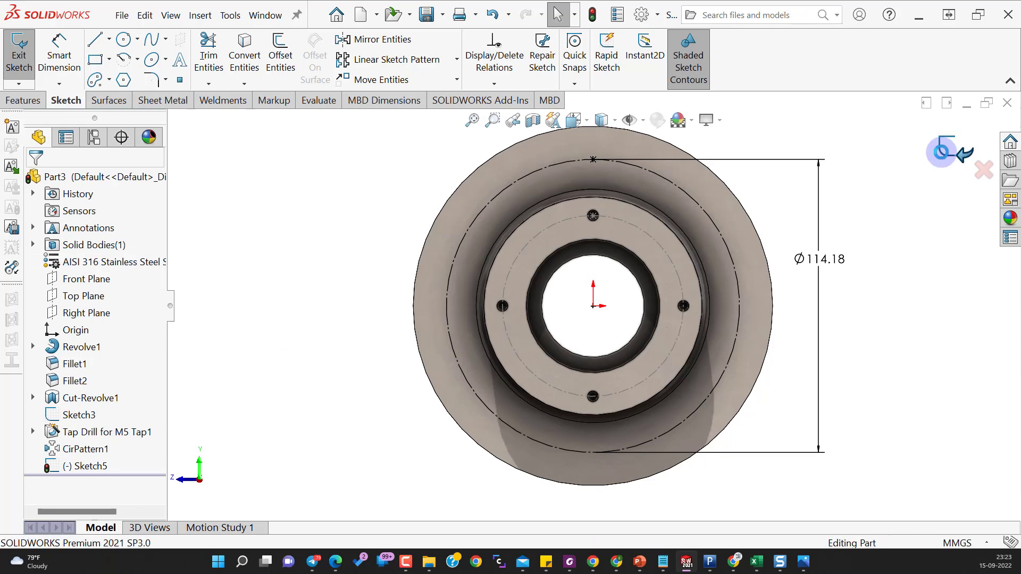
left_click(954, 151)
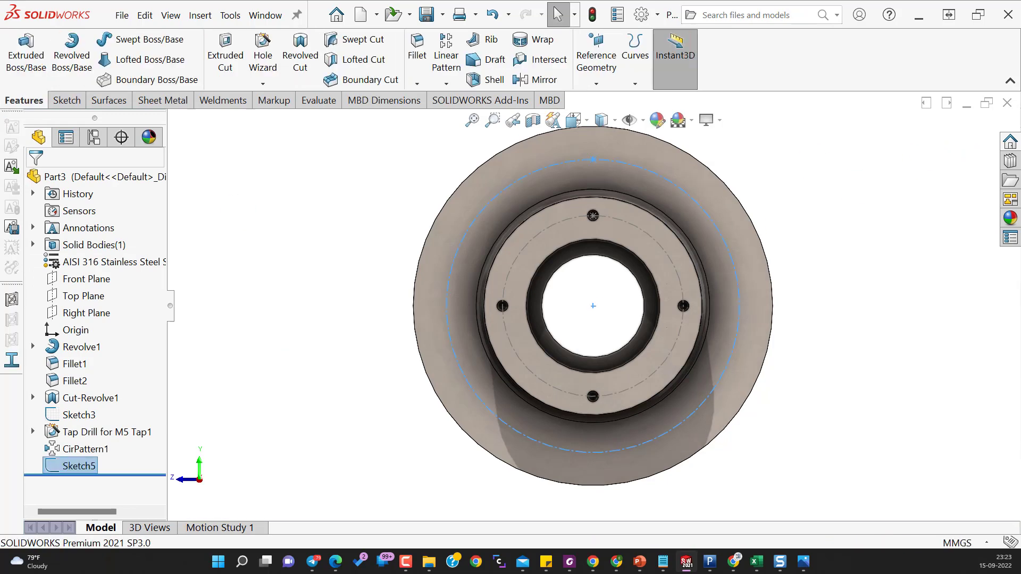
Reopen the flange's pitch-circle sketch and draw a circle about 12.3 mm in diameter centred on its sketch point
left_click(77, 466)
left_click(93, 426)
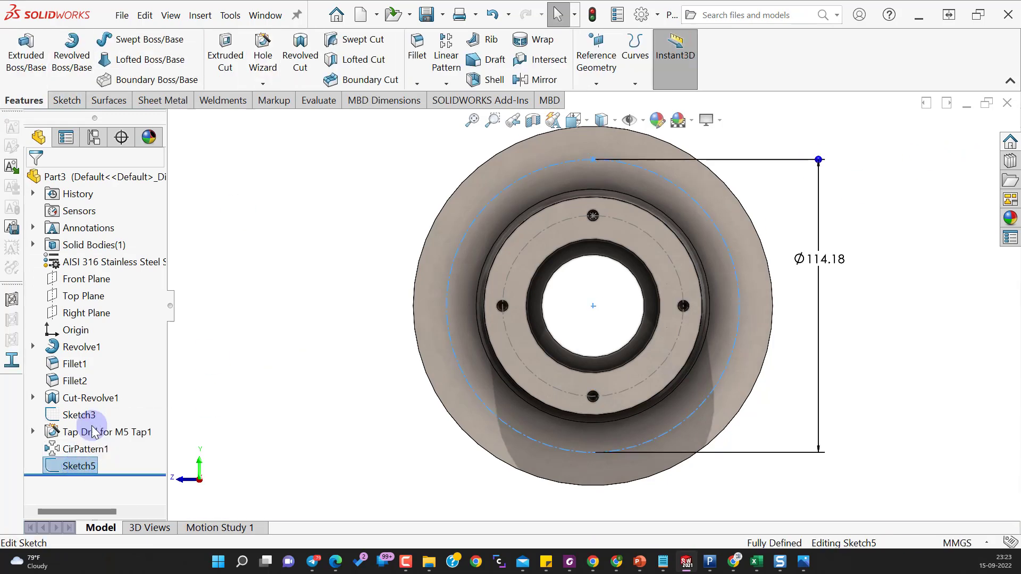
left_click(124, 40)
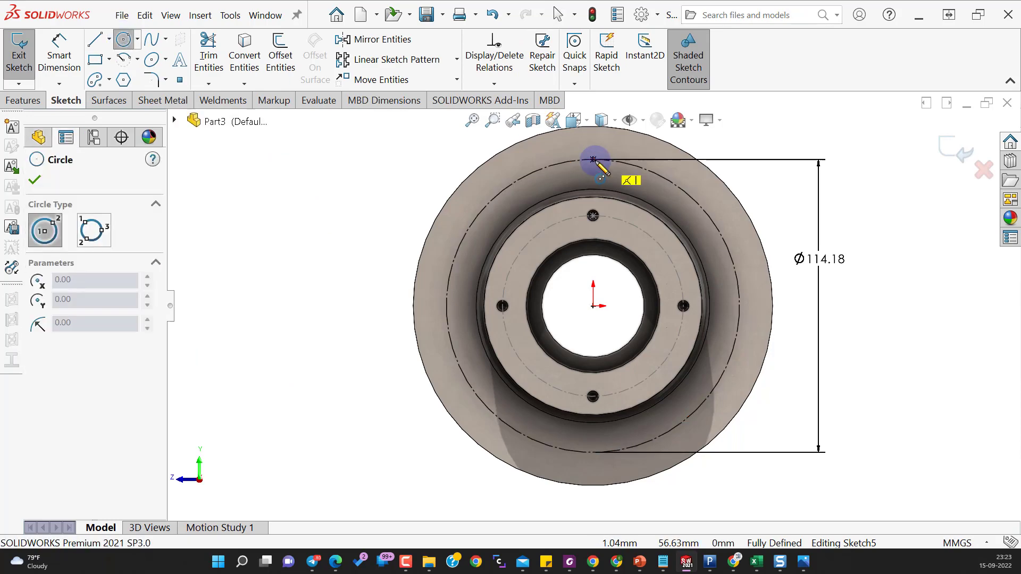
left_click(593, 160)
Dimension the small flange circle with a diameter of 6.25*2 (12.5 mm)
right_click_drag(891, 254, 882, 106)
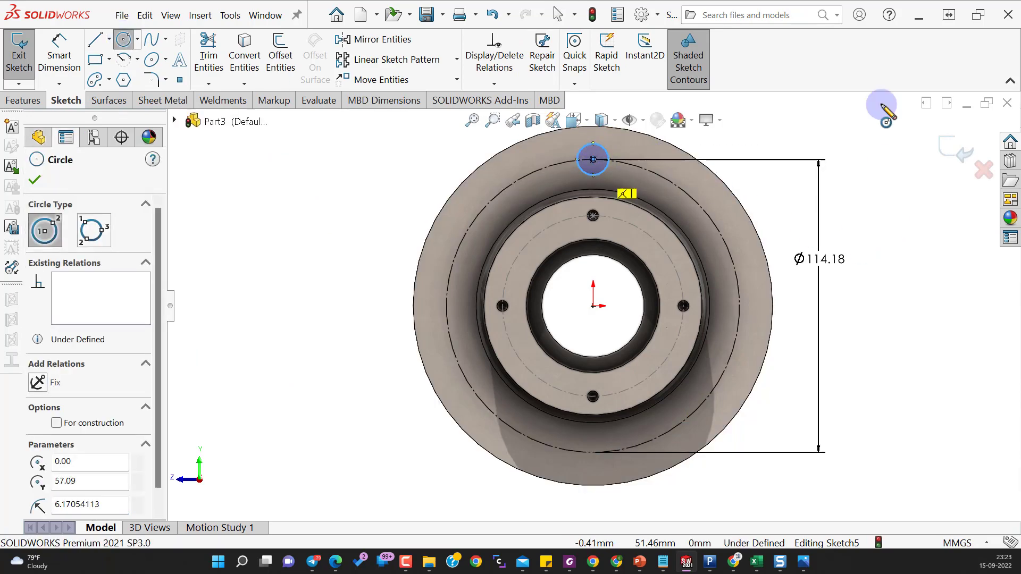
left_click(589, 163)
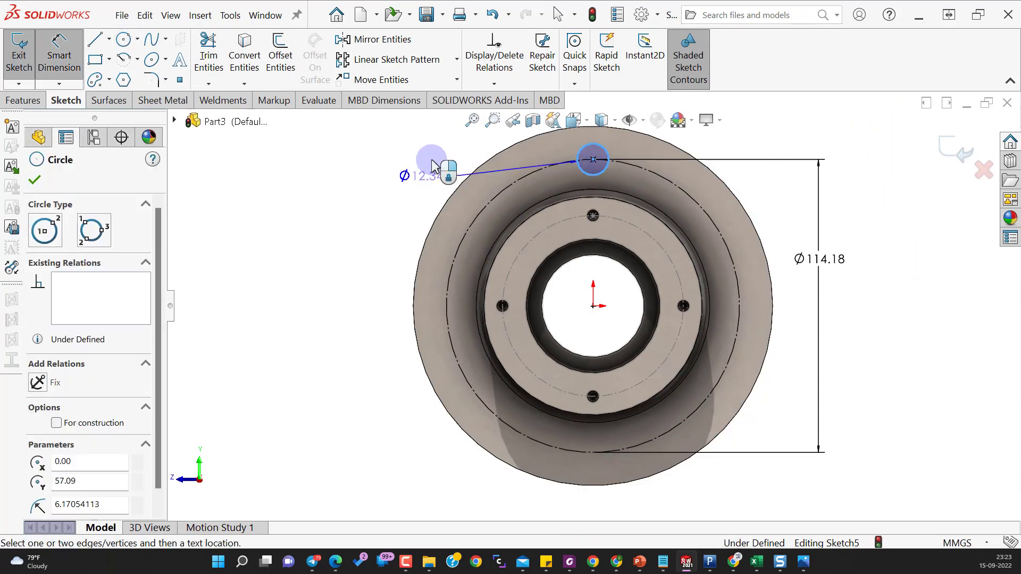
left_click(434, 166)
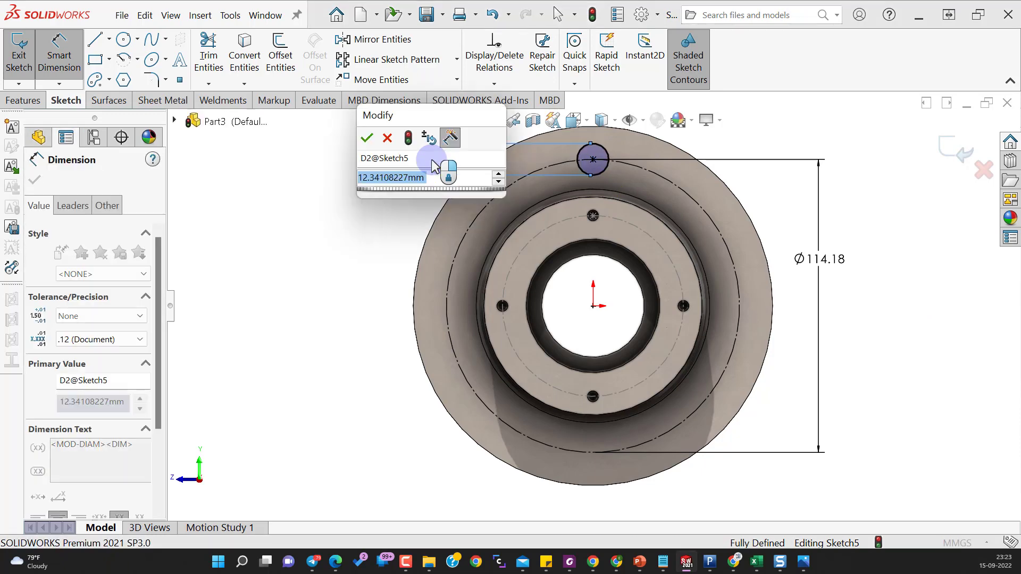
type("6.25")
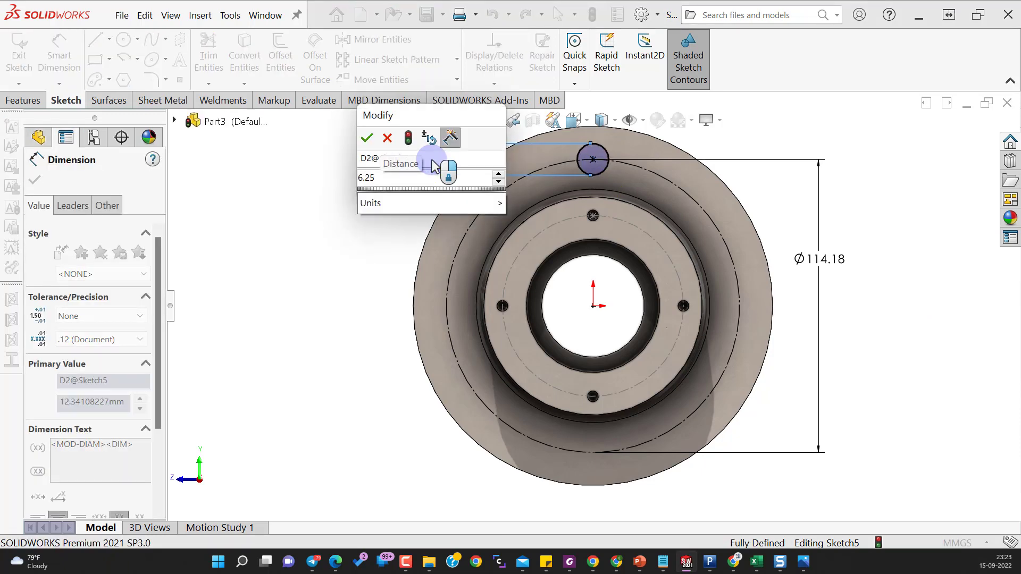
type("*2")
key("Return")
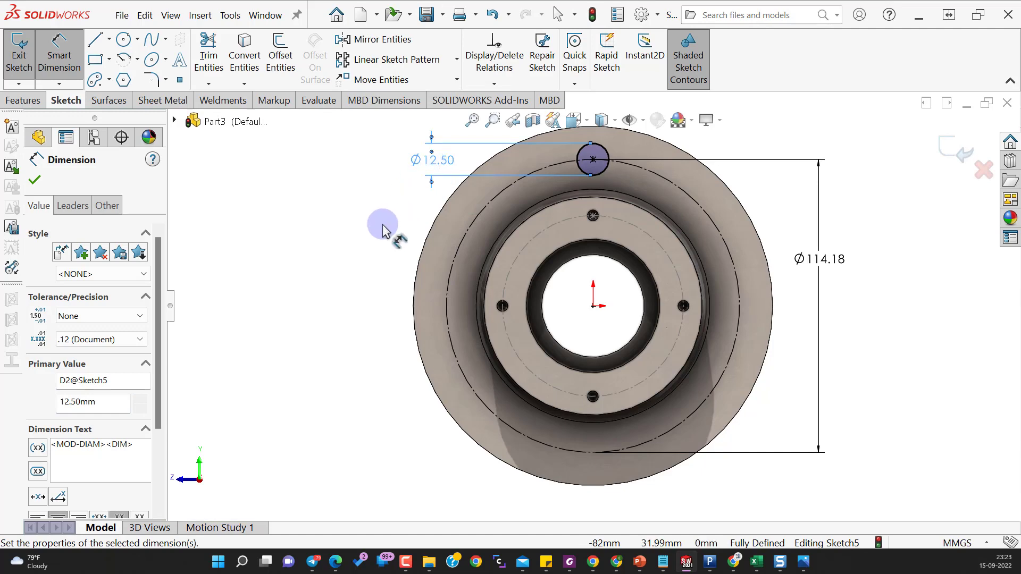
left_click(385, 230)
Cut the 12.5 mm circle through the flange with an Extruded Cut using the Up To Next end condition
left_click(49, 99)
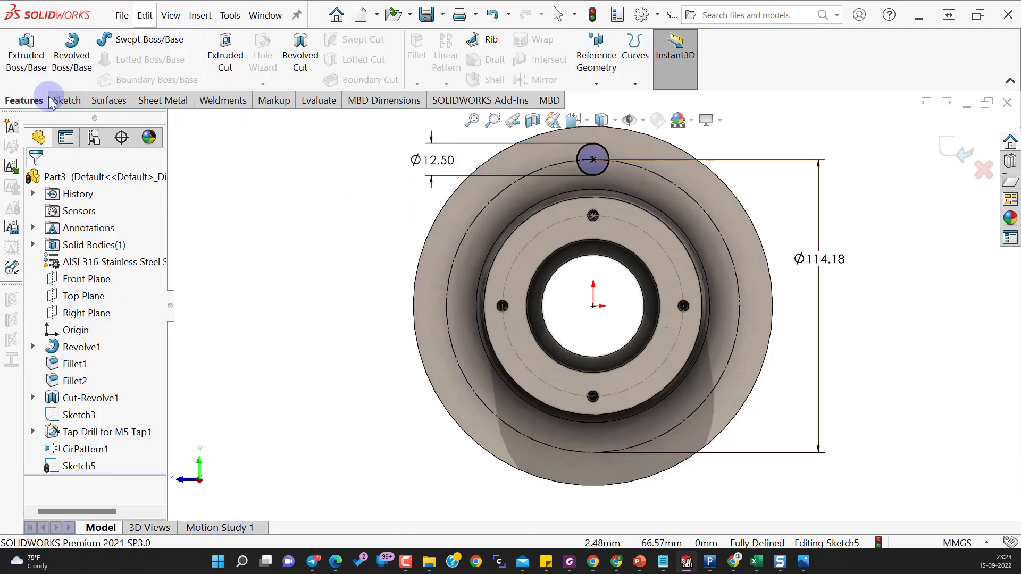
left_click(221, 60)
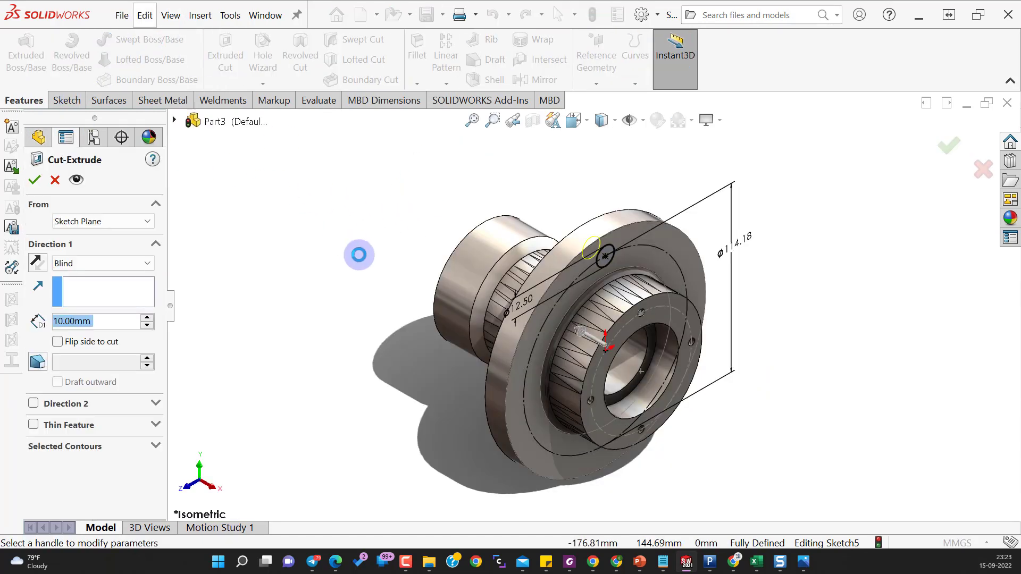
left_click(109, 264)
key("Down")
key("Down")
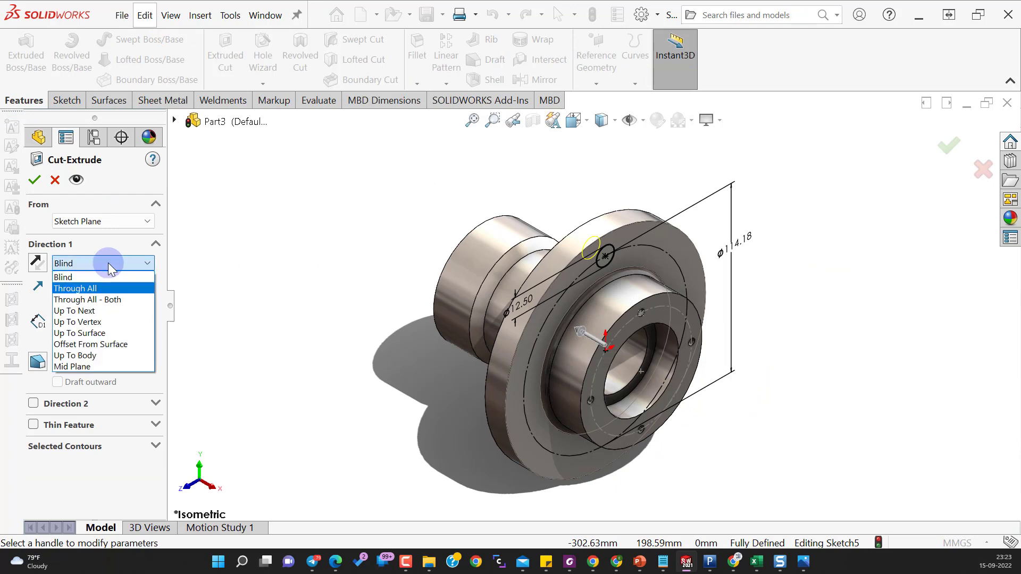
left_click(90, 311)
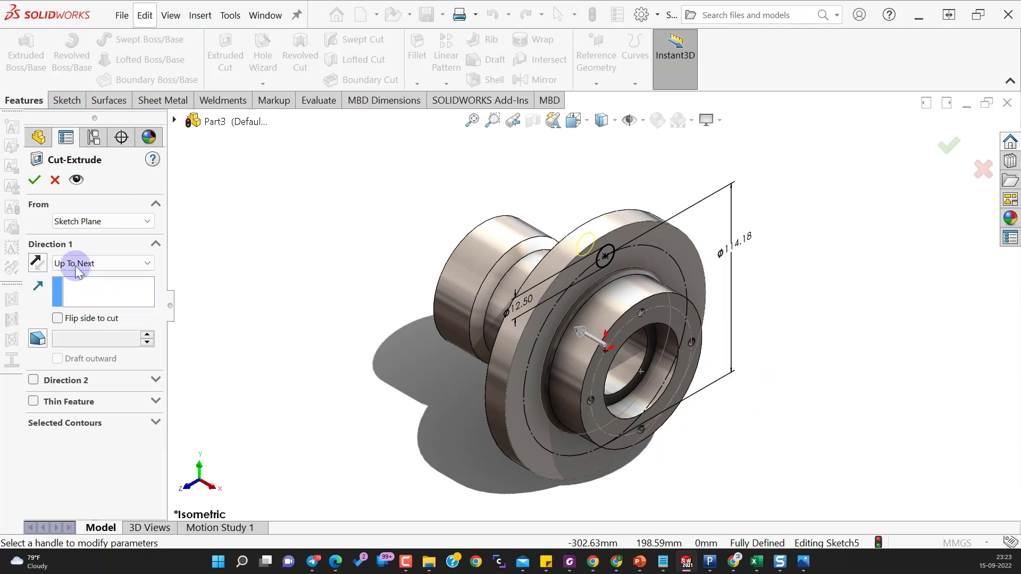
left_click(34, 181)
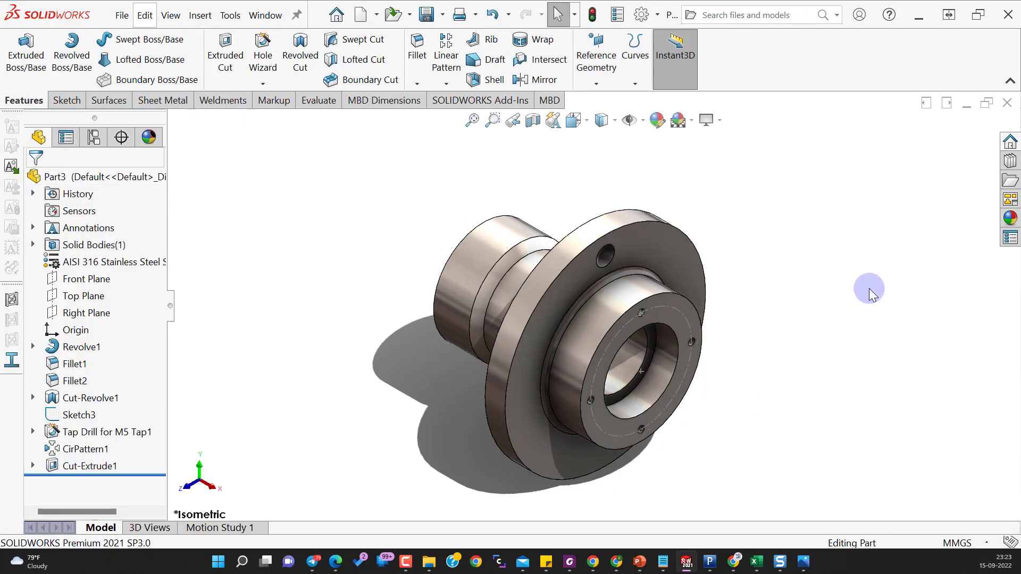
Circular-pattern the flange hole about the cylindrical hub face with 6 equally spaced instances over 360 degrees
left_click(89, 466)
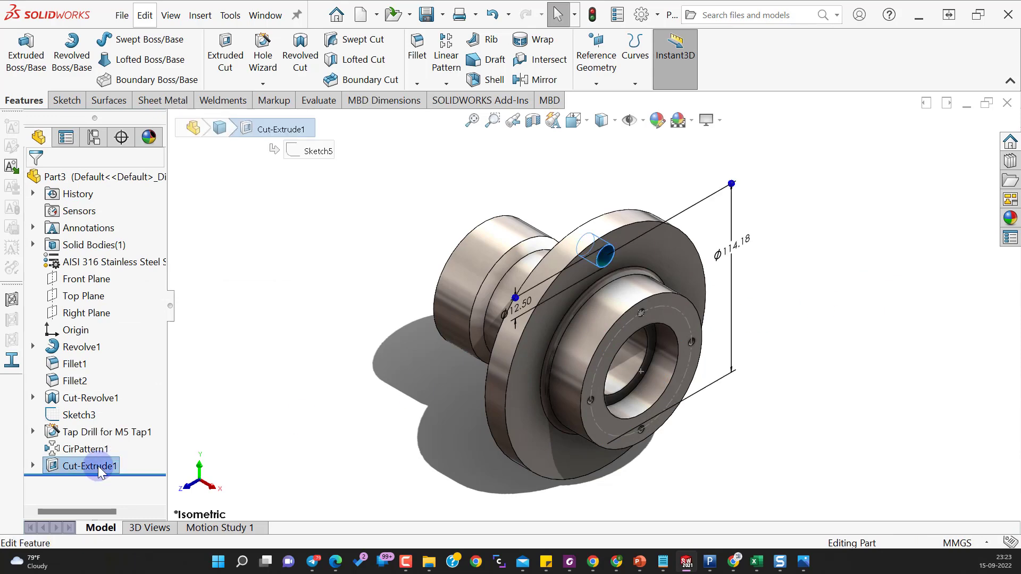
left_click(446, 84)
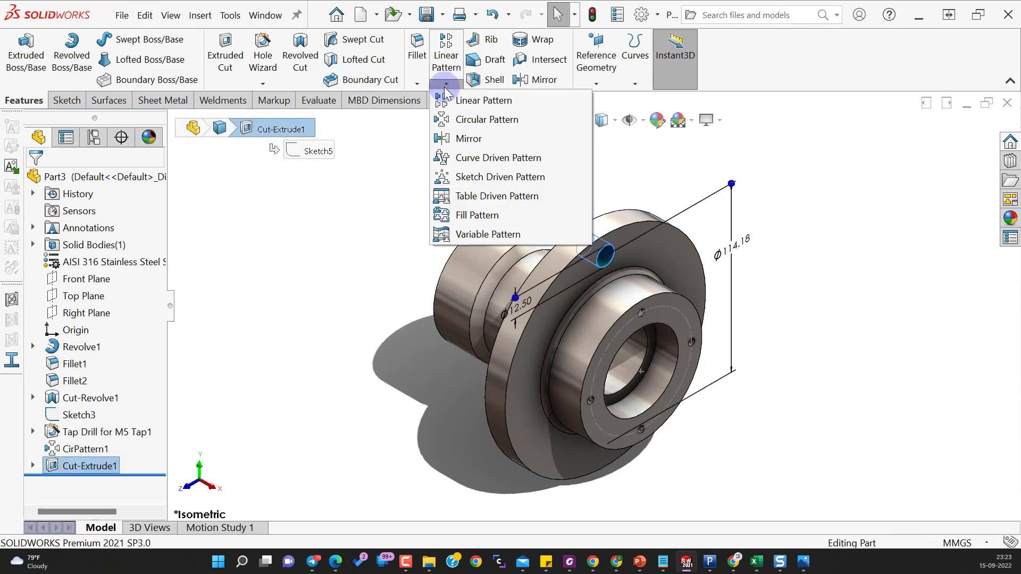
left_click(460, 119)
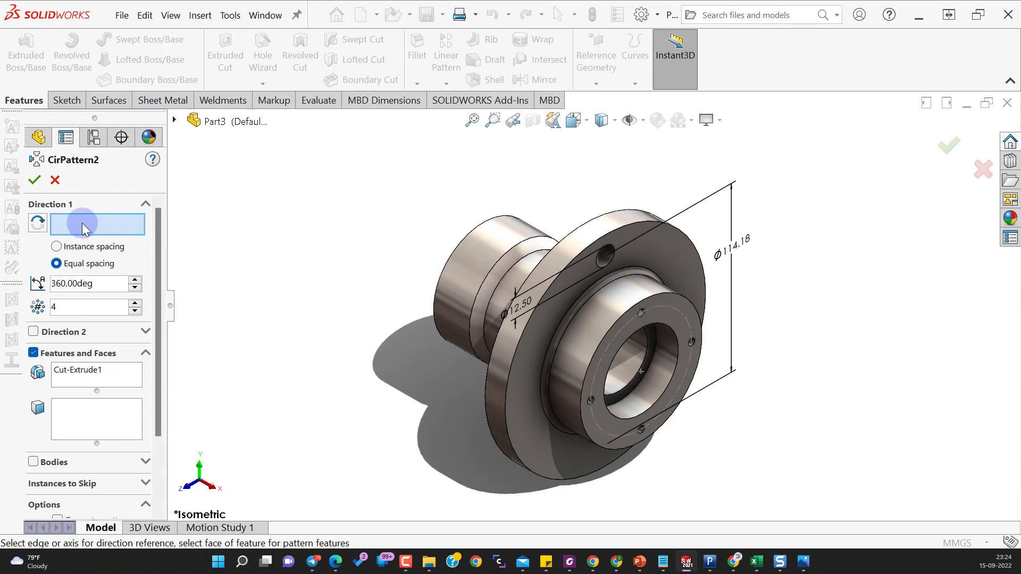
left_click(591, 325)
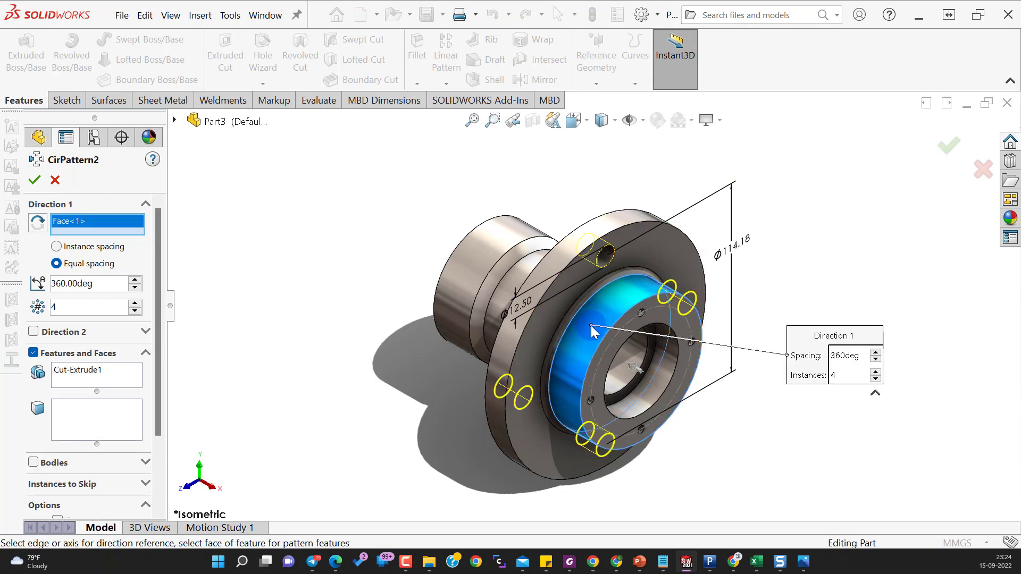
left_click(135, 304)
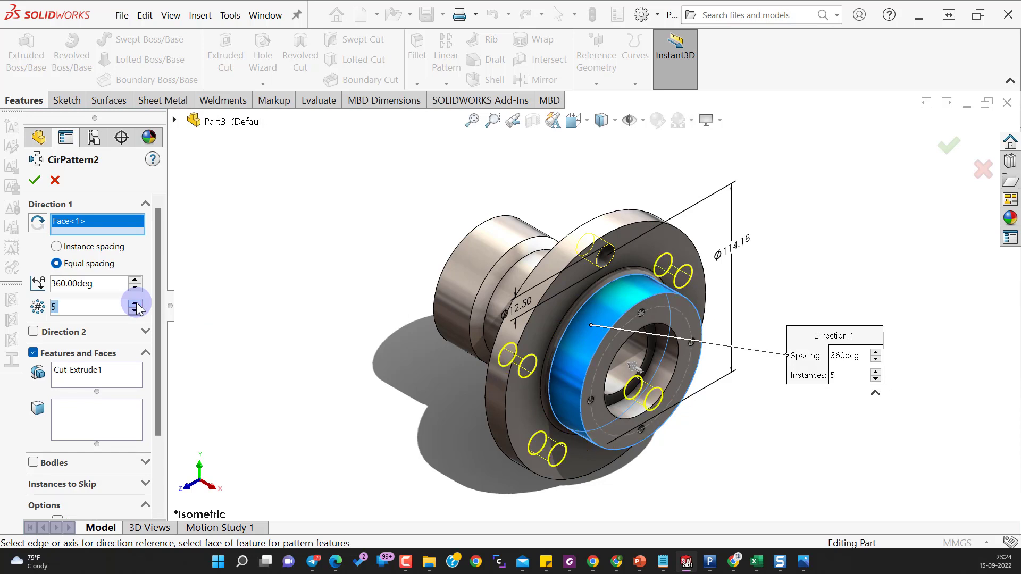
left_click(136, 304)
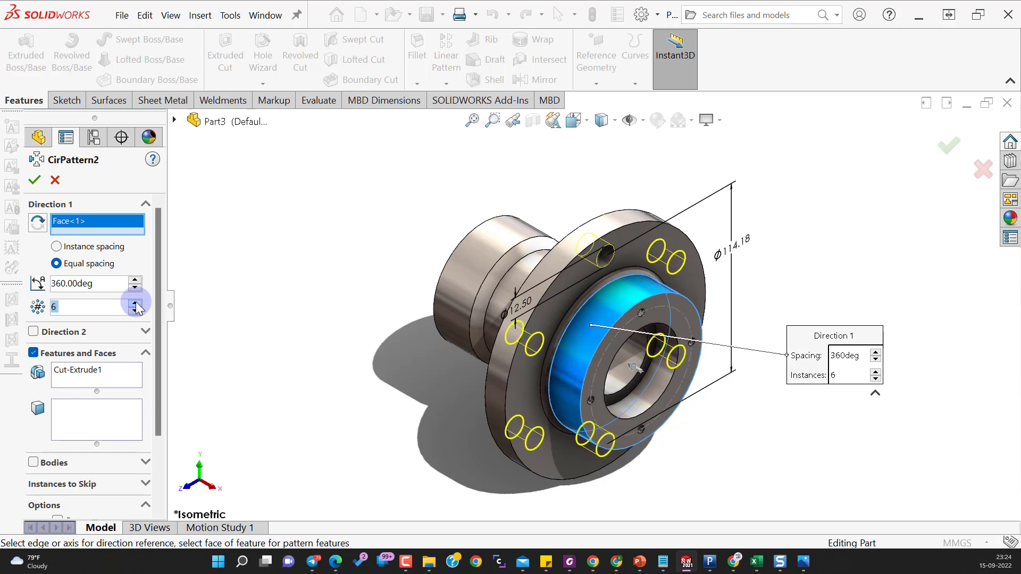
left_click(34, 182)
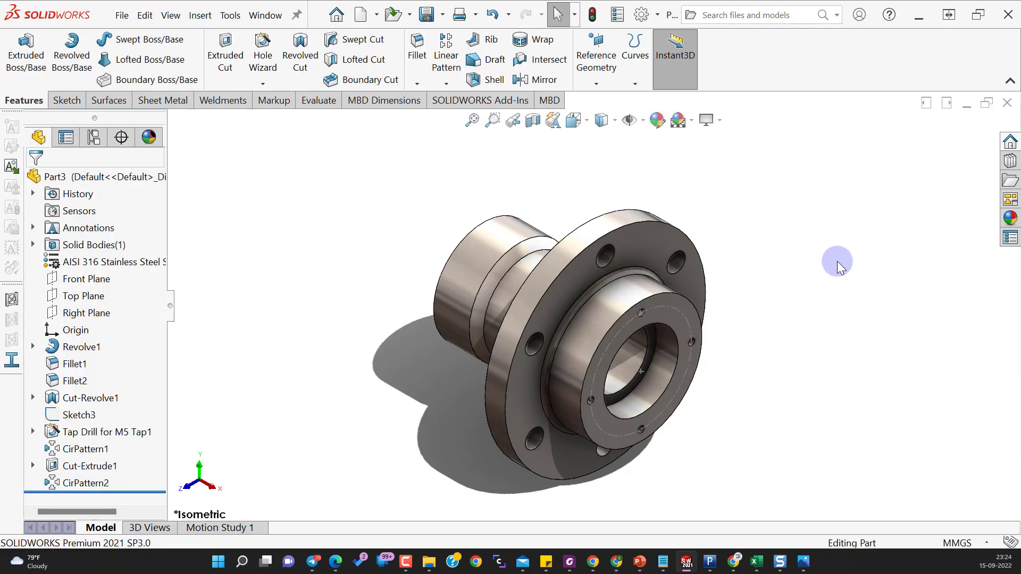
Start saving the part and create a folder named GD&T-003 under Desktop > Design Hub > GD & T, opening it as the location
middle_click_drag(888, 441, 829, 416, "ctrl")
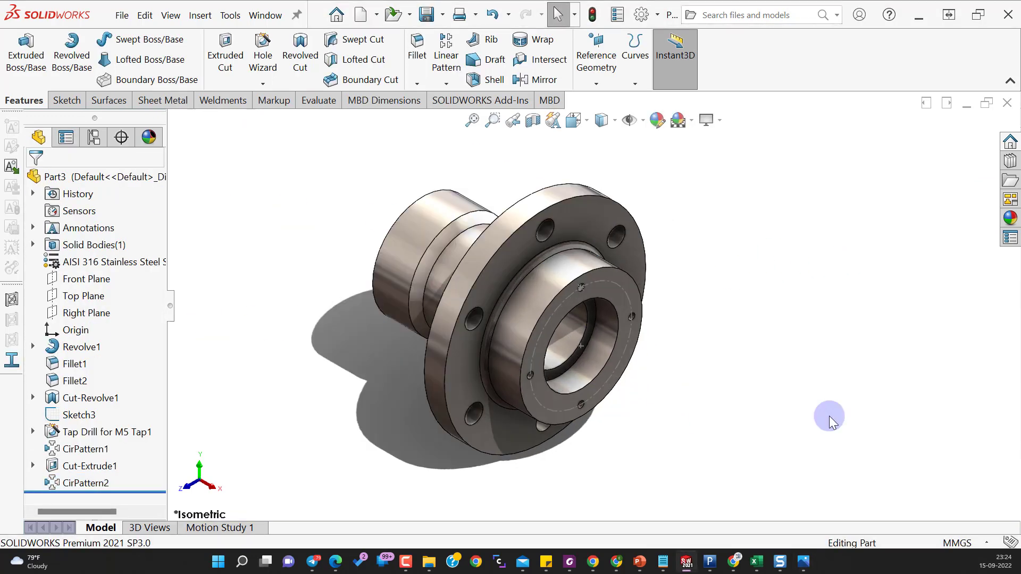
key("ctrl+s")
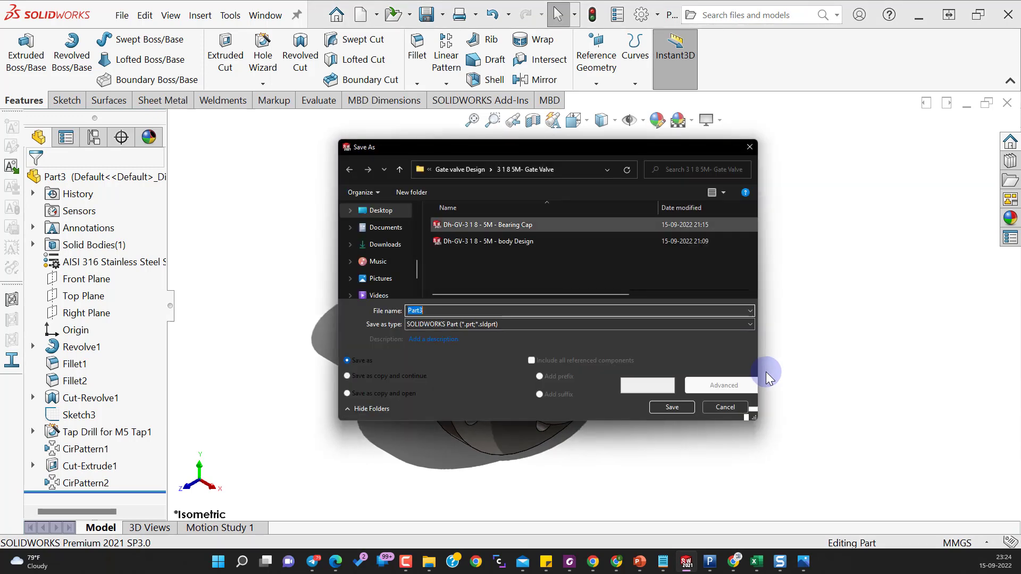
left_click(395, 213)
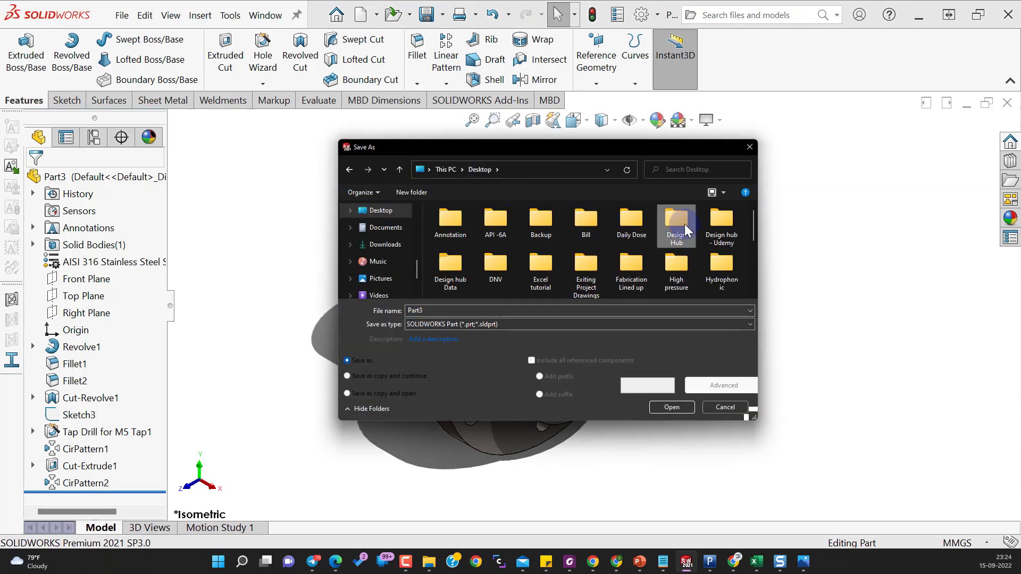
double_click(677, 216)
scroll(503, 255, "down", 1)
scroll(503, 255, "down", 2)
double_click(439, 214)
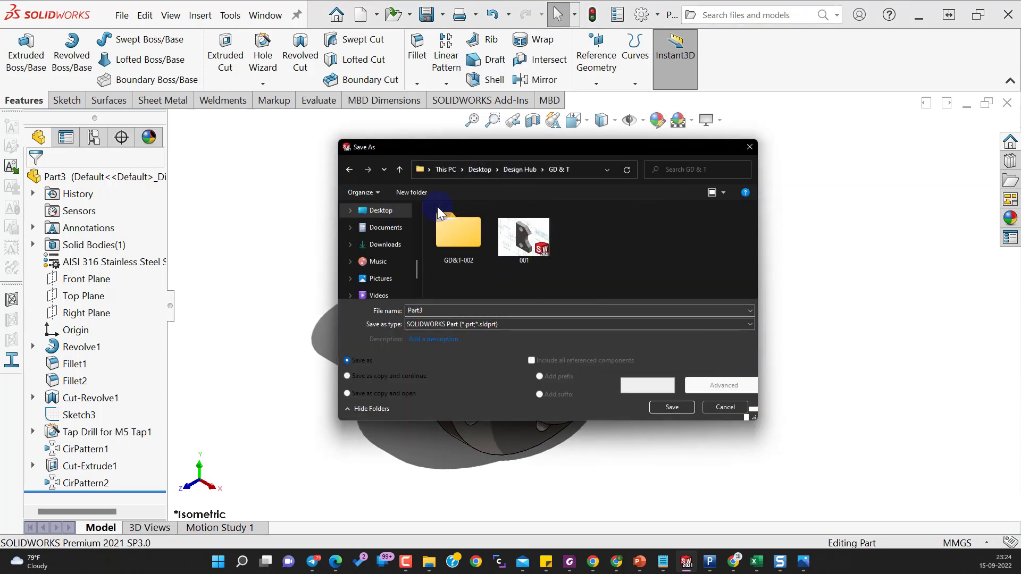
left_click(413, 195)
type("GD&T-003")
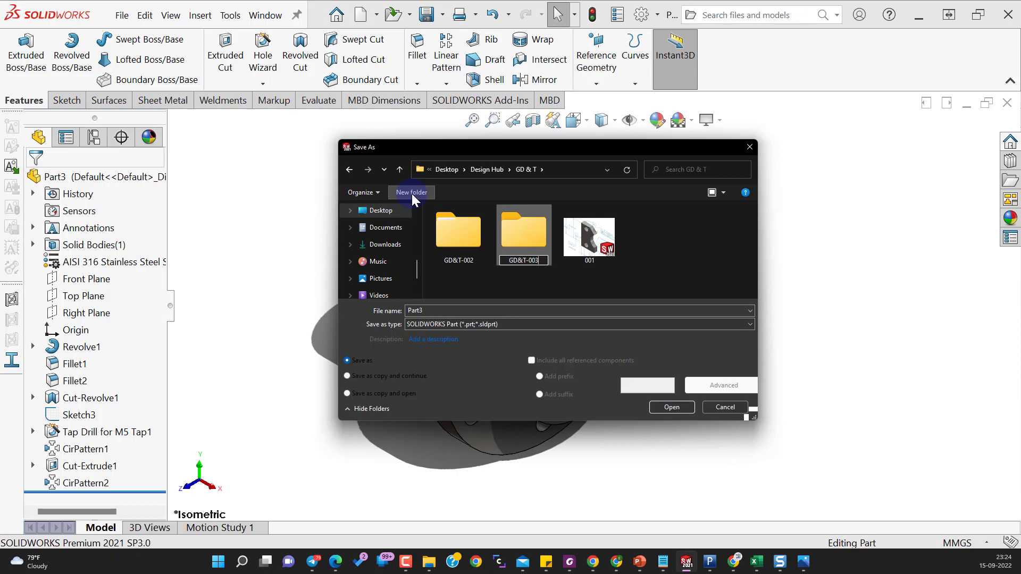
key("Return")
key("Return")
Save the part as GD&T-003 in the new folder
double_click(460, 311)
type("GD&T-003")
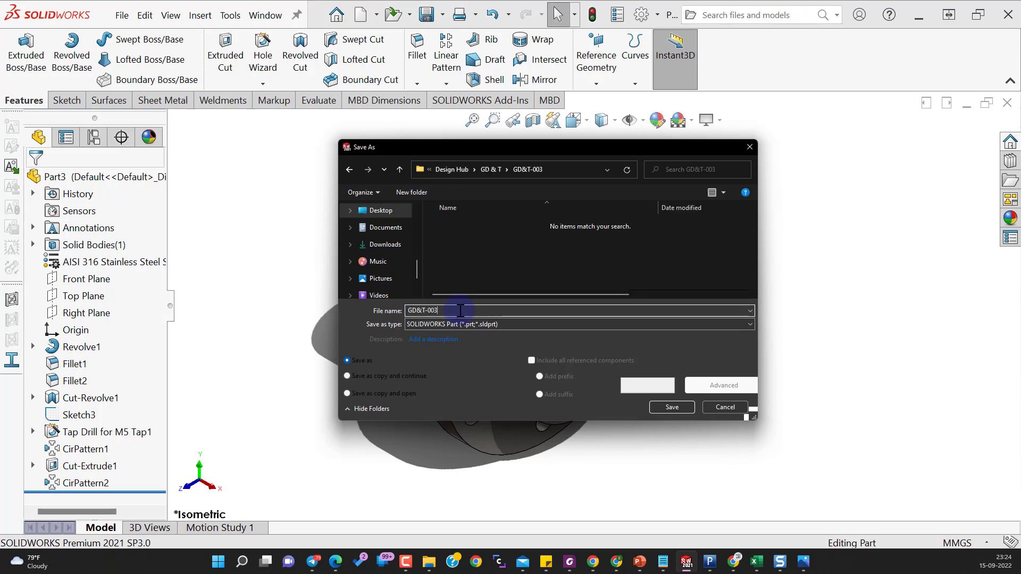
key("Return")
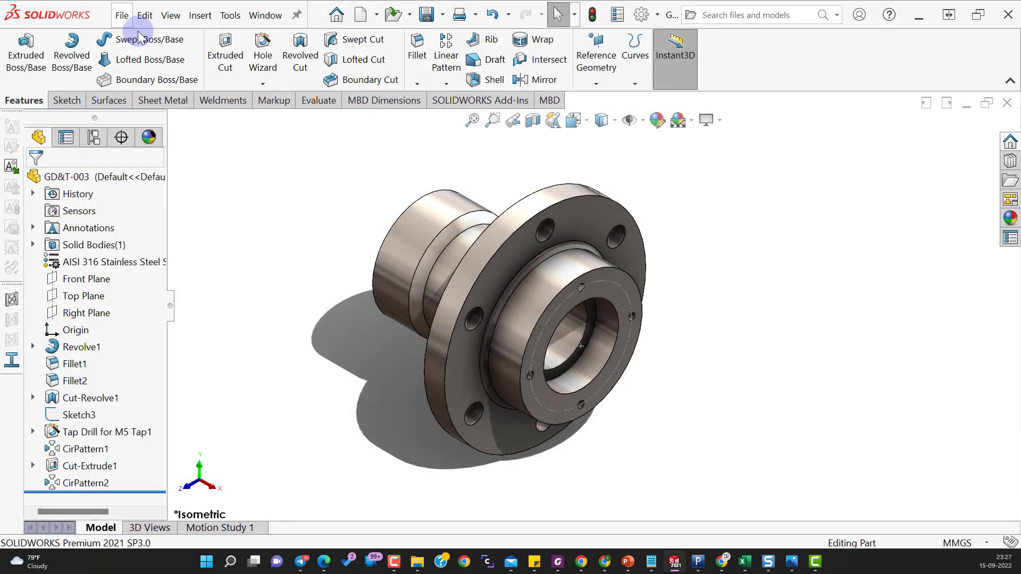
Create an A3 (ANSI) Landscape drawing from the part and place only its Right view in the sheet's upper-left area
left_click(128, 18)
left_click(157, 146)
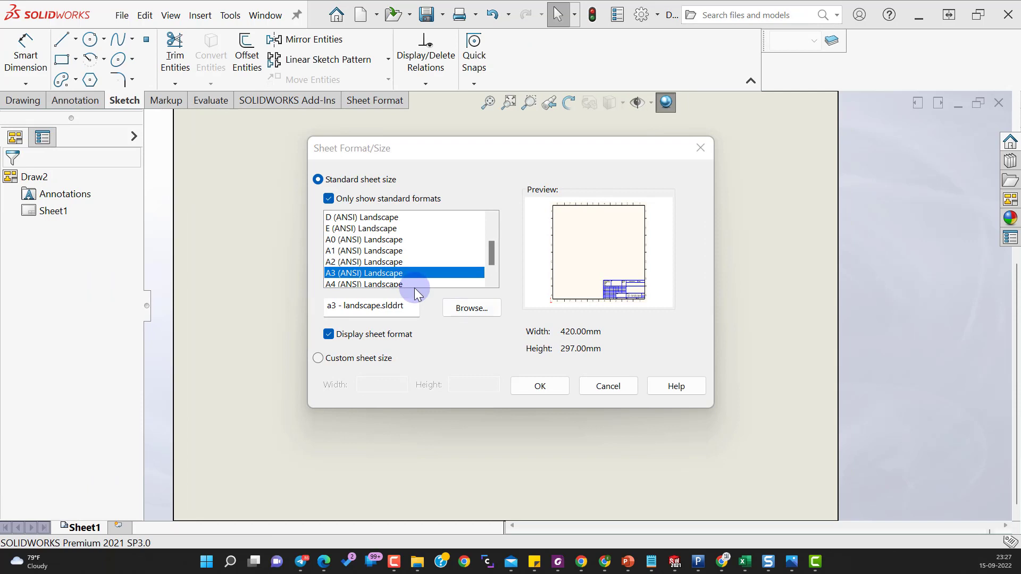
left_click(537, 383)
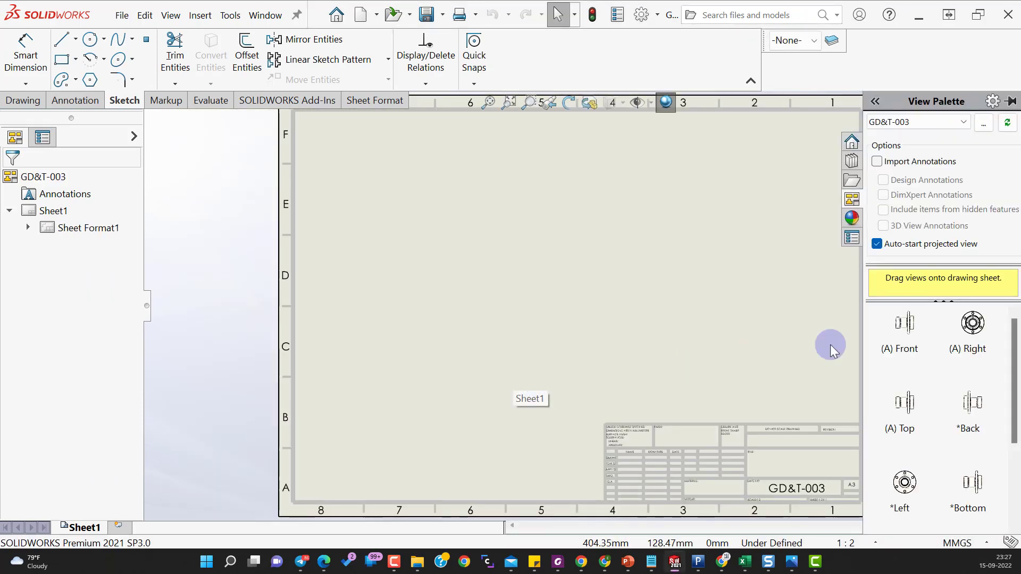
left_click_drag(978, 328, 405, 240)
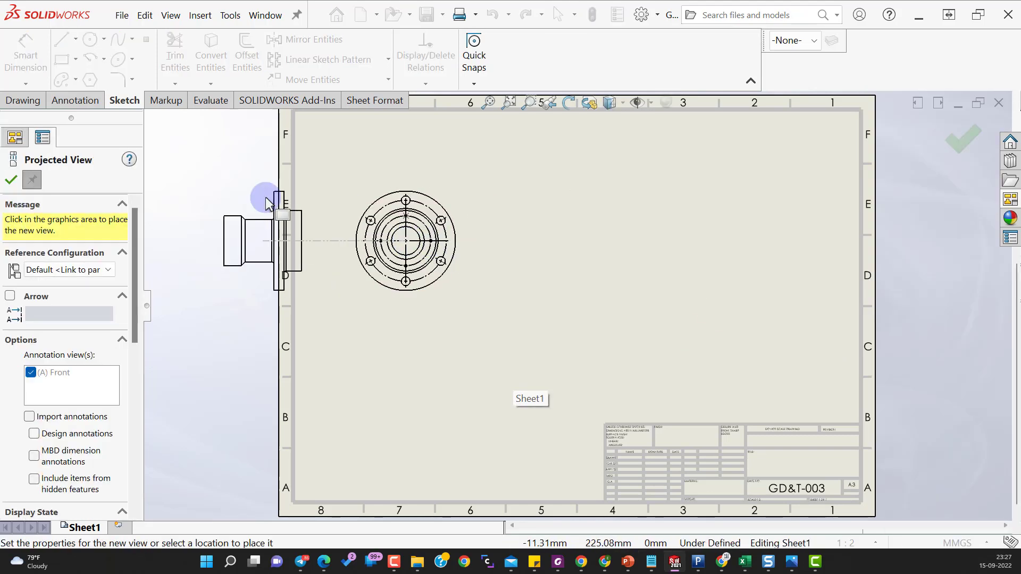
key("Escape")
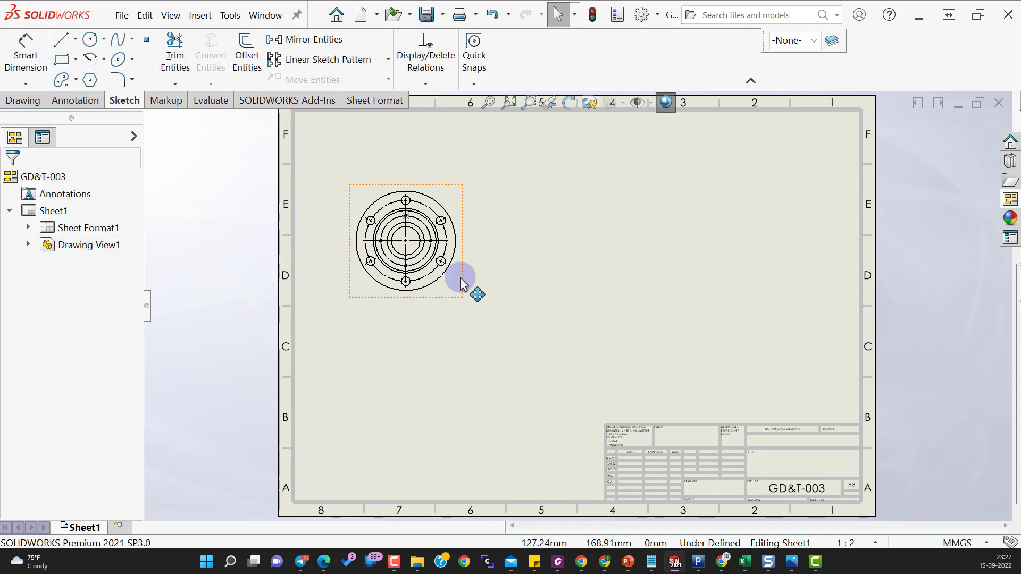
Set the placed view's custom scale to 1:1 and shift it slightly to fit within the sheet border
left_click(461, 281)
left_click_drag(136, 326, 138, 480)
left_click(40, 314)
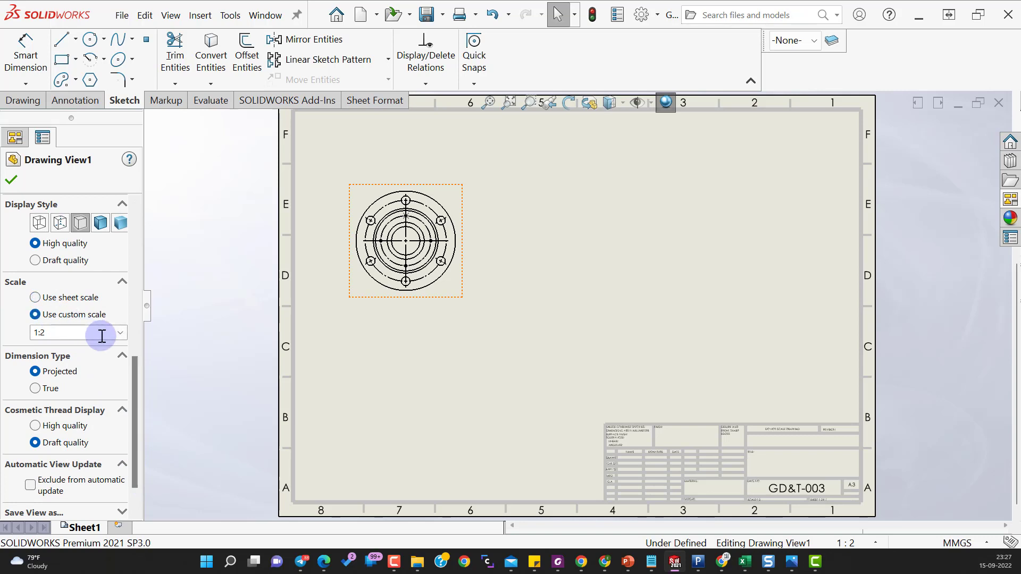
left_click(120, 332)
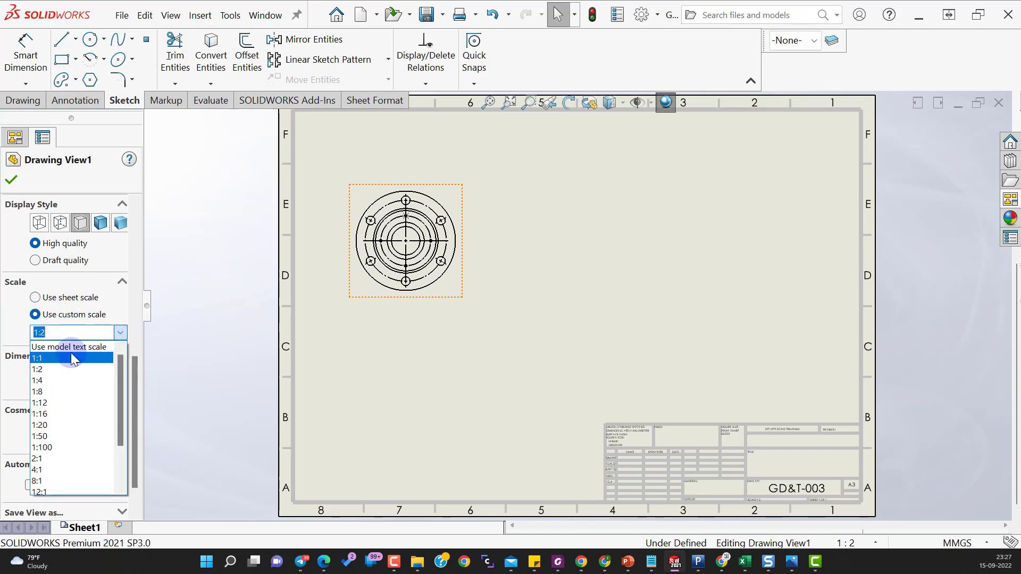
left_click(73, 359)
left_click(558, 353)
left_click_drag(511, 350, 522, 371)
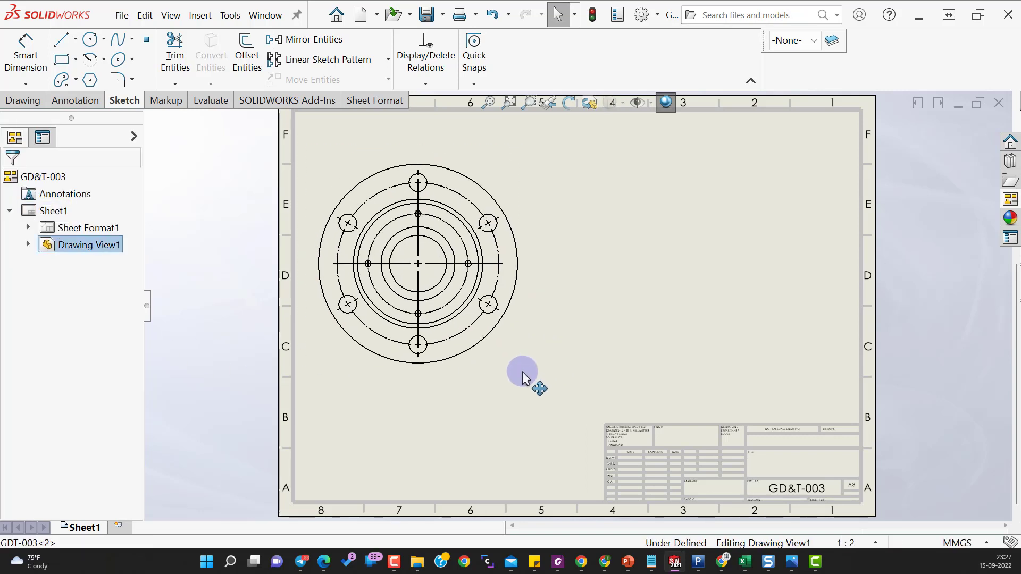
Create vertical section view A-A through the centre of the circular view, flip its cutting direction, and place it beside the parent view
left_click(522, 371)
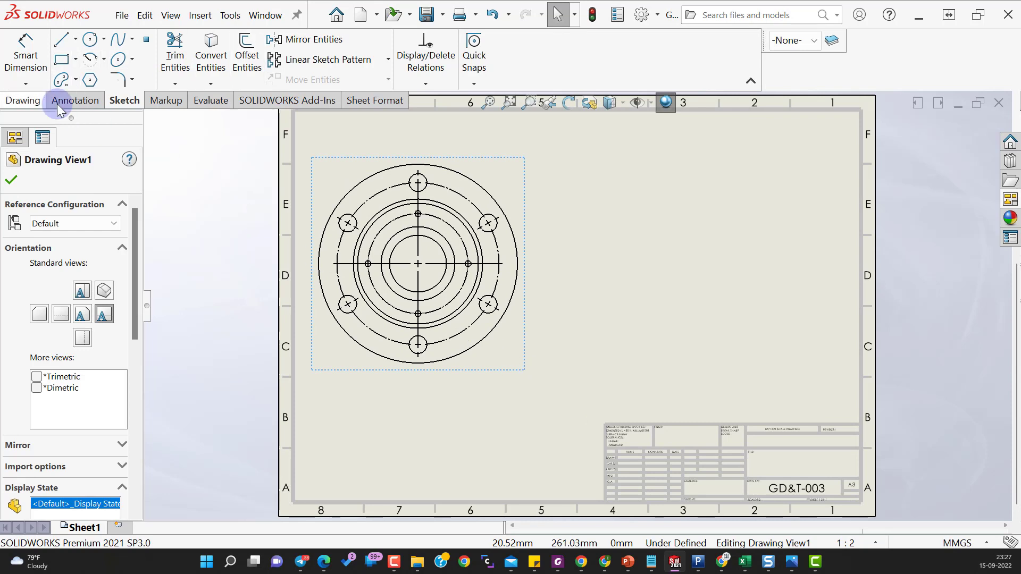
left_click(58, 106)
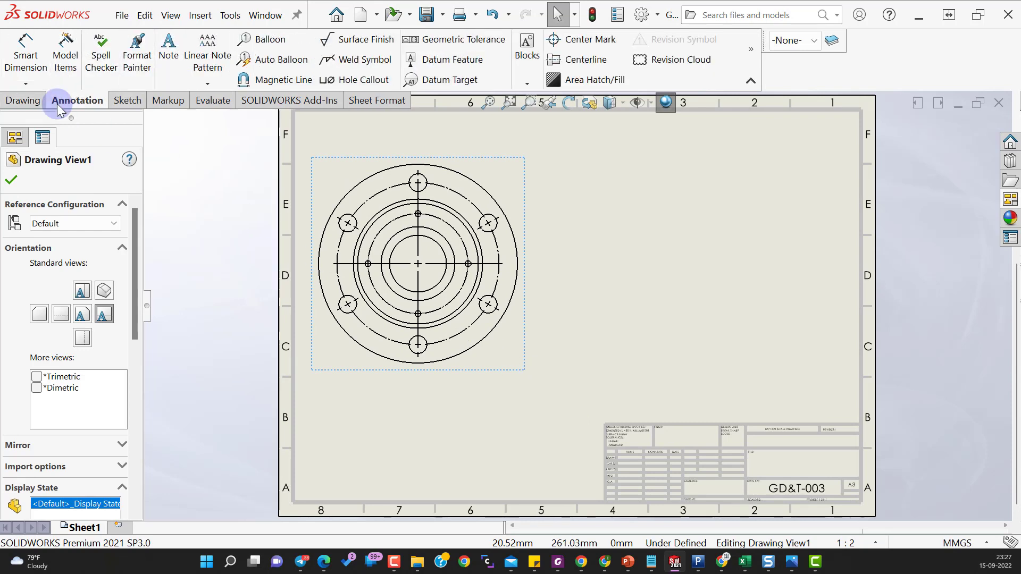
left_click(22, 99)
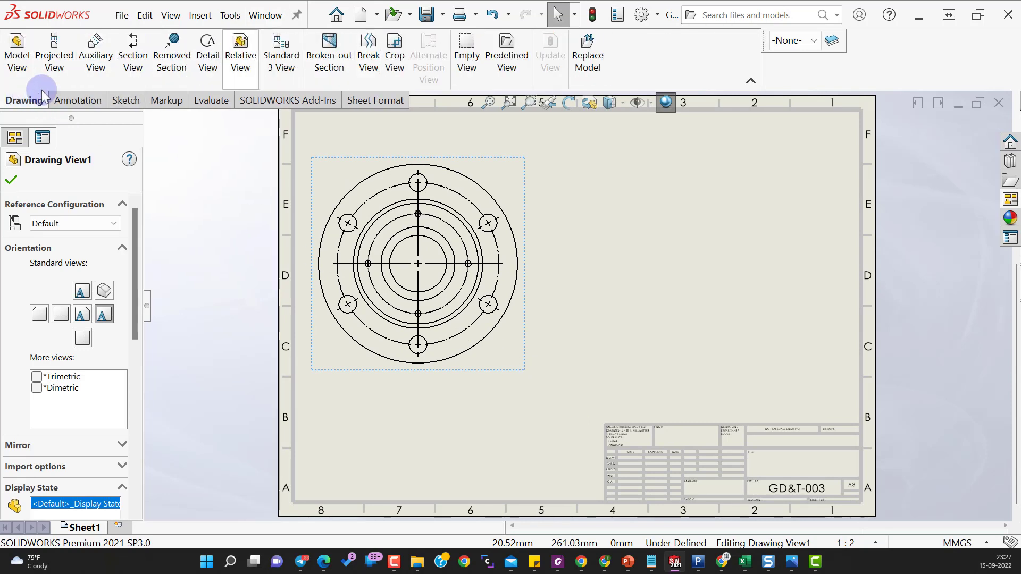
left_click(132, 53)
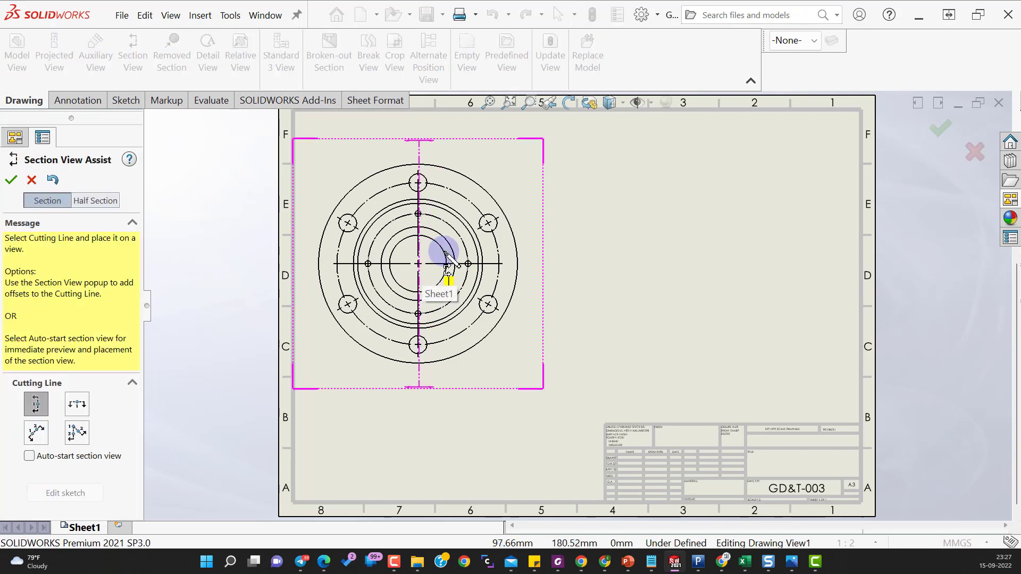
left_click(418, 264)
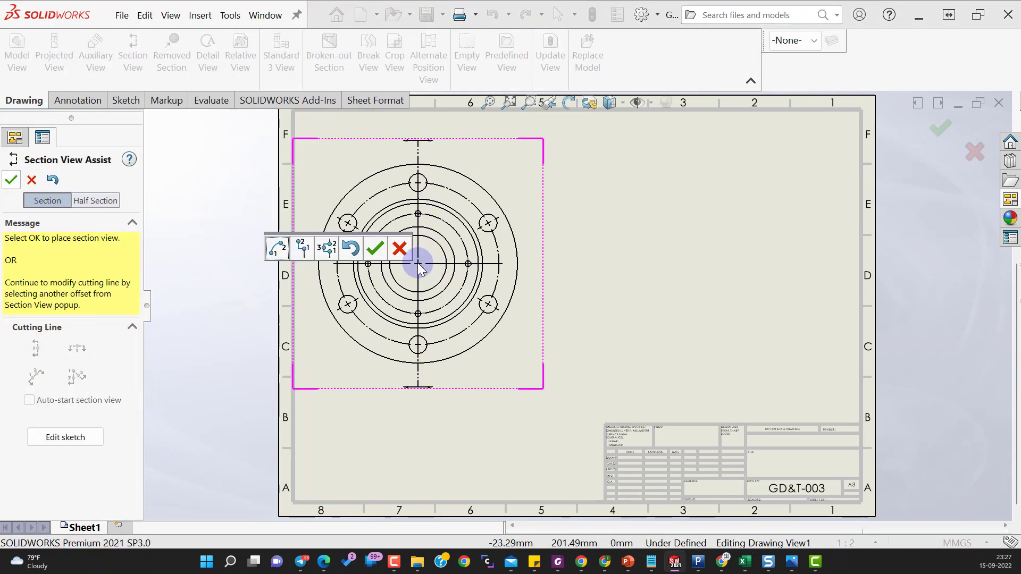
left_click(375, 248)
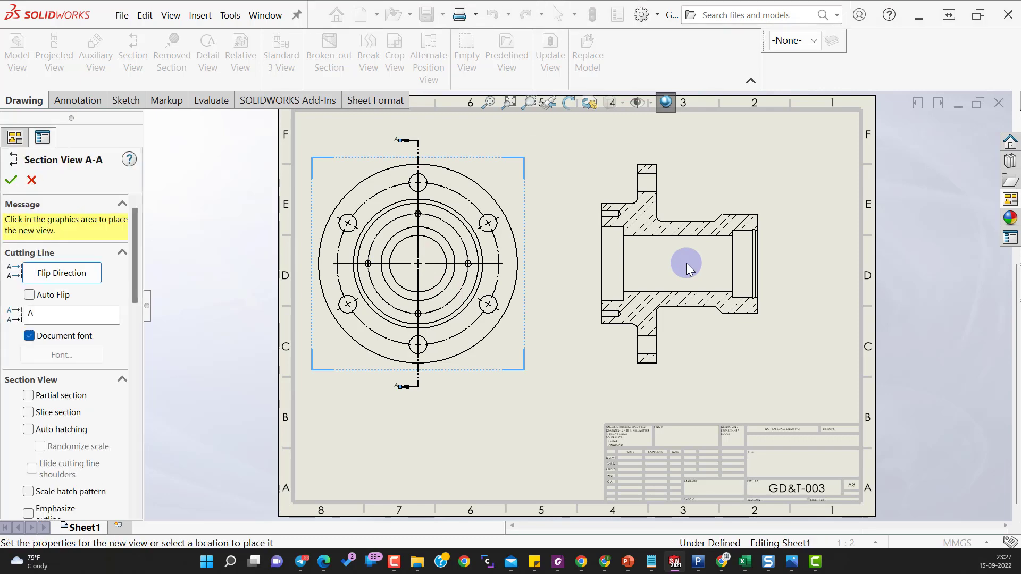
key("f")
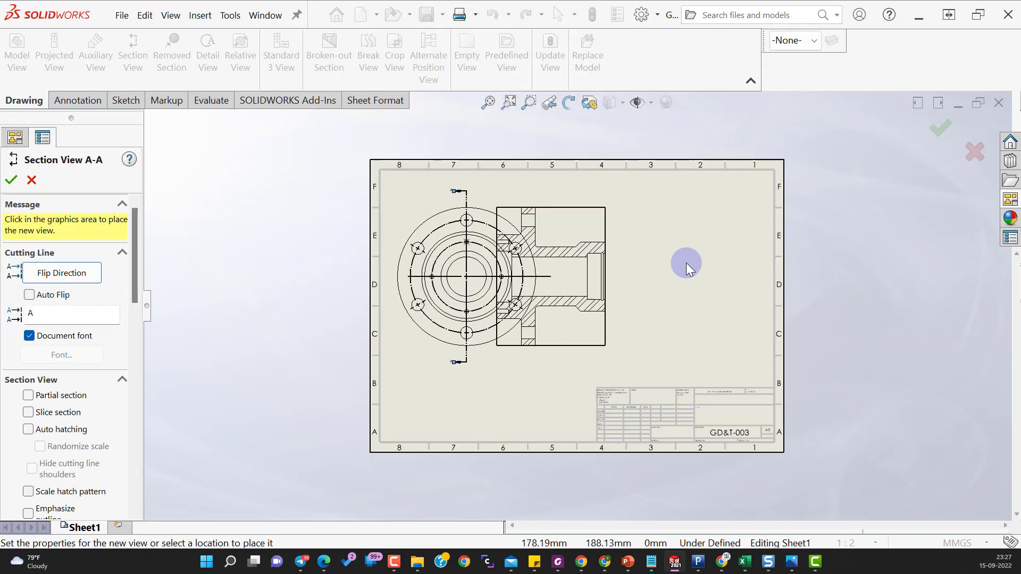
left_click(63, 274)
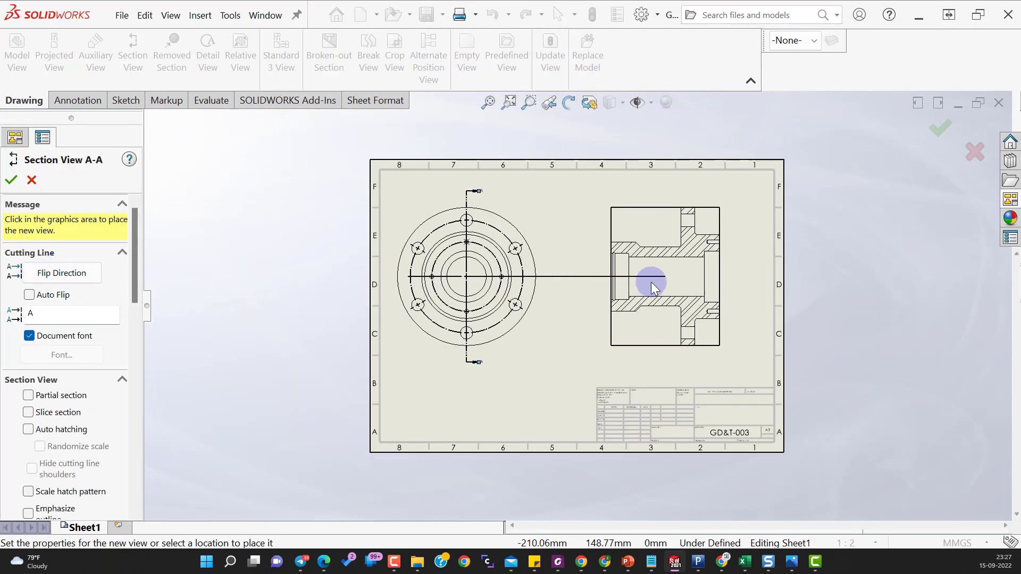
left_click(658, 324)
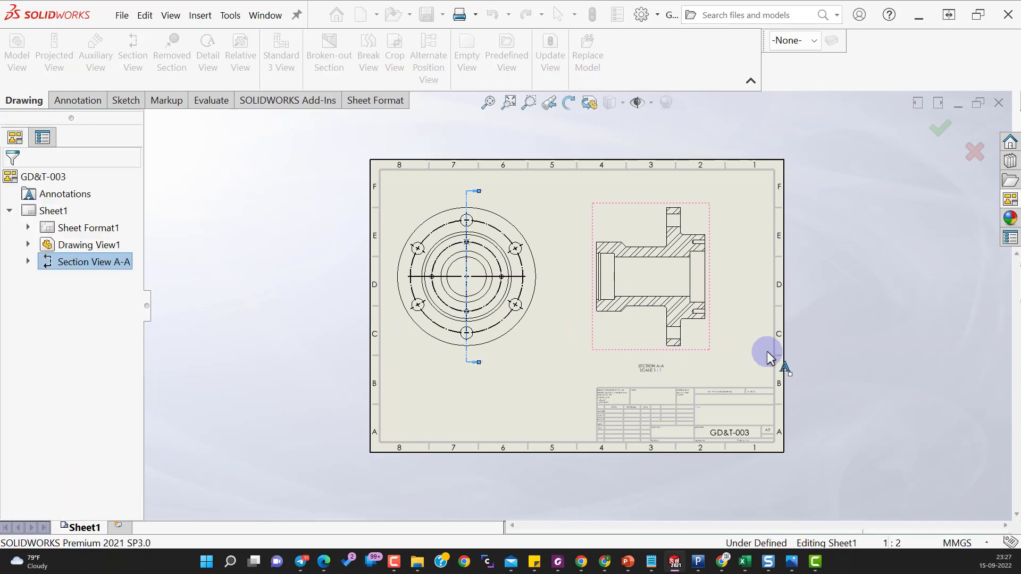
Create a new drawing layer with red colour and name it Refrence
scroll(766, 351, "down", 2)
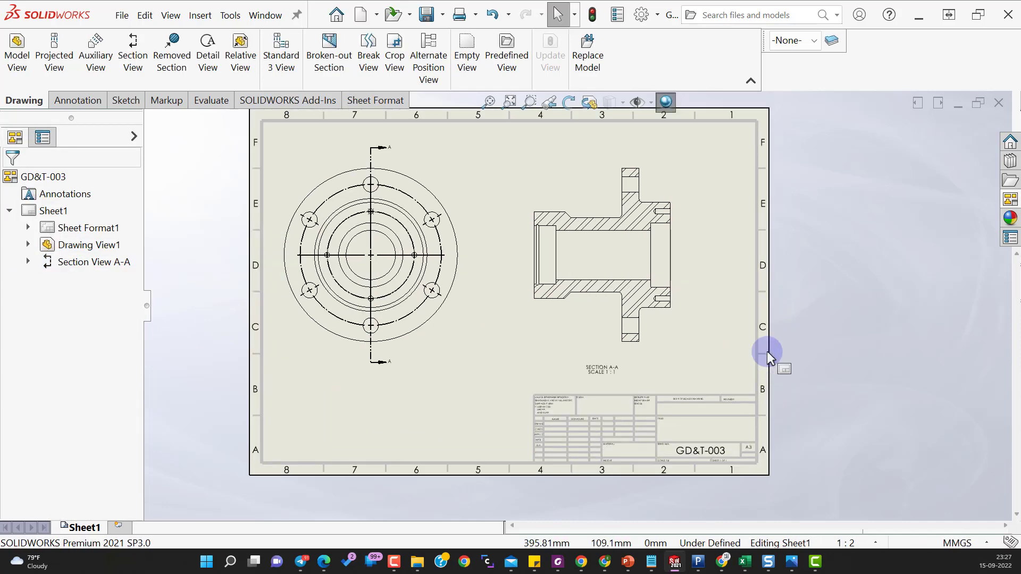
left_click(830, 41)
left_click(642, 297)
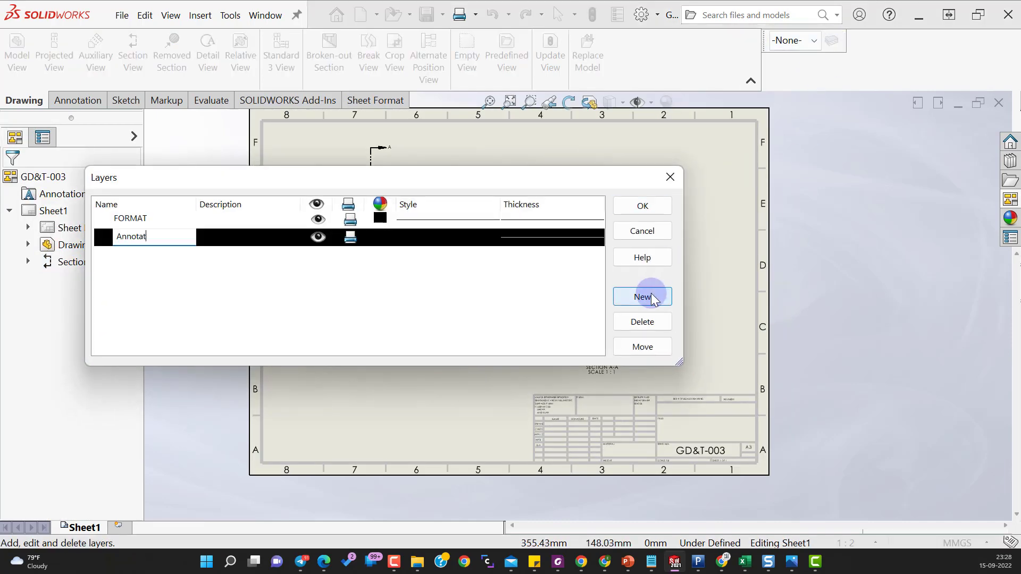
left_click(379, 236)
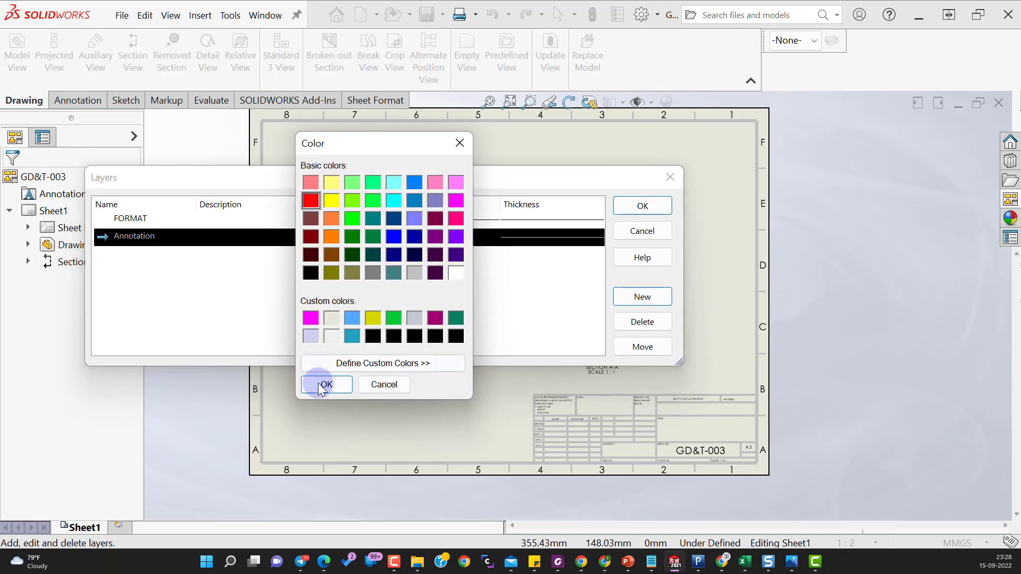
left_click(324, 384)
left_click(155, 236)
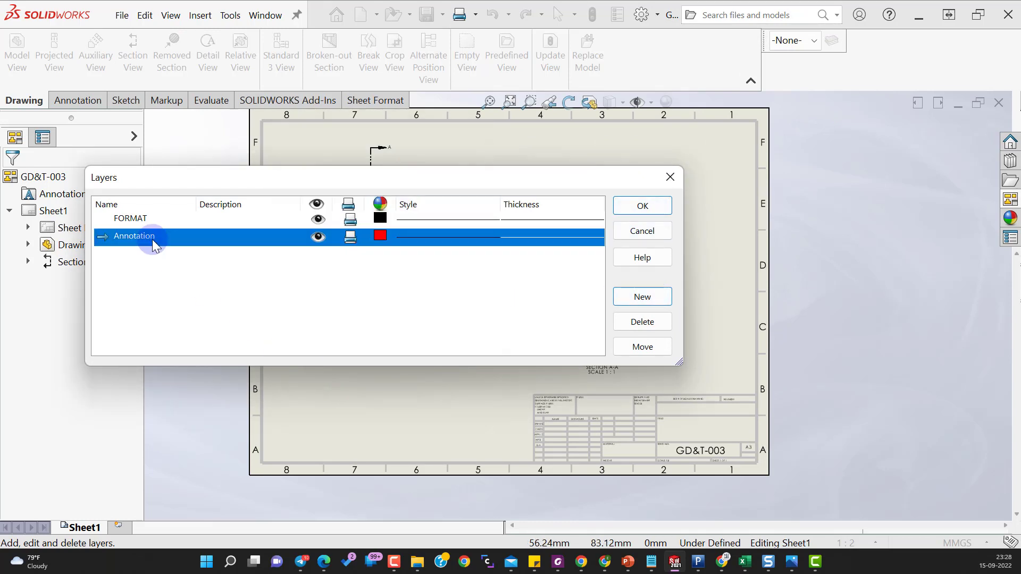
left_click(223, 360)
left_click(478, 297)
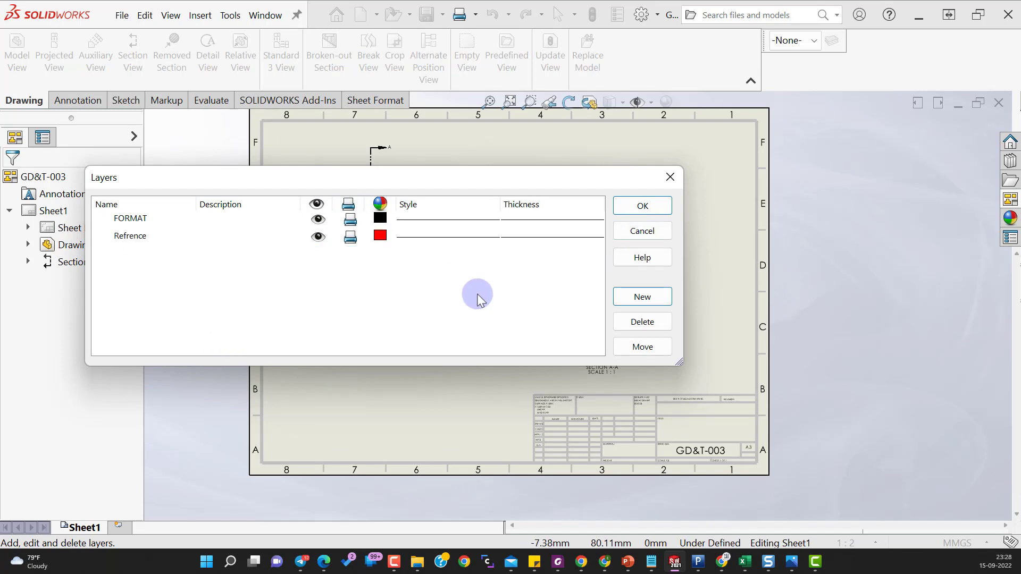
Add a second layer named Annotation in dark blue and accept the layer list
left_click(642, 296)
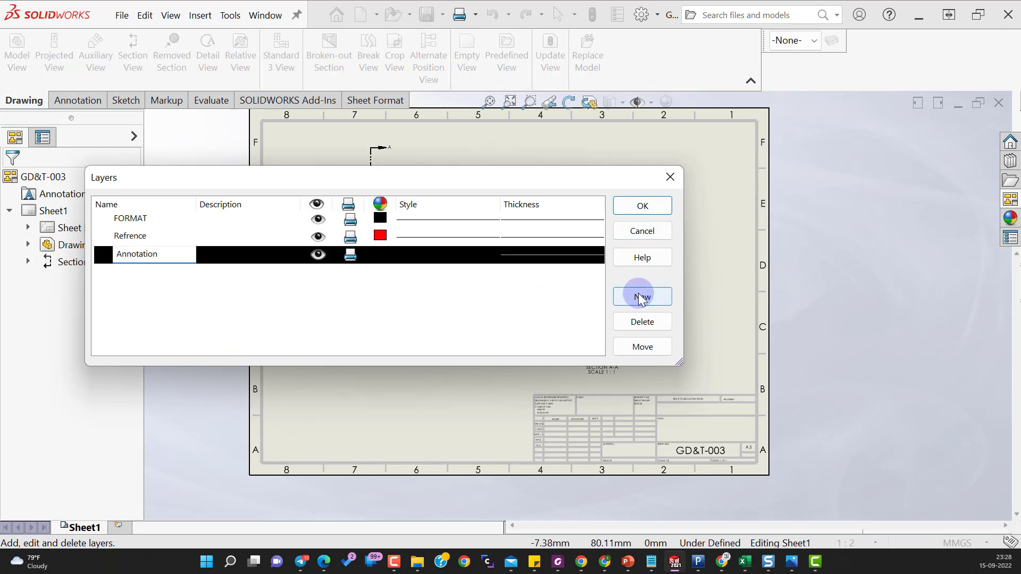
key("Return")
left_click(384, 252)
left_click(393, 255)
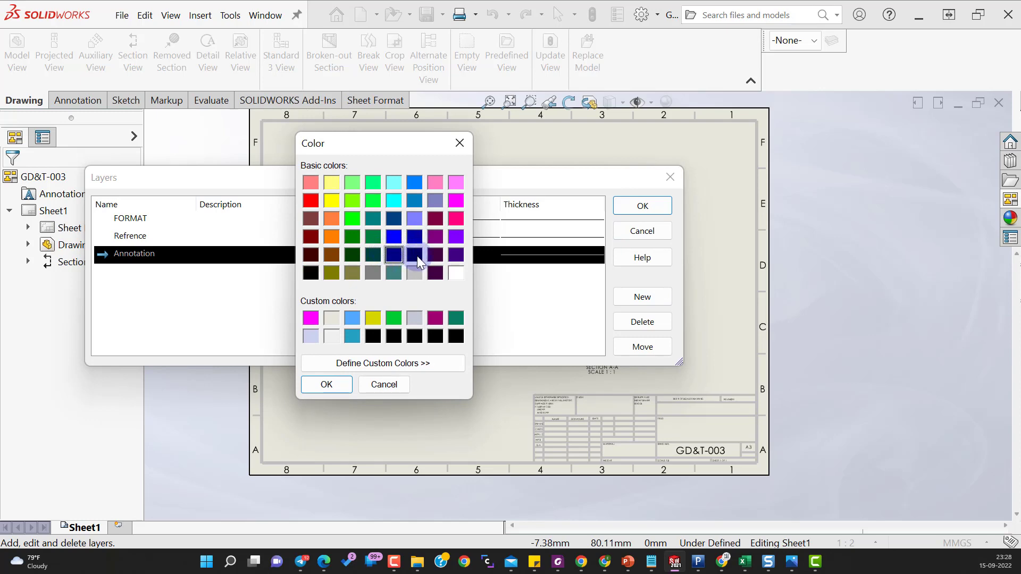
left_click(327, 385)
left_click(642, 206)
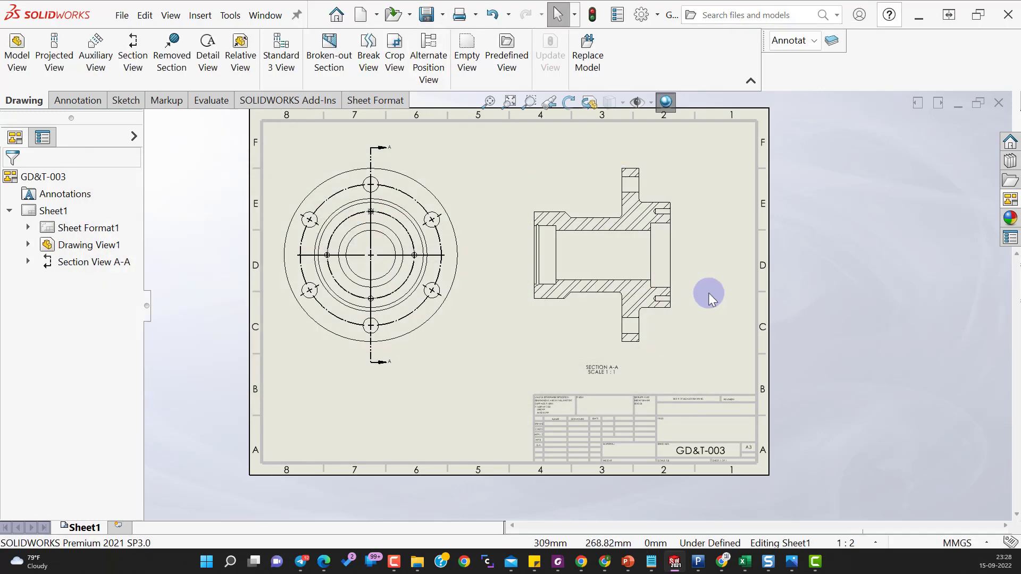
Make Refrence the current layer and assign the circular view's centre marks to it
left_click(792, 41)
left_click(787, 99)
left_click(78, 101)
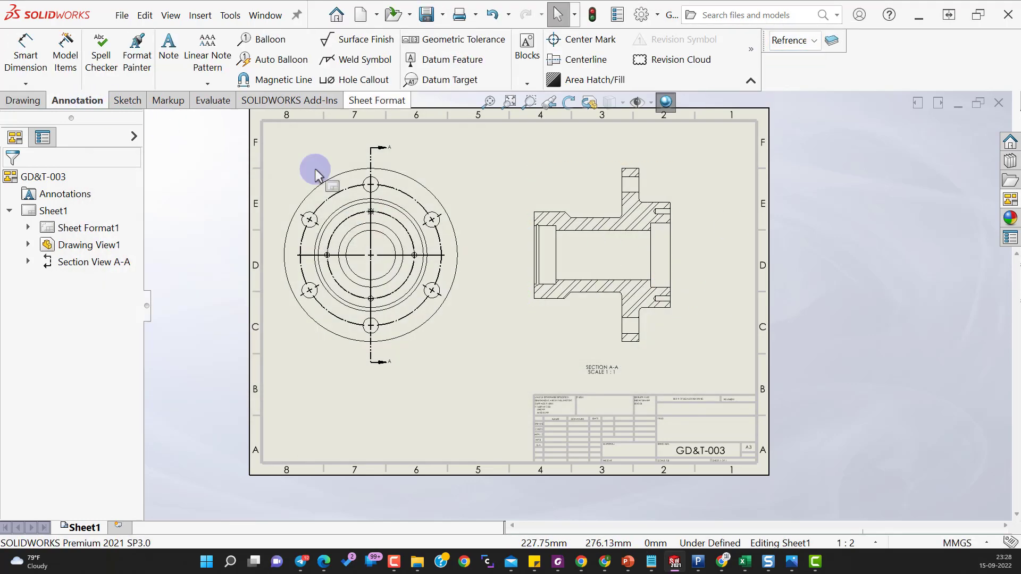
left_click(418, 203)
left_click(795, 41)
left_click(794, 99)
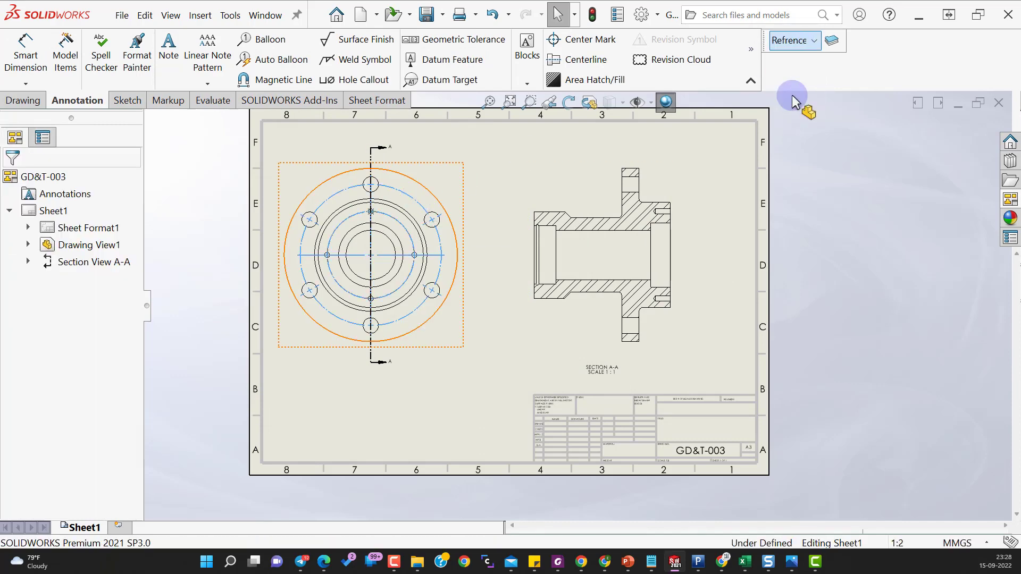
Change the Refrence layer's colour to dark blue
left_click(833, 40)
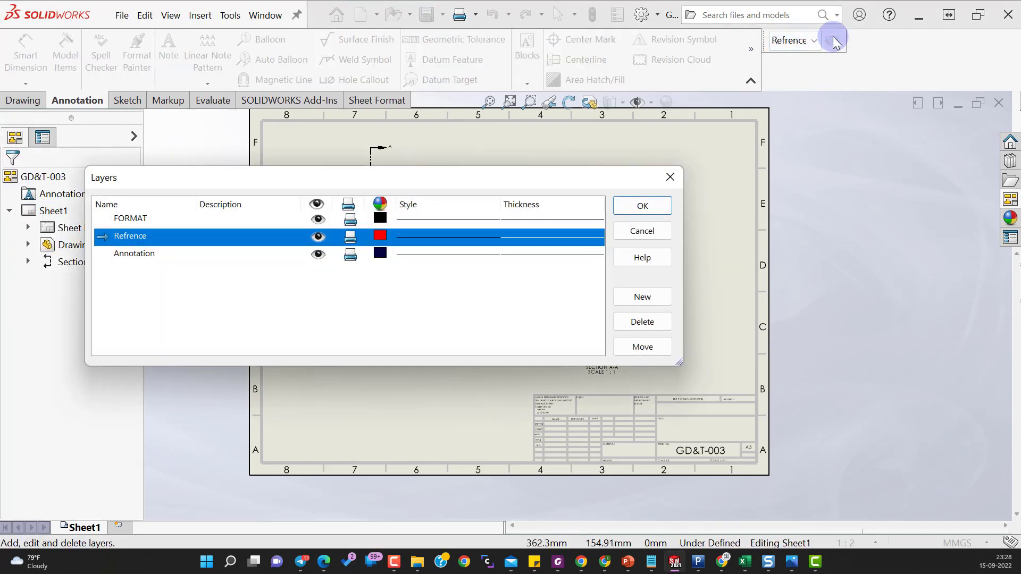
left_click(378, 236)
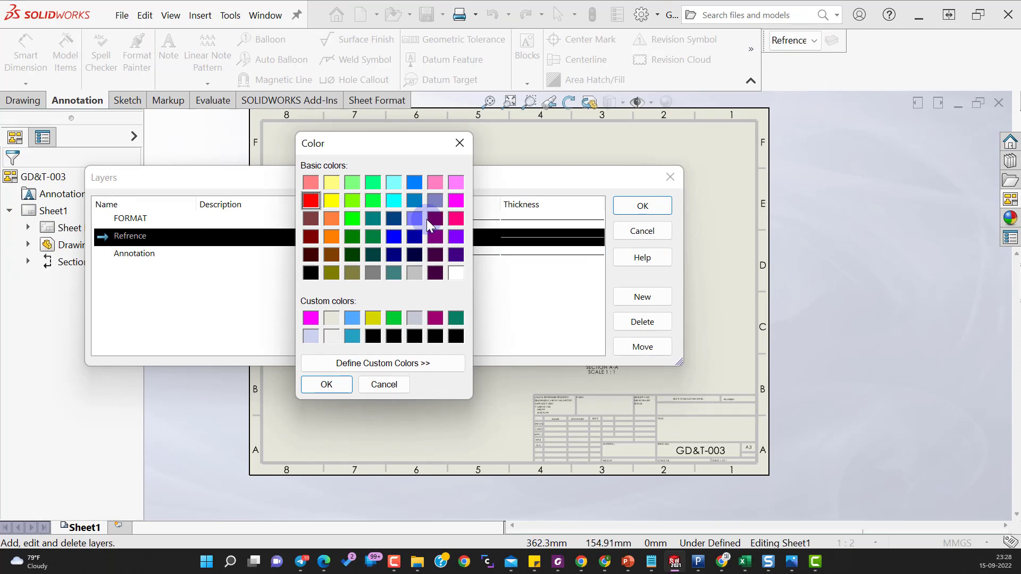
left_click(393, 218)
left_click(327, 385)
left_click(642, 206)
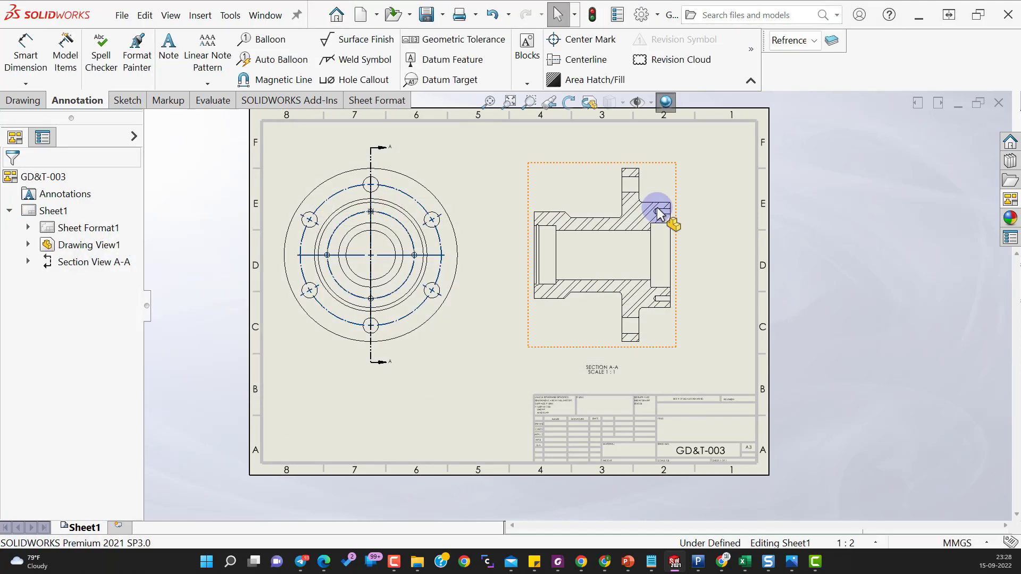
Add centerlines to the main bore and both small blind holes in section view A-A
left_click(553, 59)
left_click(600, 260)
scroll(600, 260, "down", 5)
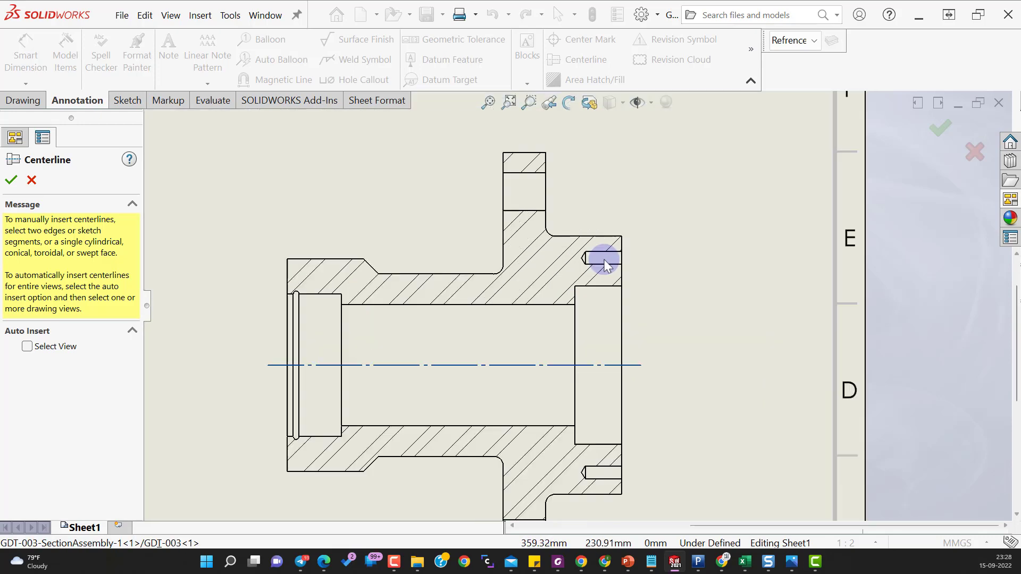
left_click(607, 472)
Try to add centerlines to the flange's bolt holes in section view A-A
scroll(607, 473, "up", 5)
scroll(565, 391, "down", 3)
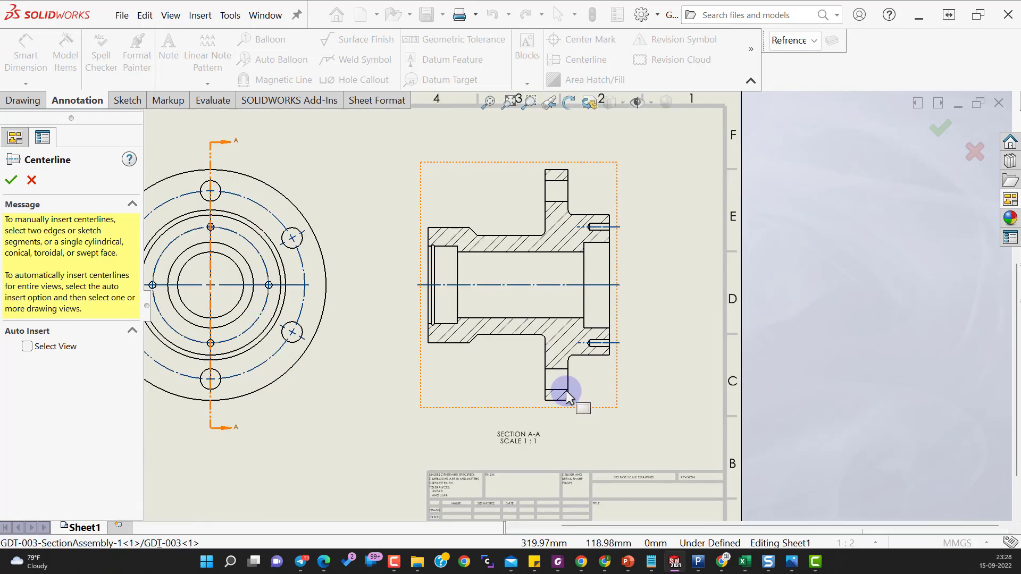
left_click(623, 395)
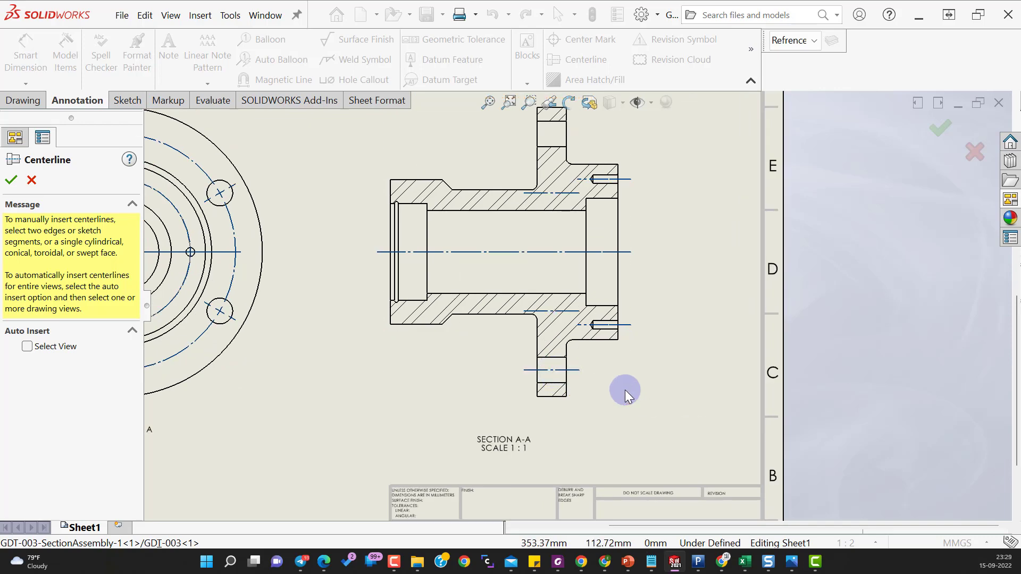
key("Escape")
key("f")
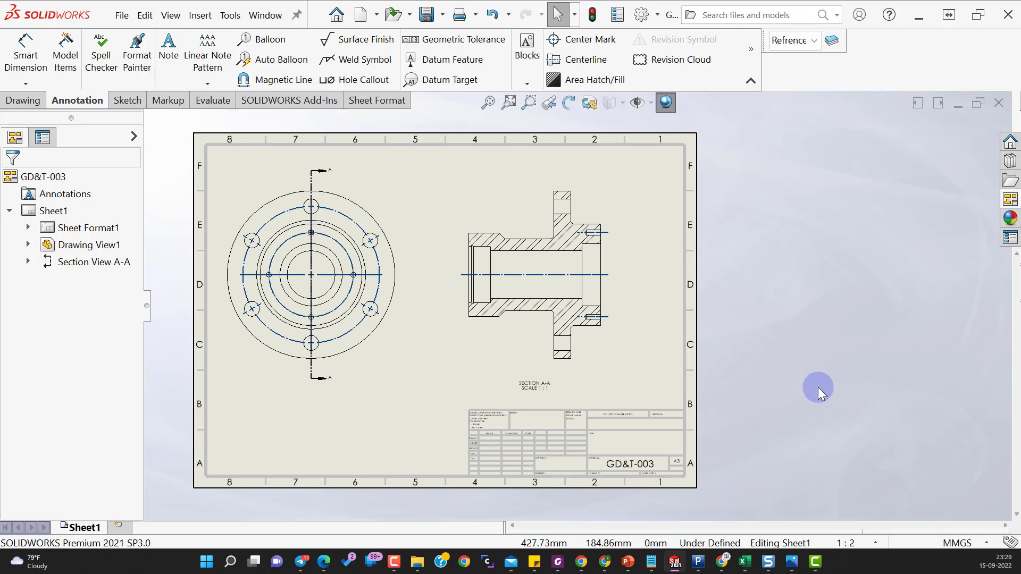
Insert centerlines through the upper and lower flange bolt holes in section view A-A, using each hole's two edges
scroll(818, 387, "down", 2)
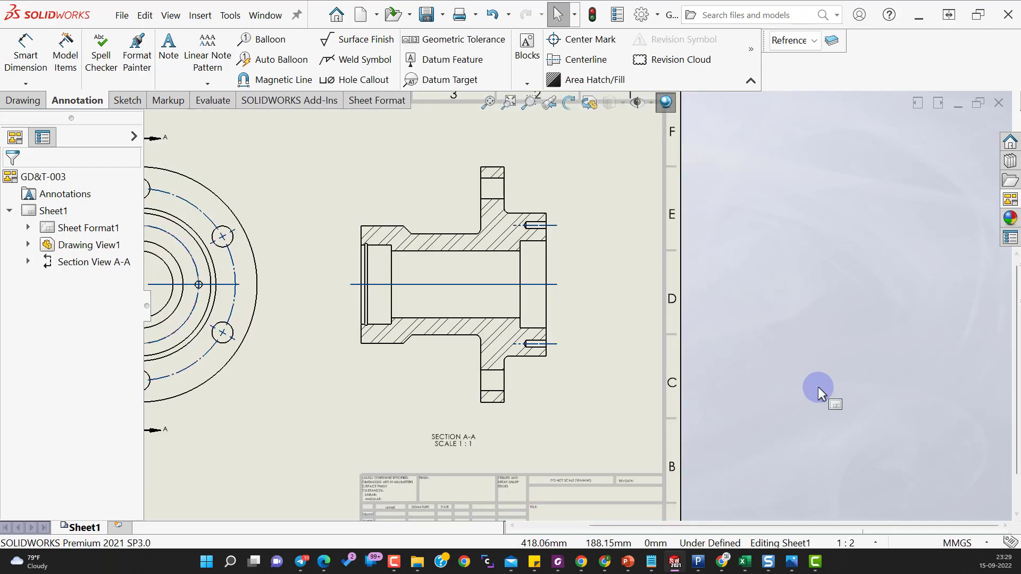
left_click(584, 60)
scroll(509, 175, "down", 1)
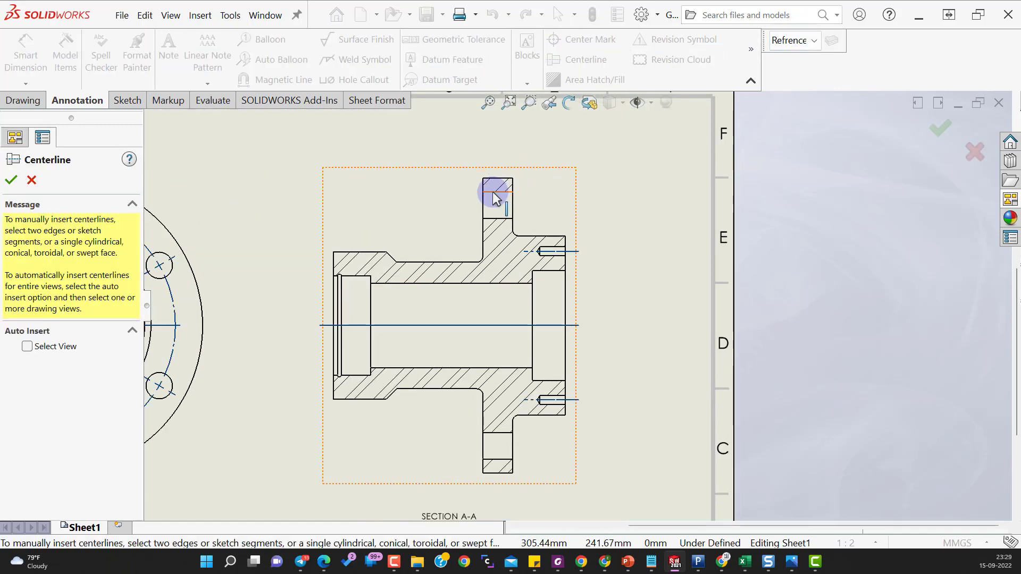
left_click(493, 219)
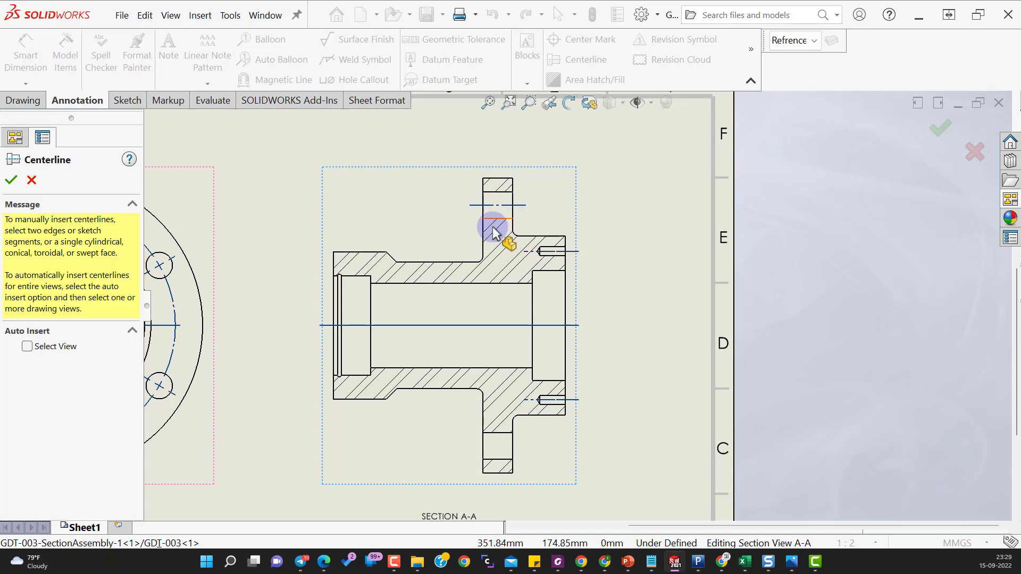
left_click(503, 434)
left_click(497, 460)
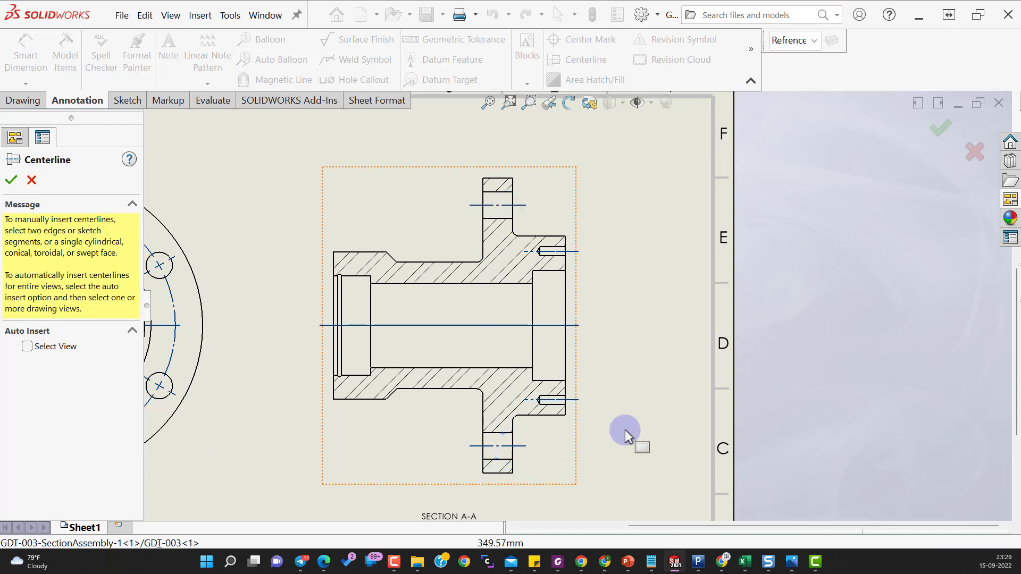
scroll(626, 429, "up", 3)
key("Escape")
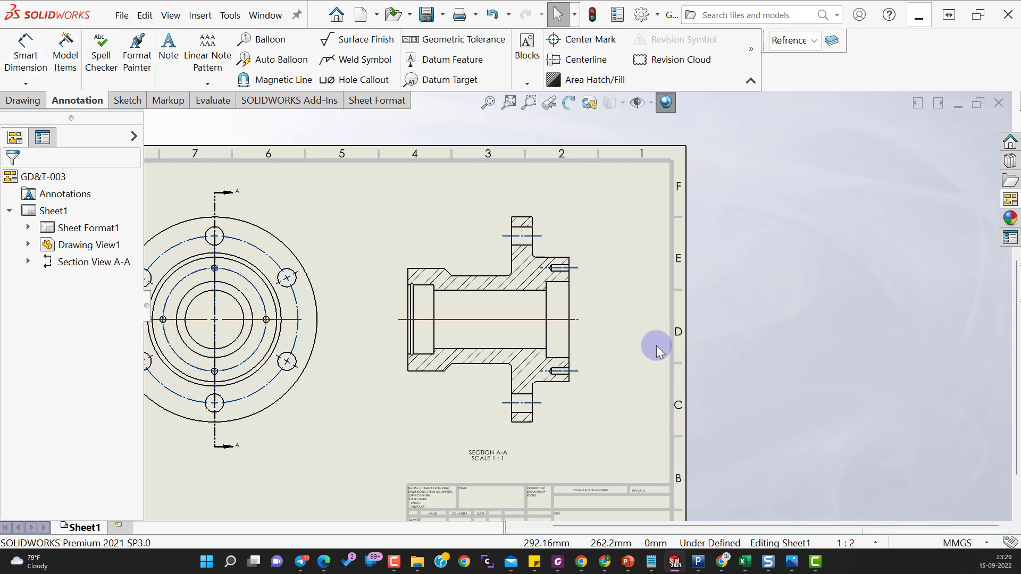
Make Annotation the current layer and dimension the part's overall length above section view A-A
left_click(792, 40)
left_click(787, 110)
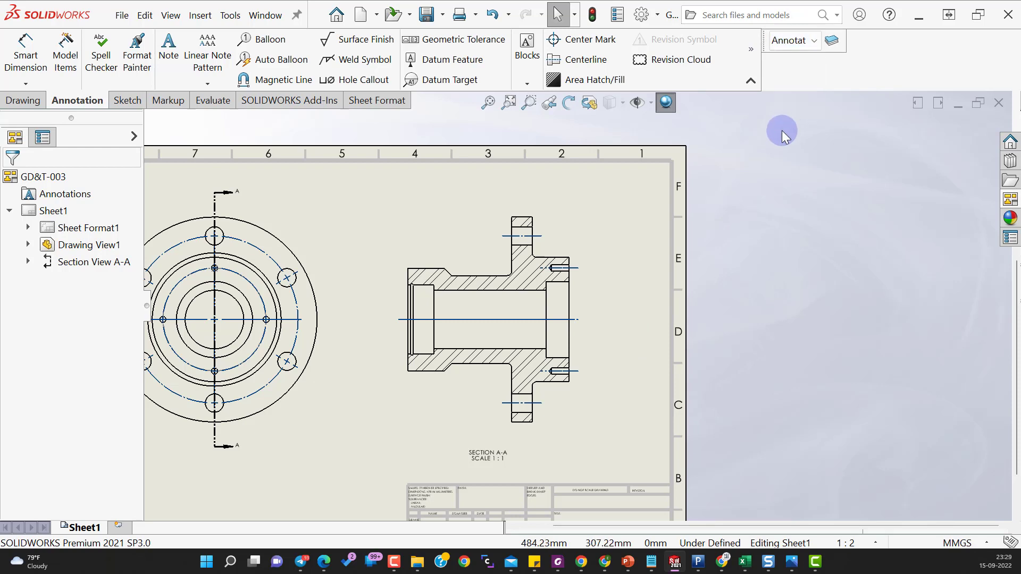
left_click(27, 56)
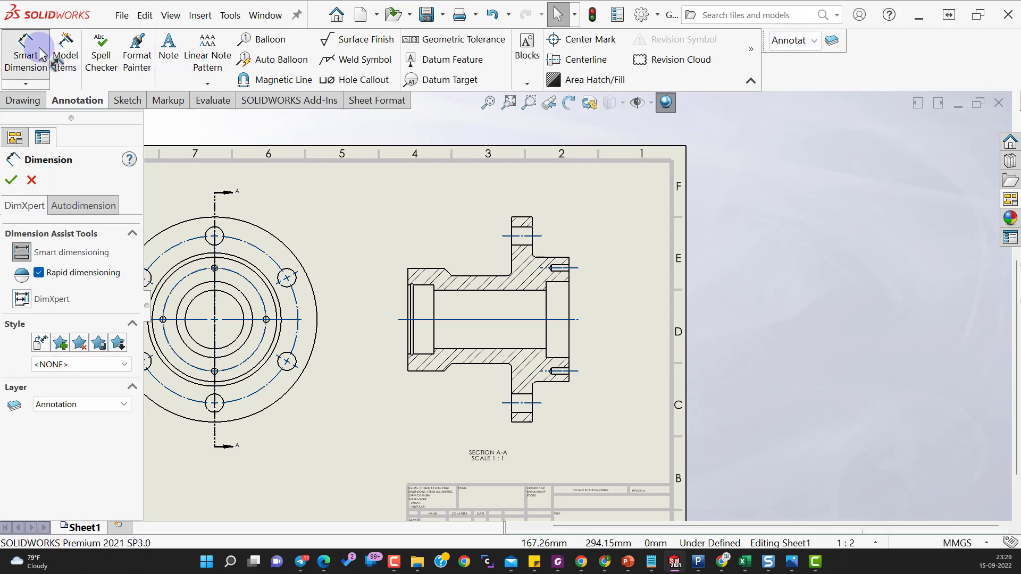
left_click(410, 275)
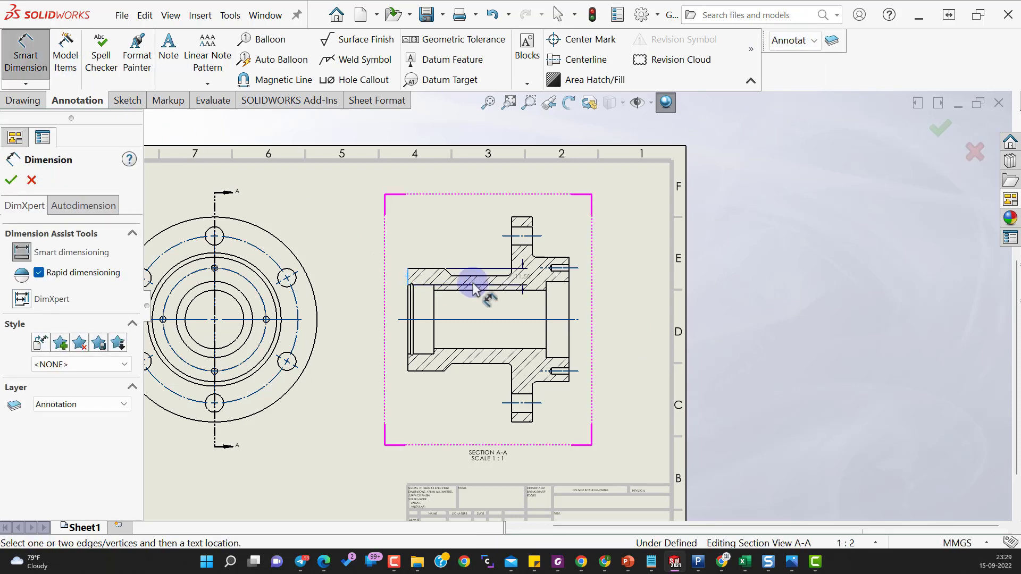
left_click(570, 296)
left_click(486, 205)
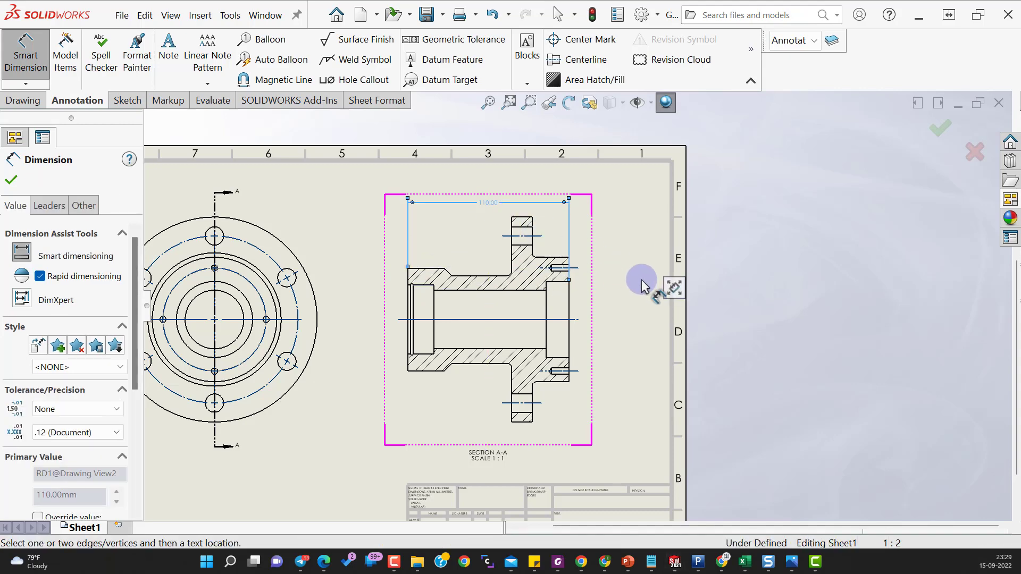
Change the Annotation layer's color to a medium blue and apply the layer settings
left_click(627, 387)
scroll(626, 387, "down", 1)
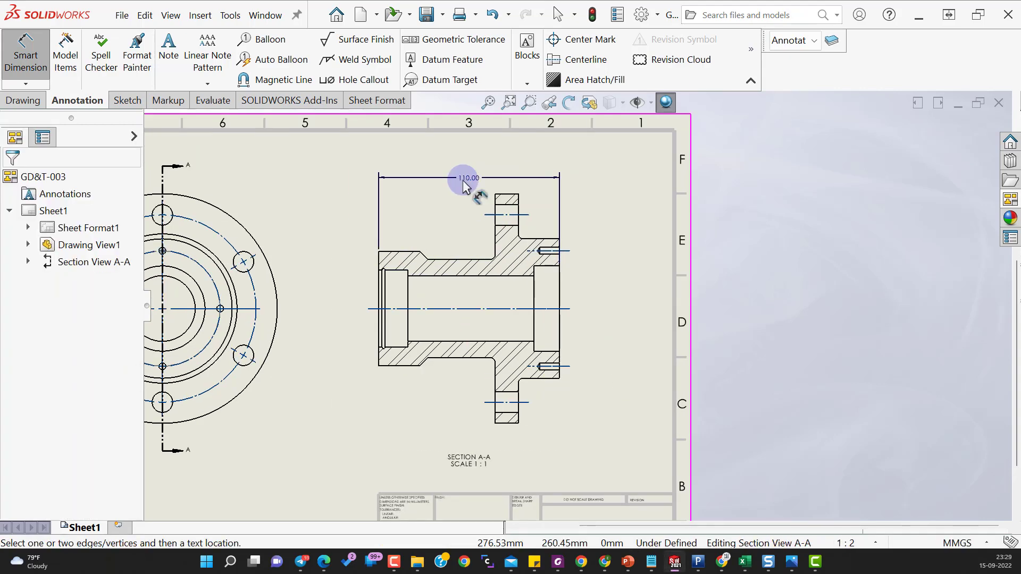
left_click(462, 177)
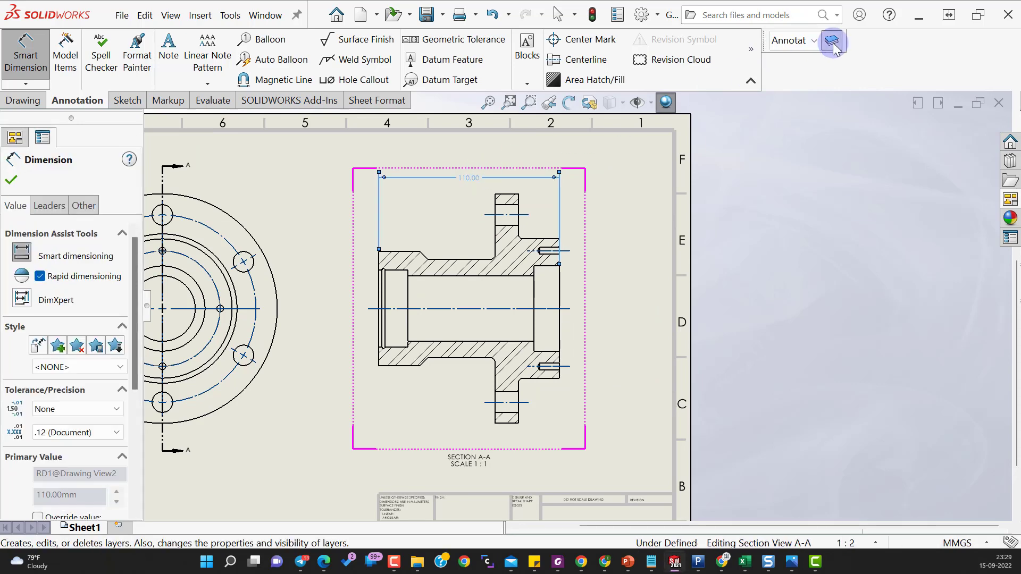
left_click(832, 44)
left_click(381, 254)
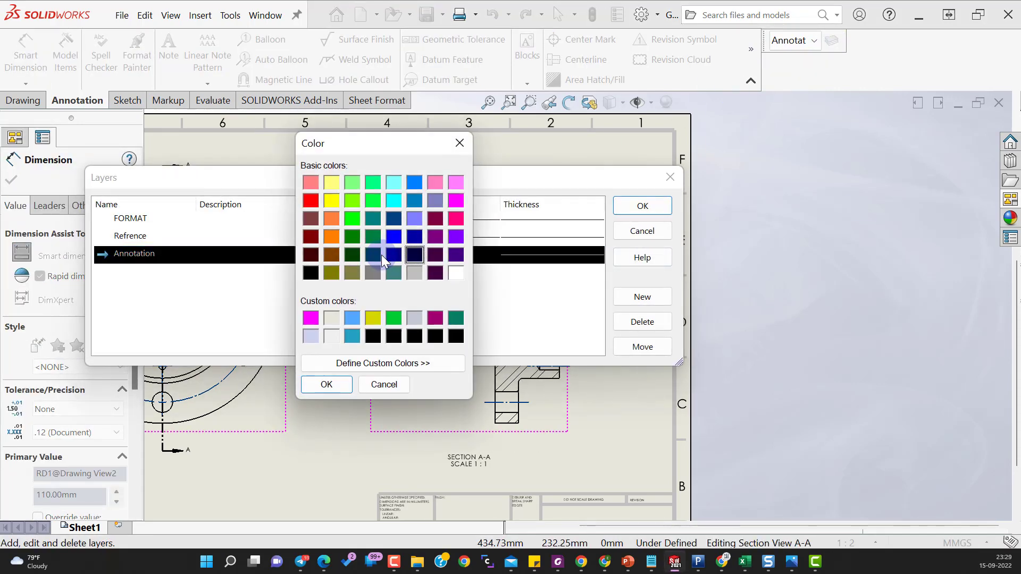
left_click(414, 201)
left_click(330, 383)
left_click(638, 208)
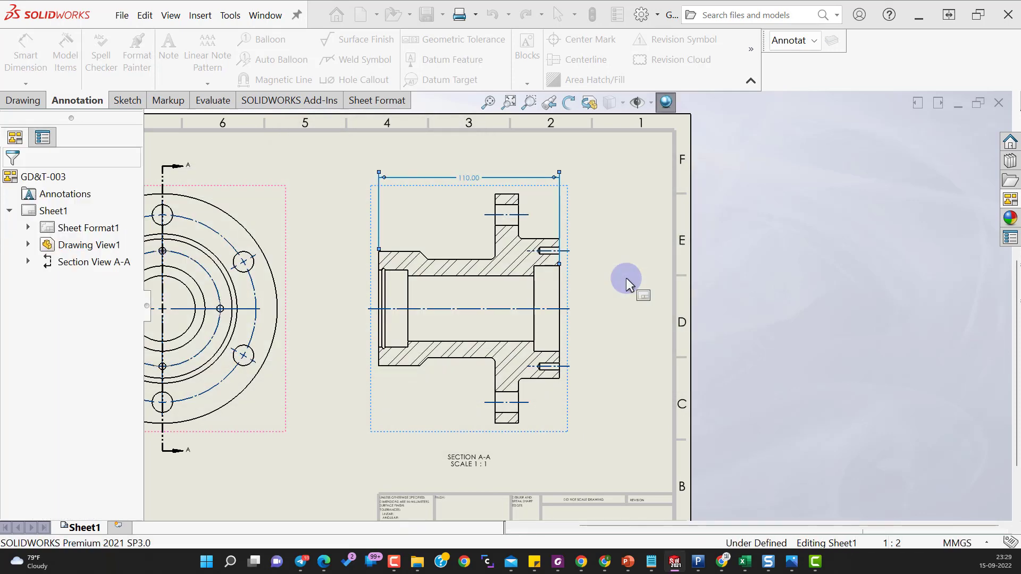
left_click(626, 279)
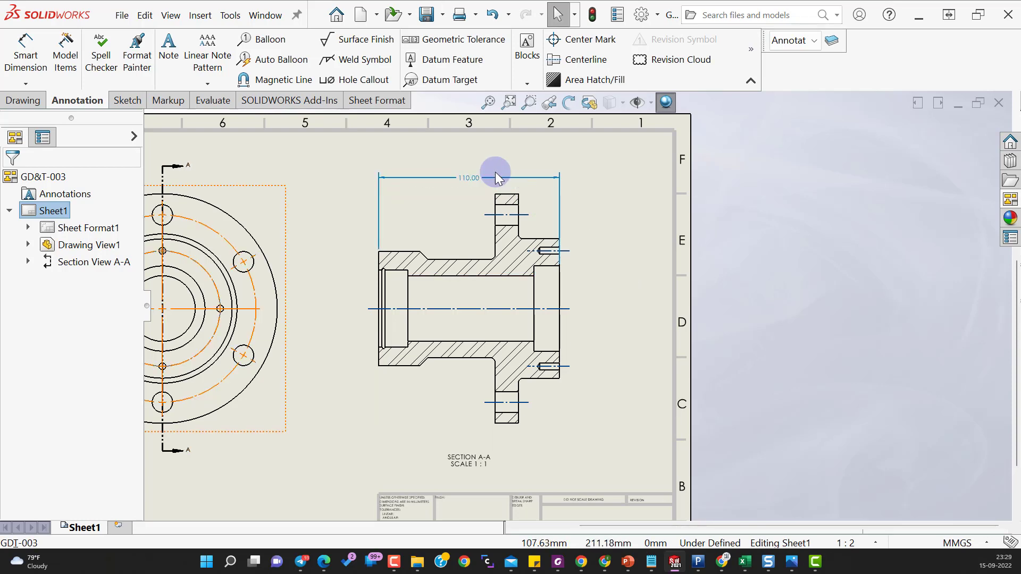
Start an angular dimension between the neck's upper outer edge and the adjoining sloped shoulder edge in section view A-A
left_click(21, 47)
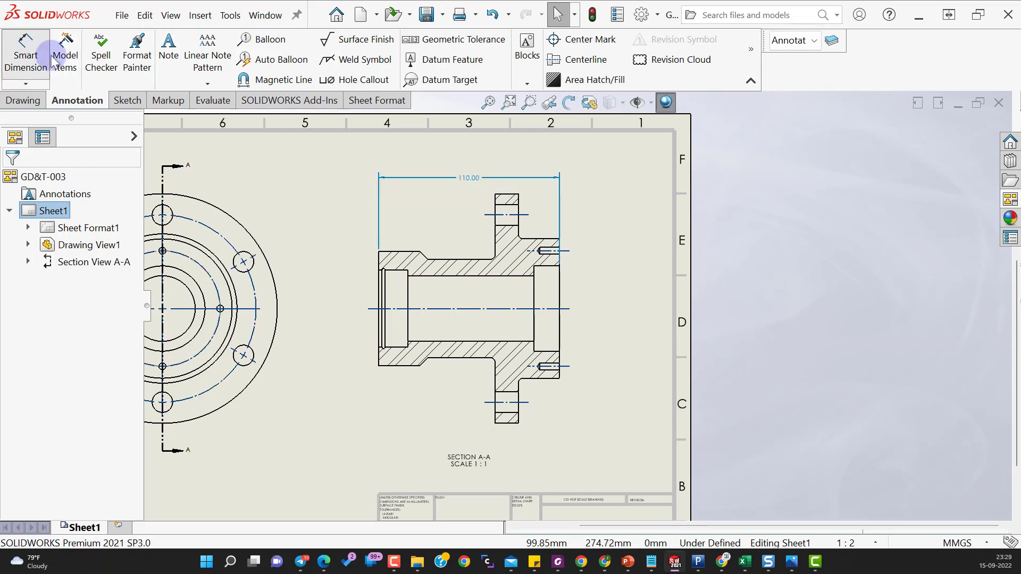
left_click(438, 259)
left_click(405, 245)
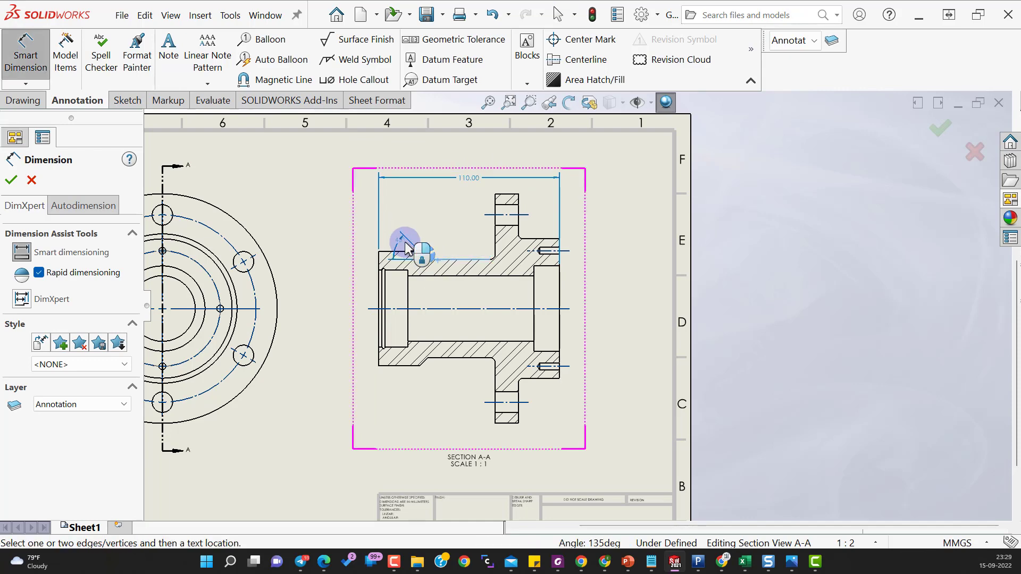
scroll(440, 258, "down", 3)
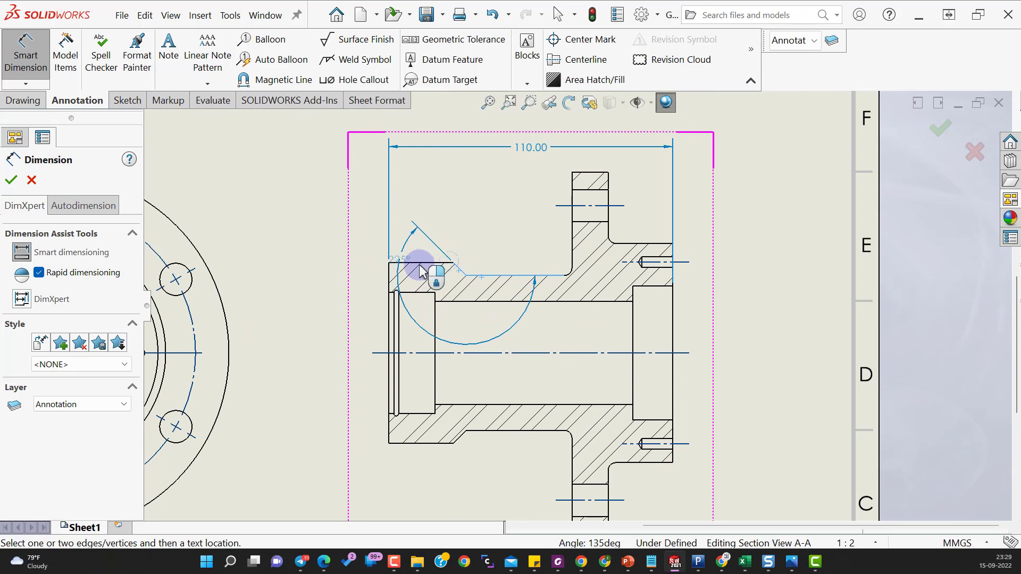
scroll(474, 302, "down", 2)
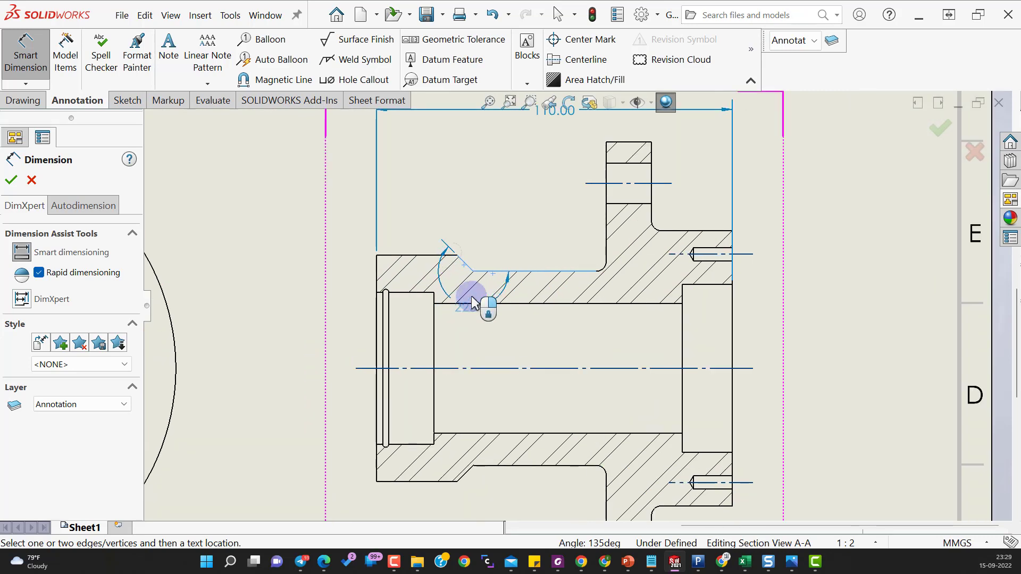
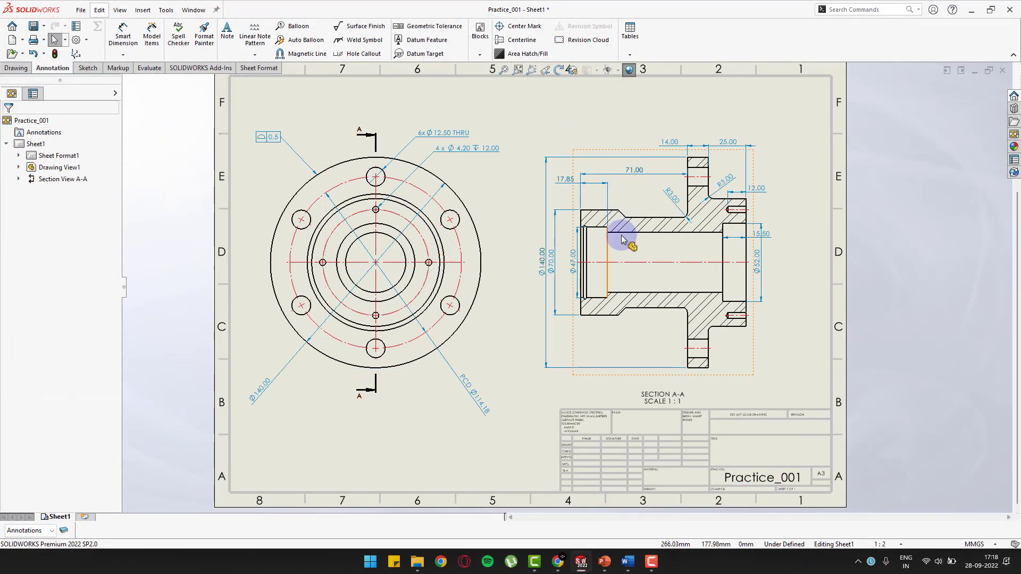
Dimension the main bore's diameter in section view A-A, placing it innermost beside the existing diameter dimensions
left_click(123, 35)
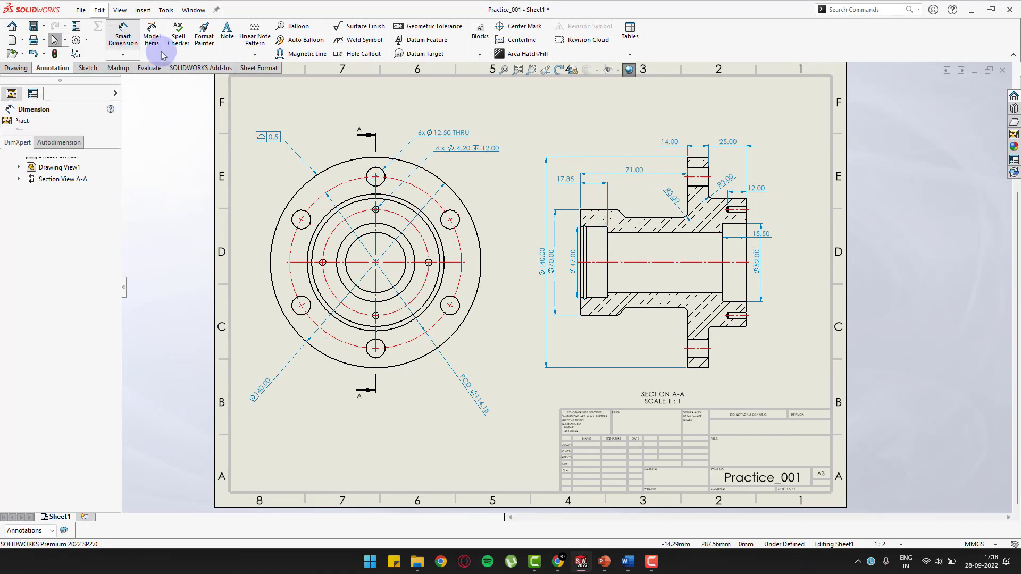
left_click(635, 237)
left_click(643, 293)
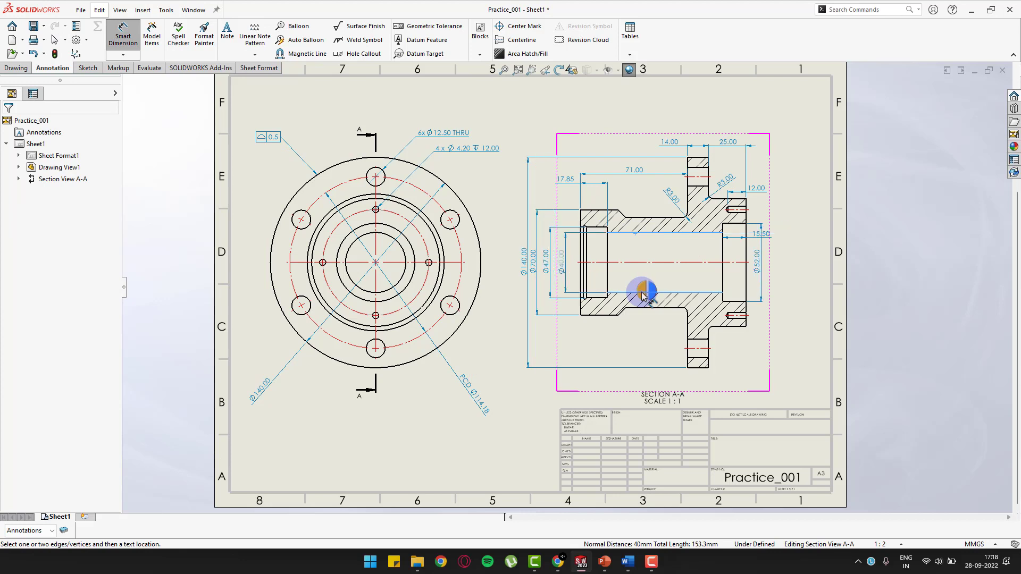
left_click(642, 293)
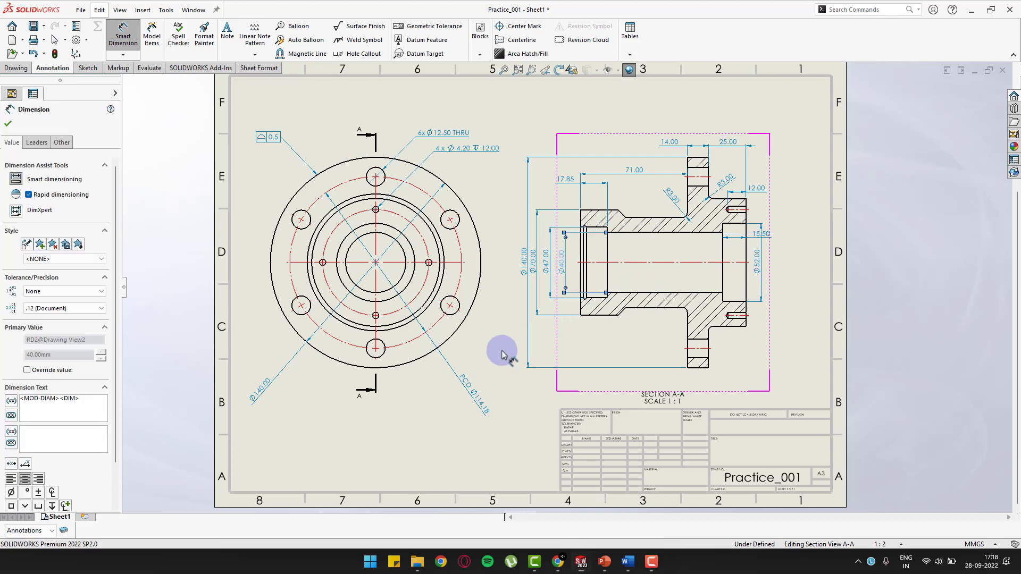
left_click(485, 361)
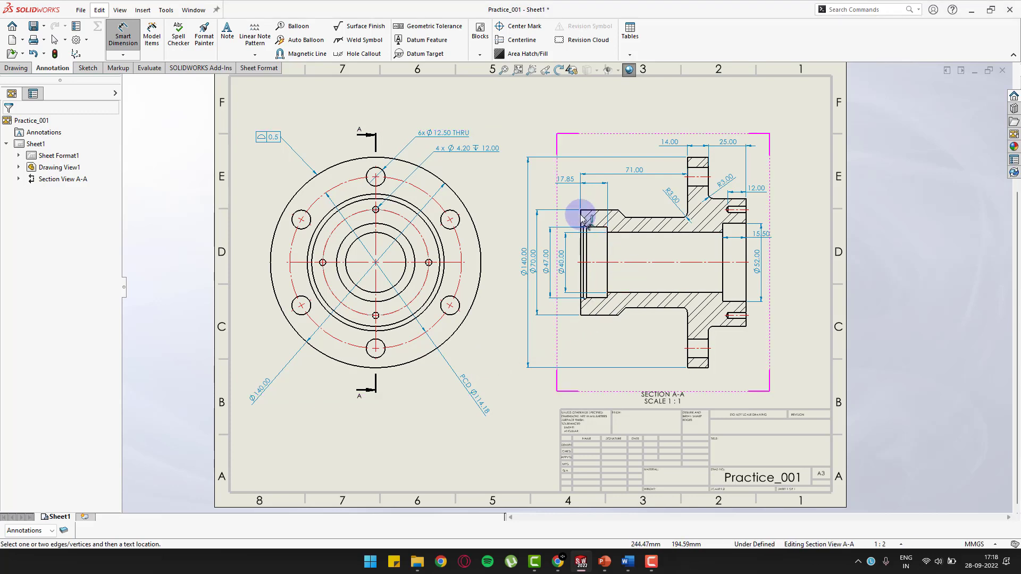
Dimension the part's overall length between its two end faces, placing it above section view A-A
left_click(746, 220)
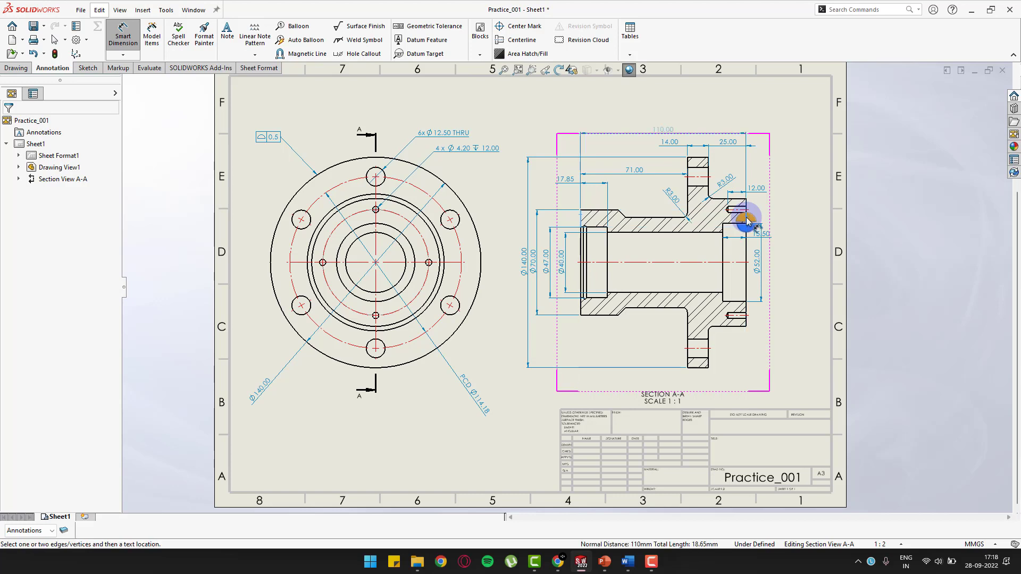
left_click(801, 202)
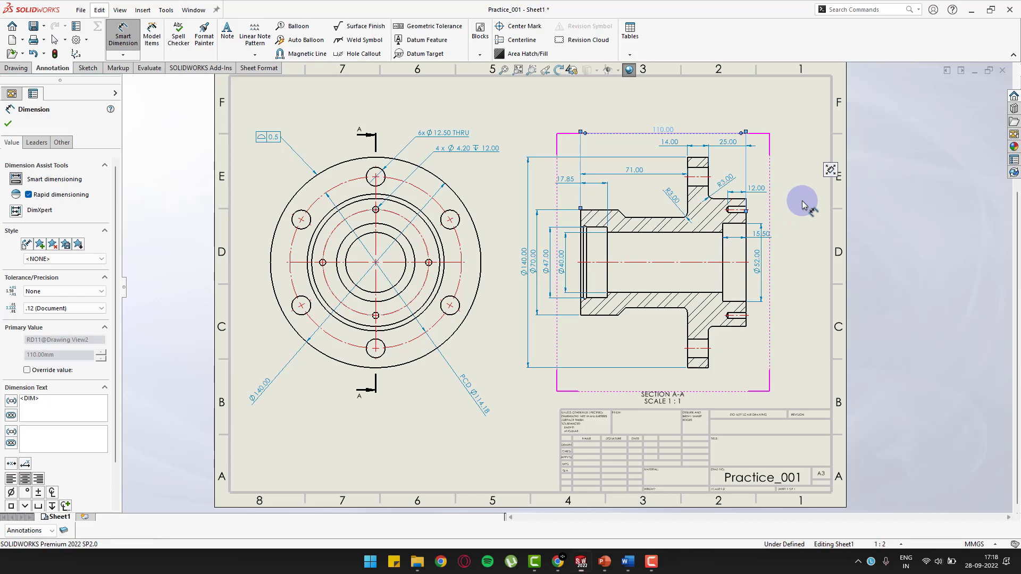
left_click(803, 206)
key("Escape")
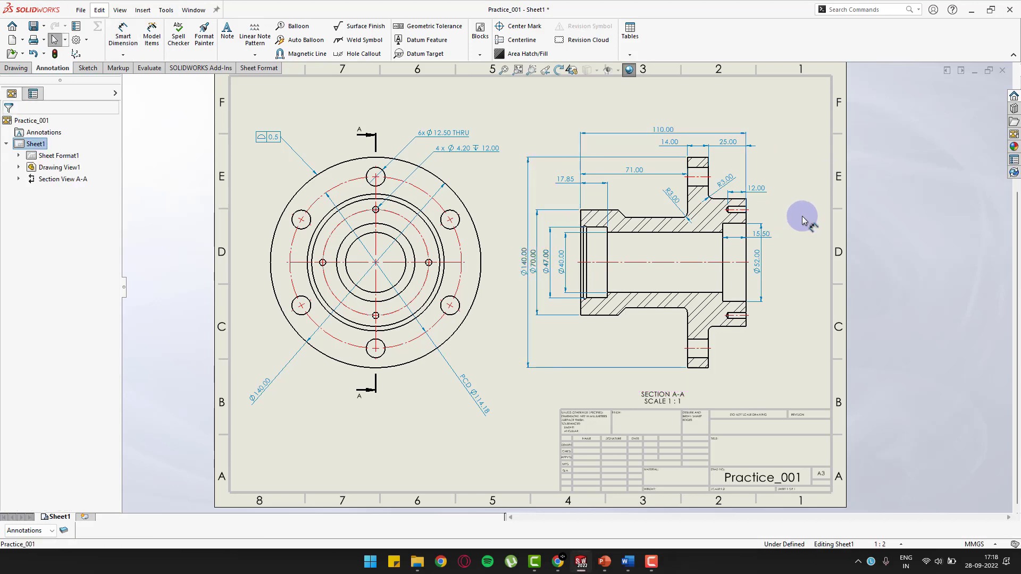
Select the four stacked diameter dimensions (Ø140, Ø70, Ø47, Ø40) of section view A-A and auto-arrange them
left_click_drag(504, 201, 572, 315)
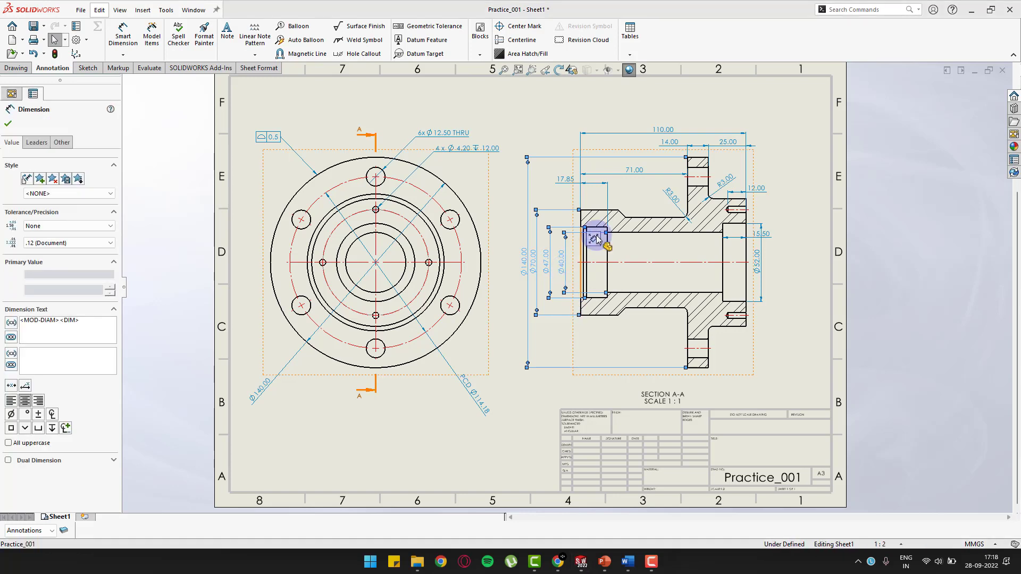
mouse_move(596, 235)
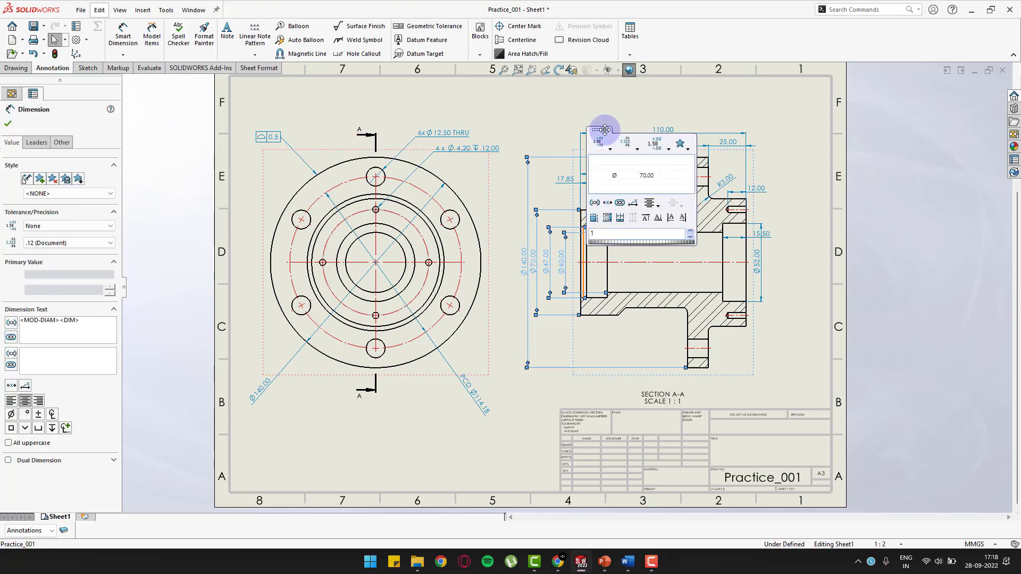
left_click_drag(605, 129, 865, 147)
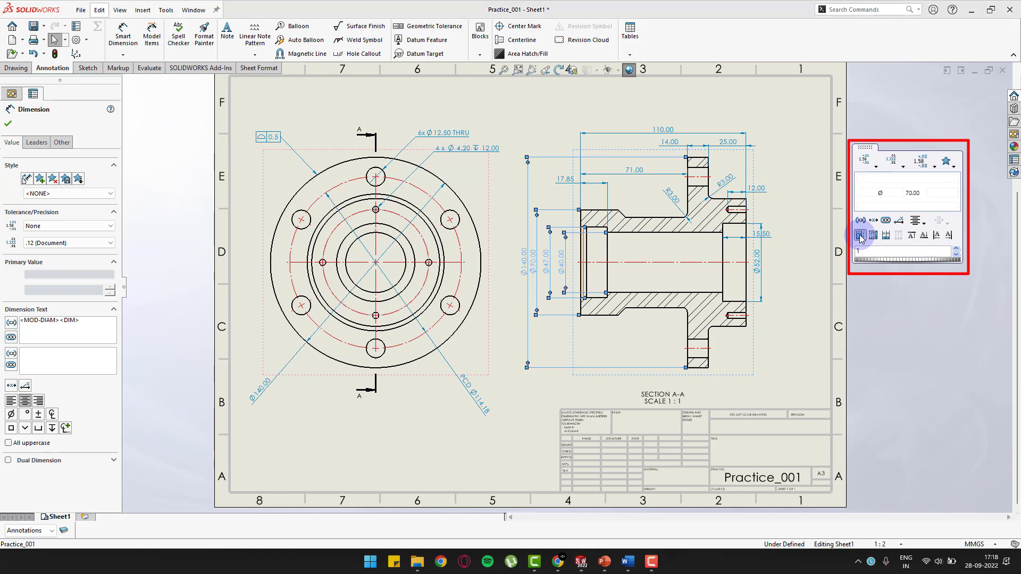
left_click(860, 235)
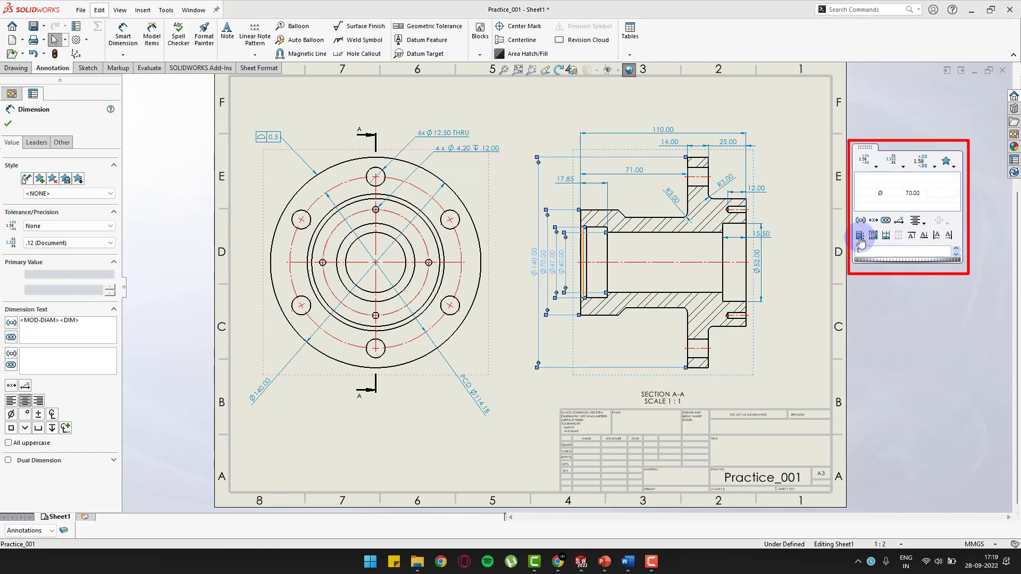
Try a wider spacing for the four stacked diameter dimensions and set the spacing value to 1
left_click_drag(862, 263, 876, 254)
double_click(876, 250)
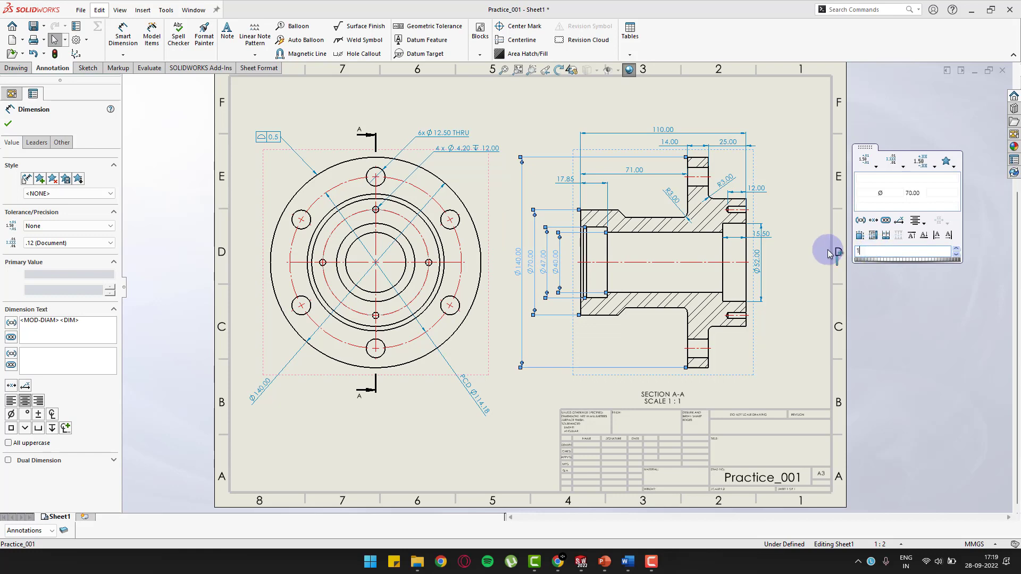
type("1")
key("Return")
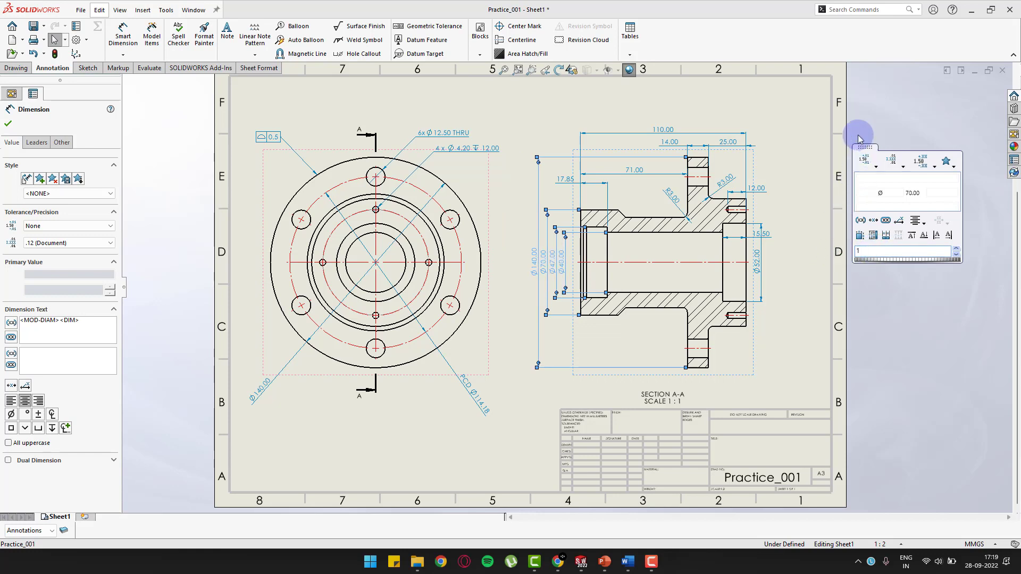
left_click(810, 141)
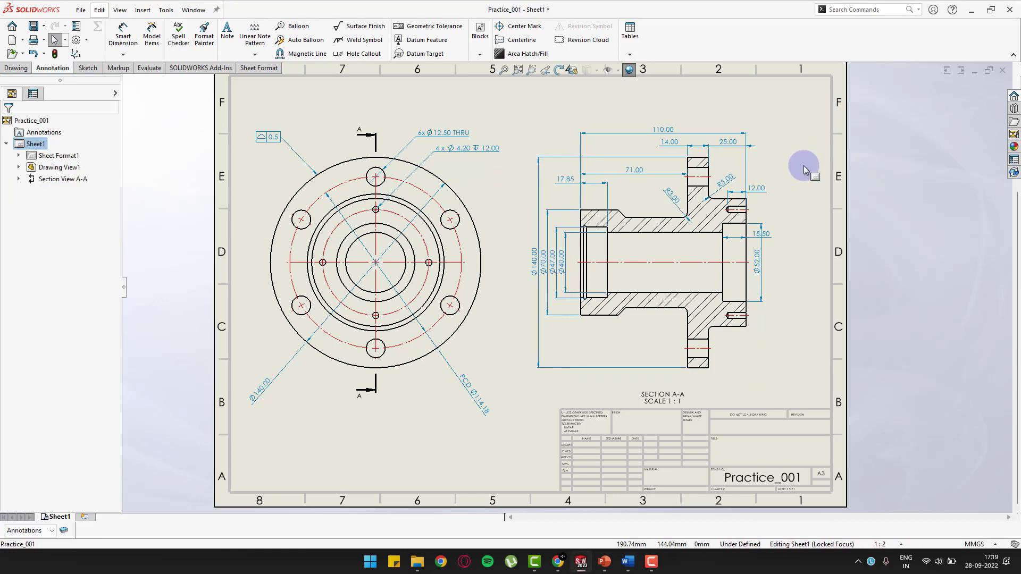
Give the overall length dimension of section view A-A a bilateral tolerance of +0.25 and -0.25 mm
left_click(665, 129)
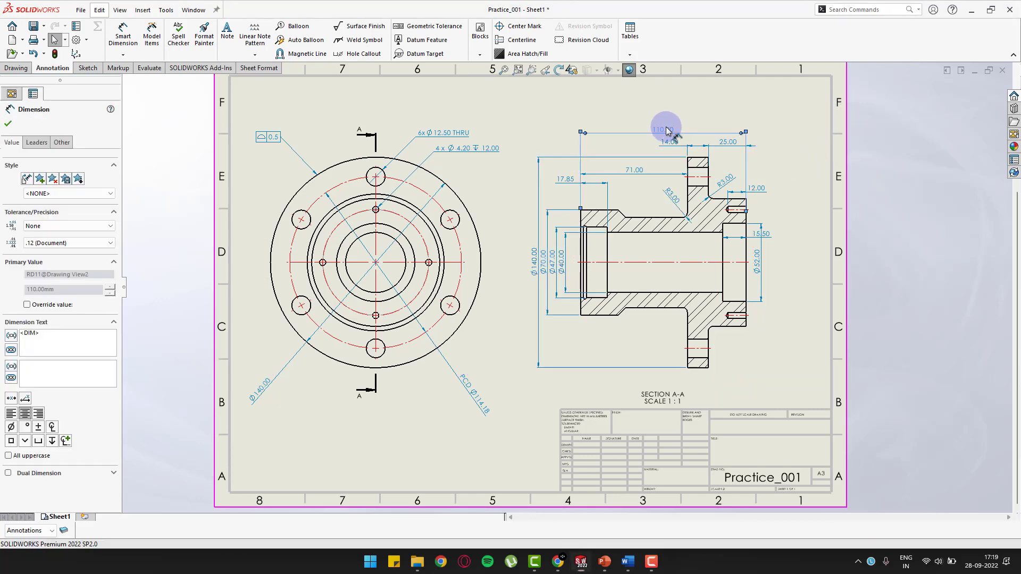
mouse_move(694, 138)
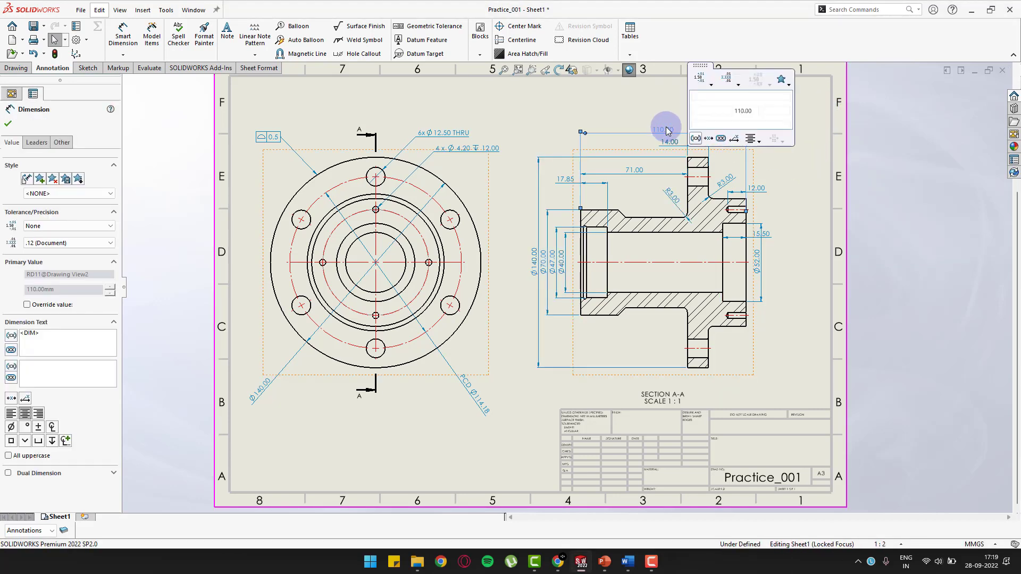
left_click(707, 81)
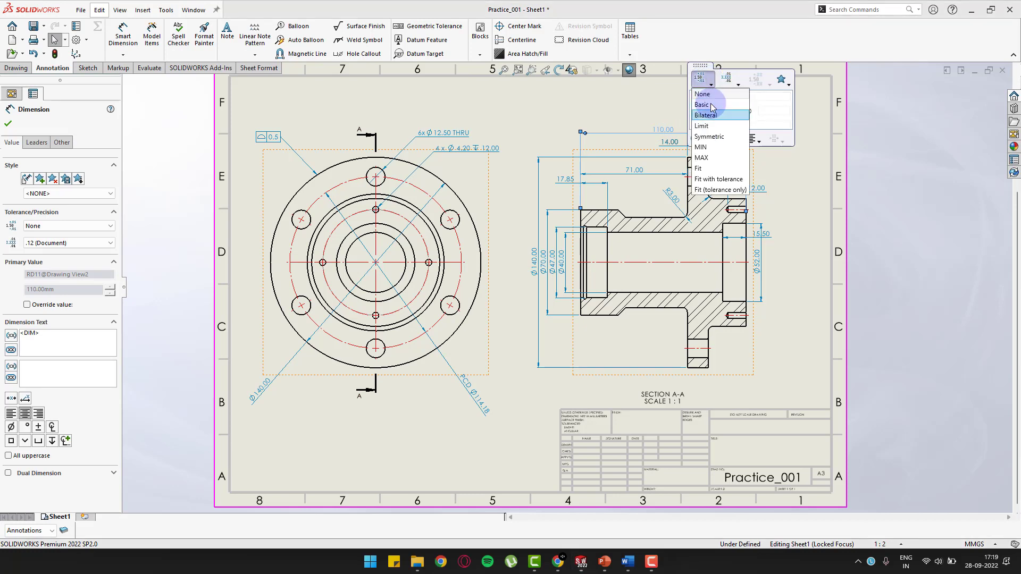
left_click(731, 106)
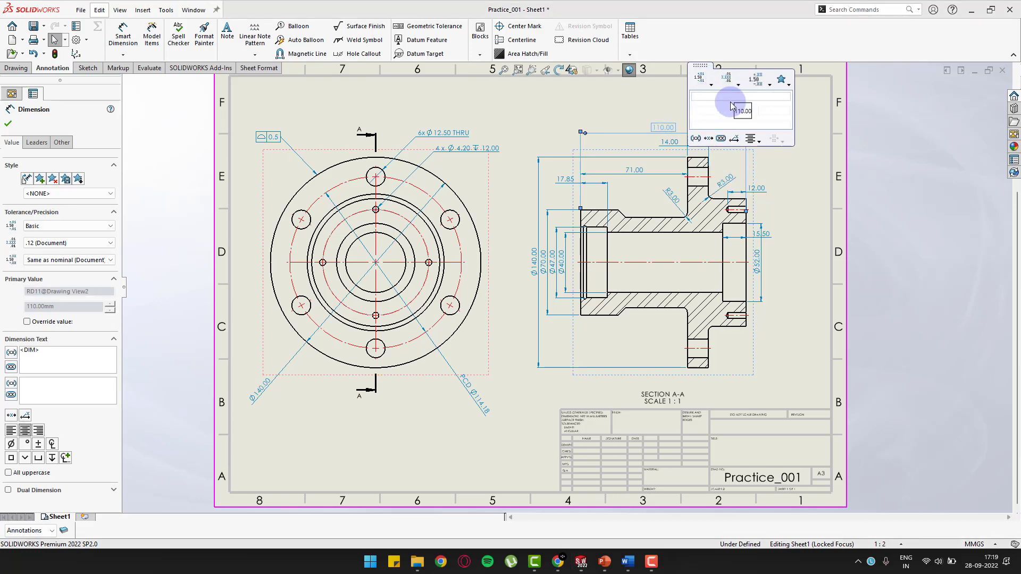
left_click(711, 84)
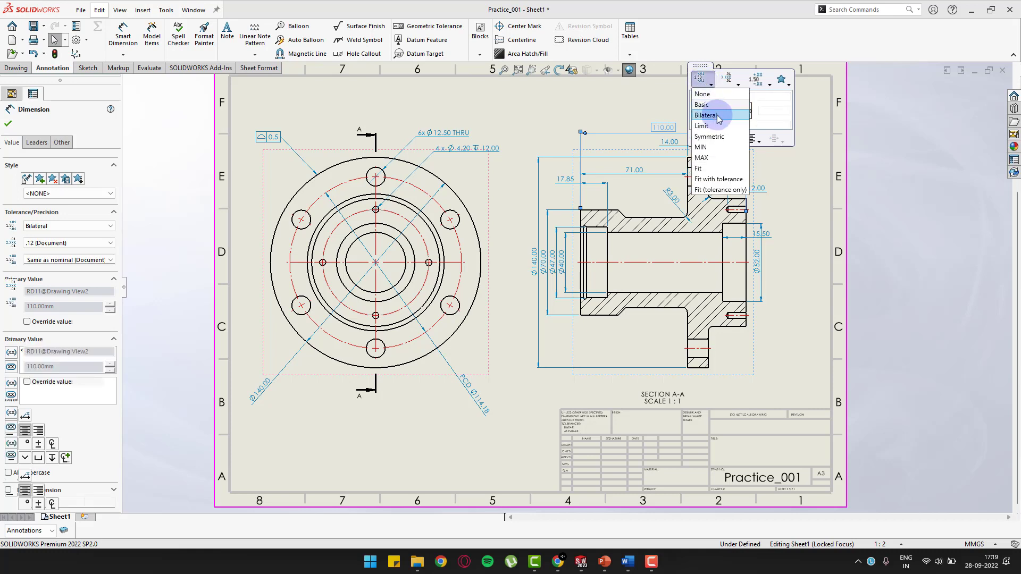
left_click(726, 113)
double_click(771, 107)
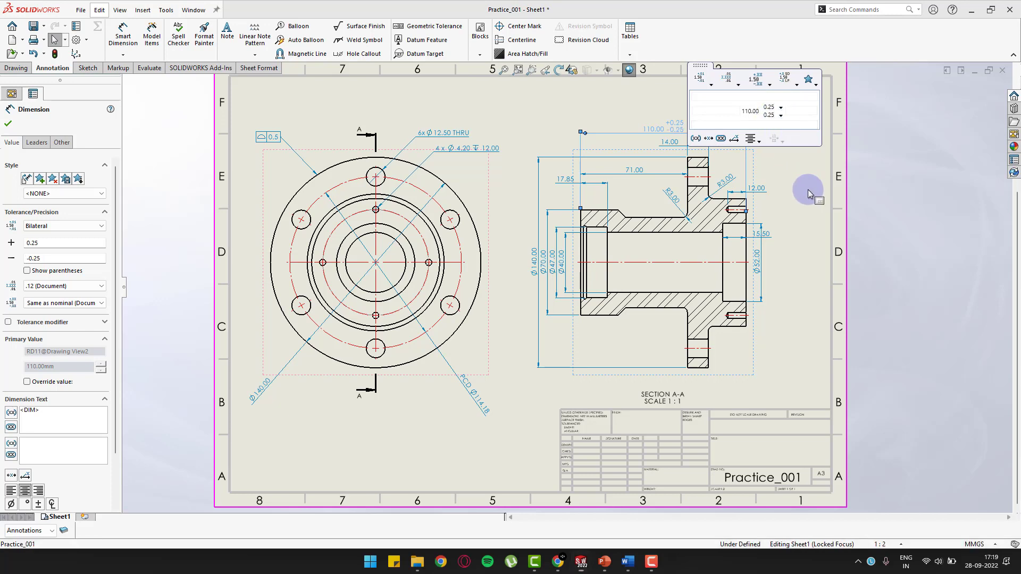
left_click(612, 114)
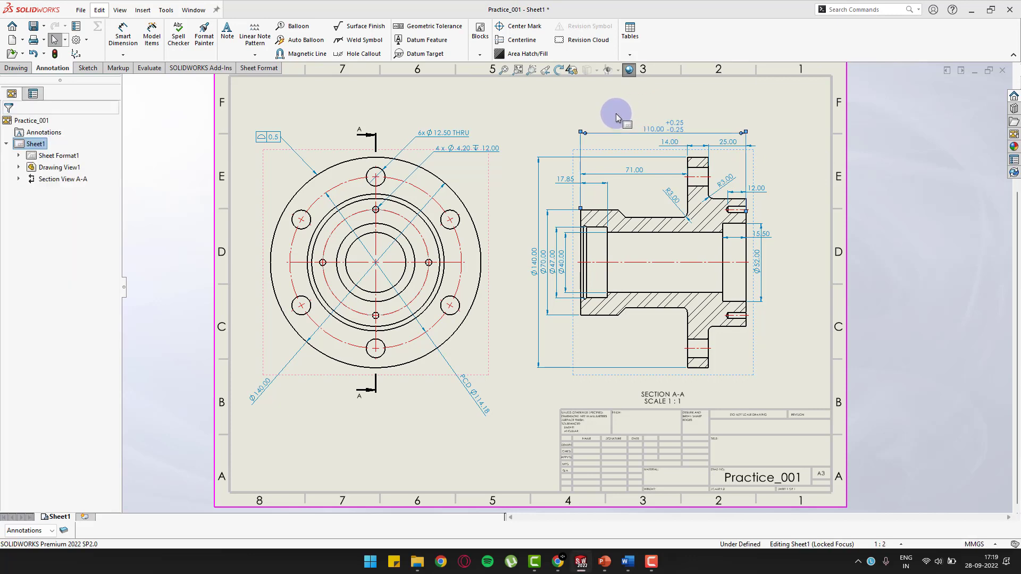
Copy the overall length dimension's ±0.25 tolerance to the Ø140, Ø70, Ø47 and Ø40 dimensions with Format Painter
left_click(669, 133)
left_click(204, 39)
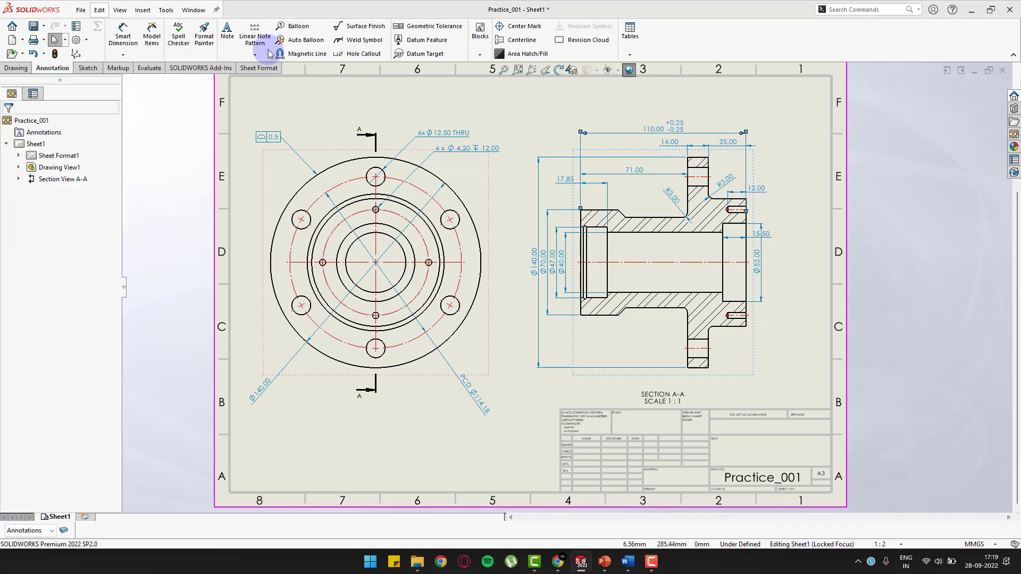
left_click(674, 129)
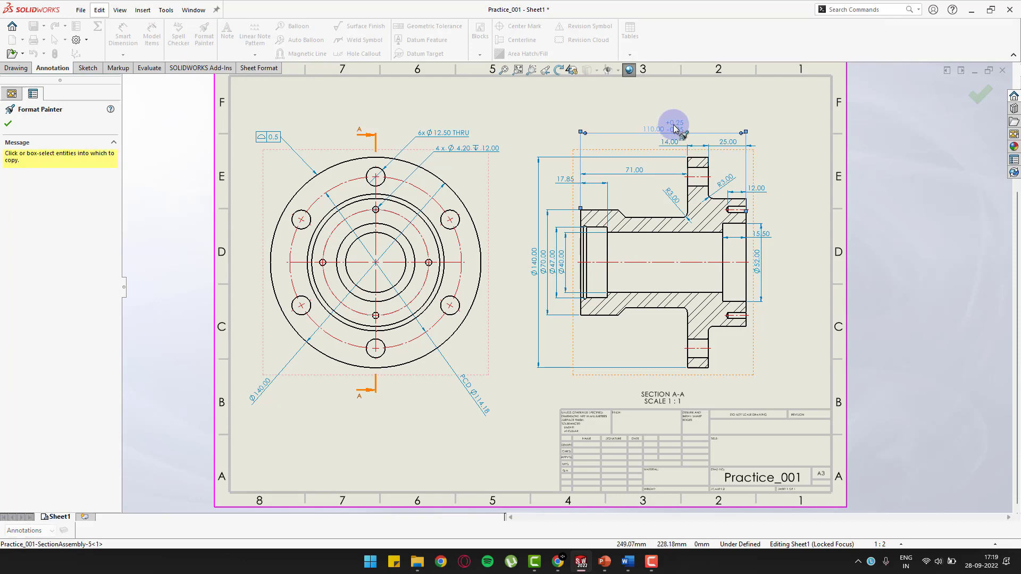
left_click(537, 264)
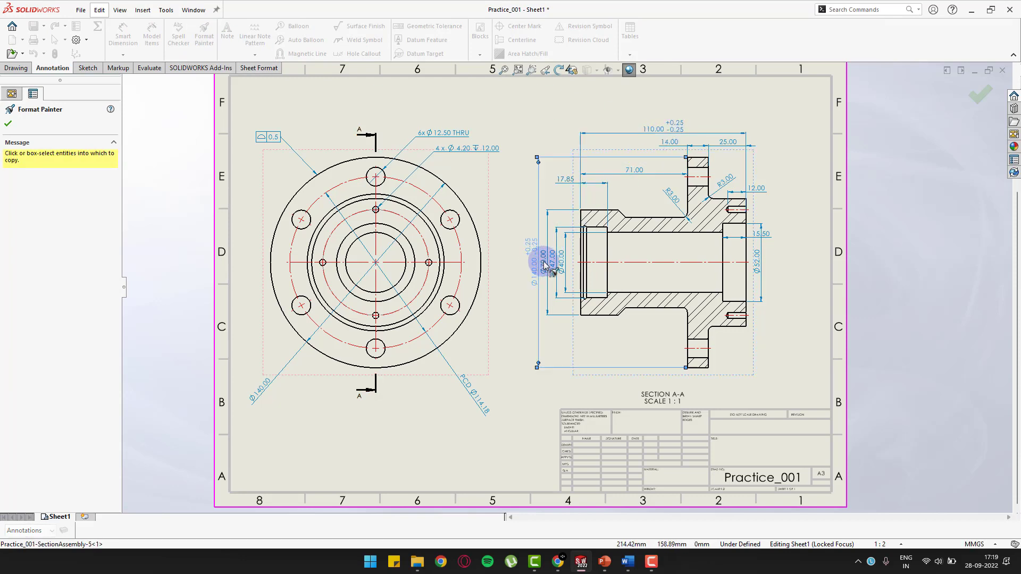
left_click(544, 263)
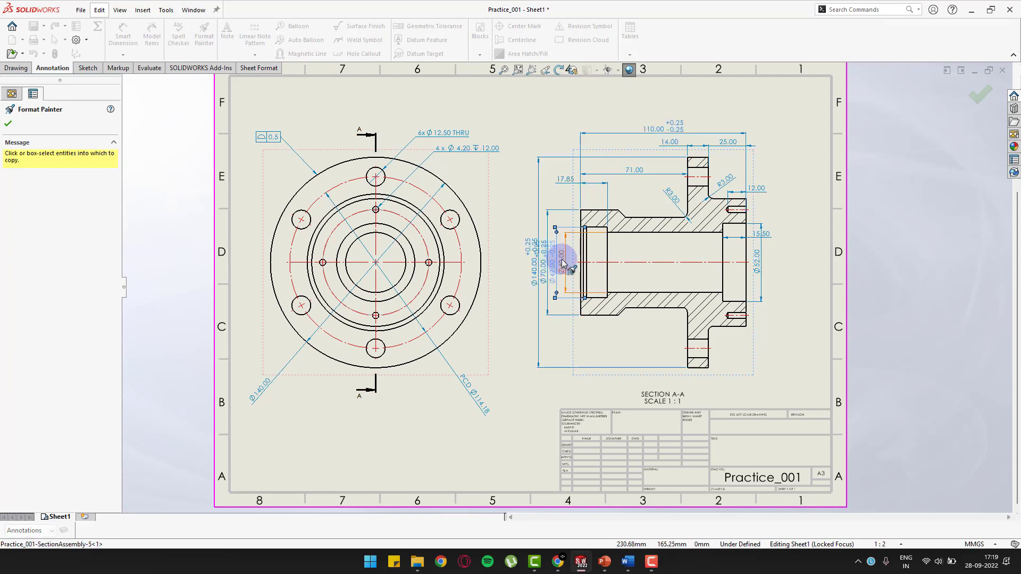
left_click(562, 262)
key("Escape")
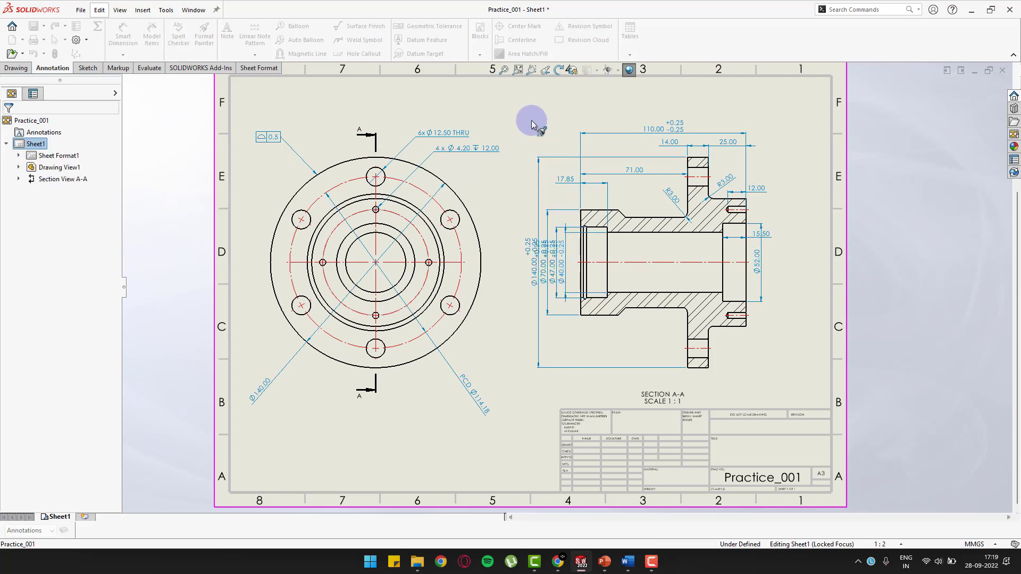
Select the four stacked, toleranced diameter dimensions of section view A-A and auto-arrange them
left_click_drag(514, 229, 573, 294)
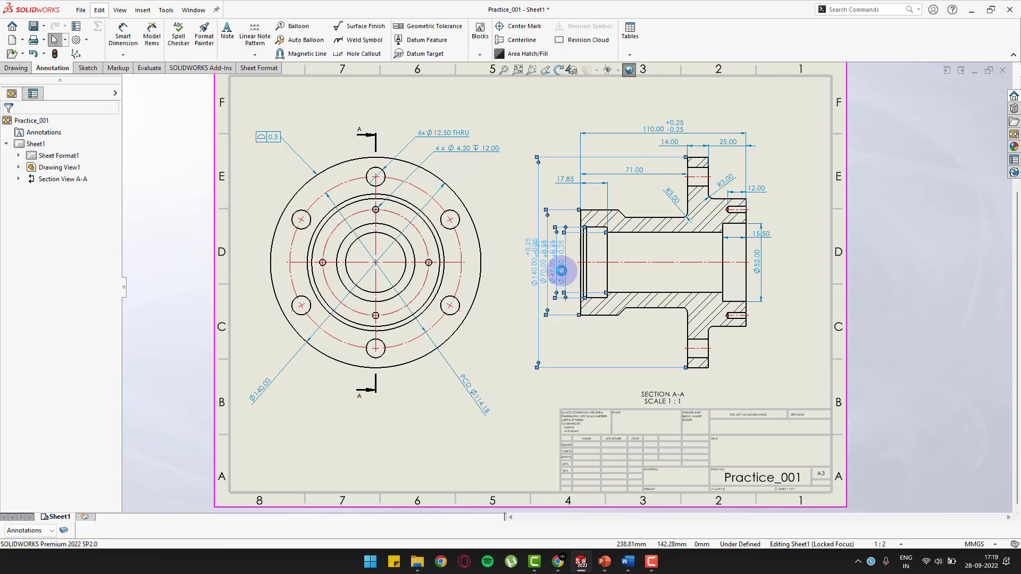
mouse_move(584, 238)
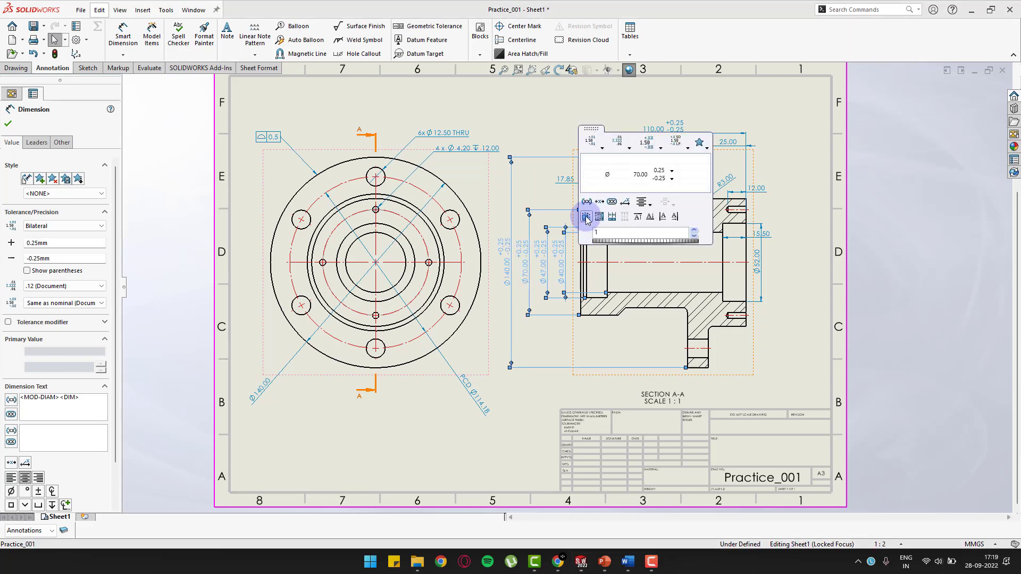
left_click(586, 217)
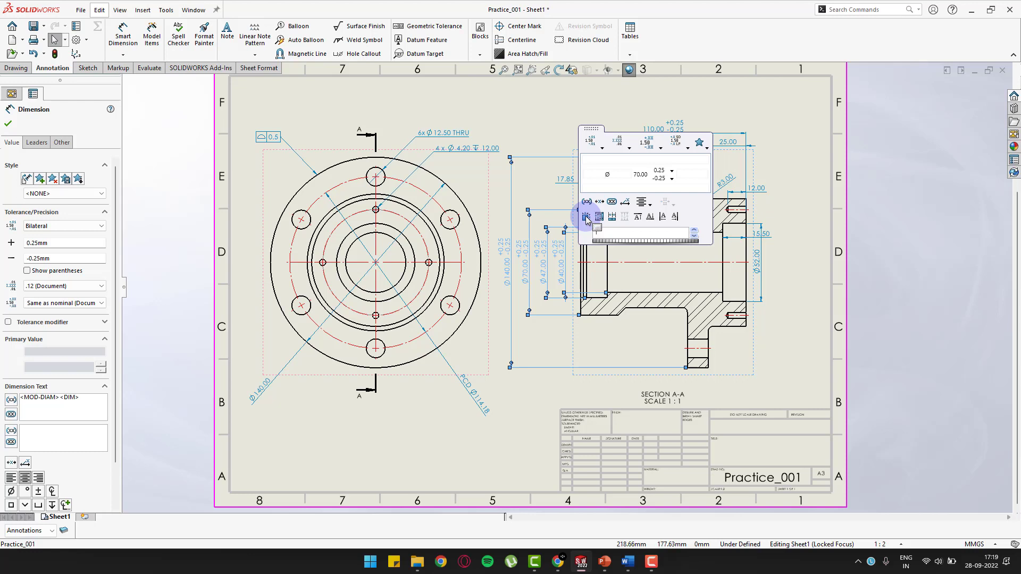
left_click(518, 134)
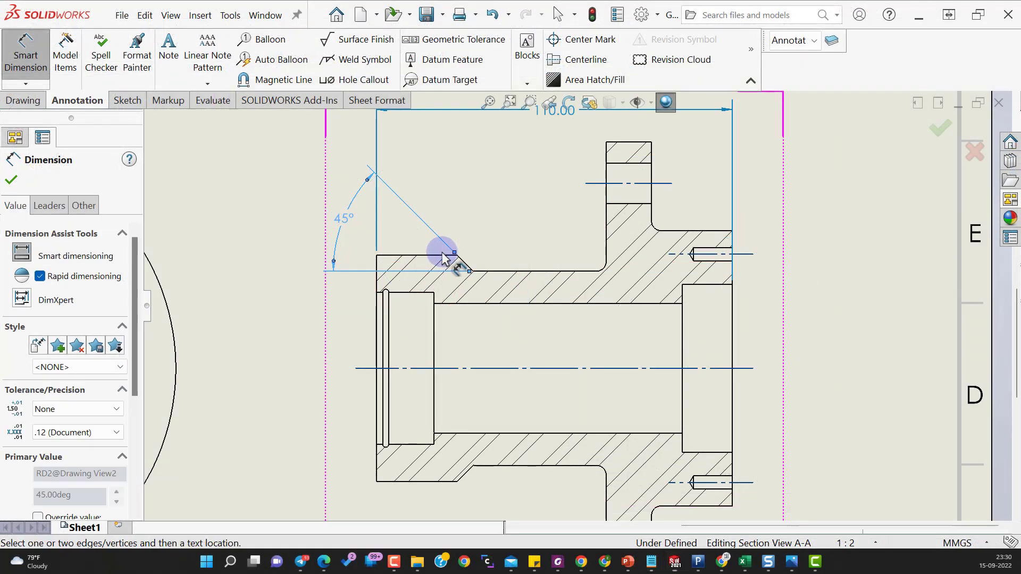
Finish the chamfer's angle dimension in section view A-A, with its text beside the chamfer
key("Escape")
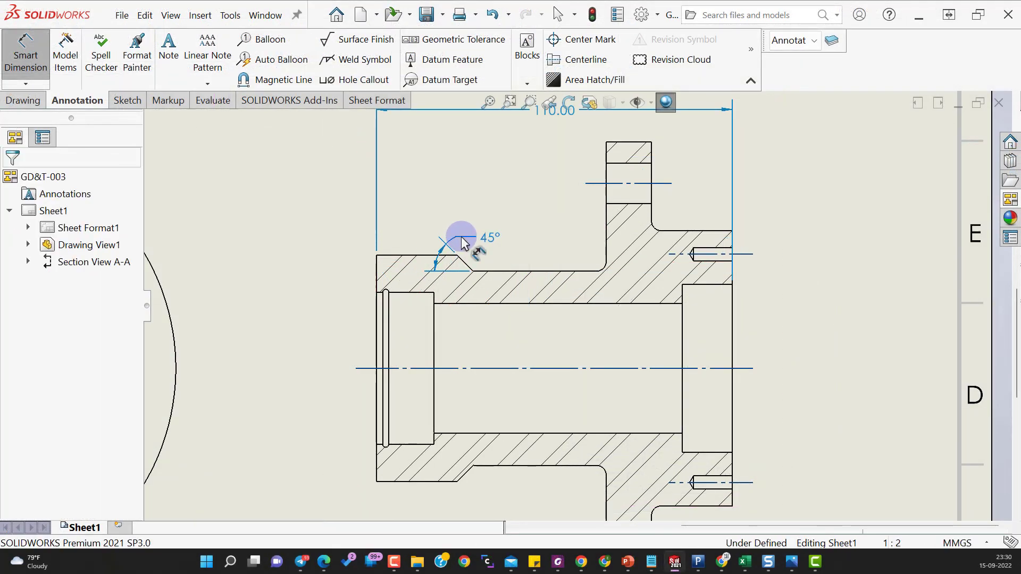
scroll(734, 370, "up", 5)
key("Escape")
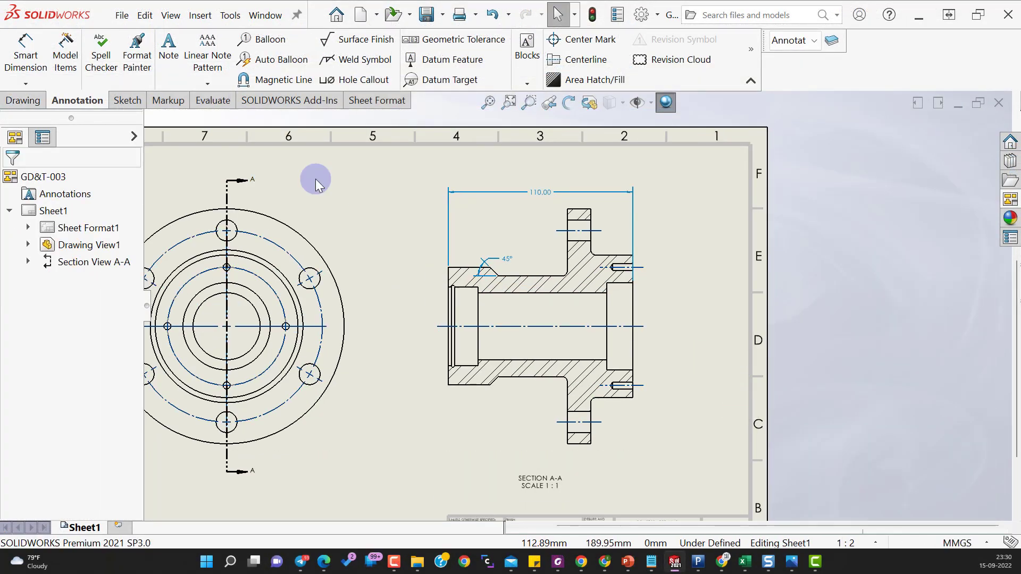
Dimension the fillet radius between the flange and the chamfered hub side, flip its arrow outside, and set the text close to the fillet
left_click(25, 53)
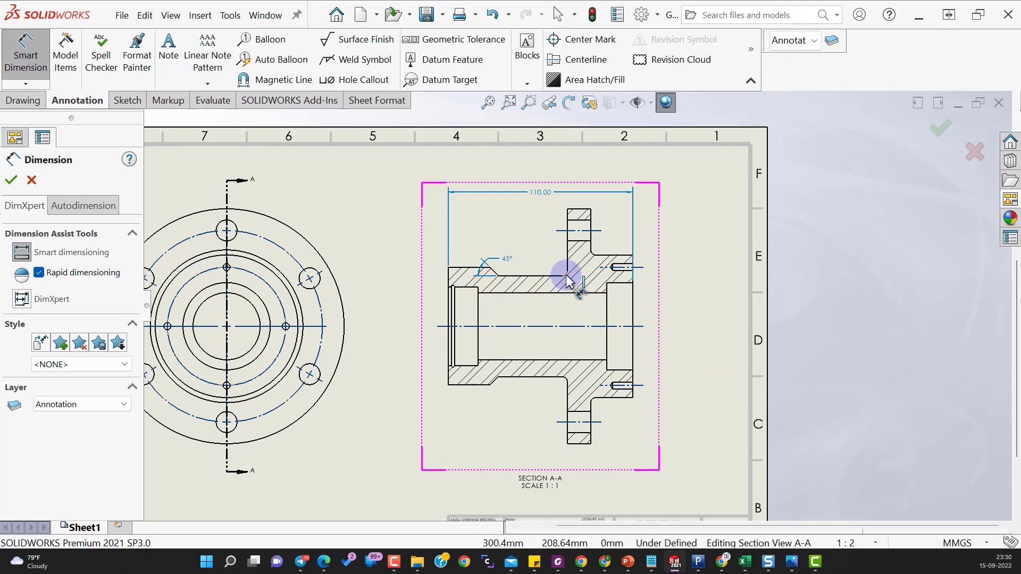
left_click(568, 279)
scroll(567, 279, "down", 5)
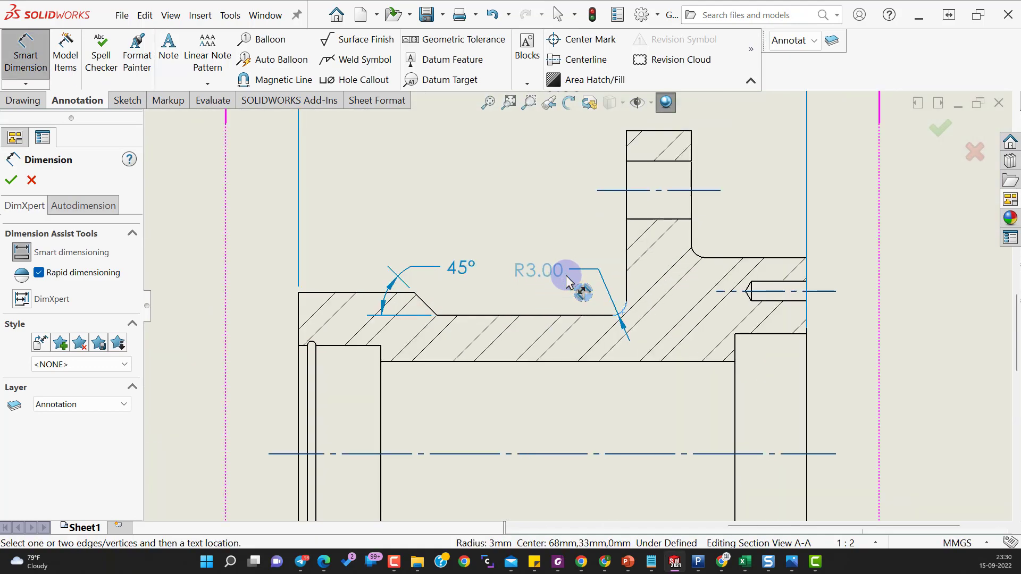
left_click(565, 284)
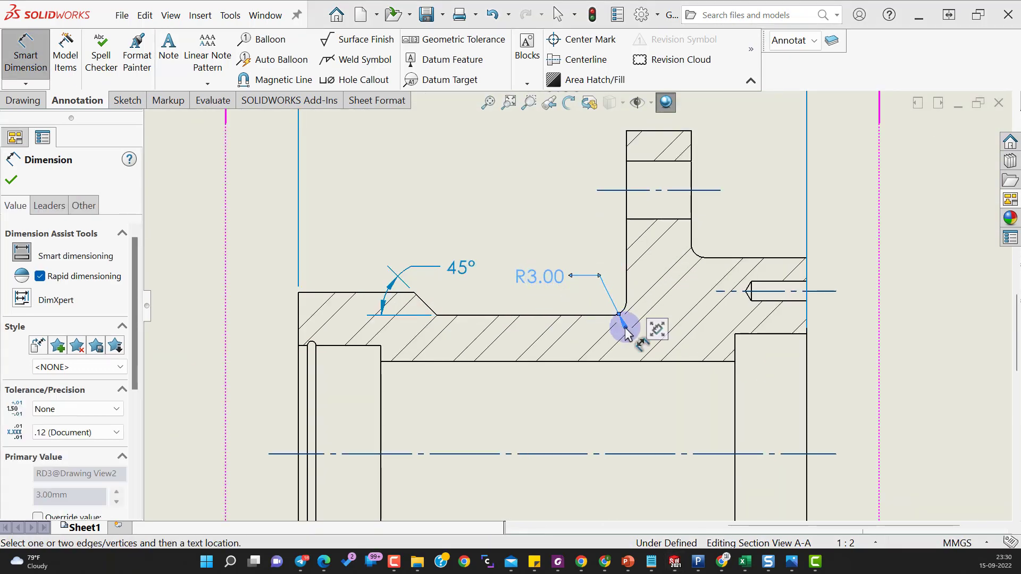
left_click(625, 327)
left_click(563, 237)
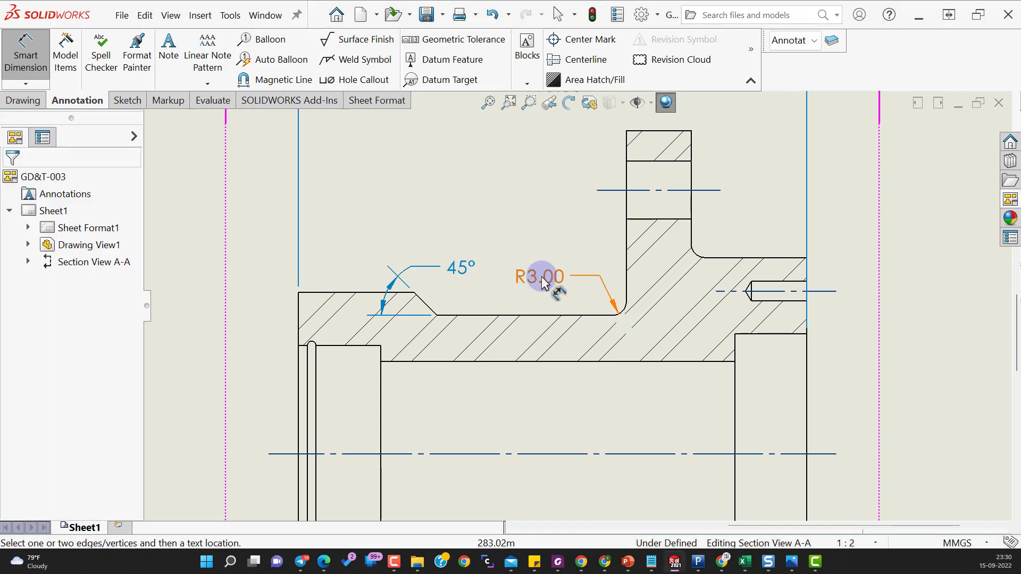
mouse_move(543, 281)
left_mouse_down()
mouse_move(549, 287)
mouse_move(538, 292)
left_mouse_up()
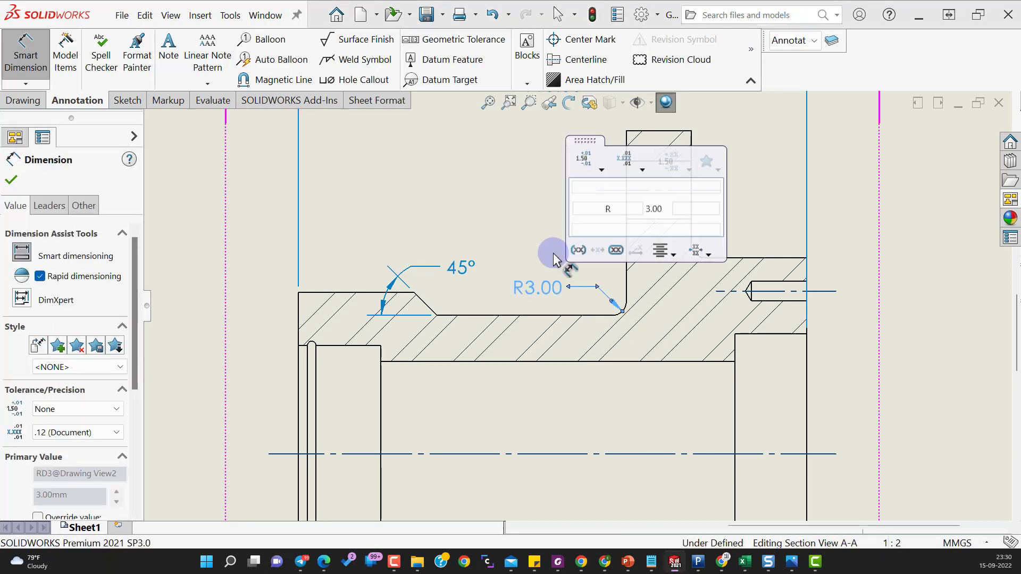
left_click(553, 254)
key("Escape")
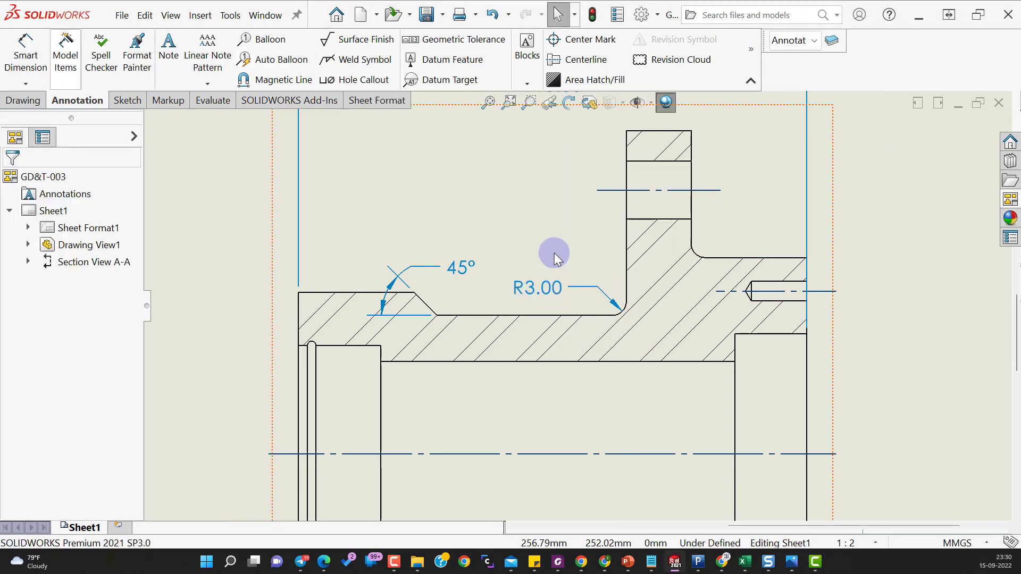
Dimension the fillet radius on the opposite side of the flange, placing the text above the short hub
right_click_drag(888, 244, 884, 212)
left_click(697, 256)
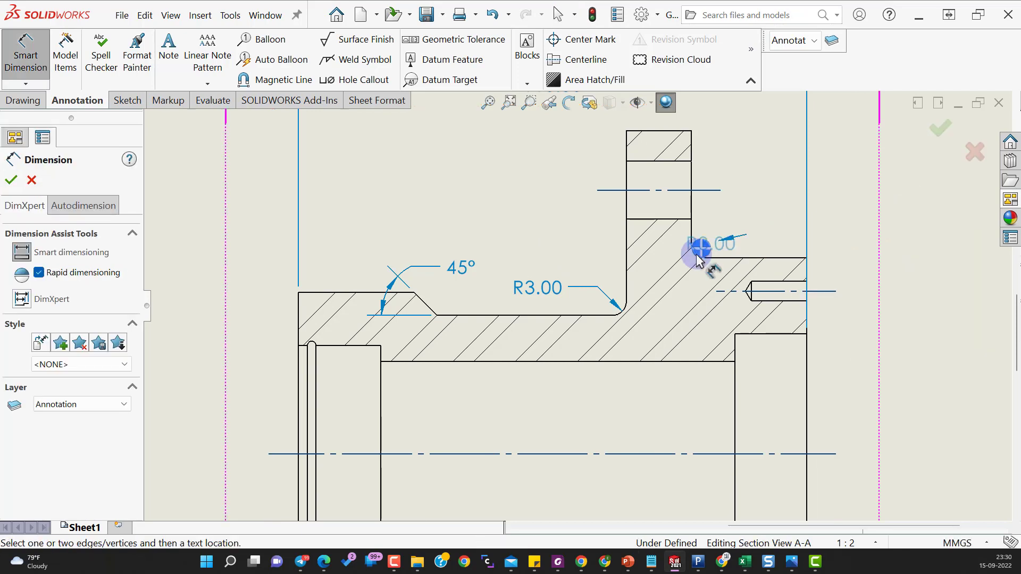
left_click(779, 231)
left_click(892, 316)
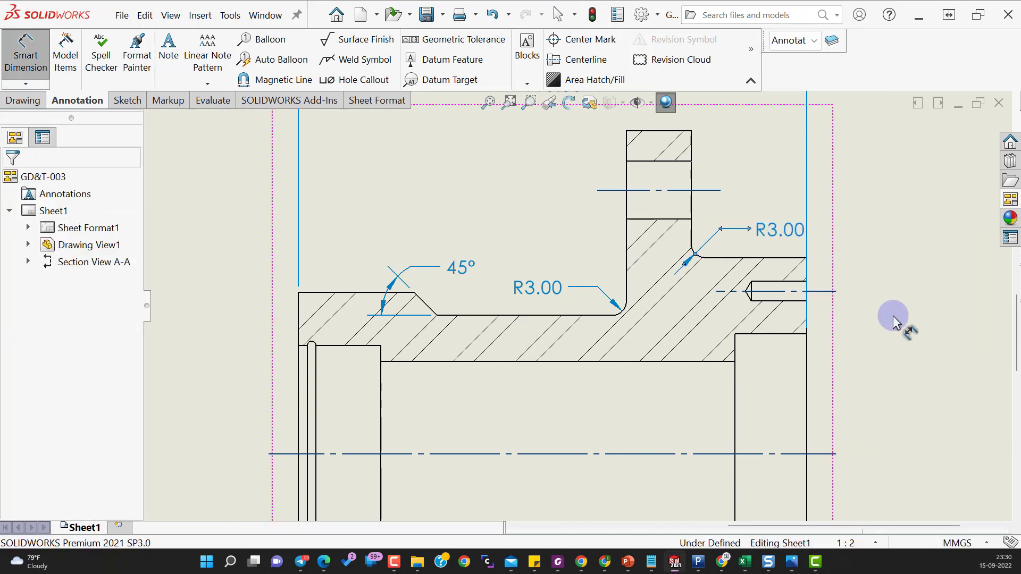
key("Escape")
Dimension the short hub's length from its end face to the flange, and the flange thickness, both above section view A-A
scroll(853, 343, "up", 4)
scroll(730, 432, "down", 1)
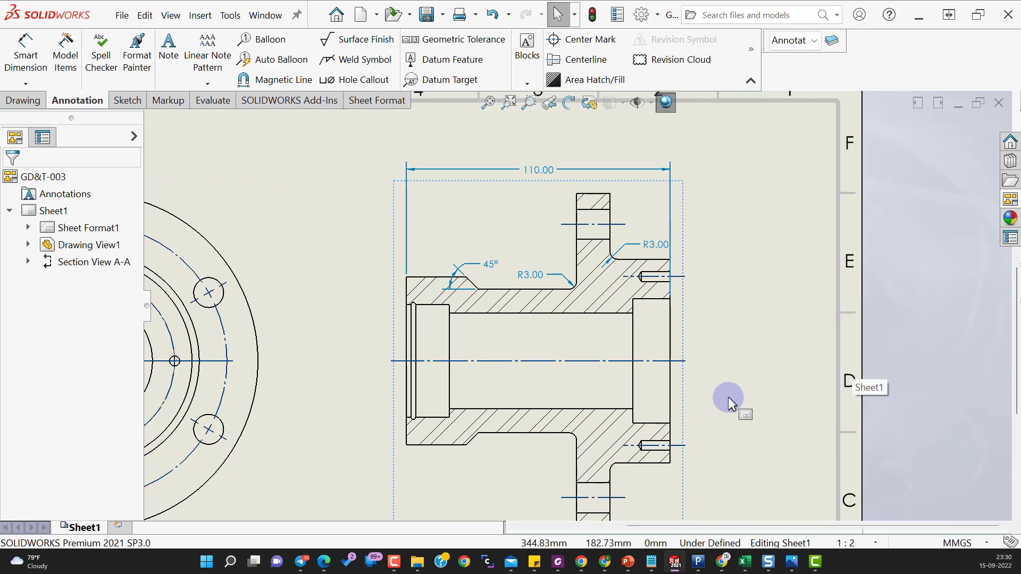
left_click(26, 55)
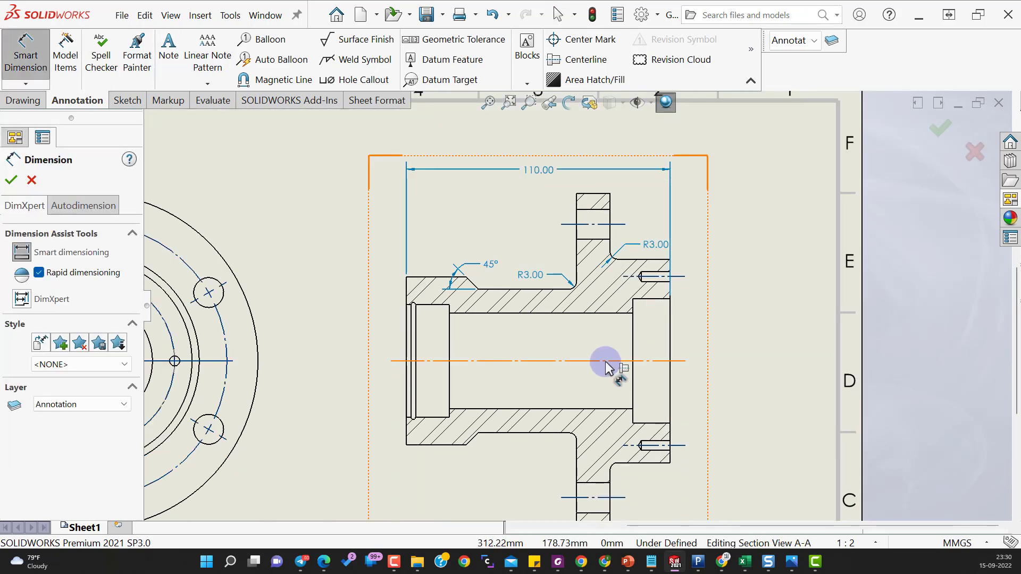
left_click(607, 198)
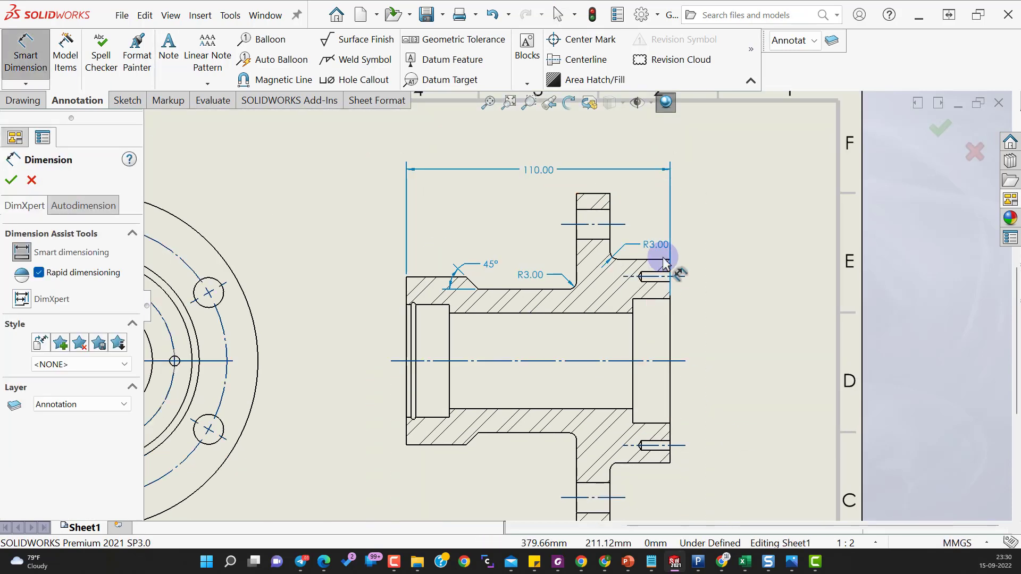
left_click(665, 266)
left_click(612, 211)
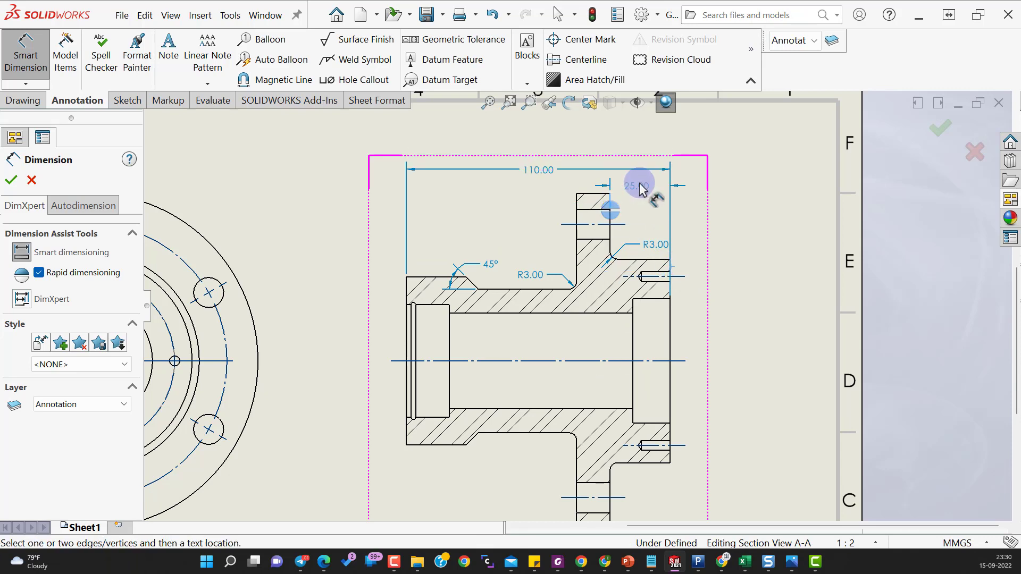
left_click(599, 197)
scroll(596, 199, "down", 1)
scroll(596, 200, "down", 1)
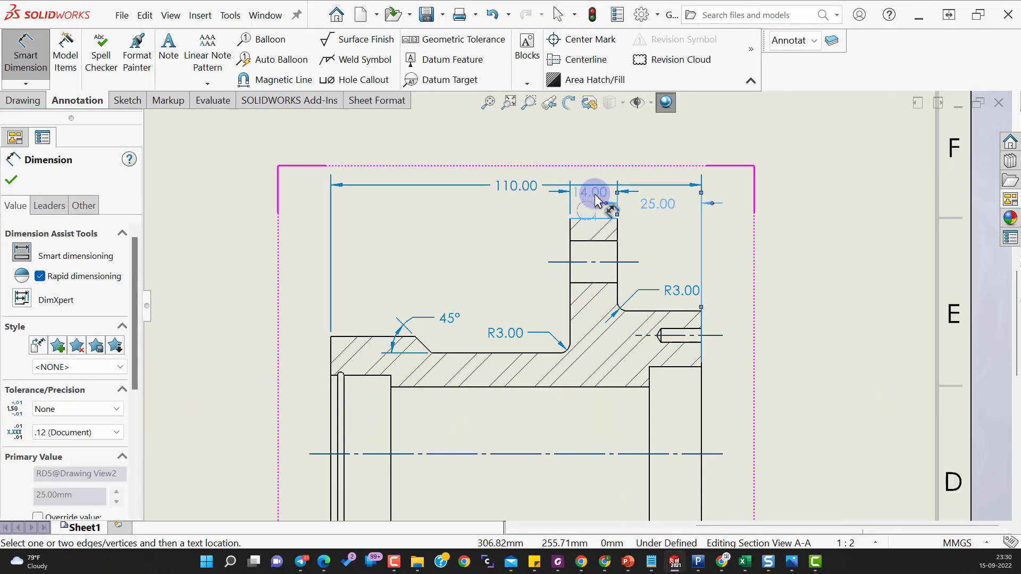
Restack the length dimensions above section view A-A, with the overall length highest, the short hub length below it and the flange thickness lowest
left_click_drag(524, 194, 531, 154)
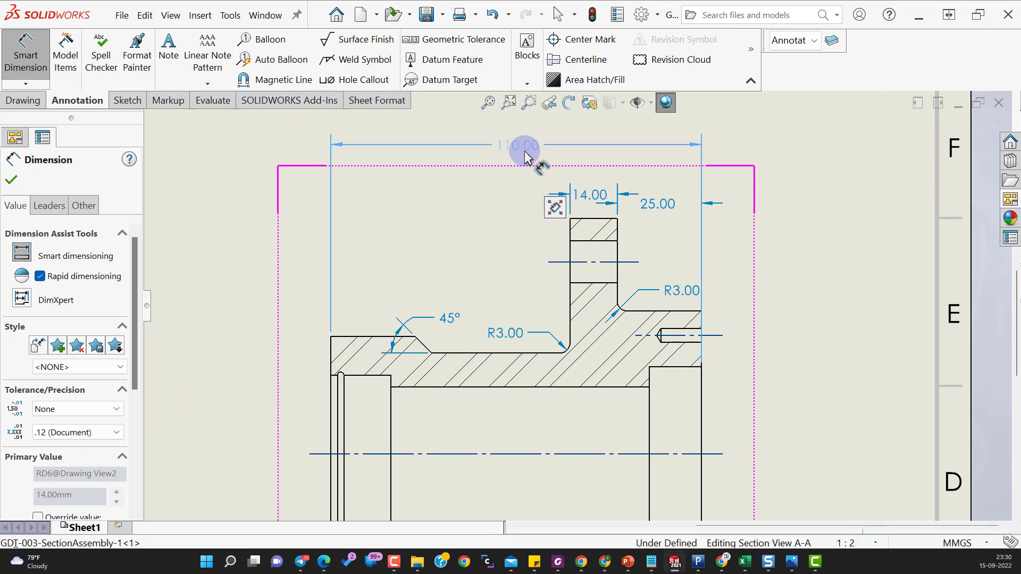
key("Escape")
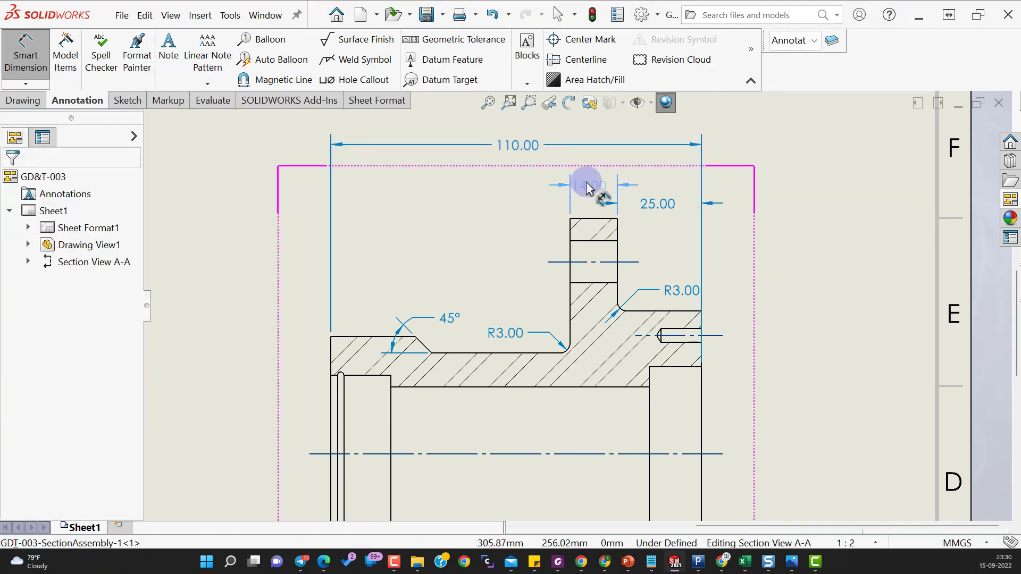
left_click_drag(658, 204, 663, 174)
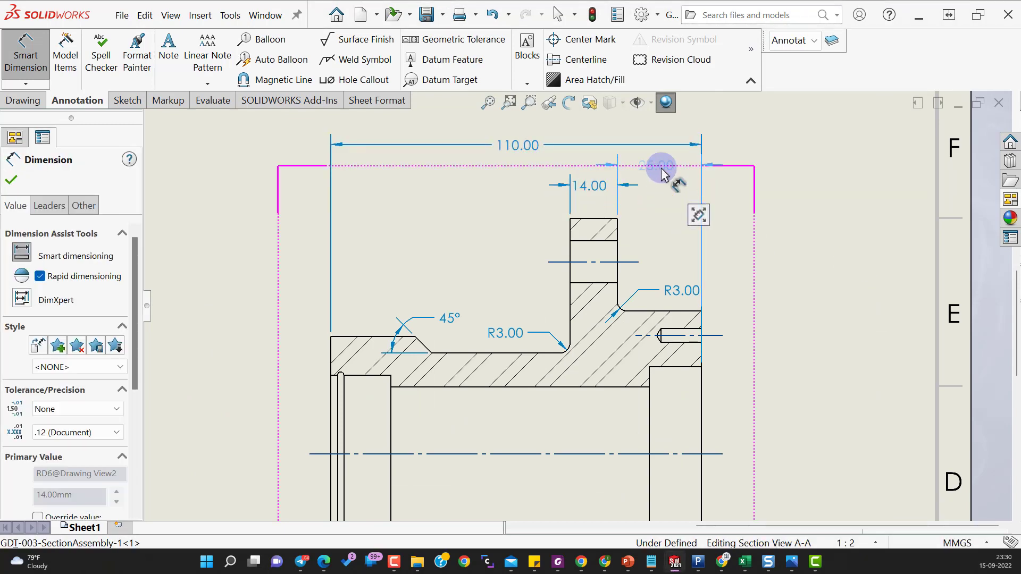
left_click(856, 235)
left_click_drag(590, 193, 590, 206)
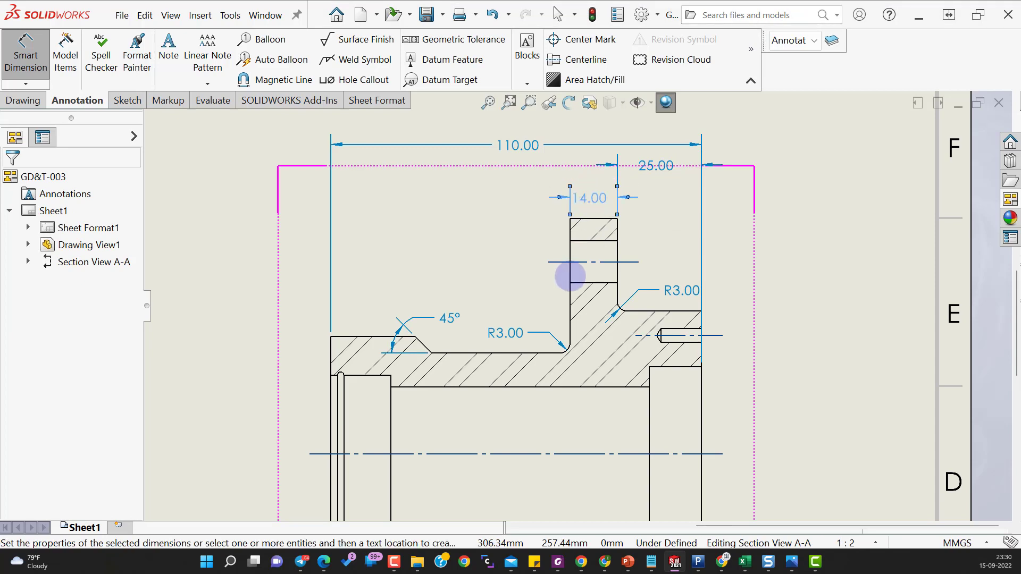
left_click(832, 278)
Dimension the distance from the chamfered hub's end face to the near flange face, placing it above the hub
left_click(570, 237)
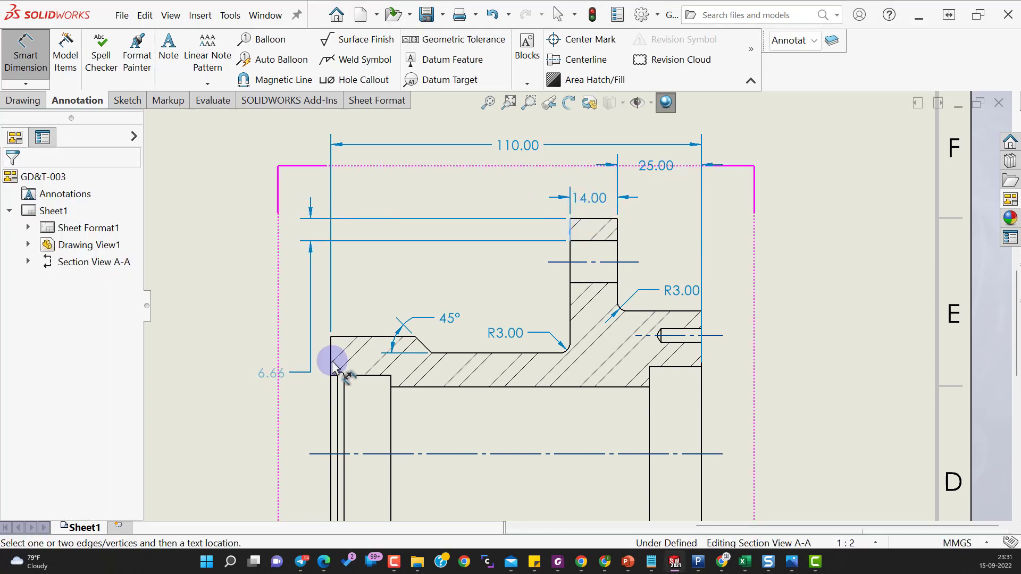
left_click(330, 358)
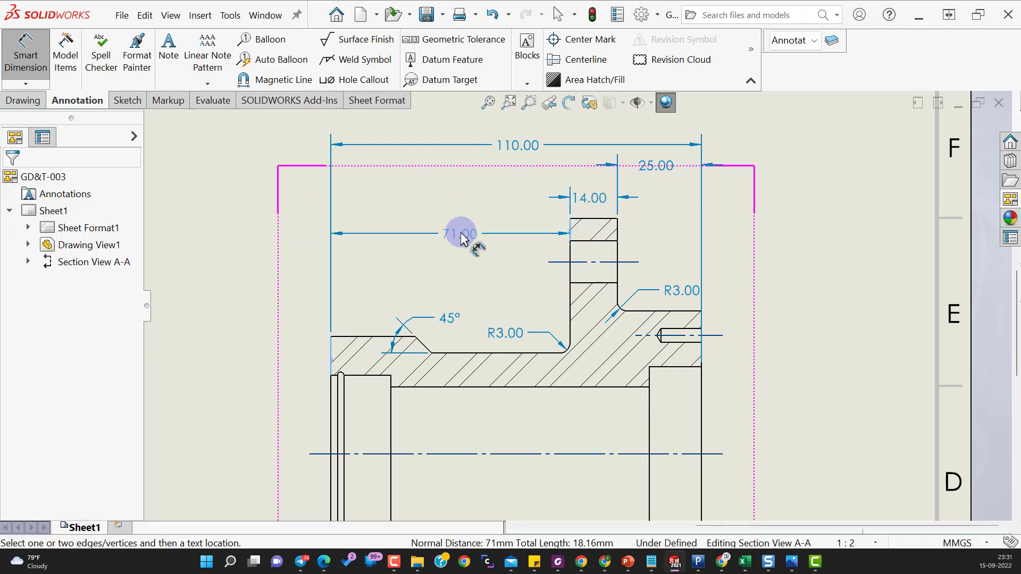
left_click(460, 237)
left_click(850, 254)
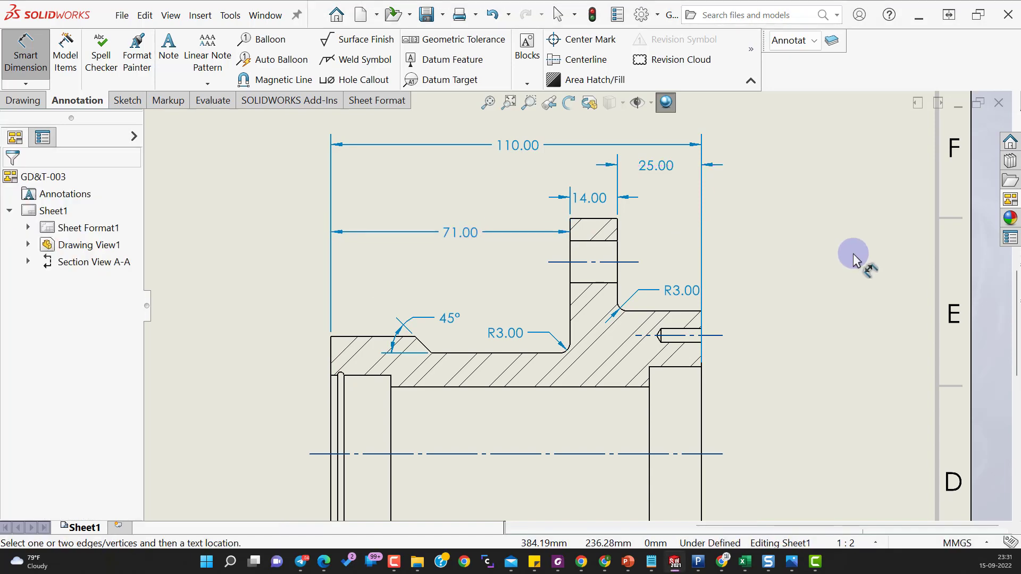
Dimension the depth of the counterbore in the short hub's end face, placing the text outside the part
scroll(722, 428, "up", 4)
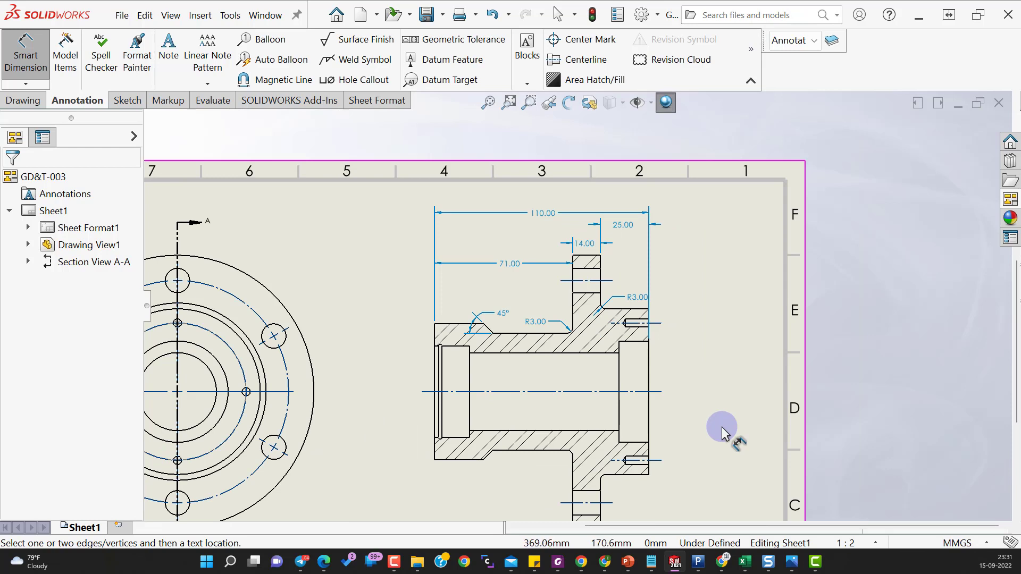
left_click(620, 368)
left_click(648, 372)
scroll(664, 367, "down", 2)
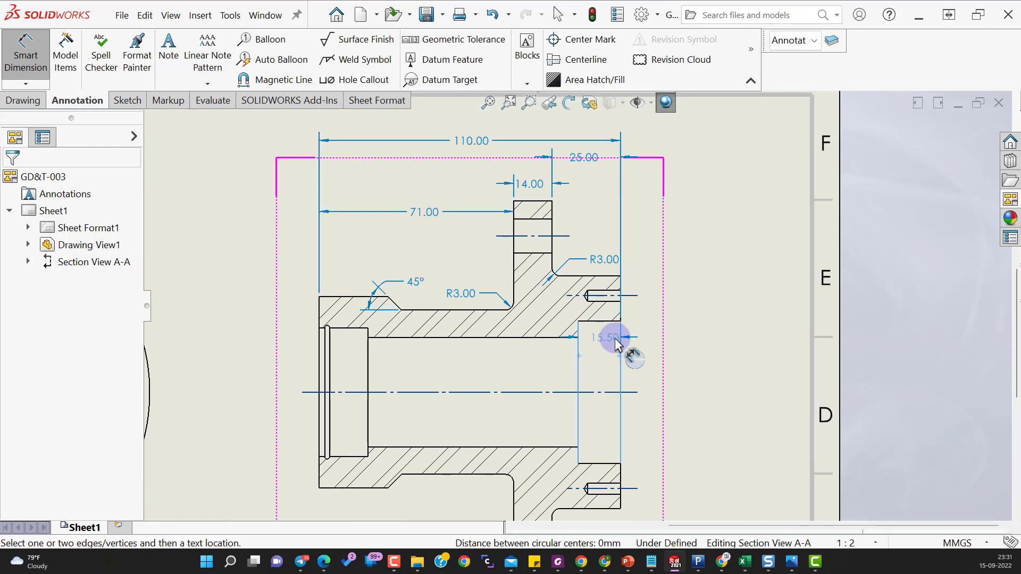
left_click(657, 345)
Dimension the depth of the counterbore in the chamfered hub's end, placing the dimension above the hub
left_click(367, 362)
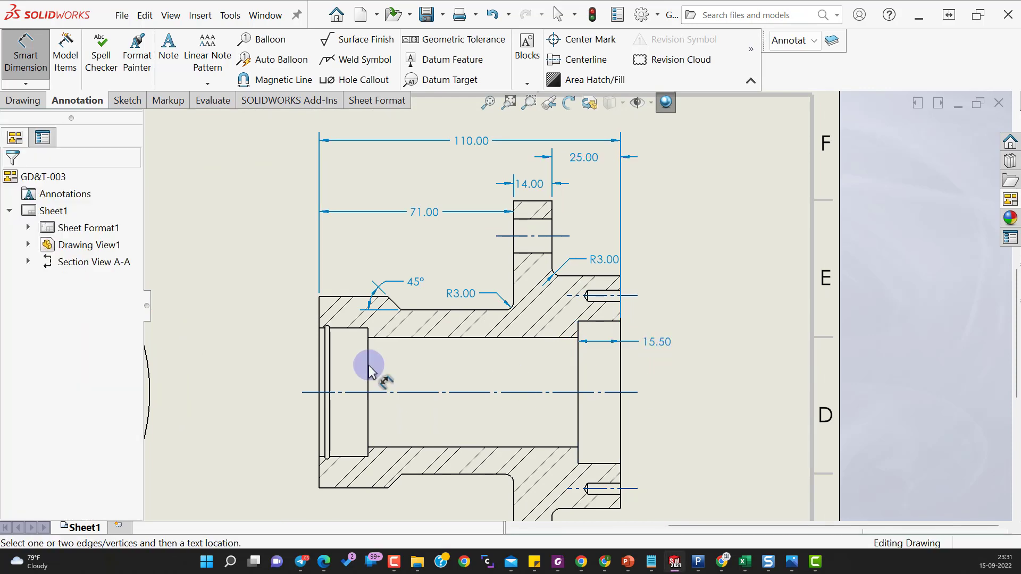
left_click(320, 355)
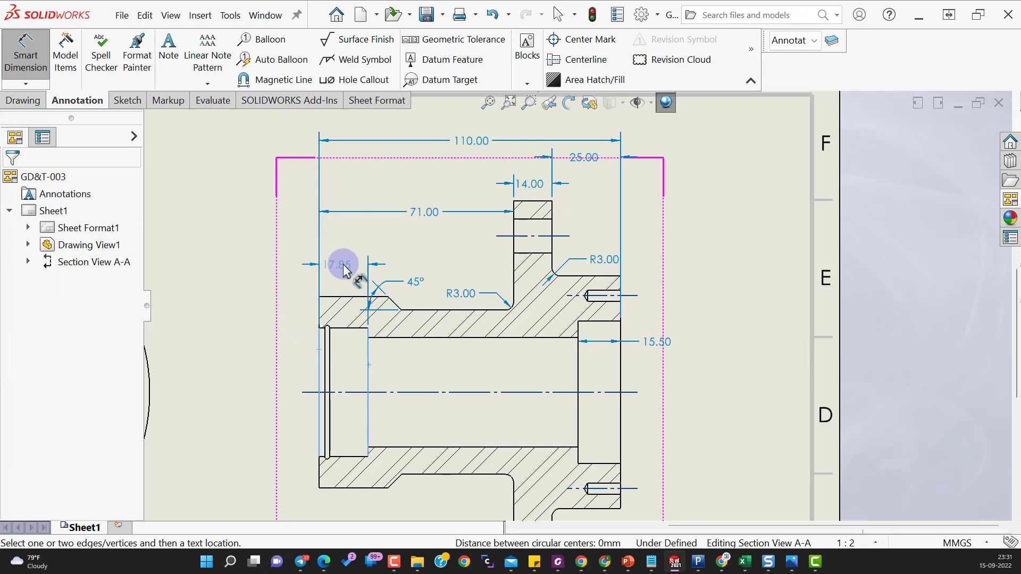
left_click(343, 266)
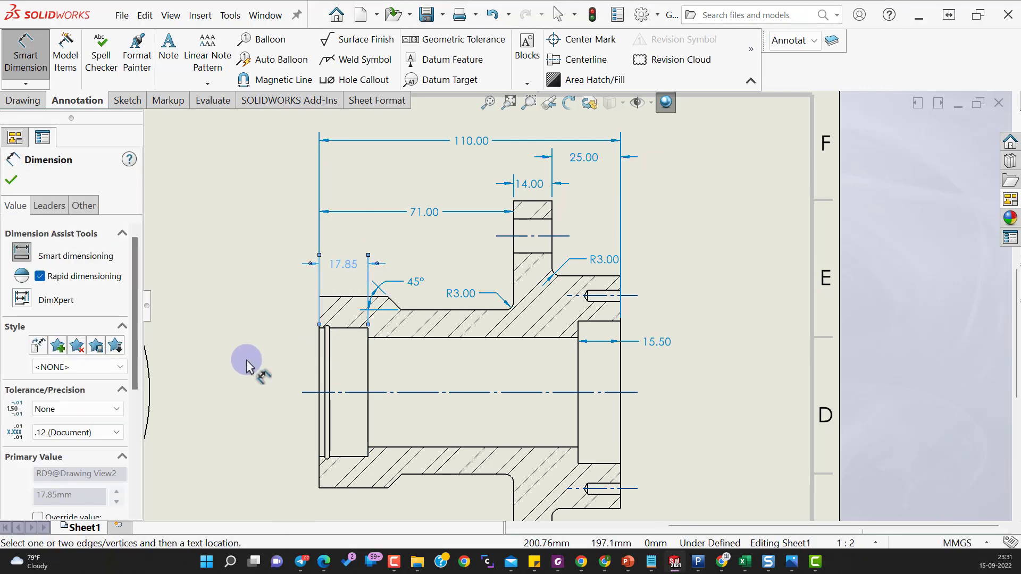
Dimension the chamfered hub's outer diameter in section view A-A, placing it outside the hub's end face
left_click(335, 297)
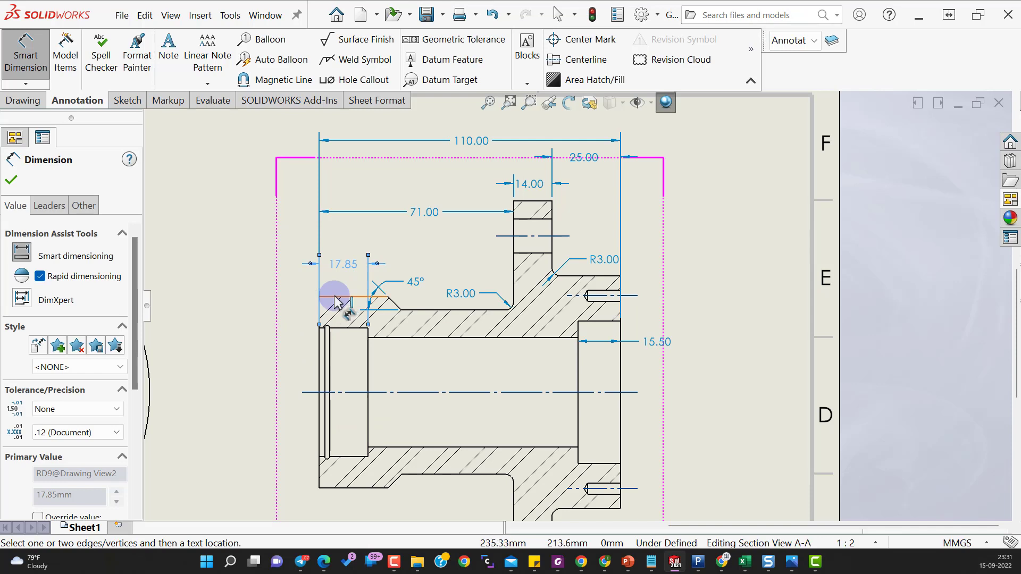
left_click(365, 488)
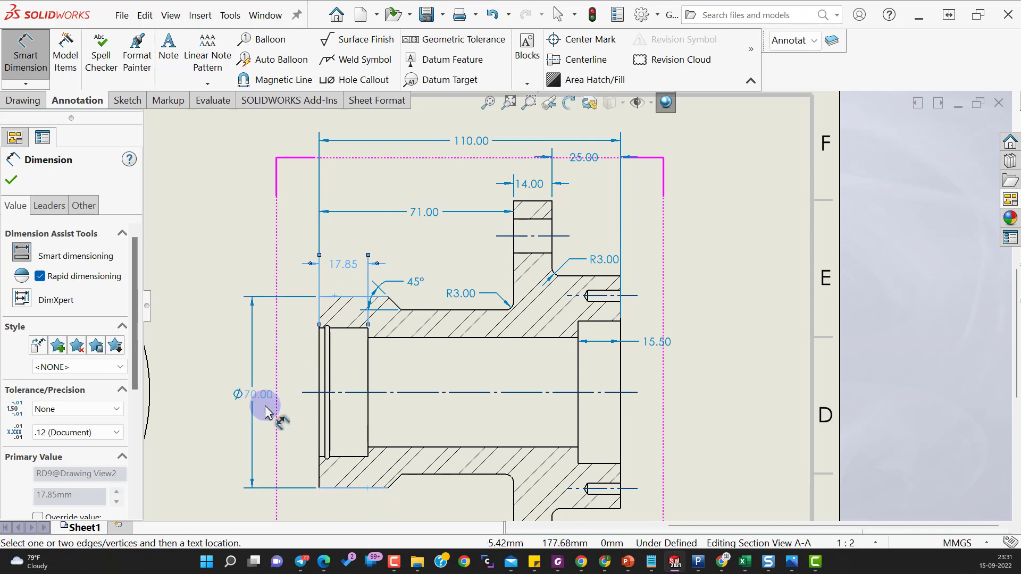
left_click(261, 408)
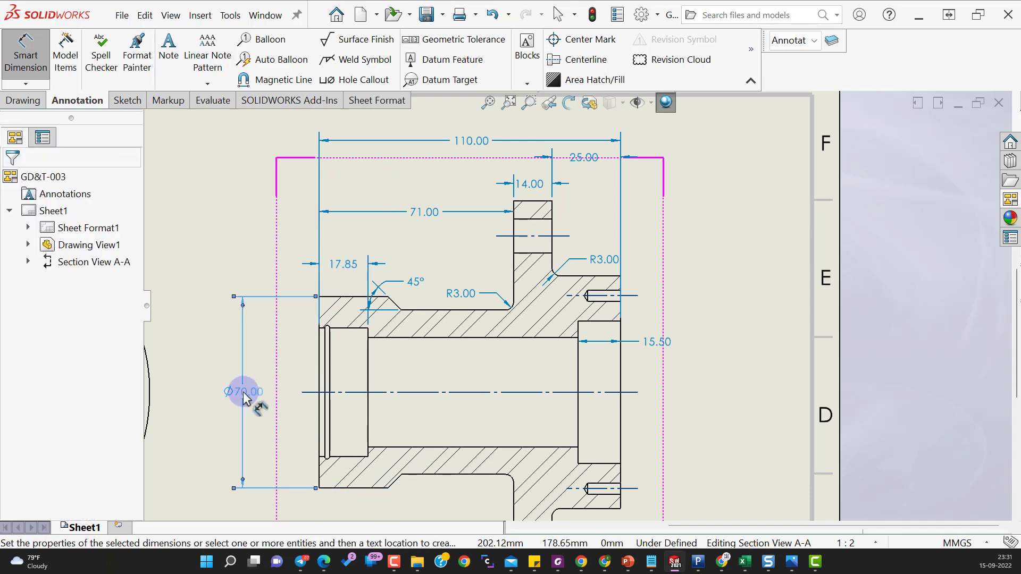
Dimension the diameter of the chamfered hub's counterbore and space it clear of the hub's outer diameter dimension, beyond the hub's end face
scroll(339, 328, "up", 2)
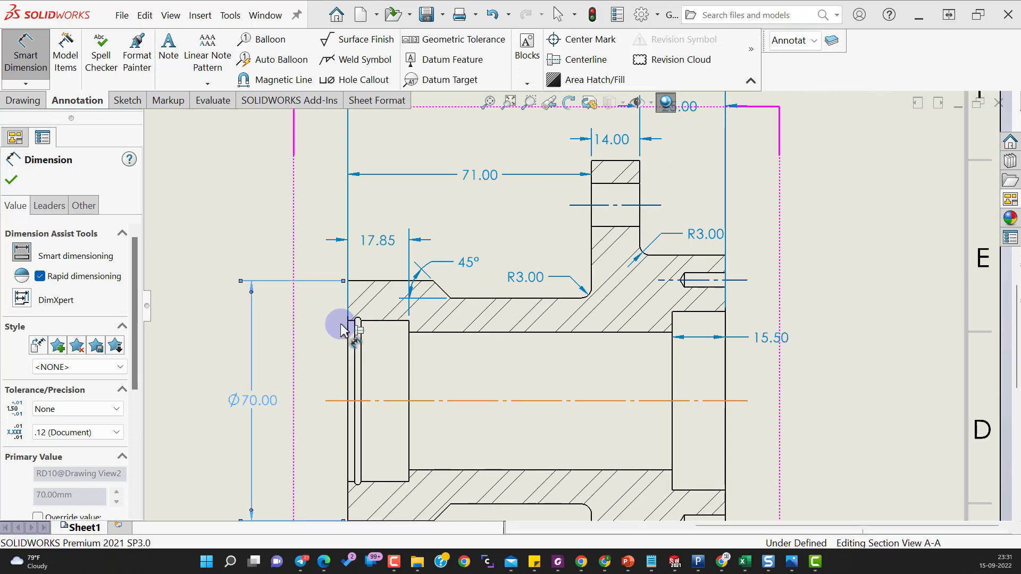
left_click(177, 353)
left_click(384, 321)
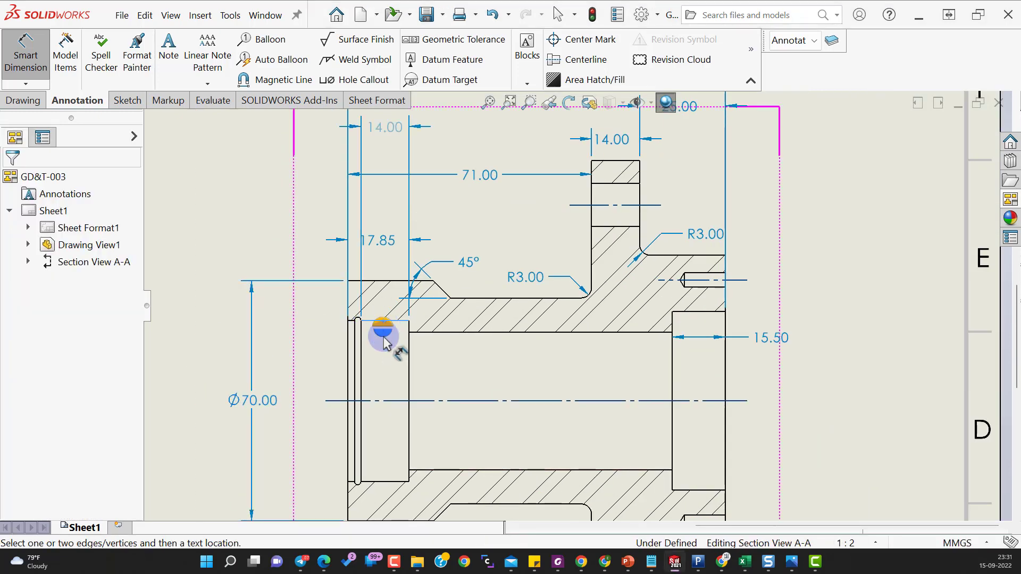
left_click(388, 480)
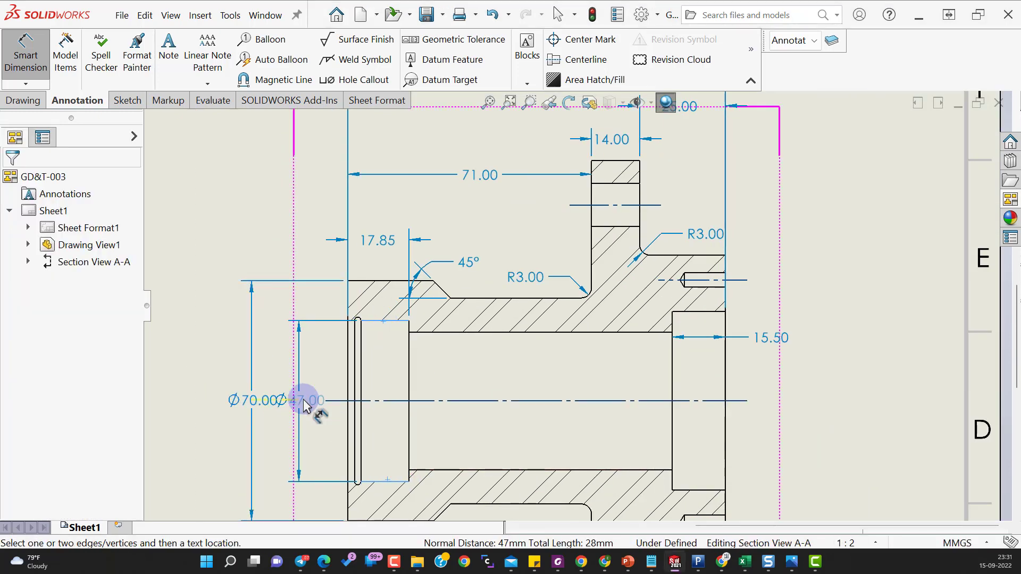
left_click(303, 399)
left_click_drag(255, 401, 201, 401)
left_click_drag(307, 399, 260, 400)
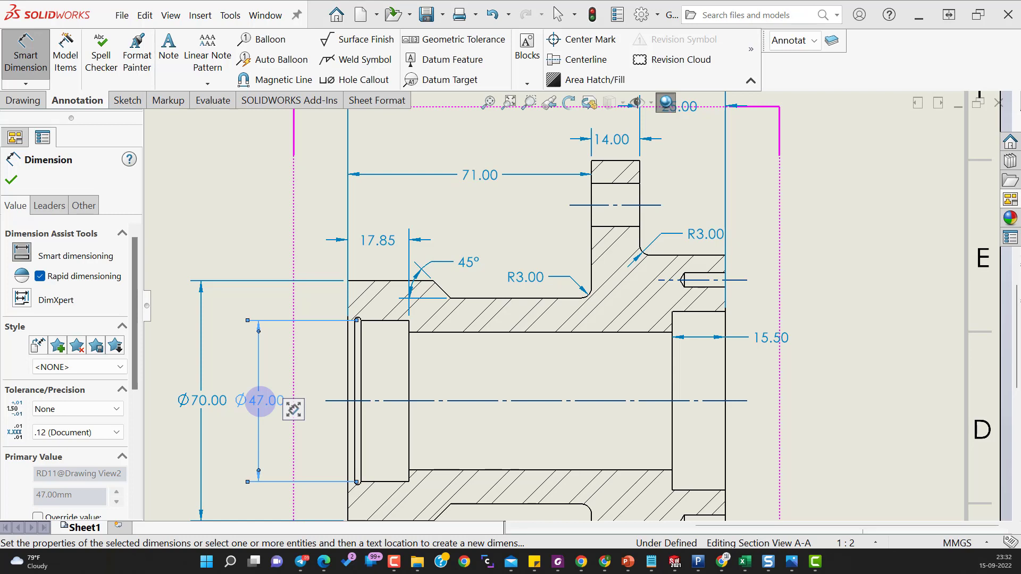
Dimension the central through bore's diameter, placing it between the hub's end face and the counterbore diameter dimension
left_click(455, 333)
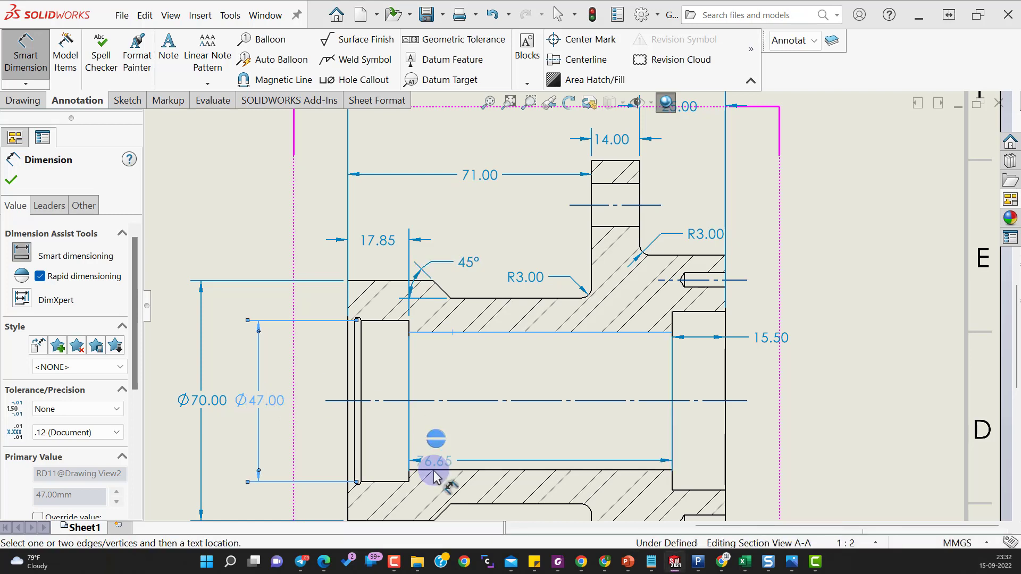
left_click(434, 470)
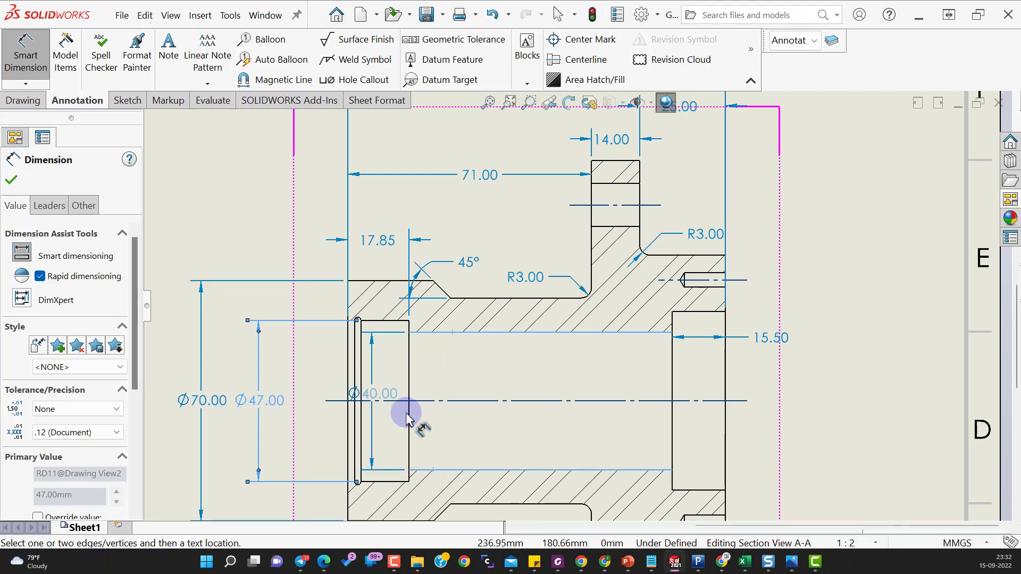
left_click(321, 409)
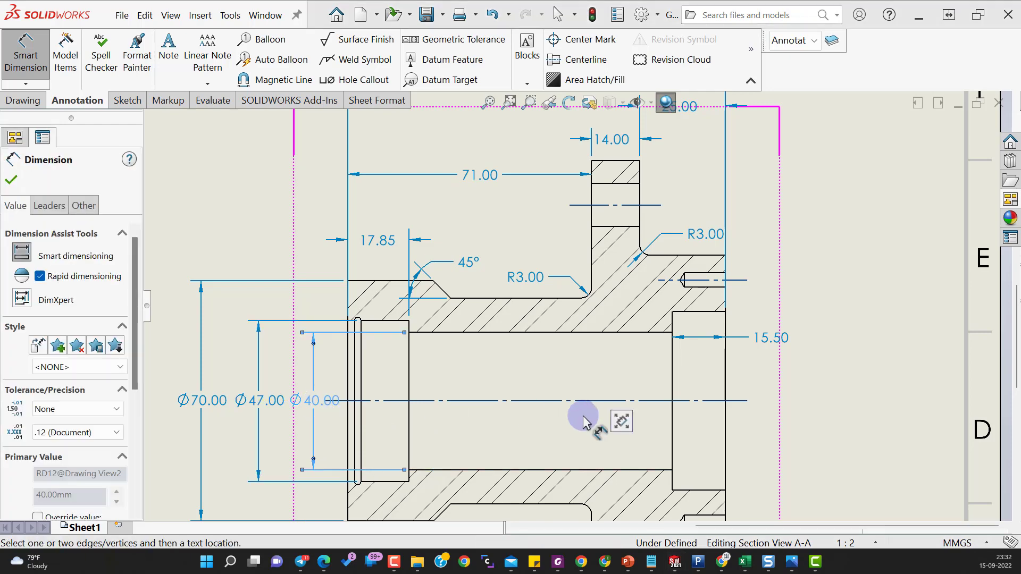
Dimension the diameter of the counterbore in the short hub, placing the text outside the part
scroll(584, 420, "up", 2)
scroll(611, 274, "down", 4)
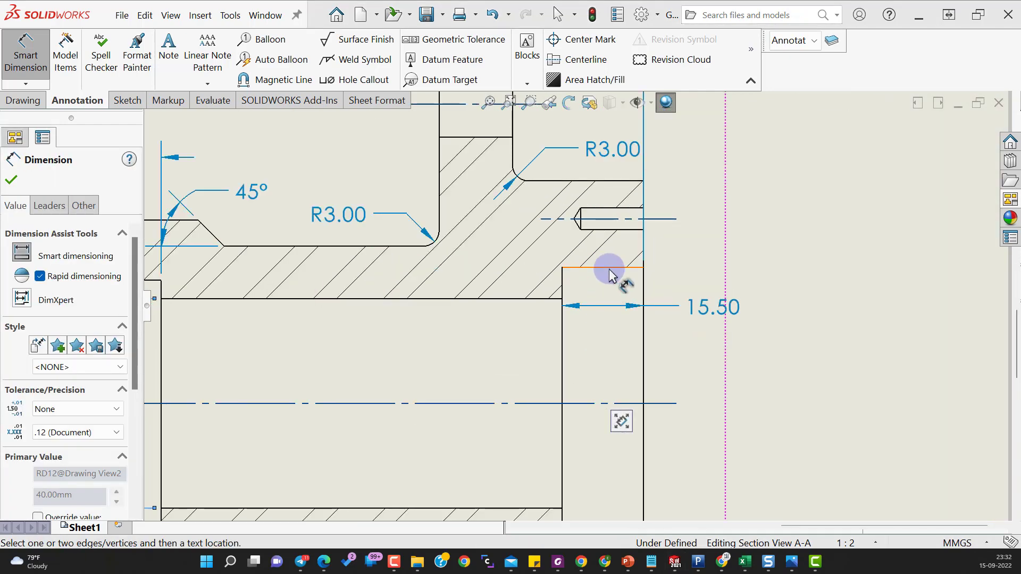
left_click(609, 269)
scroll(594, 492, "up", 2)
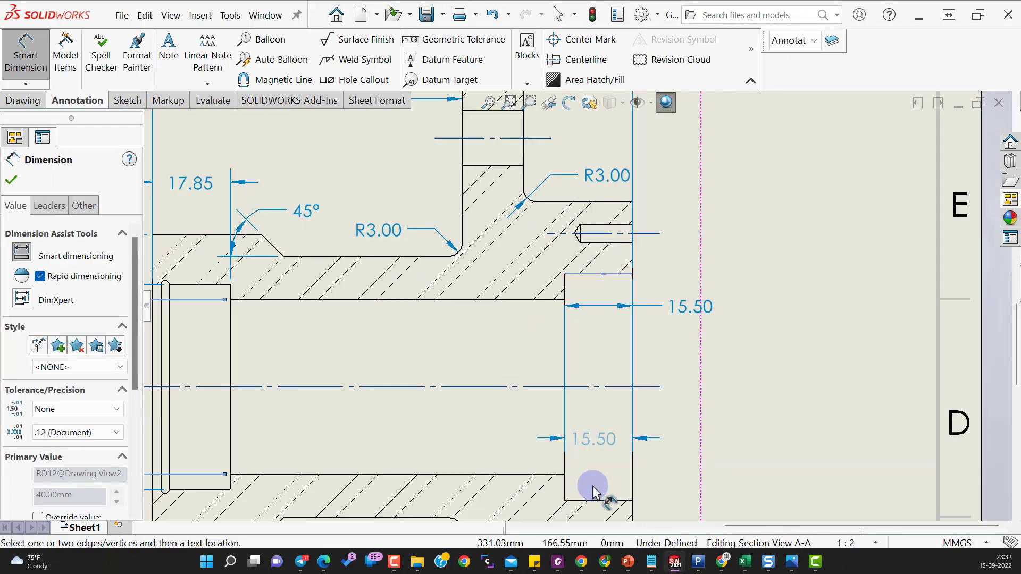
left_click(600, 469)
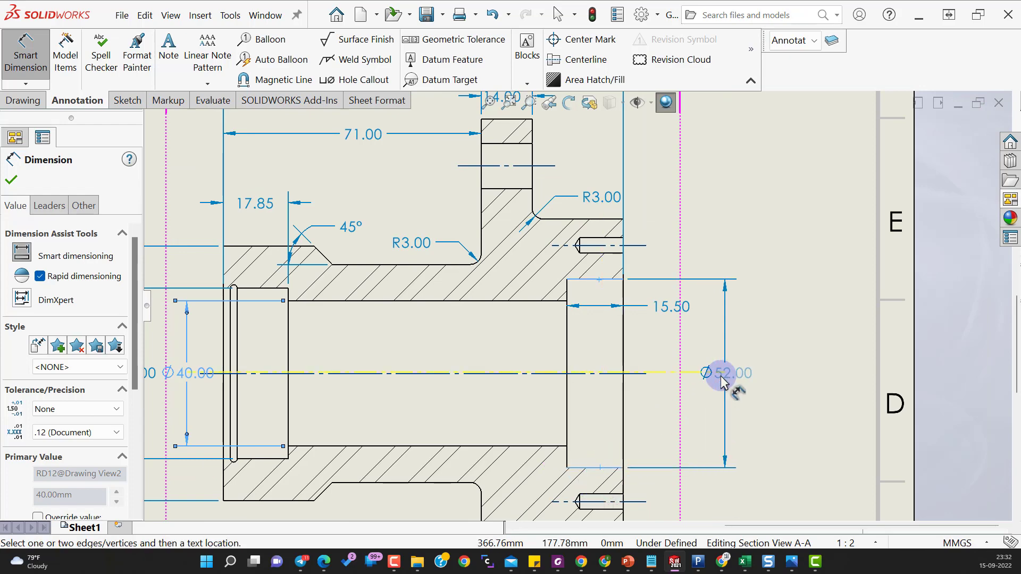
left_click(771, 418)
key("f")
key("Escape")
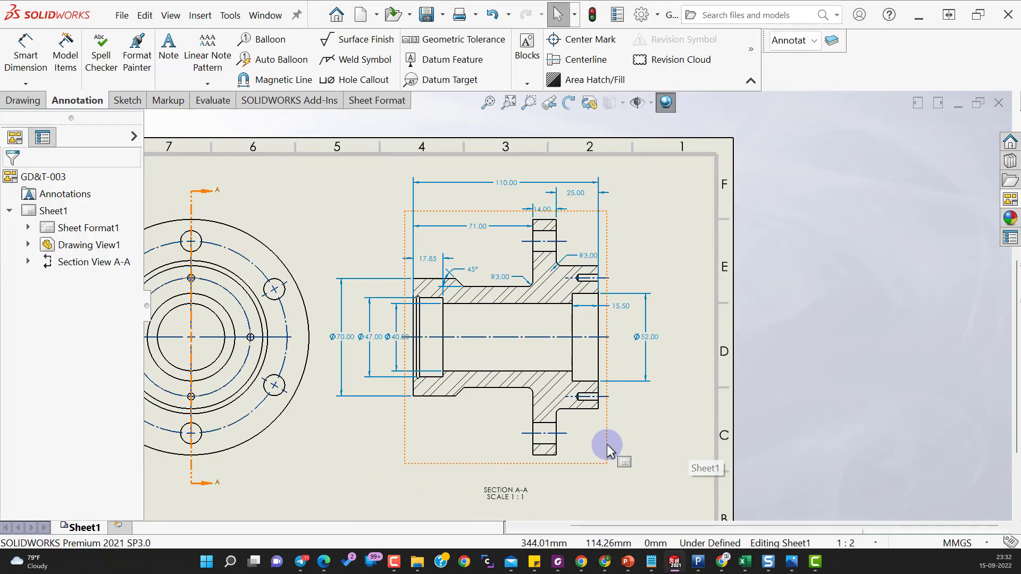
Dimension the depth of the small blind hole in the short hub's end face, placing it above the hub
scroll(609, 453, "down", 1)
scroll(602, 223, "down", 2)
left_click(24, 45)
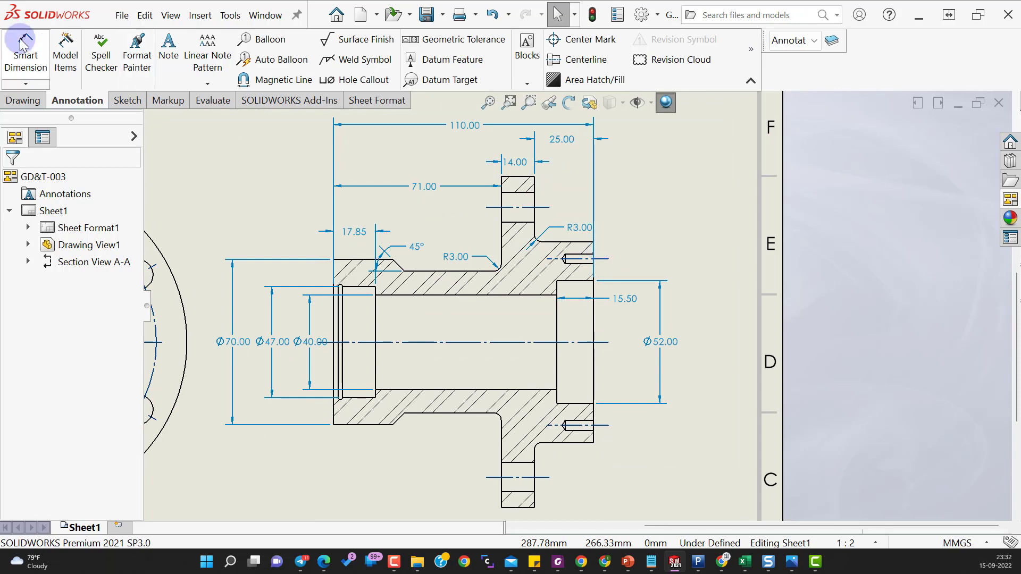
left_click(574, 260)
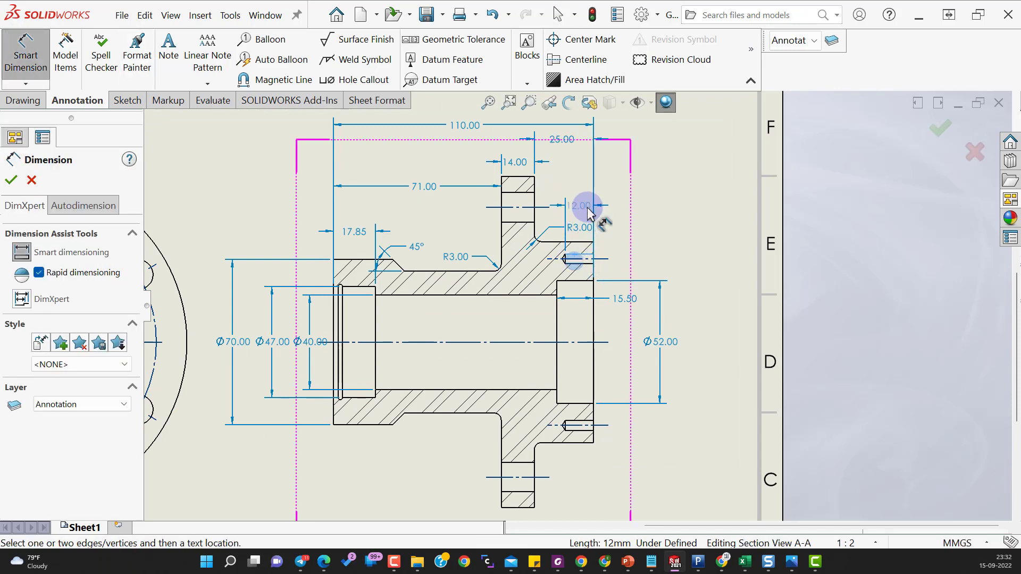
left_click(611, 208)
left_click(694, 254)
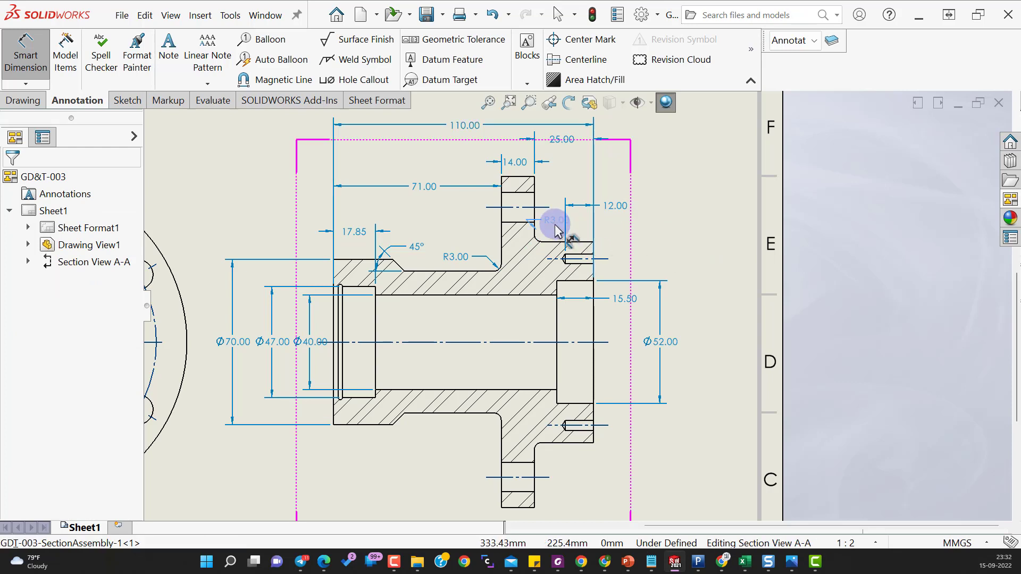
Remove the fillet radius dimension beside the short hub and move the counterbore depth dimension above the blind hole's depth dimension
left_click_drag(550, 266, 581, 202)
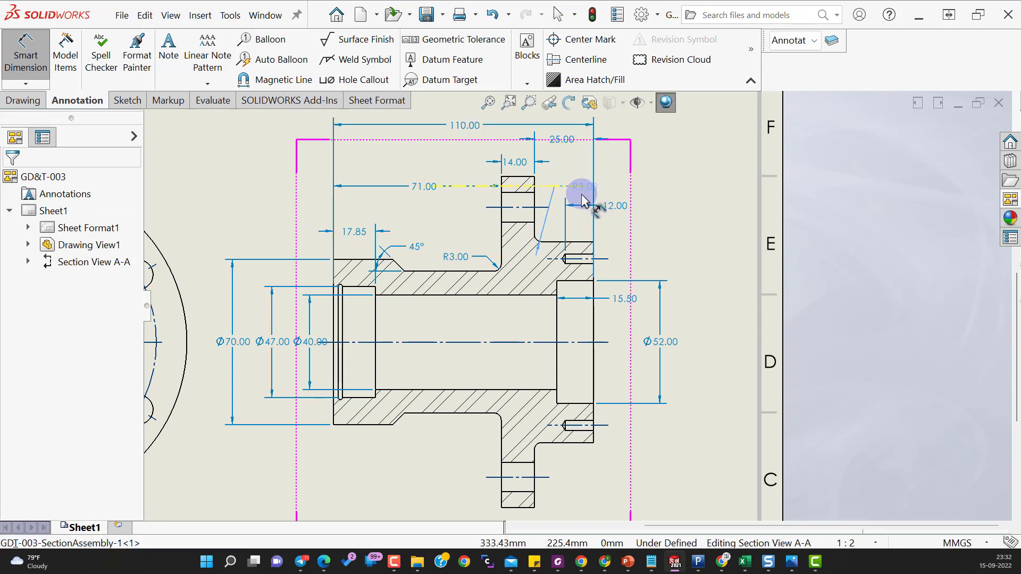
key("Escape")
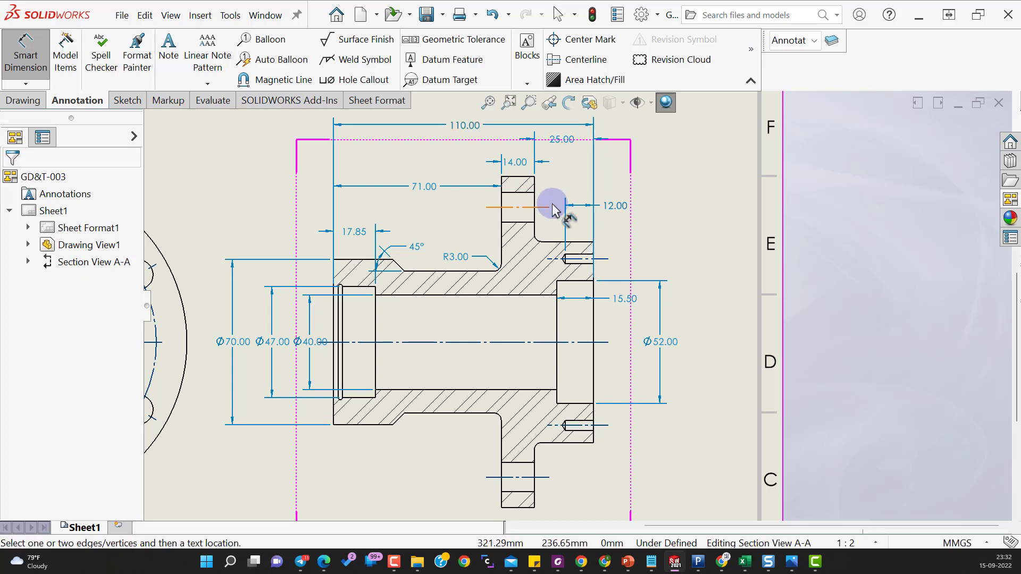
left_click_drag(622, 296, 614, 194)
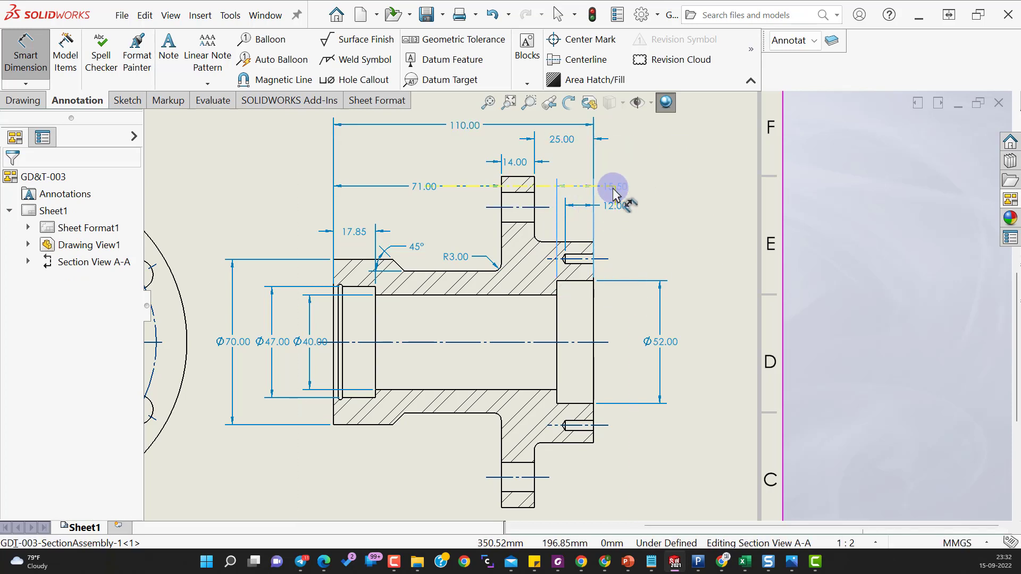
left_click(614, 194)
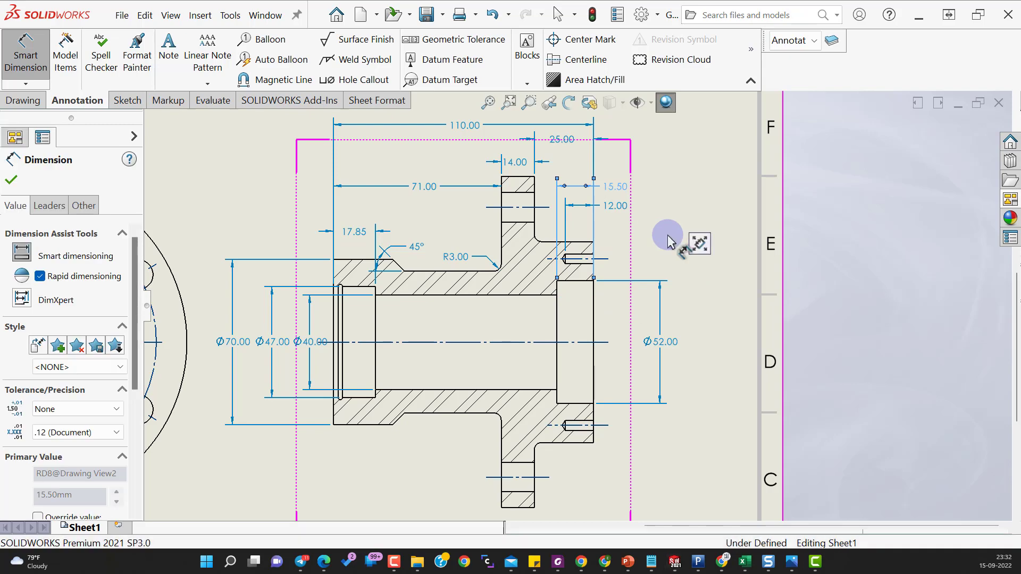
Dimension the flange's outer diameter in section view A-A, placing it outside the chamfered hub's stacked diameter dimensions
key("f")
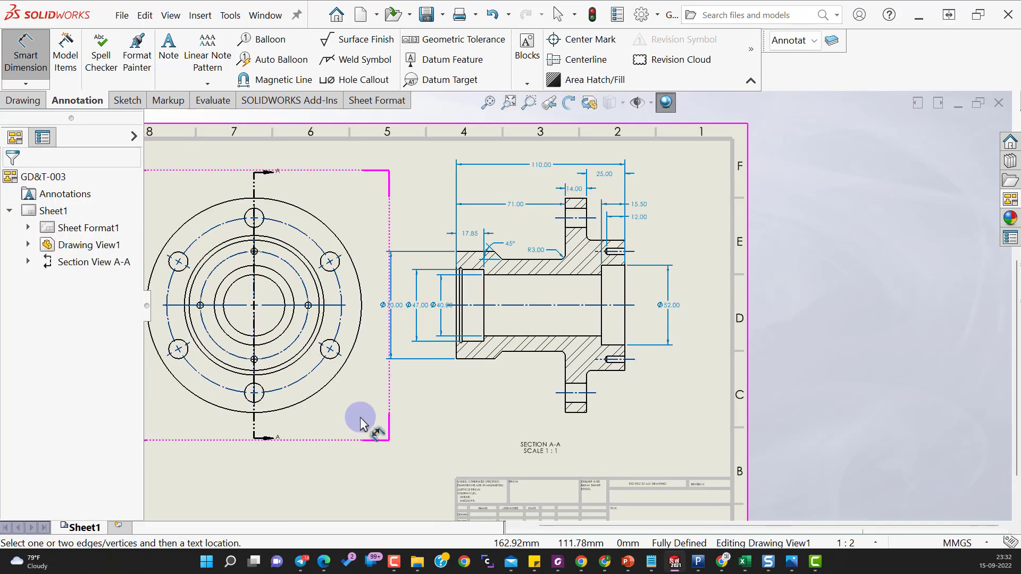
left_click(579, 198)
left_click(575, 414)
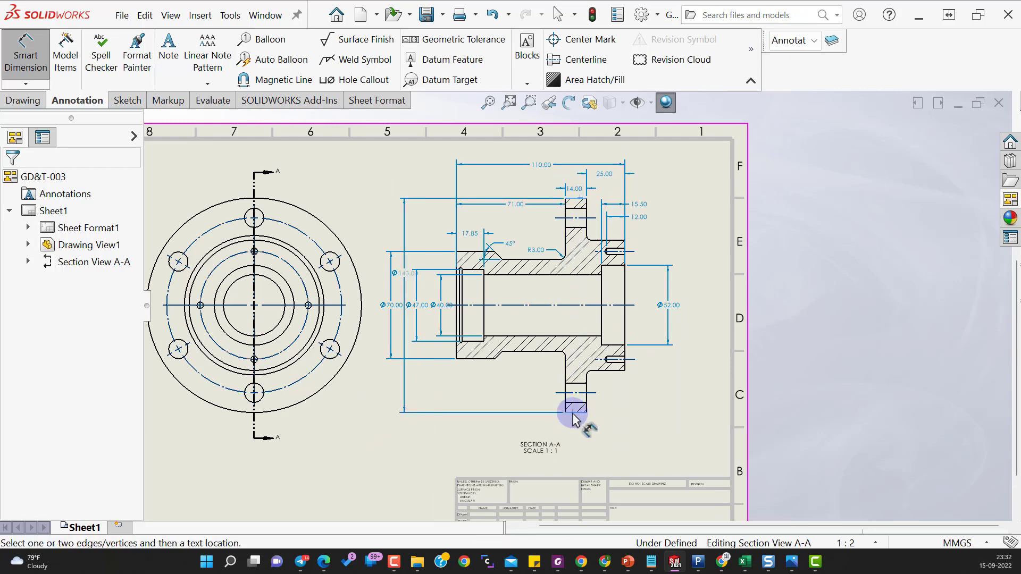
left_click(362, 308)
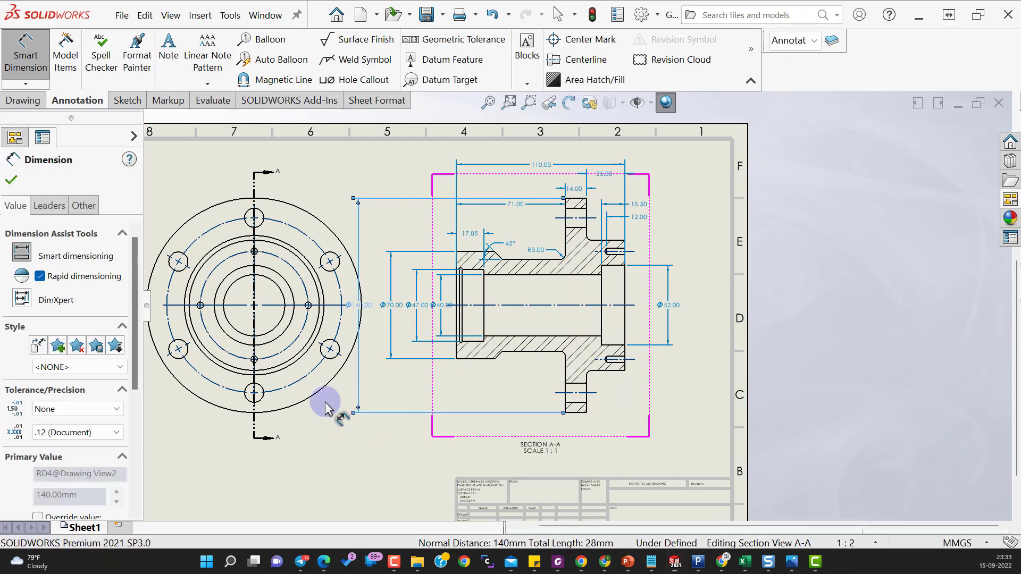
key("Escape")
Move section view A-A farther from the front view so the flange diameter dimension clears the front view
scroll(325, 402, "up", 3)
left_click_drag(604, 369, 627, 369)
scroll(569, 375, "down", 2)
left_click(568, 375)
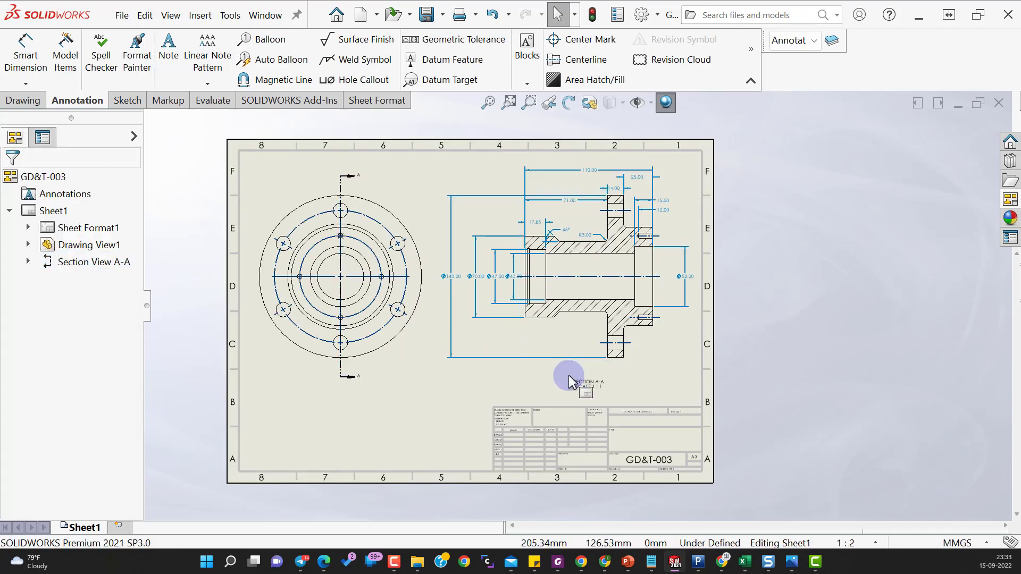
Dimension the flange's outer diameter in the front view, placing it horizontally below the view
left_click(32, 56)
left_click(372, 353)
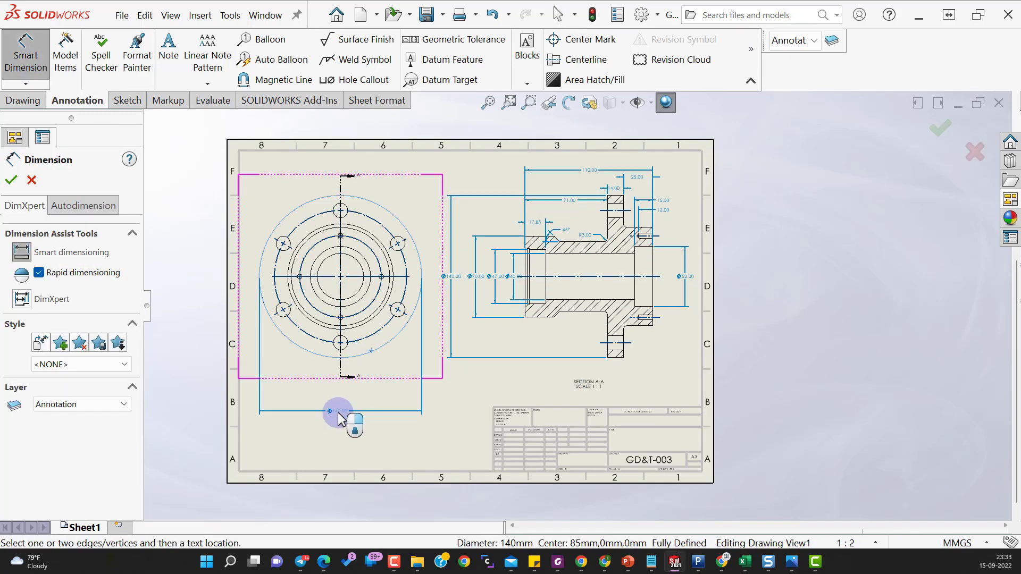
left_click(339, 414)
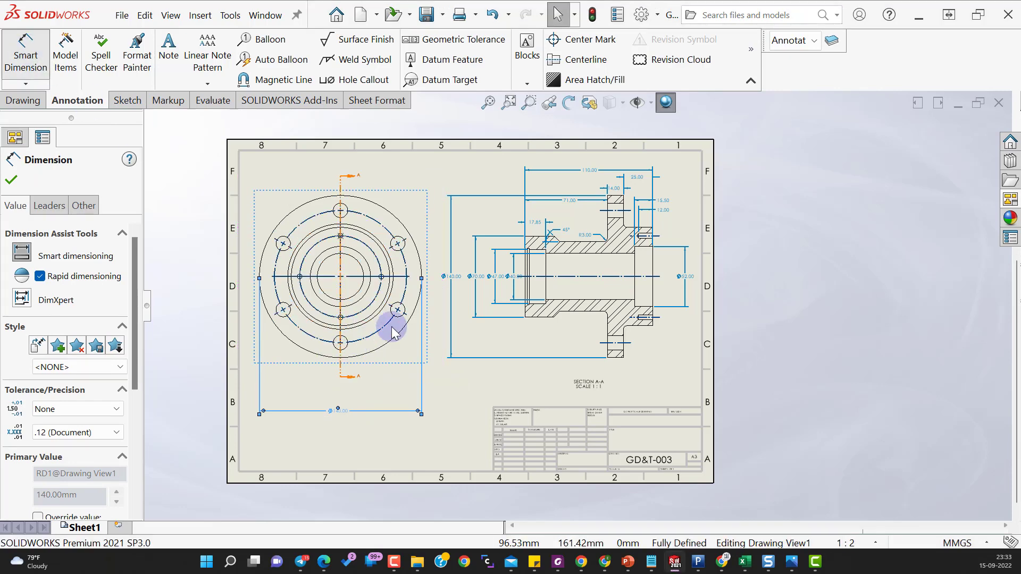
Dimension the radius of the flange's six-hole bolt circle in the front view, placing the text outside the flange
left_click(366, 337)
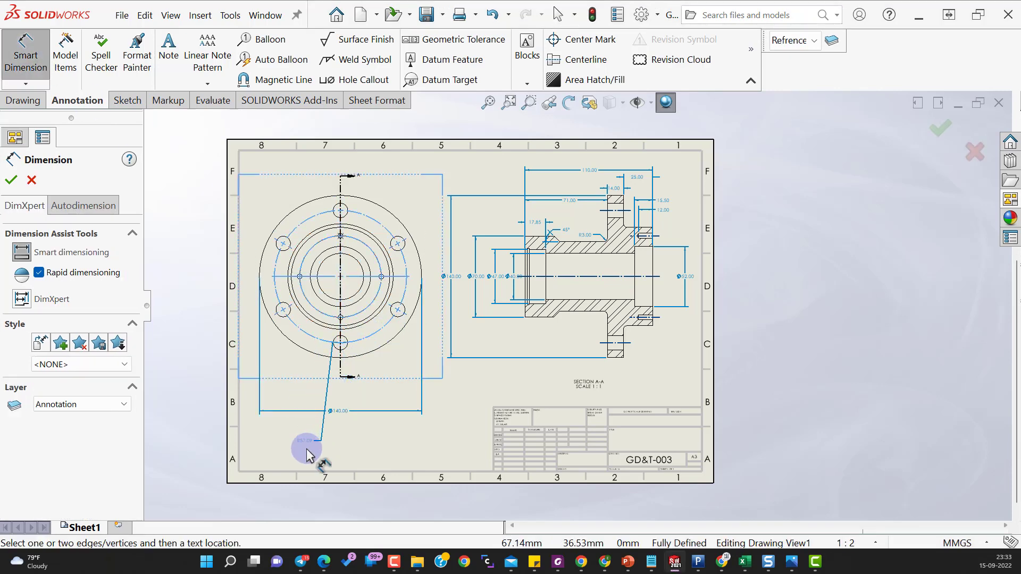
scroll(300, 442, "down", 1)
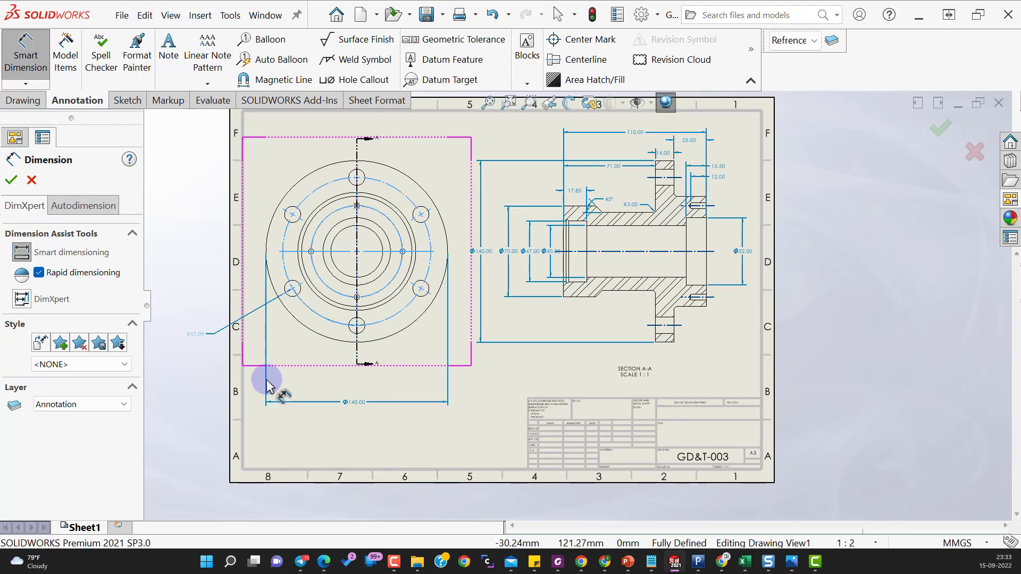
left_click(72, 212)
left_click(28, 205)
left_click(311, 362)
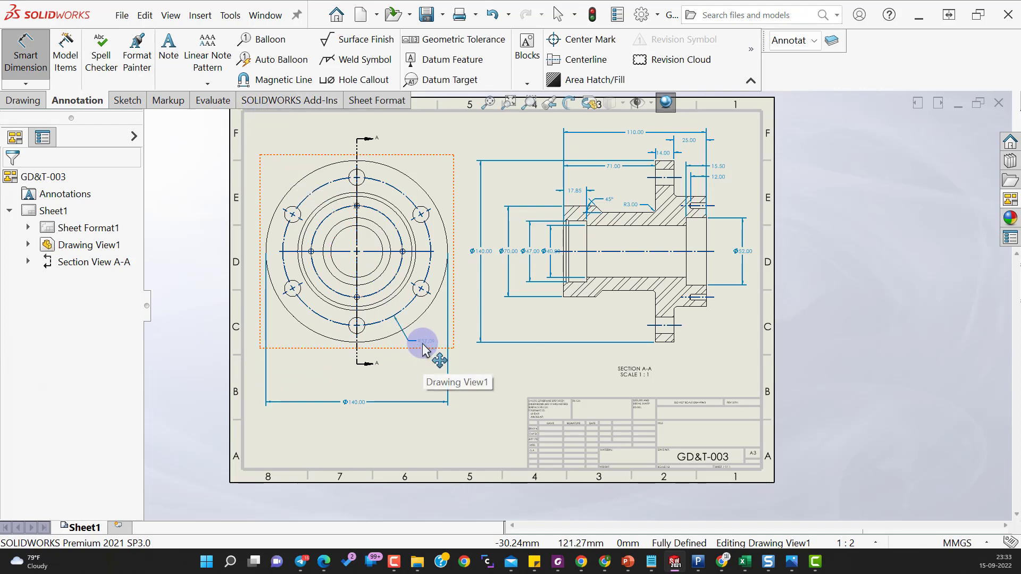
left_click(423, 343)
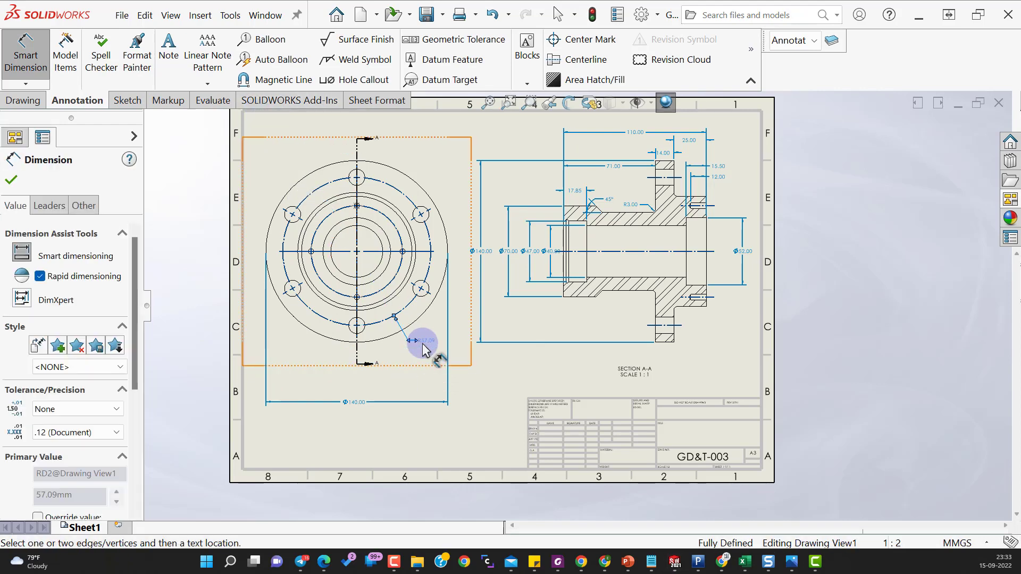
key("Escape")
key("Escape")
left_click(26, 51)
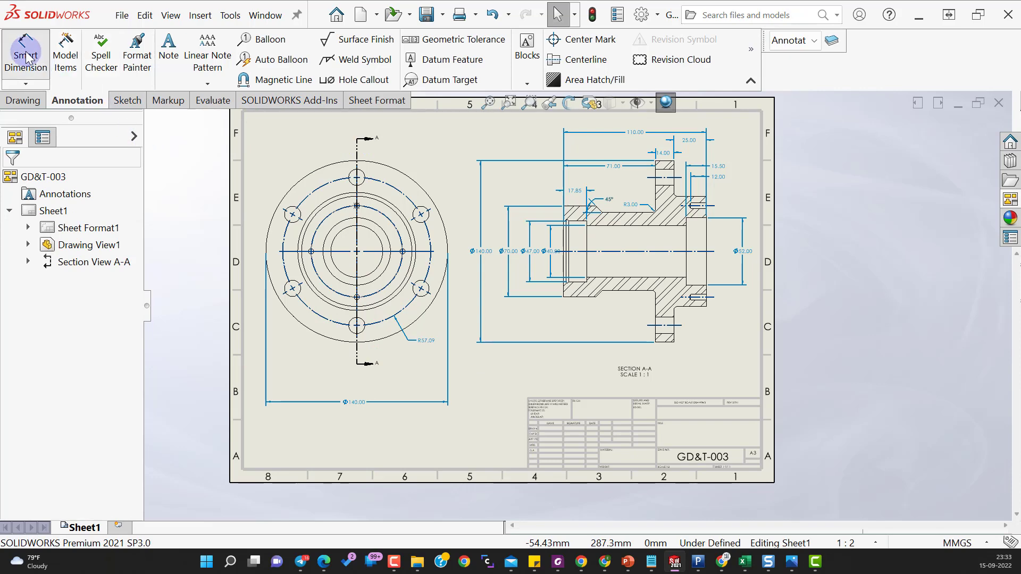
left_click(363, 173)
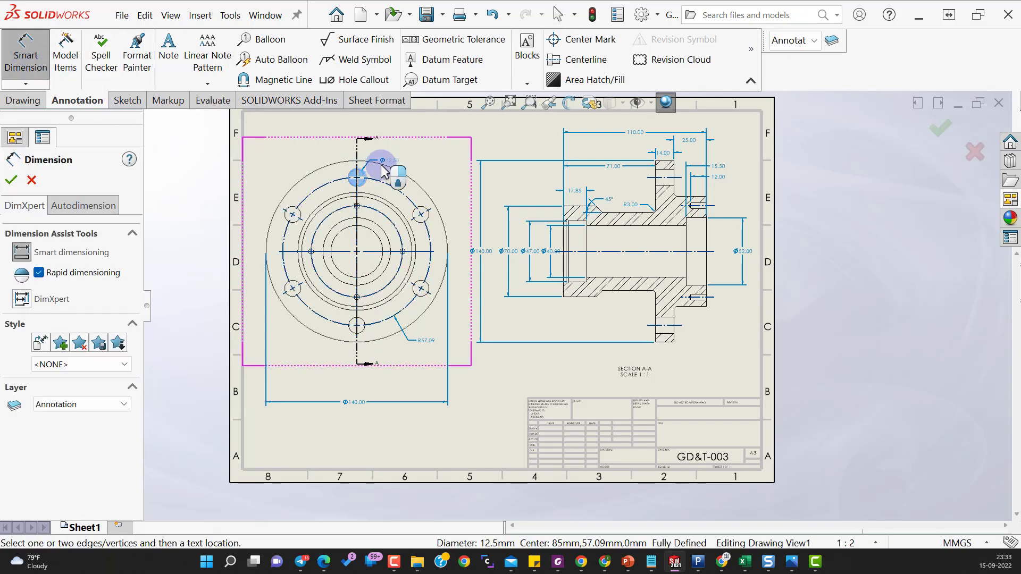
key("Escape")
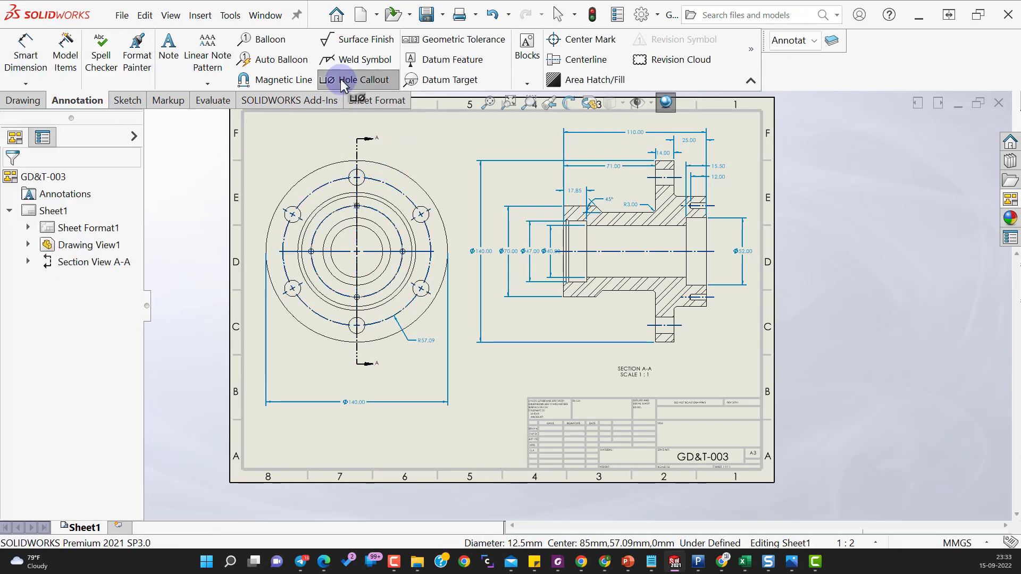
Add a hole callout to the uppermost flange bolt hole in the front view, placing its text outside the flange
left_click(354, 79)
scroll(392, 170, "up", 2)
left_click(396, 181)
left_click(449, 155)
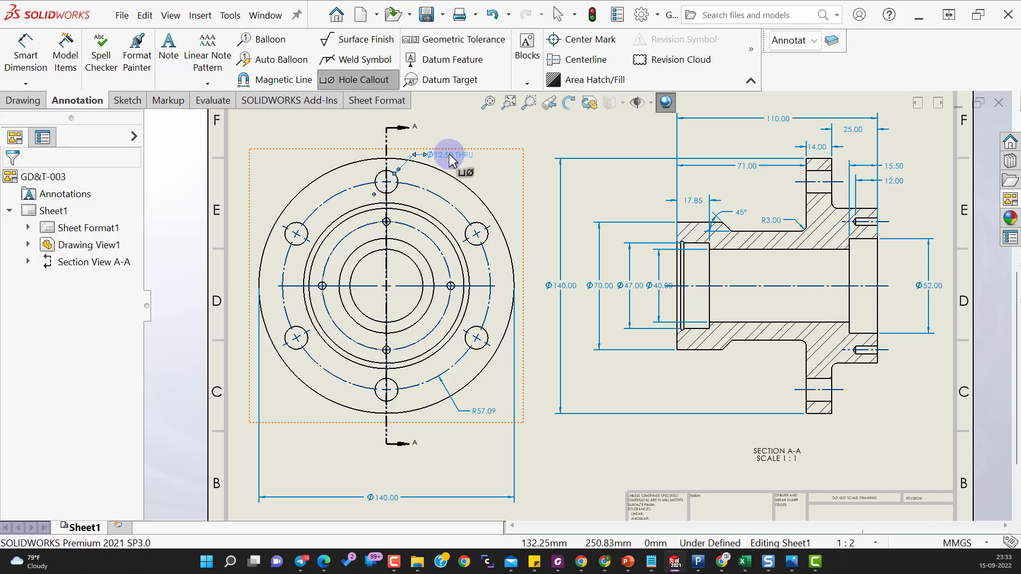
key("Escape")
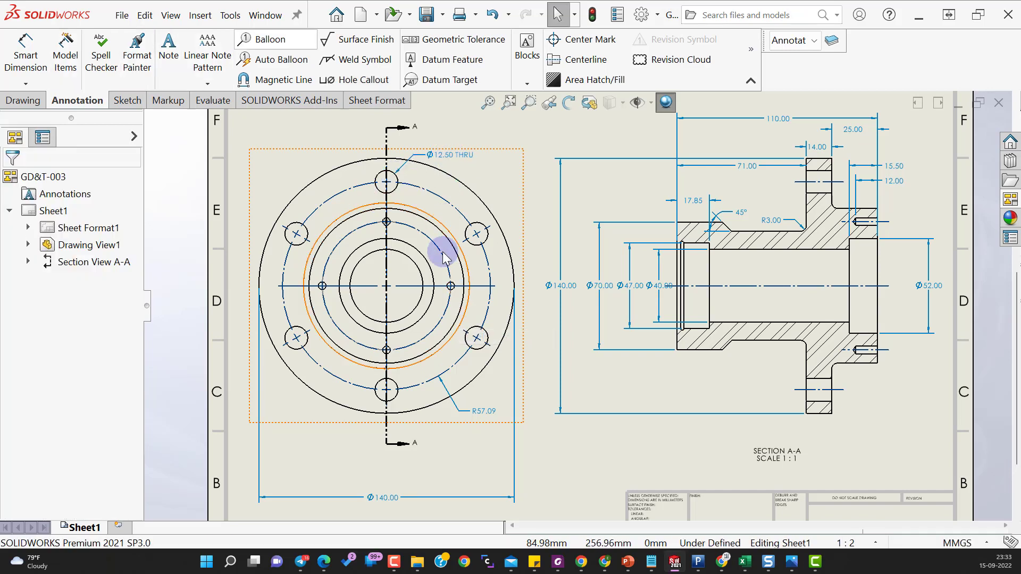
Add a hole callout to the uppermost small hub-face hole in the front view and move the flange bolt hole callout above it
left_click(356, 80)
left_click(391, 221)
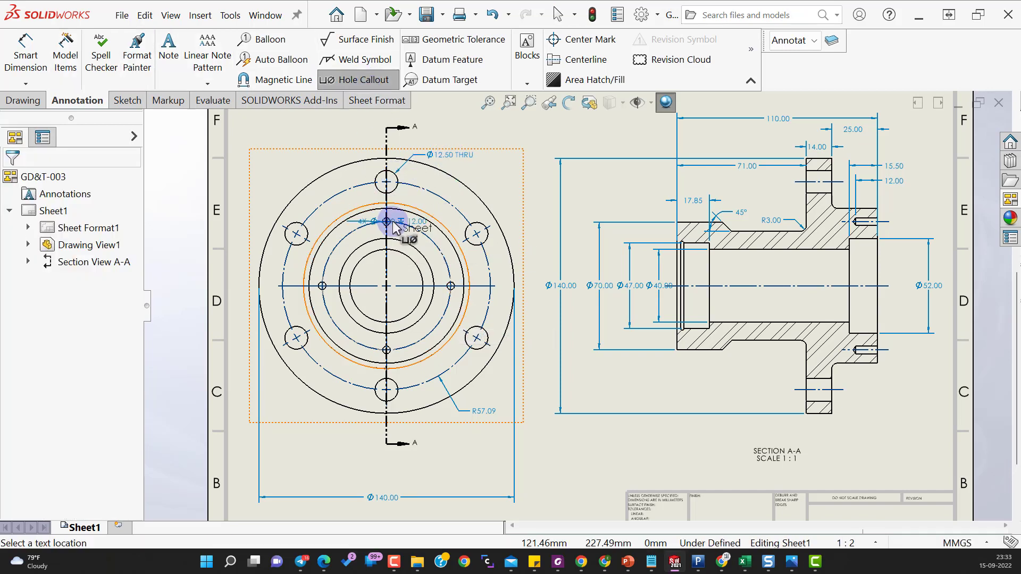
left_click(495, 170)
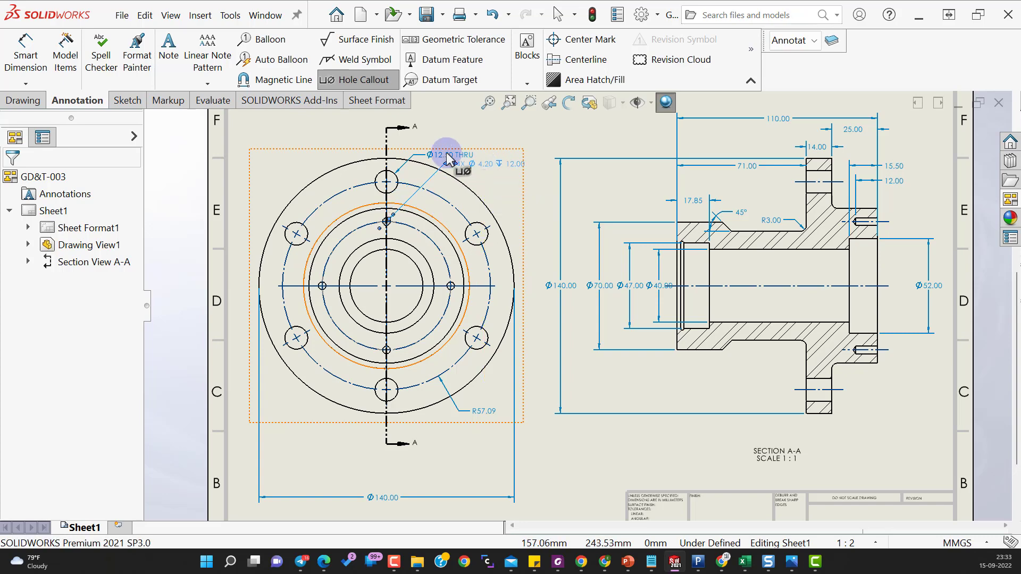
left_click(463, 142)
key("Escape")
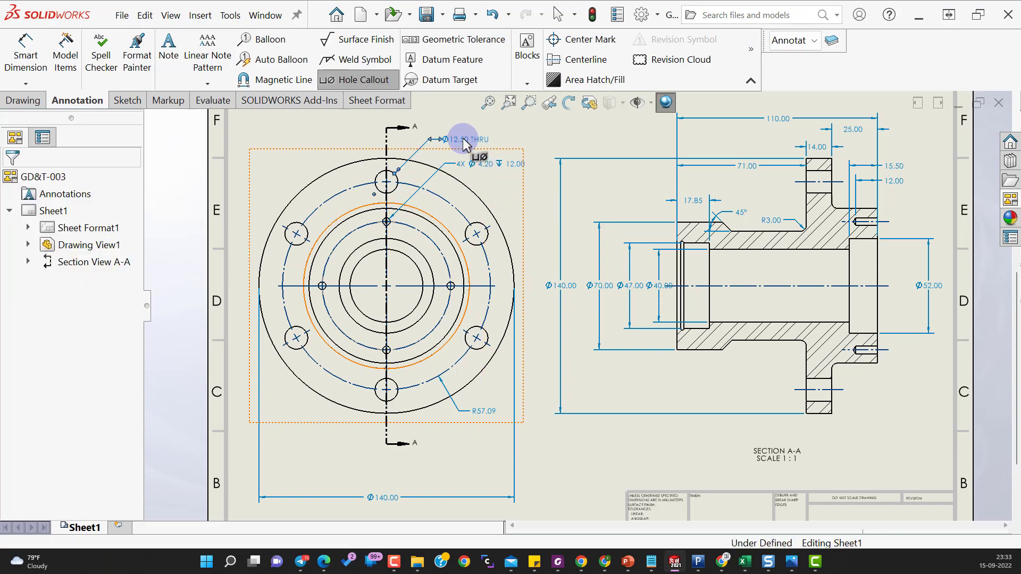
left_click(653, 107)
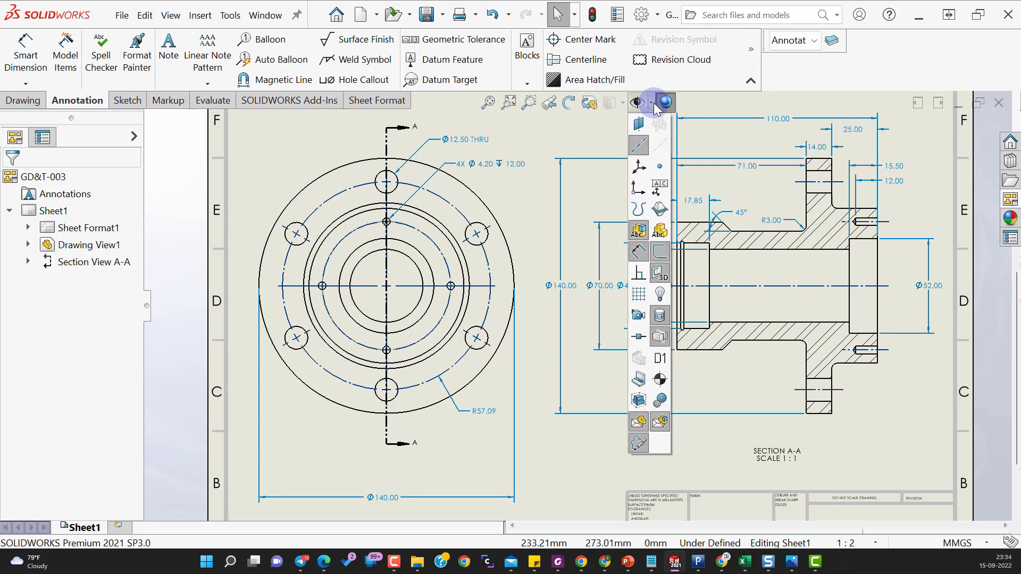
left_click(736, 388)
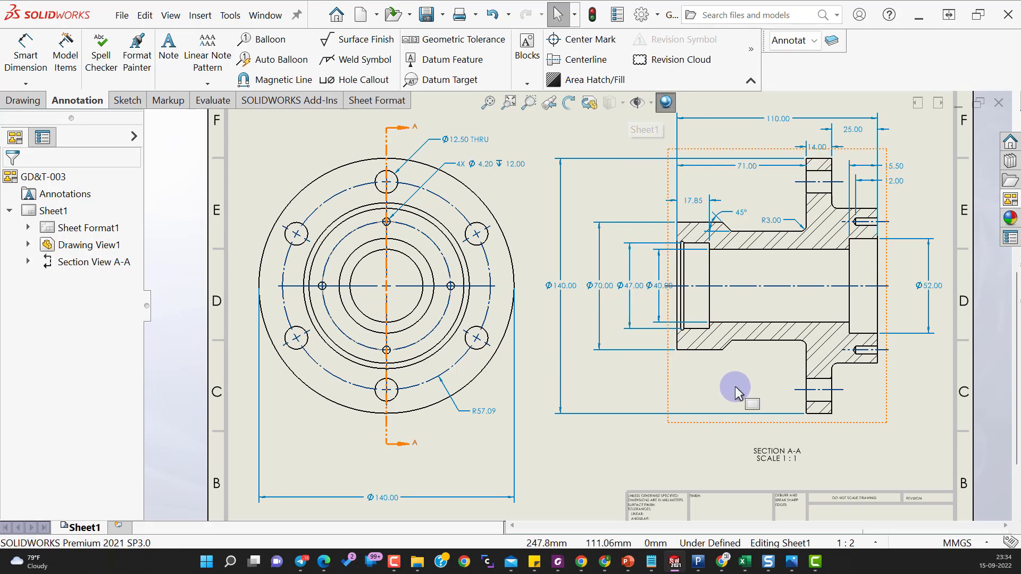
key("f")
left_click(650, 106)
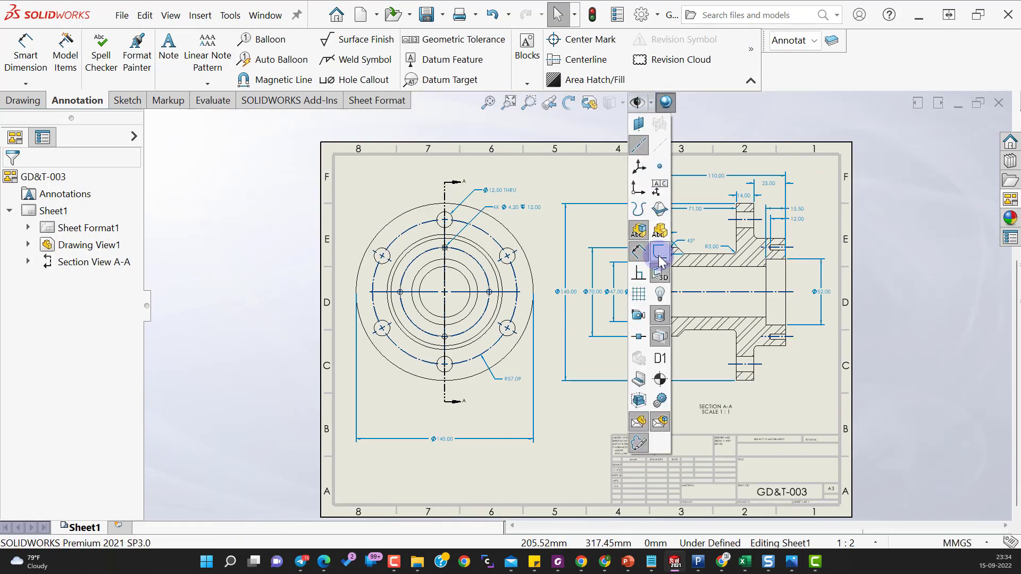
left_click(659, 259)
Move the flange's outer diameter dimension closer to the underside of the front view
scroll(586, 420, "up", 2)
scroll(754, 356, "down", 3)
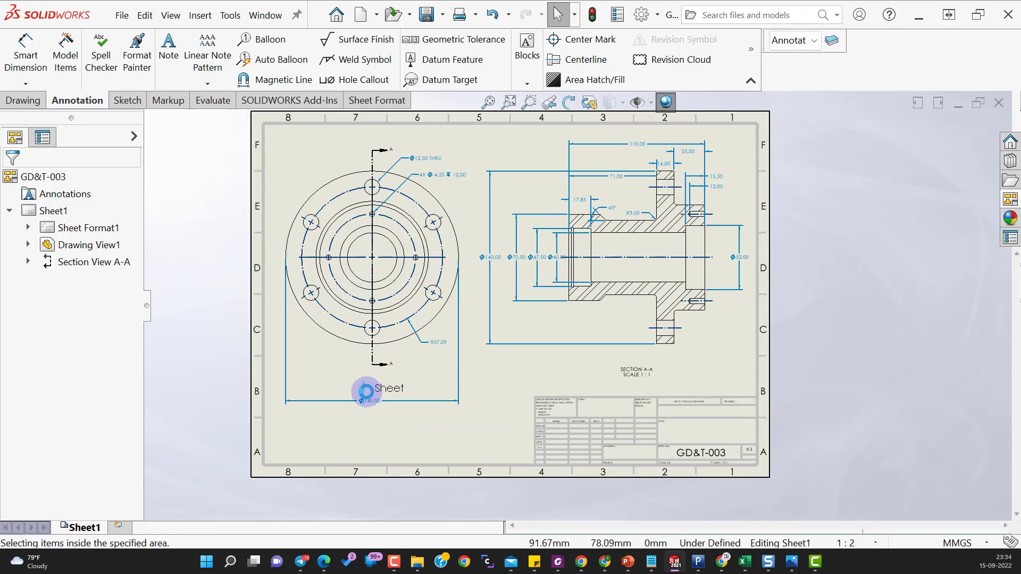
left_click_drag(369, 402, 368, 386)
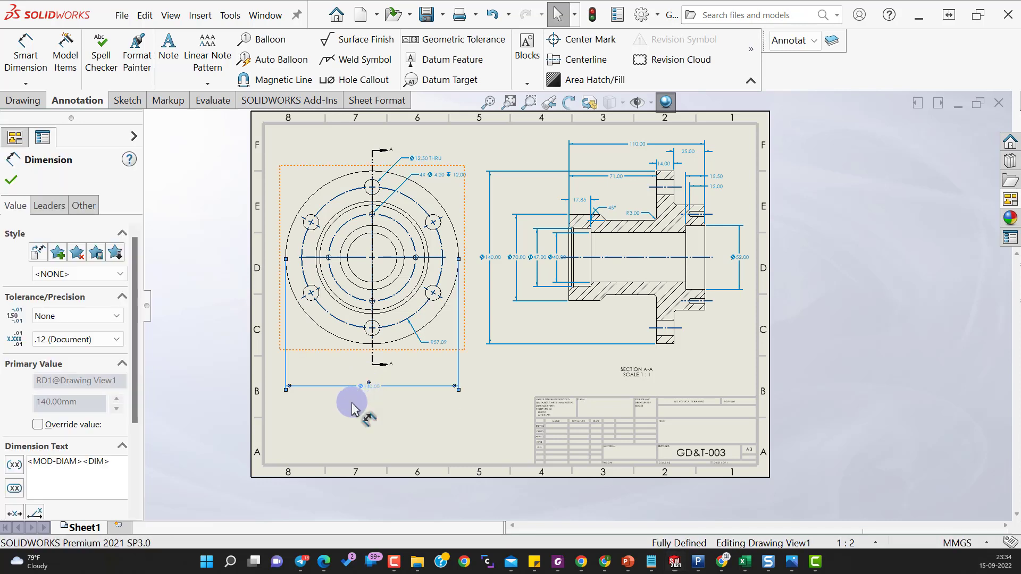
left_click(866, 358)
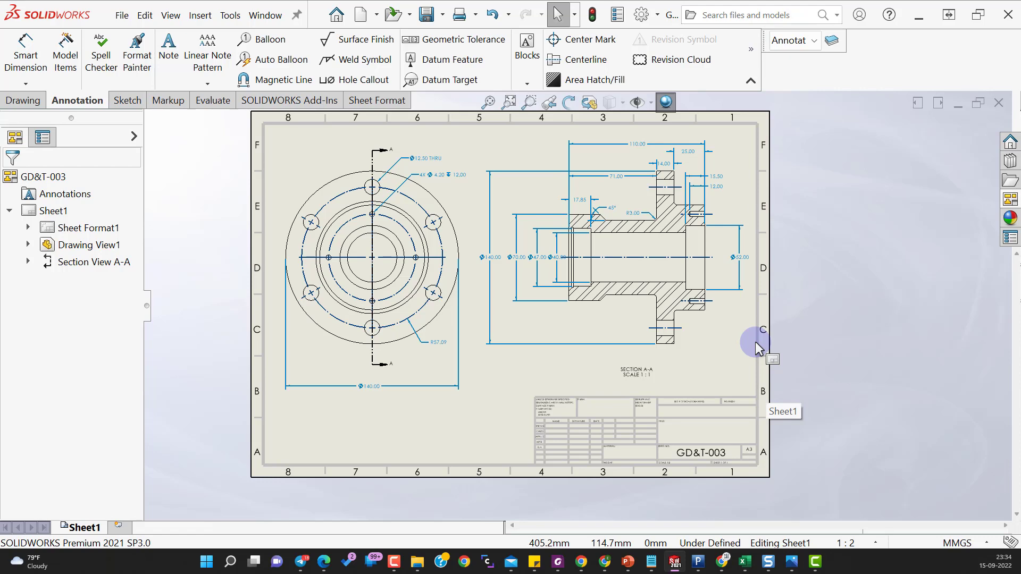
Change the Annotation layer's color to dark red and apply the layer settings
left_click(831, 40)
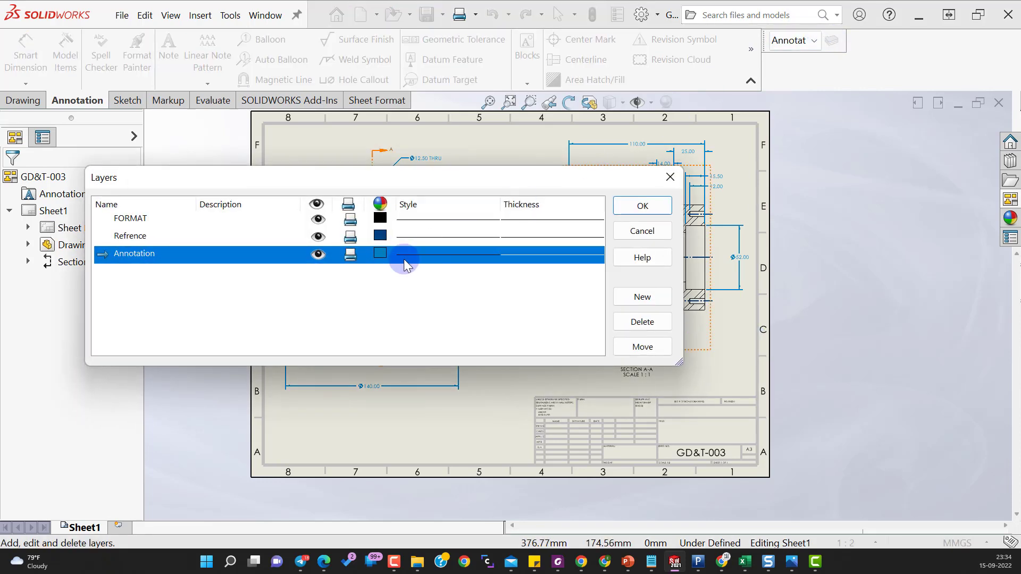
left_click(380, 253)
left_click(312, 235)
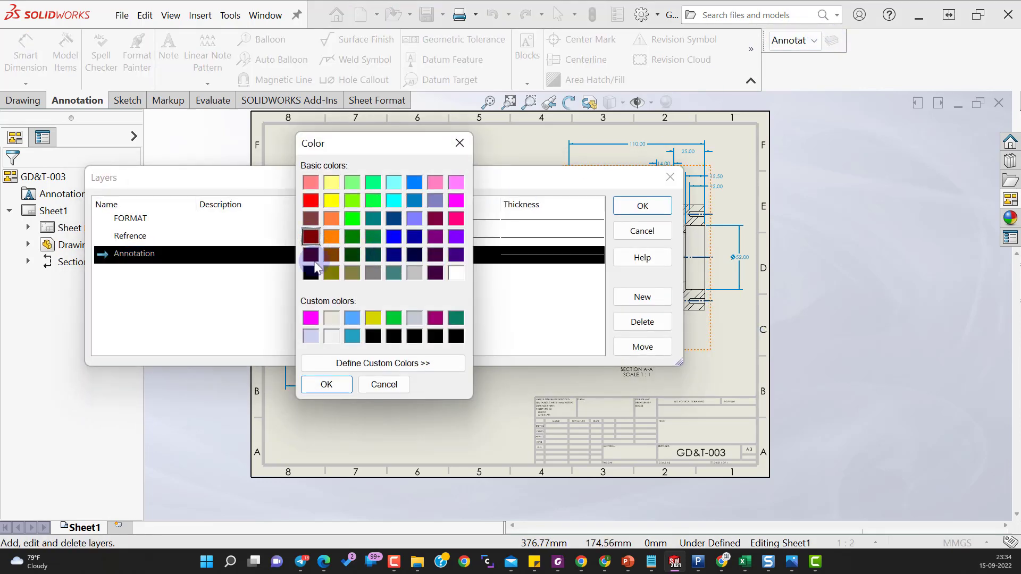
left_click(327, 385)
left_click(643, 207)
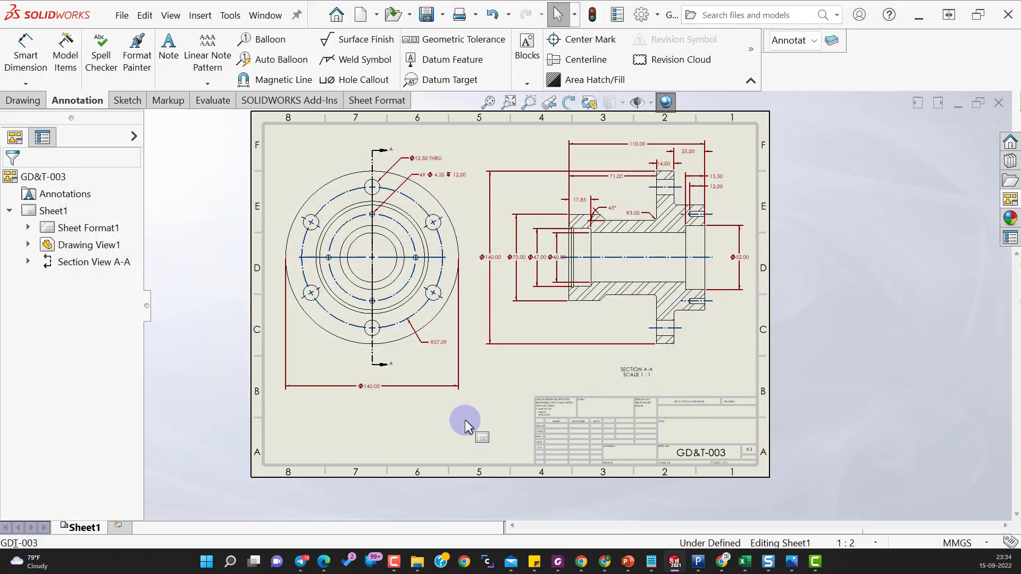